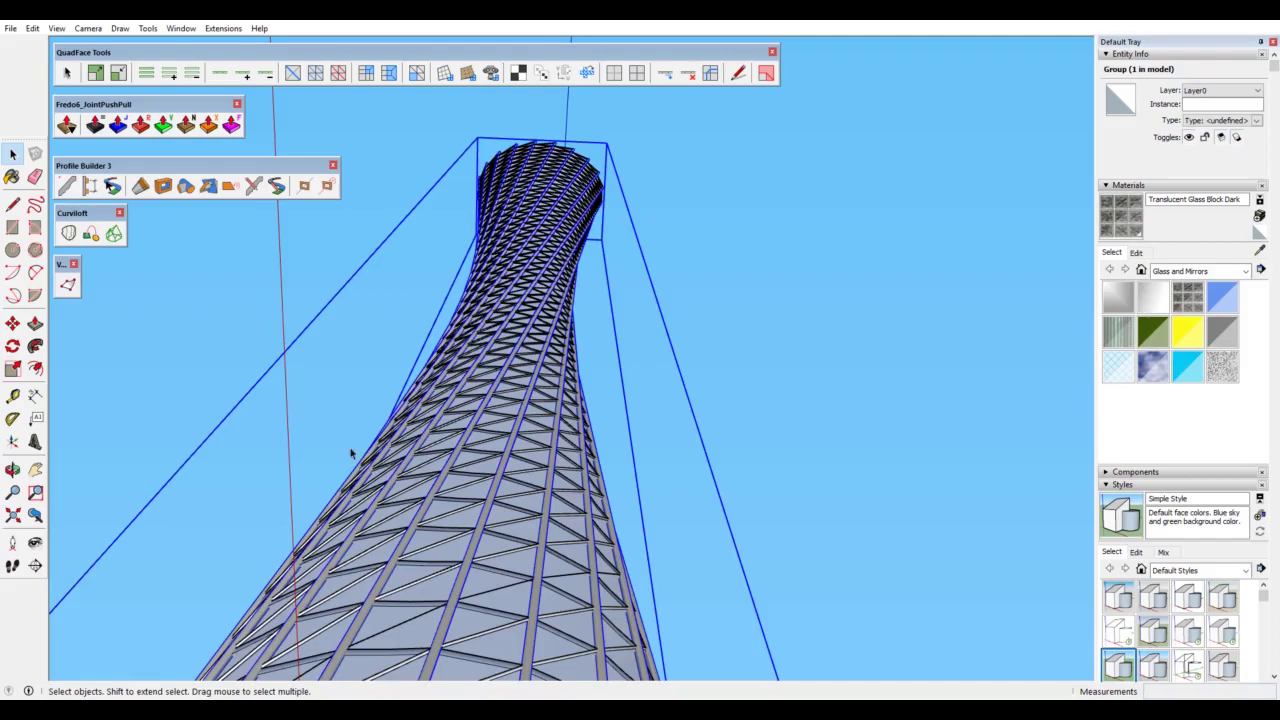
Step: Click empty sky to clear the selection of the twisted tower group
{"action": "left_click", "coordinate": [850, 196]}
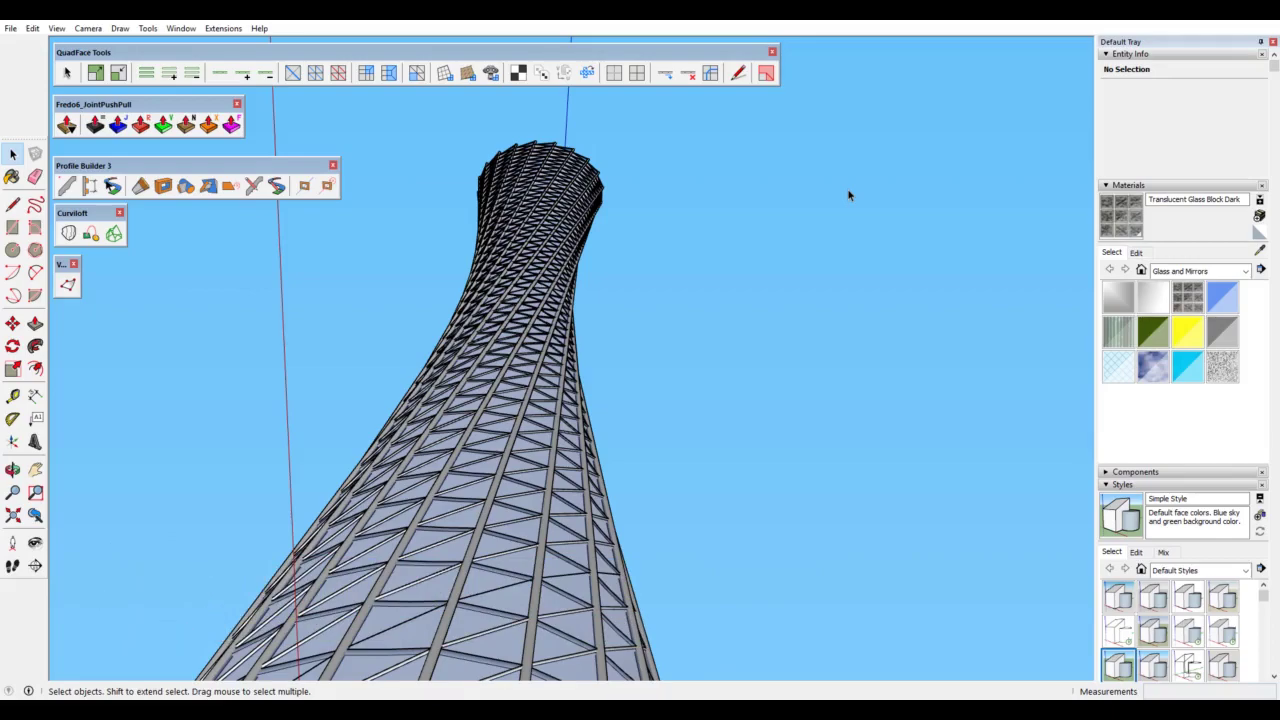
Step: Line up the floating QuadFace Tools, Fredo6_JointPushPull, Profile Builder 3 and Curviloft toolbars
{"action": "left_click_drag", "start_coordinate": [387, 55], "coordinate": [414, 55]}
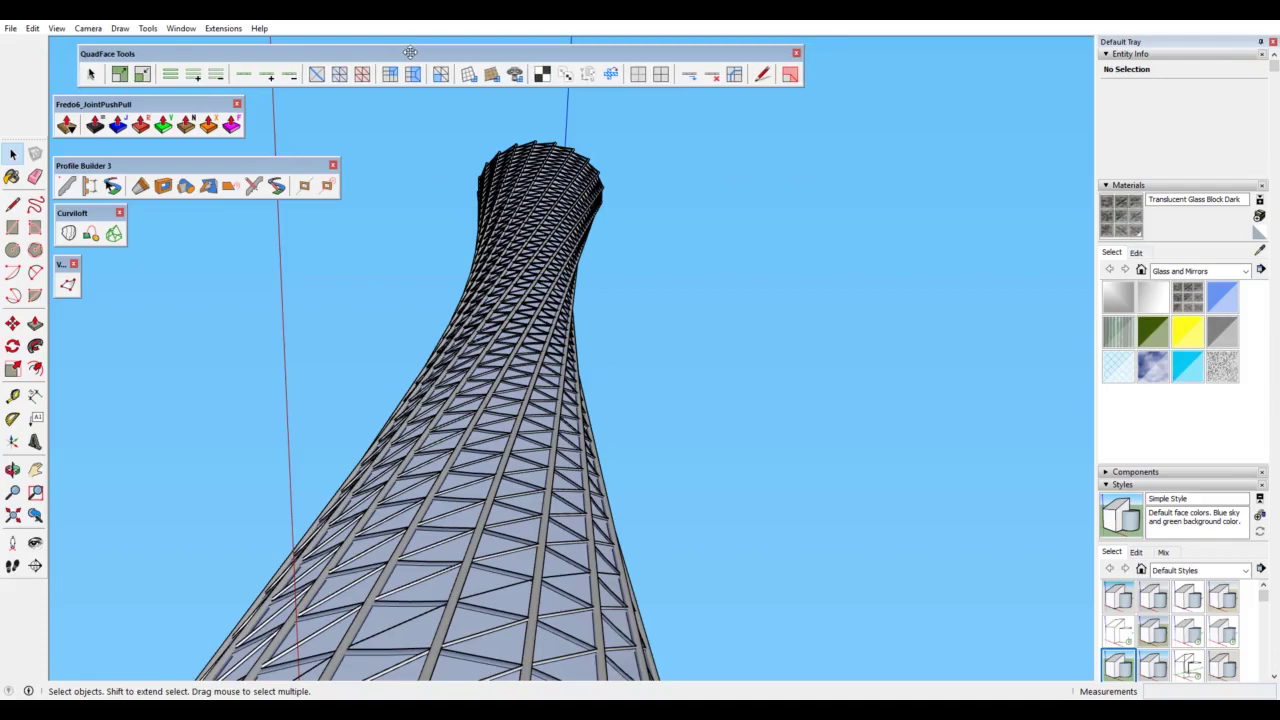
{"action": "mouse_move", "coordinate": [61, 266]}
{"action": "left_mouse_down"}
{"action": "mouse_move", "coordinate": [92, 278]}
{"action": "mouse_move", "coordinate": [84, 285]}
{"action": "left_mouse_up"}
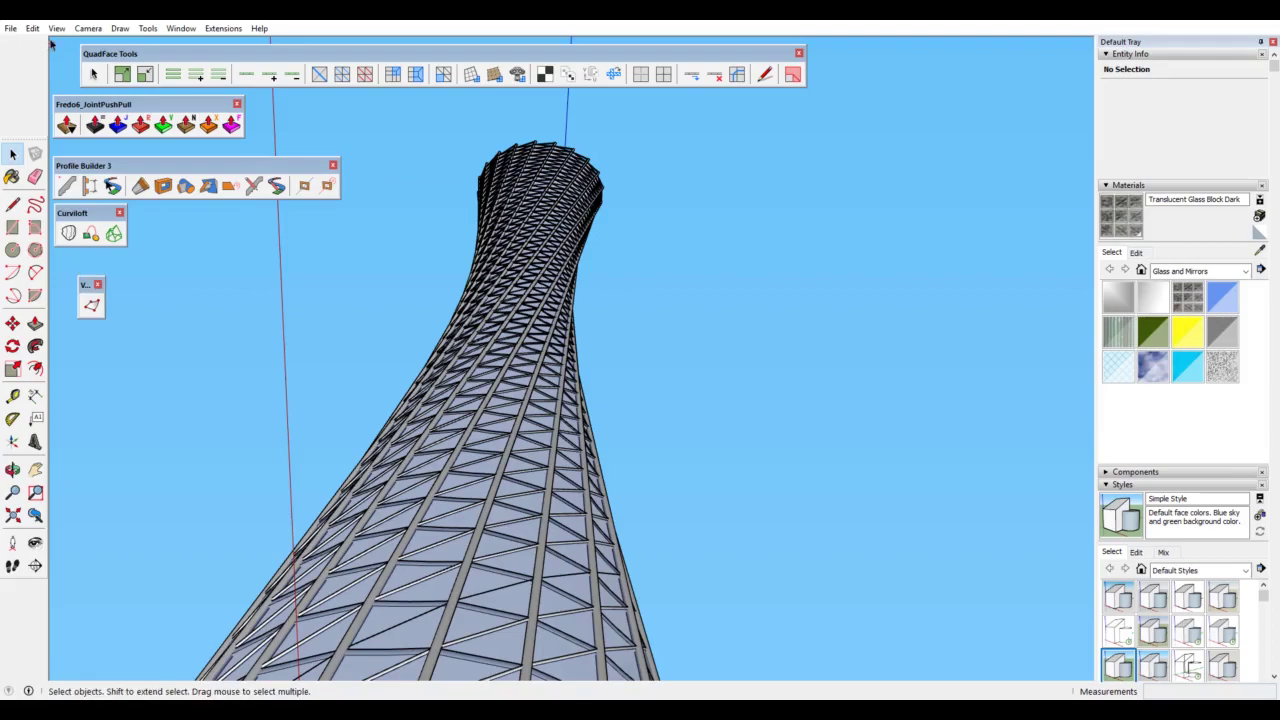
{"action": "left_click_drag", "start_coordinate": [175, 53], "coordinate": [147, 48]}
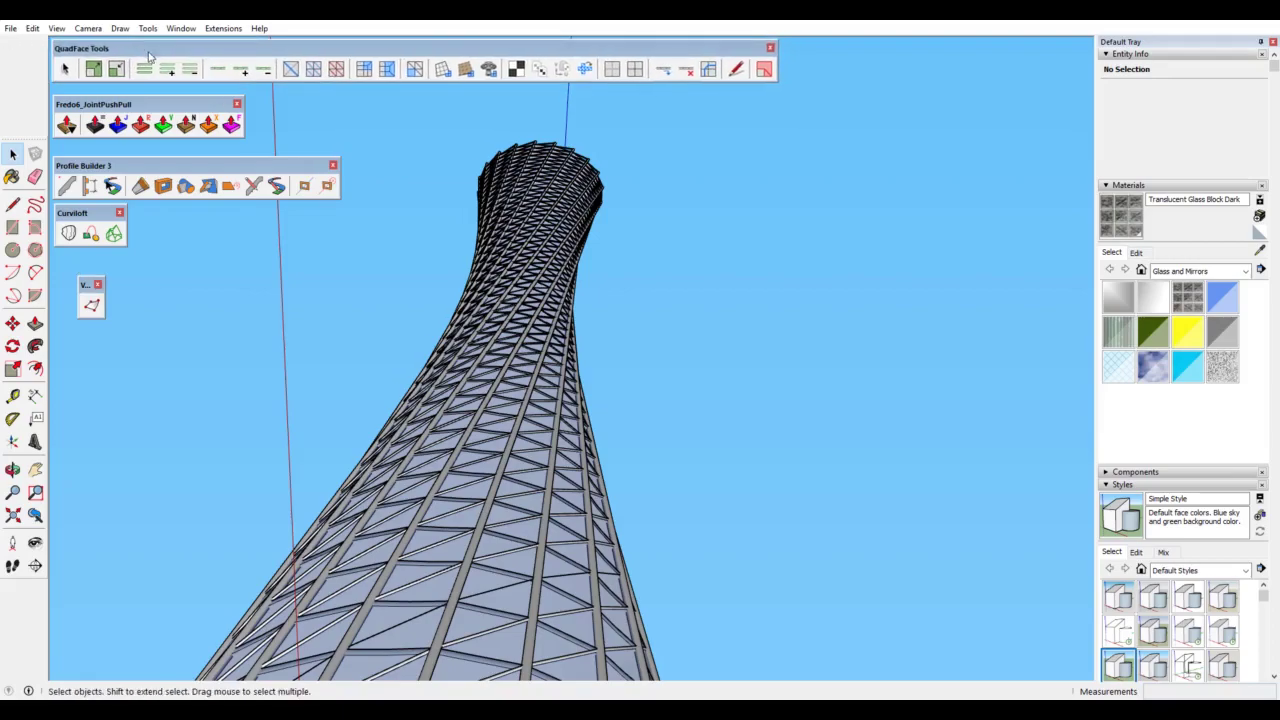
{"action": "left_click_drag", "start_coordinate": [70, 55], "coordinate": [72, 56]}
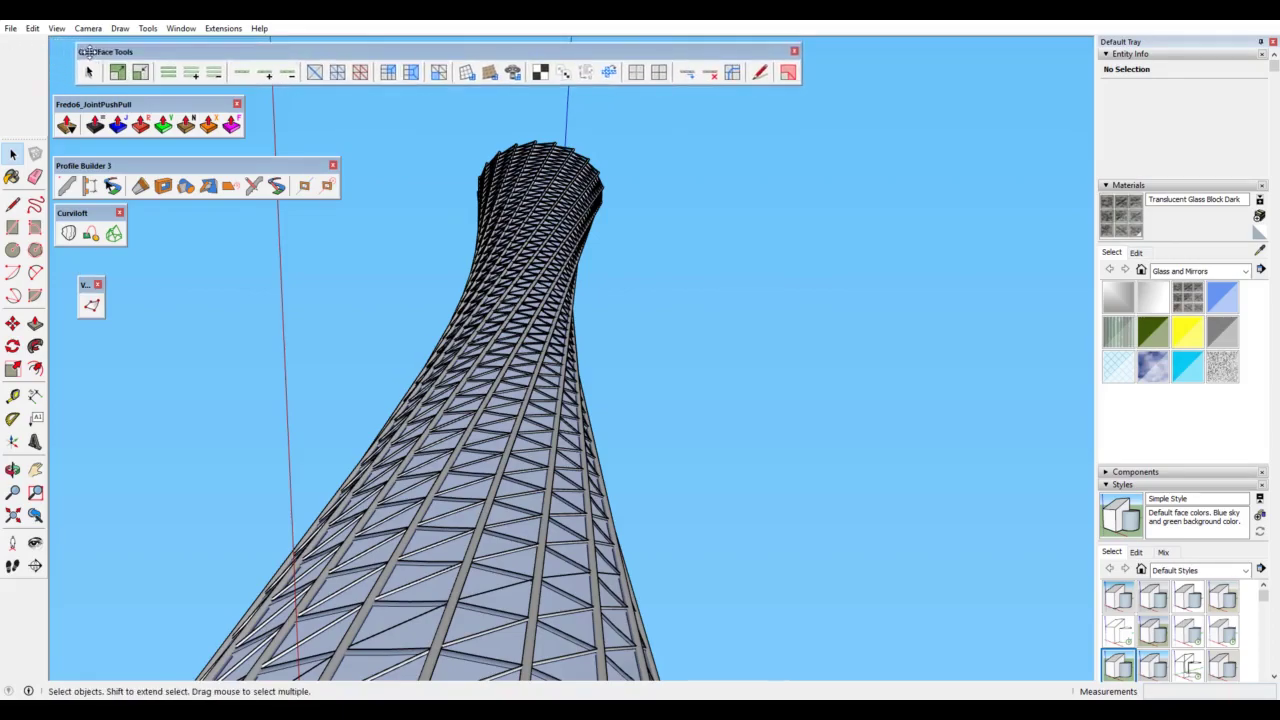
{"action": "left_click_drag", "start_coordinate": [95, 105], "coordinate": [109, 98]}
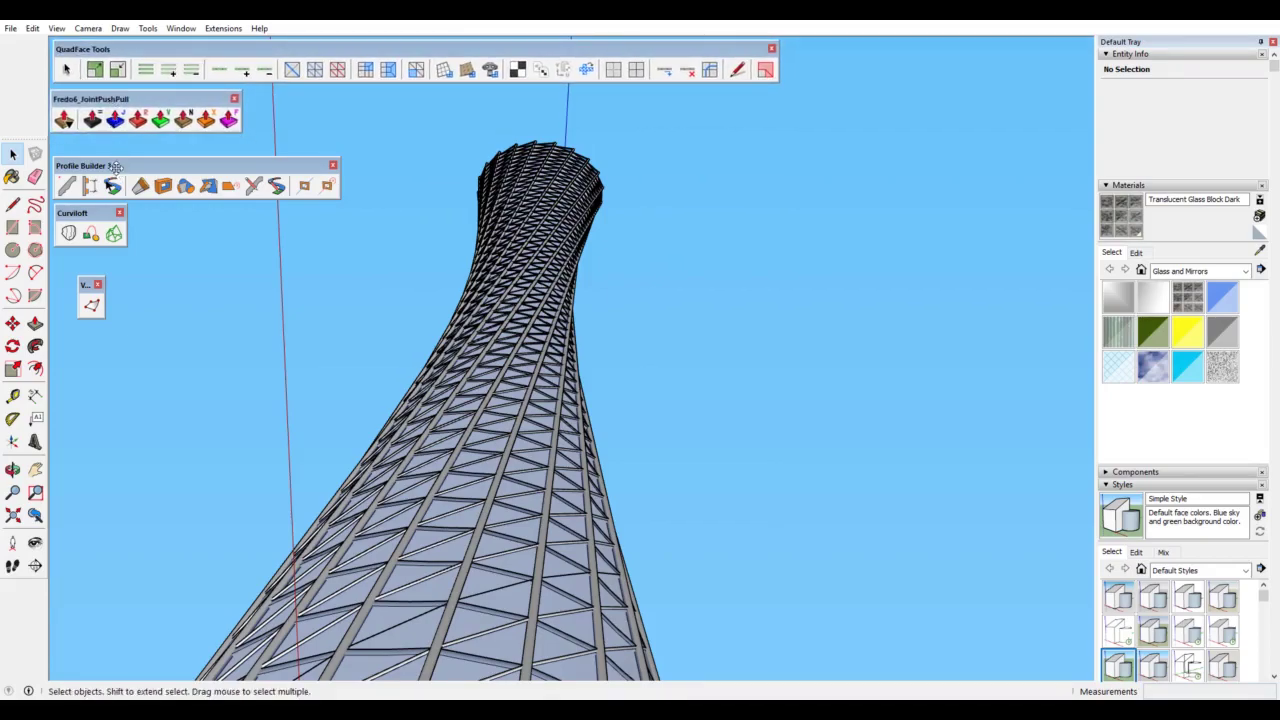
{"action": "left_click_drag", "start_coordinate": [117, 166], "coordinate": [117, 144]}
{"action": "left_click_drag", "start_coordinate": [85, 213], "coordinate": [90, 196]}
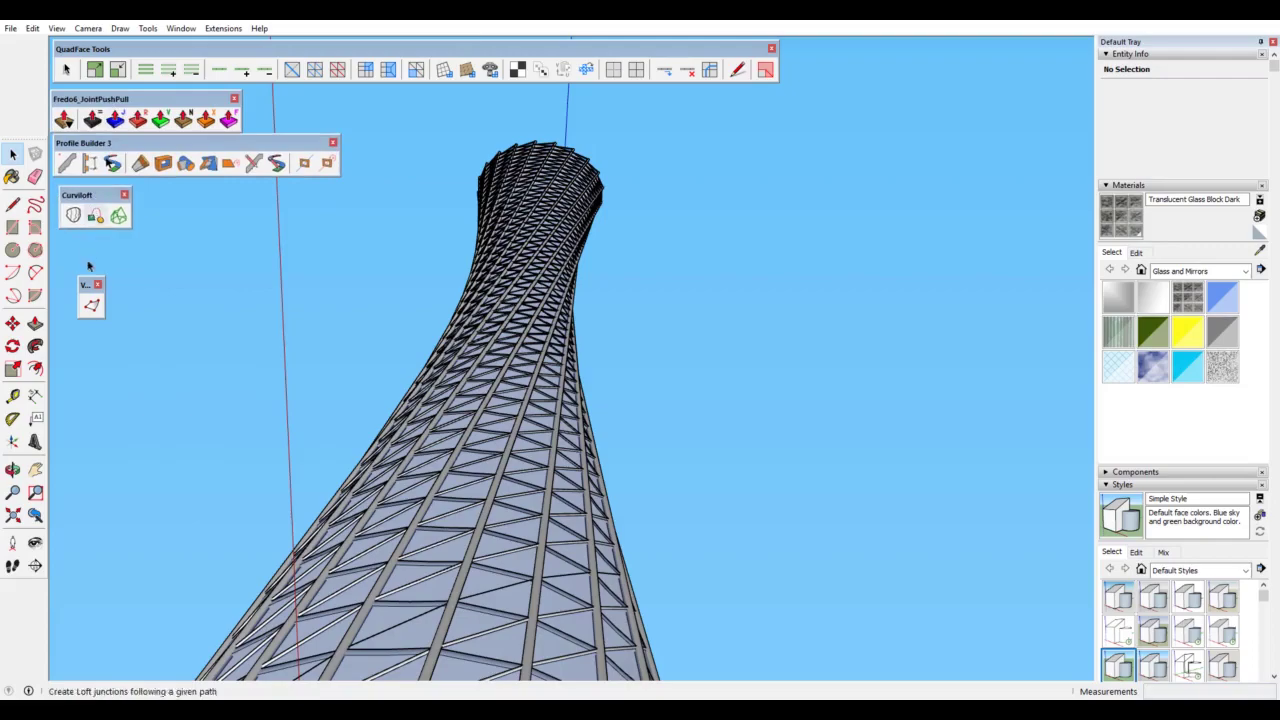
{"action": "left_click_drag", "start_coordinate": [84, 284], "coordinate": [79, 269]}
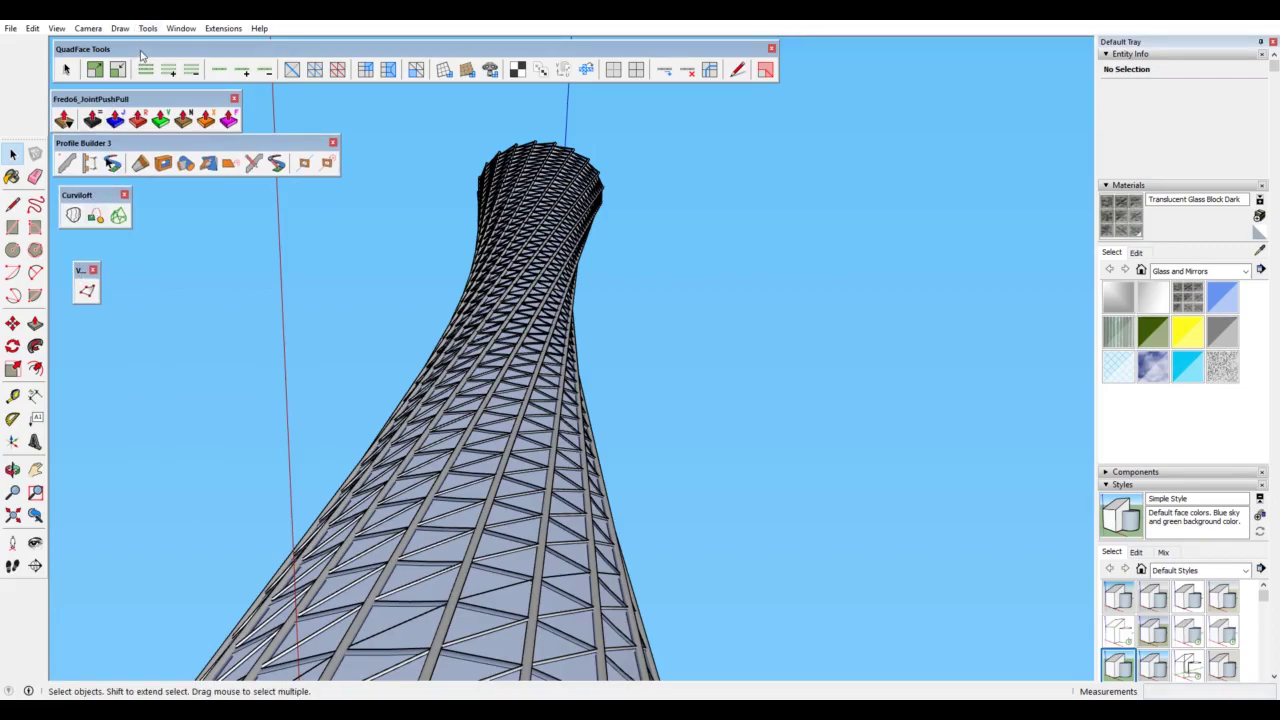
Step: Dock QuadFace Tools, Fredo6_JointPushPull and Profile Builder 3 into the top toolbar row
{"action": "left_click_drag", "start_coordinate": [141, 50], "coordinate": [74, 34]}
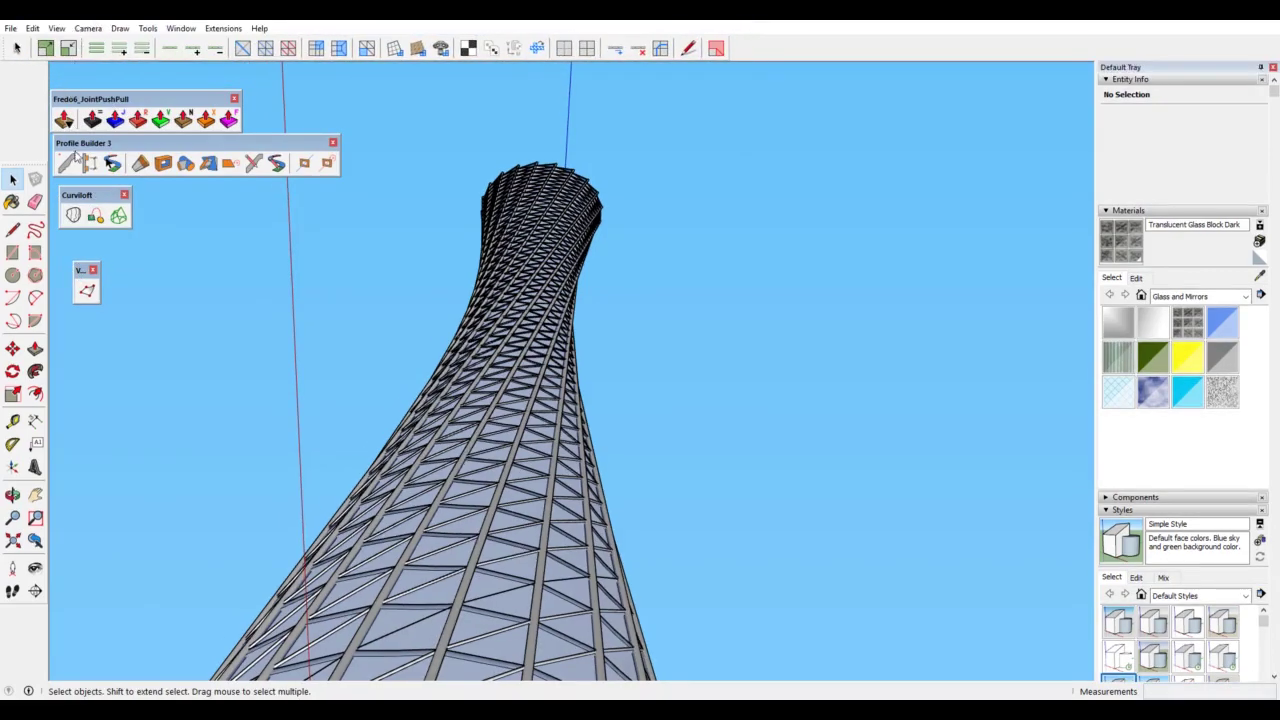
{"action": "mouse_move", "coordinate": [90, 99]}
{"action": "left_mouse_down"}
{"action": "mouse_move", "coordinate": [640, 100]}
{"action": "mouse_move", "coordinate": [752, 40]}
{"action": "left_mouse_up"}
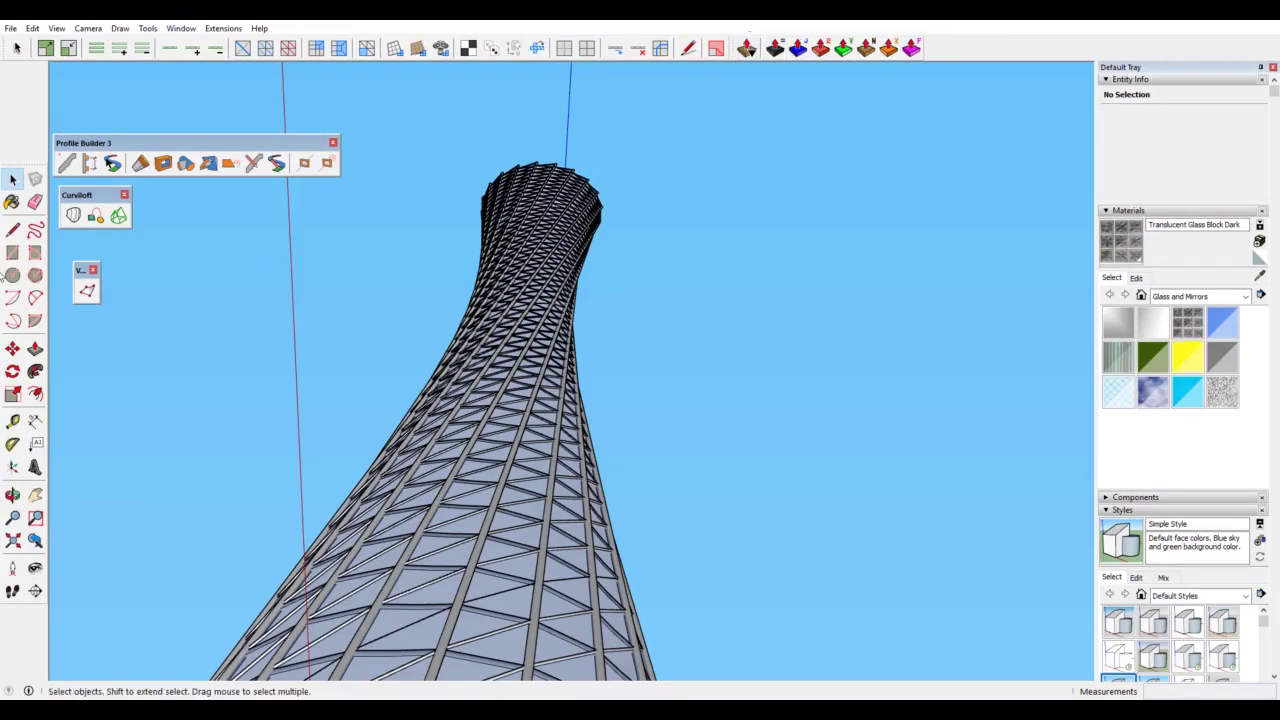
{"action": "mouse_move", "coordinate": [136, 145]}
{"action": "left_mouse_down"}
{"action": "mouse_move", "coordinate": [959, 52]}
{"action": "mouse_move", "coordinate": [950, 47]}
{"action": "left_mouse_up"}
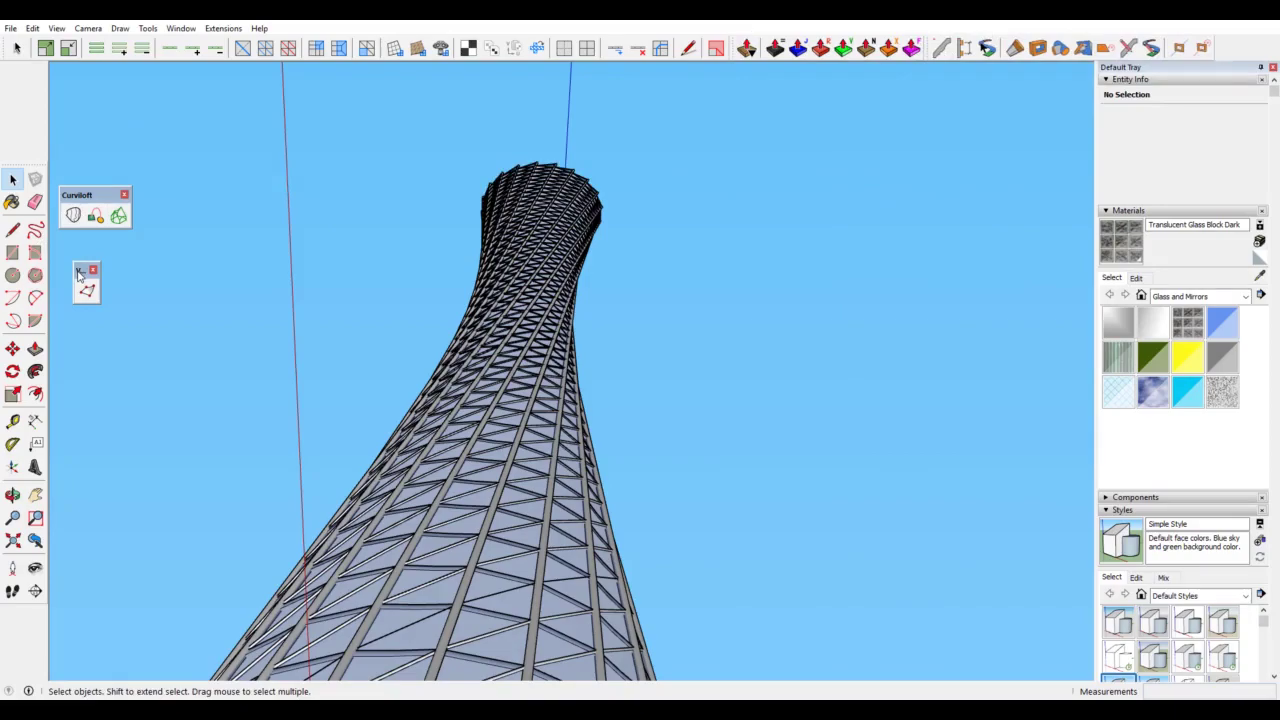
Step: Stack the Curviloft and Vertex Tools toolbars together at the top left
{"action": "left_click_drag", "start_coordinate": [80, 192], "coordinate": [74, 71]}
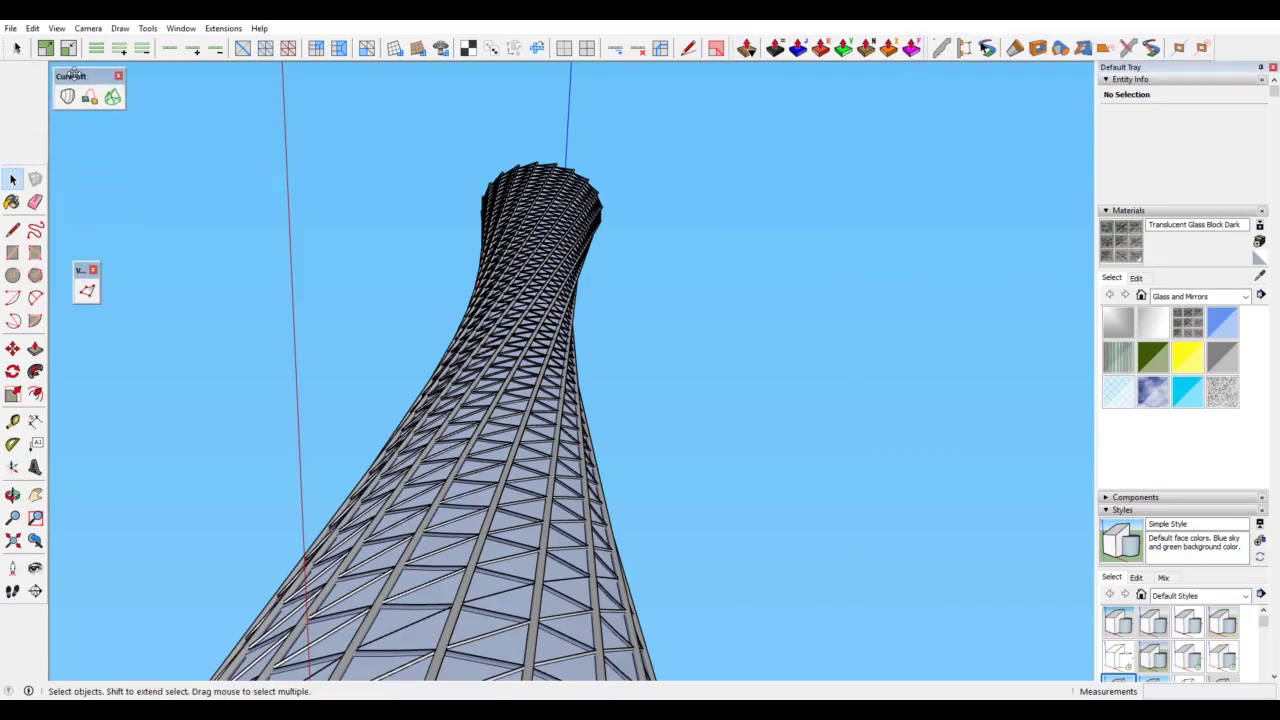
{"action": "mouse_move", "coordinate": [82, 270]}
{"action": "left_mouse_down"}
{"action": "mouse_move", "coordinate": [127, 171]}
{"action": "mouse_move", "coordinate": [146, 82]}
{"action": "left_mouse_up"}
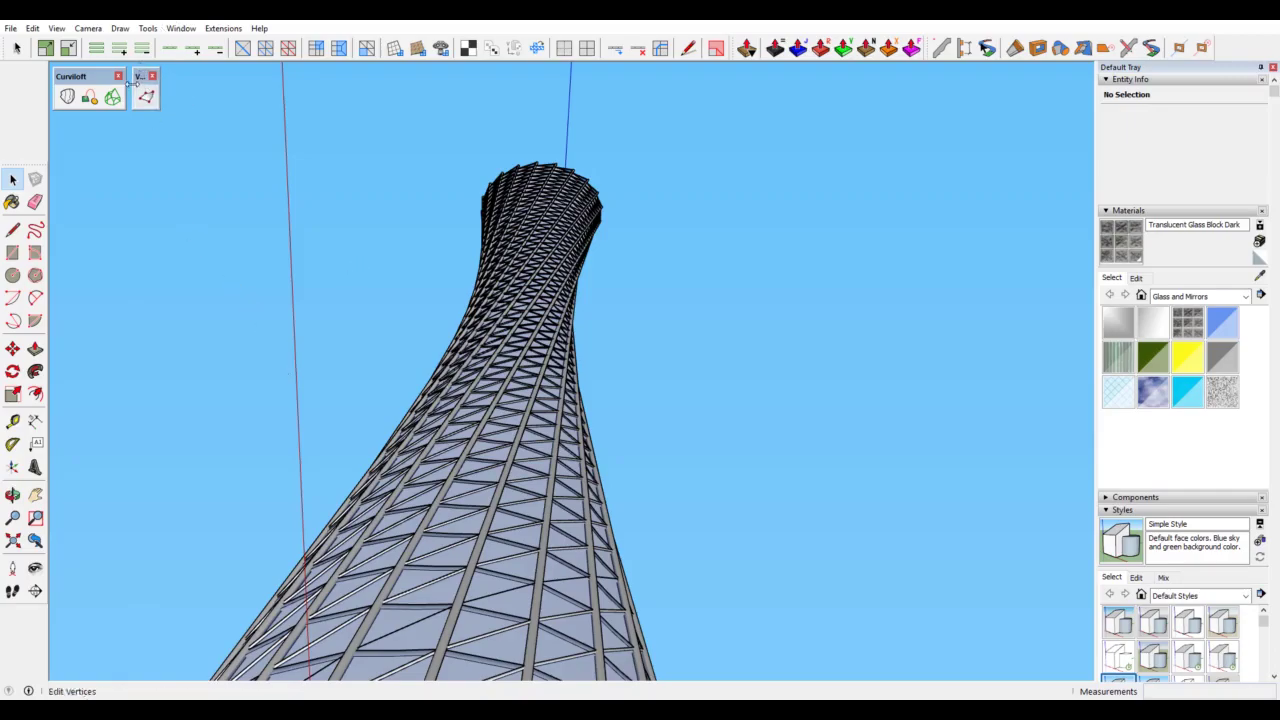
{"action": "mouse_move", "coordinate": [443, 439]}
{"action": "middle_mouse_down"}
{"action": "mouse_move", "coordinate": [160, 472]}
{"action": "mouse_move", "coordinate": [937, 523]}
{"action": "mouse_move", "coordinate": [609, 491]}
{"action": "mouse_move", "coordinate": [605, 520]}
{"action": "mouse_move", "coordinate": [1051, 463]}
{"action": "mouse_move", "coordinate": [923, 508]}
{"action": "mouse_move", "coordinate": [676, 530]}
{"action": "middle_mouse_up"}
Step: Select the twisted tower group
{"action": "scroll", "coordinate": [675, 529], "scroll_direction": "up", "scroll_amount": 3}
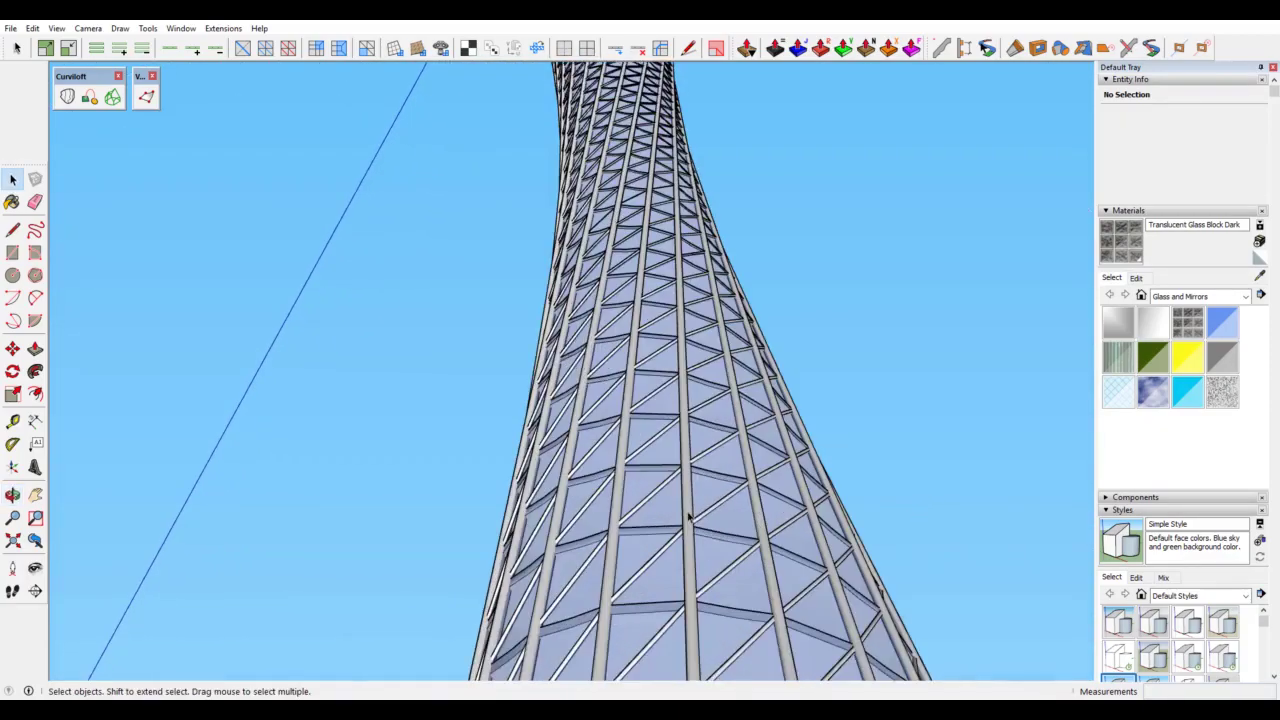
{"action": "scroll", "coordinate": [675, 529], "scroll_direction": "up", "scroll_amount": 3}
{"action": "left_click", "coordinate": [690, 510]}
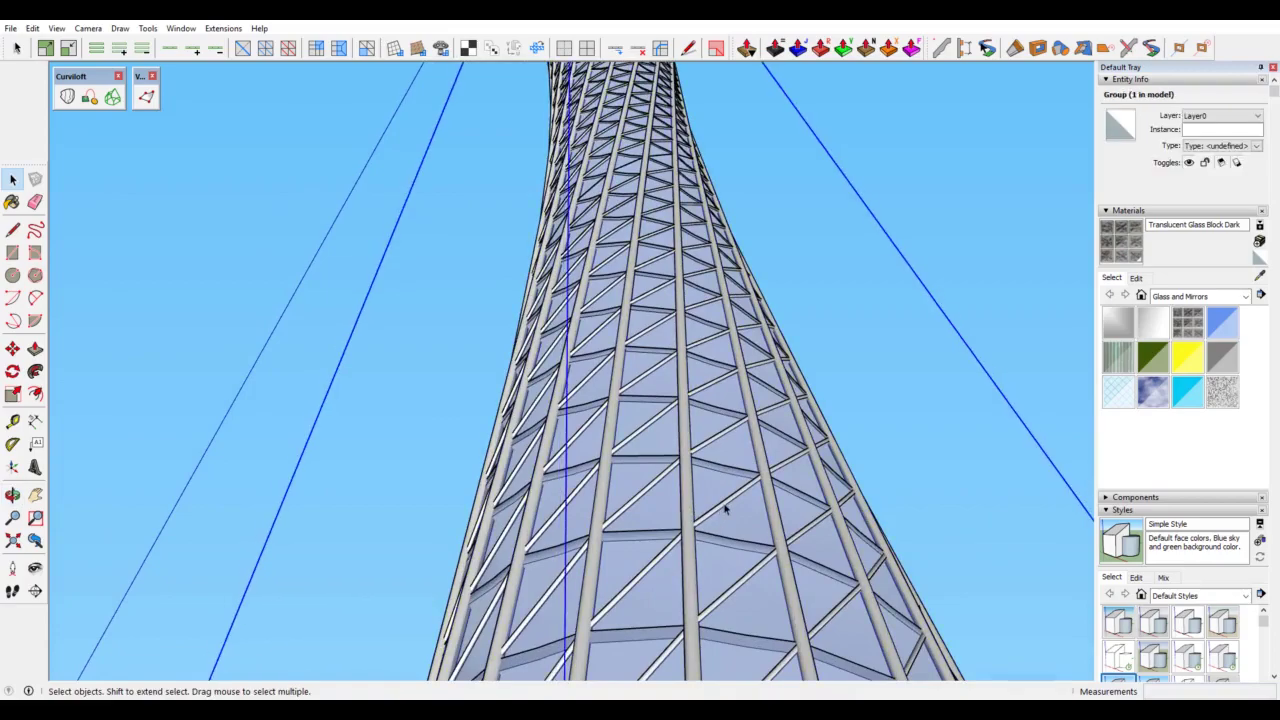
{"action": "scroll", "coordinate": [724, 510], "scroll_direction": "down", "scroll_amount": 4}
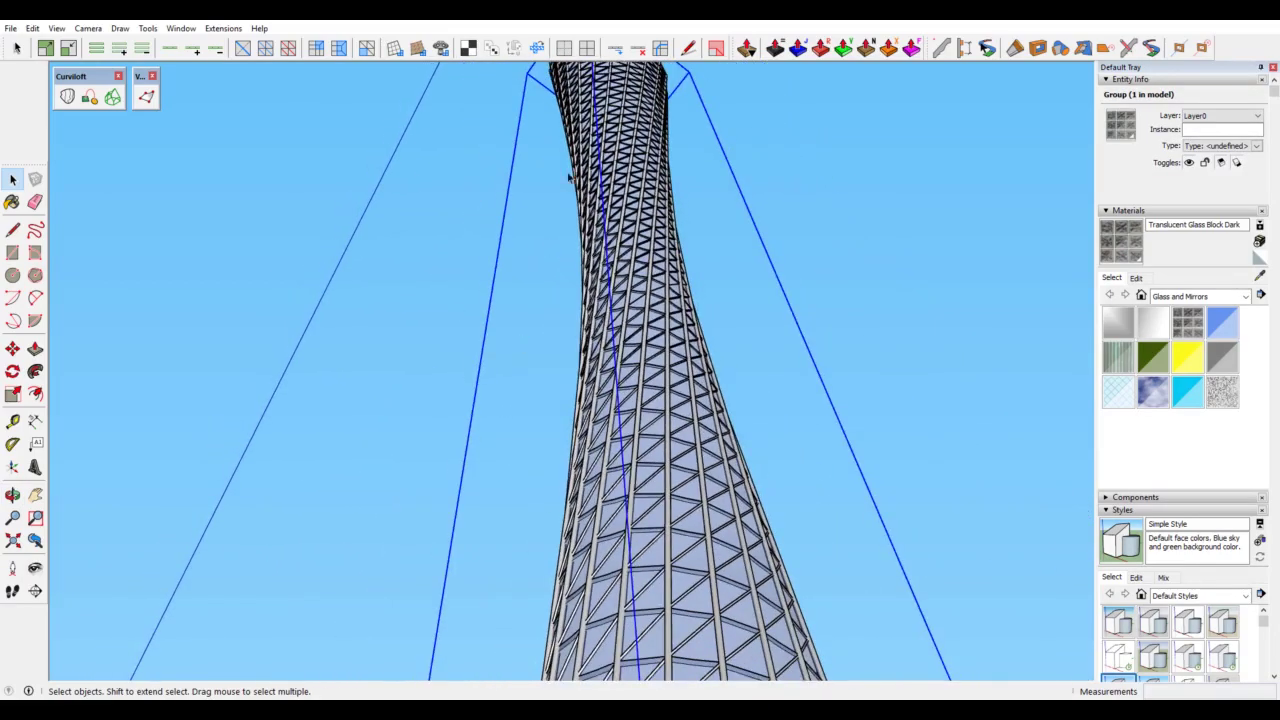
{"action": "scroll", "coordinate": [640, 333], "scroll_direction": "down", "scroll_amount": 2}
Step: Orbit around the tower to its open circular top, then zoom in on the axis origin
{"action": "middle_click_drag", "start_coordinate": [640, 333], "coordinate": [650, 425]}
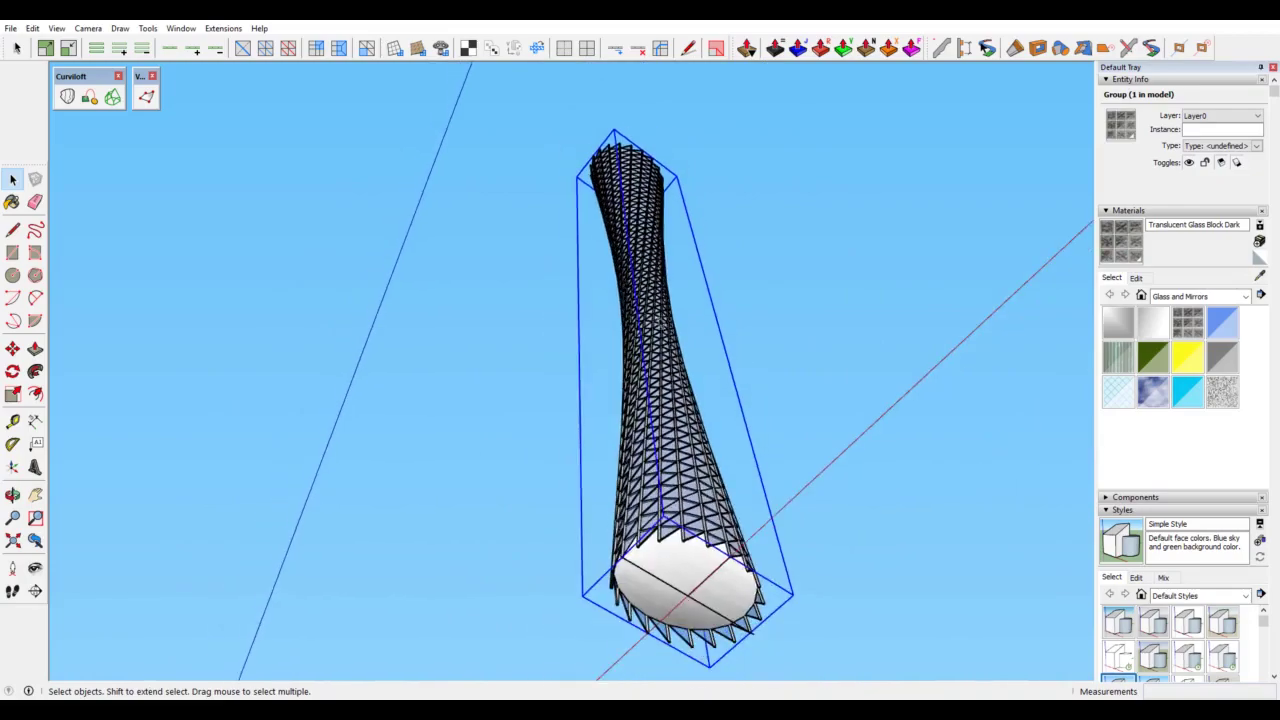
{"action": "scroll", "coordinate": [650, 425], "scroll_direction": "down", "scroll_amount": 3}
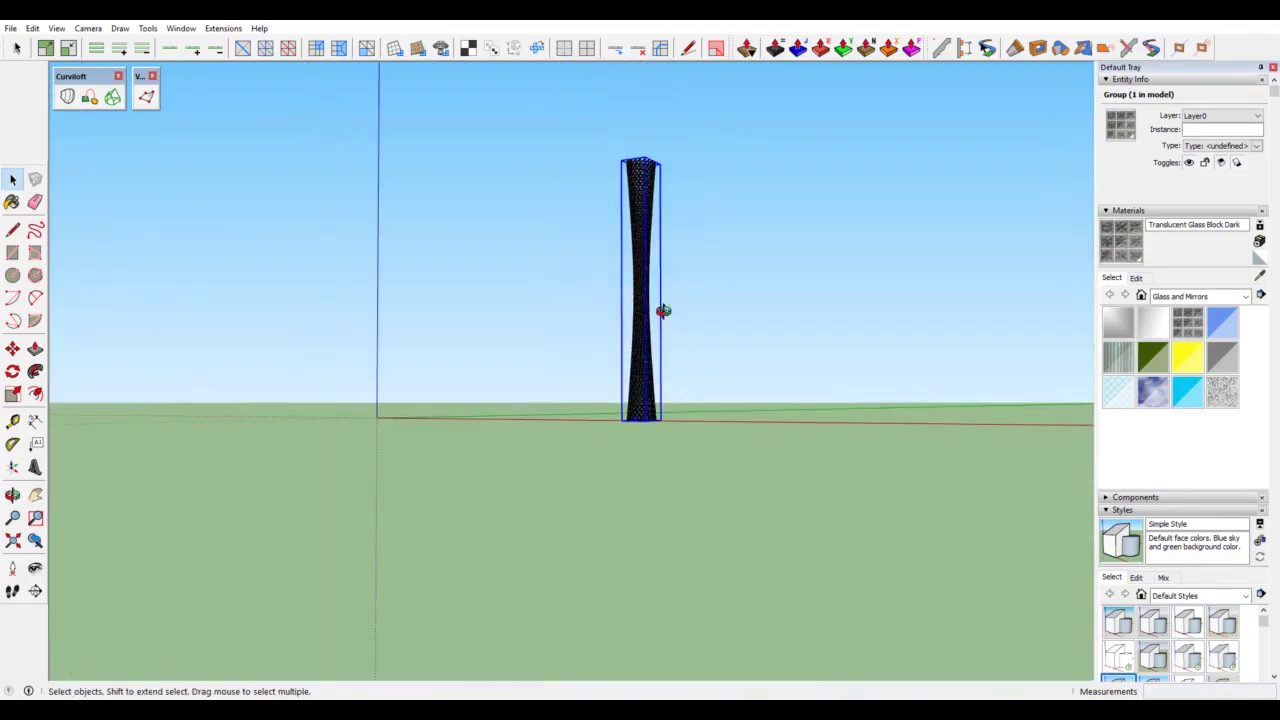
{"action": "middle_click_drag", "start_coordinate": [663, 311], "coordinate": [757, 543]}
{"action": "mouse_move", "coordinate": [461, 430]}
{"action": "middle_mouse_down"}
{"action": "mouse_move", "coordinate": [629, 366]}
{"action": "mouse_move", "coordinate": [686, 229]}
{"action": "mouse_move", "coordinate": [614, 391]}
{"action": "middle_mouse_up"}
{"action": "scroll", "coordinate": [681, 194], "scroll_direction": "up", "scroll_amount": 3}
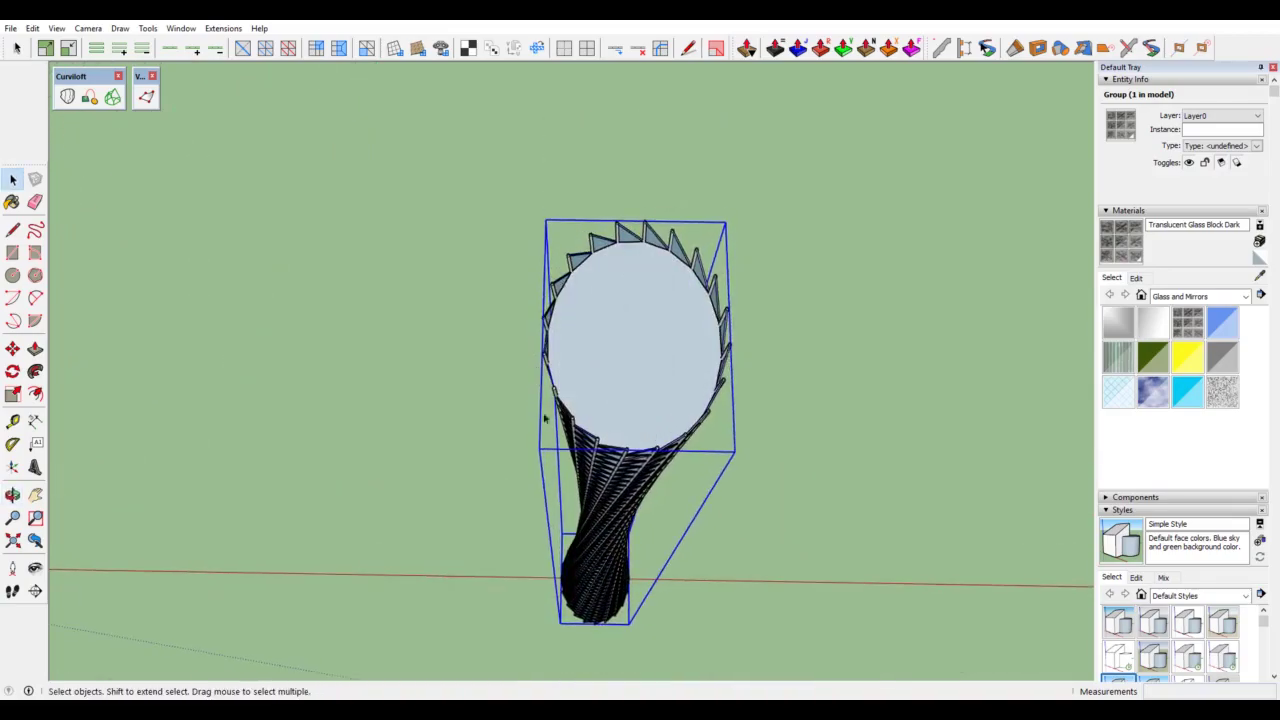
{"action": "scroll", "coordinate": [784, 384], "scroll_direction": "down", "scroll_amount": 3}
{"action": "scroll", "coordinate": [740, 390], "scroll_direction": "down", "scroll_amount": 2}
{"action": "scroll", "coordinate": [449, 429], "scroll_direction": "up", "scroll_amount": 2}
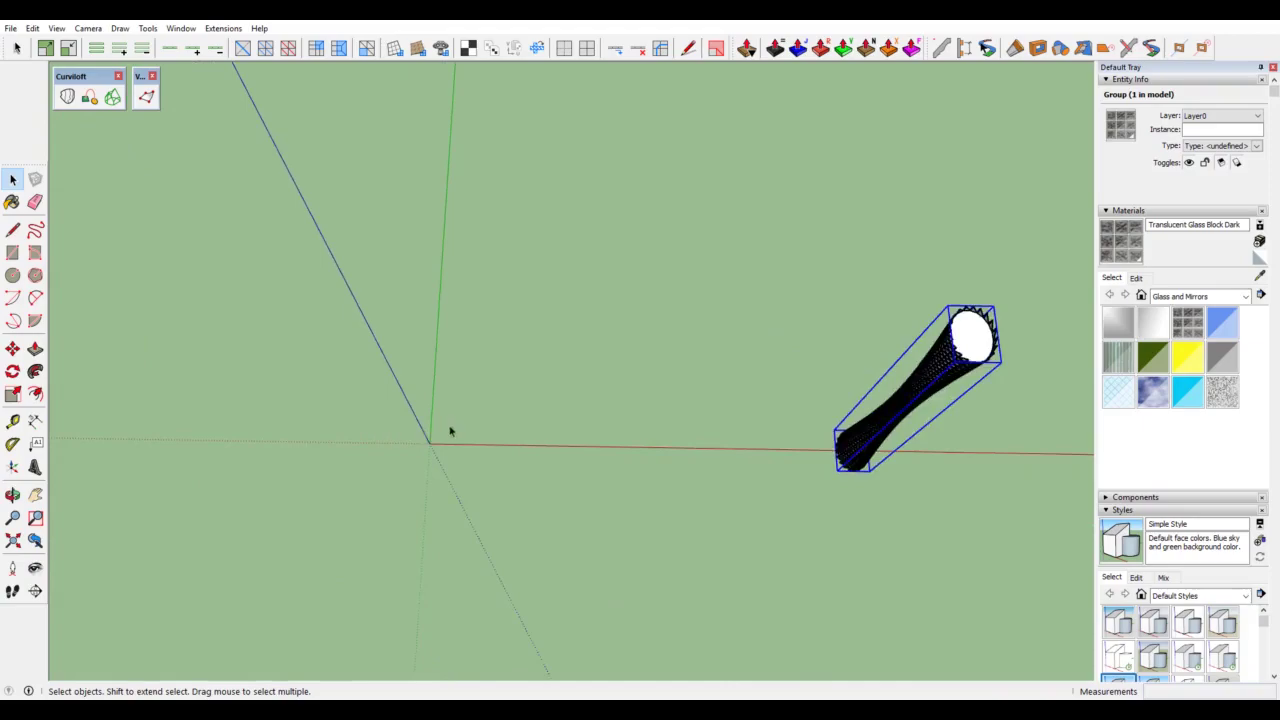
{"action": "scroll", "coordinate": [423, 443], "scroll_direction": "up", "scroll_amount": 2}
{"action": "scroll", "coordinate": [423, 445], "scroll_direction": "up", "scroll_amount": 1}
{"action": "scroll", "coordinate": [343, 463], "scroll_direction": "up", "scroll_amount": 1}
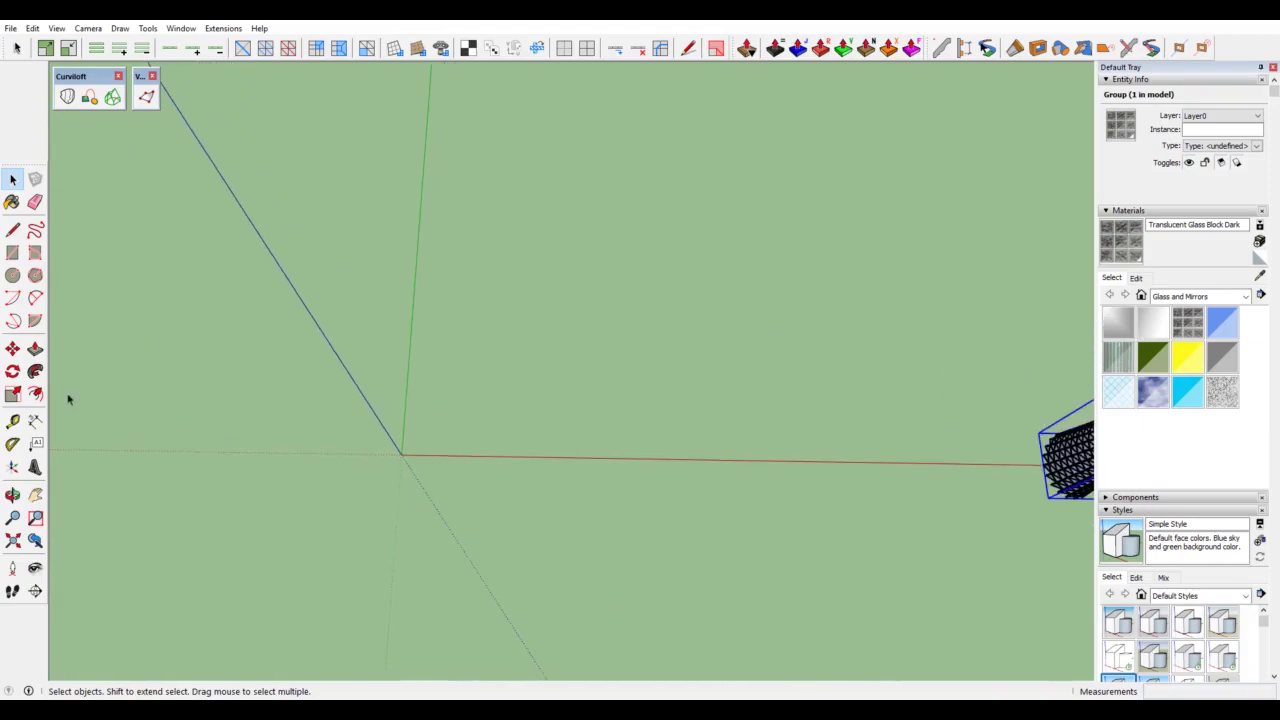
Step: Draw a circle of radius 10 centred on the axis origin
{"action": "left_click", "coordinate": [13, 276]}
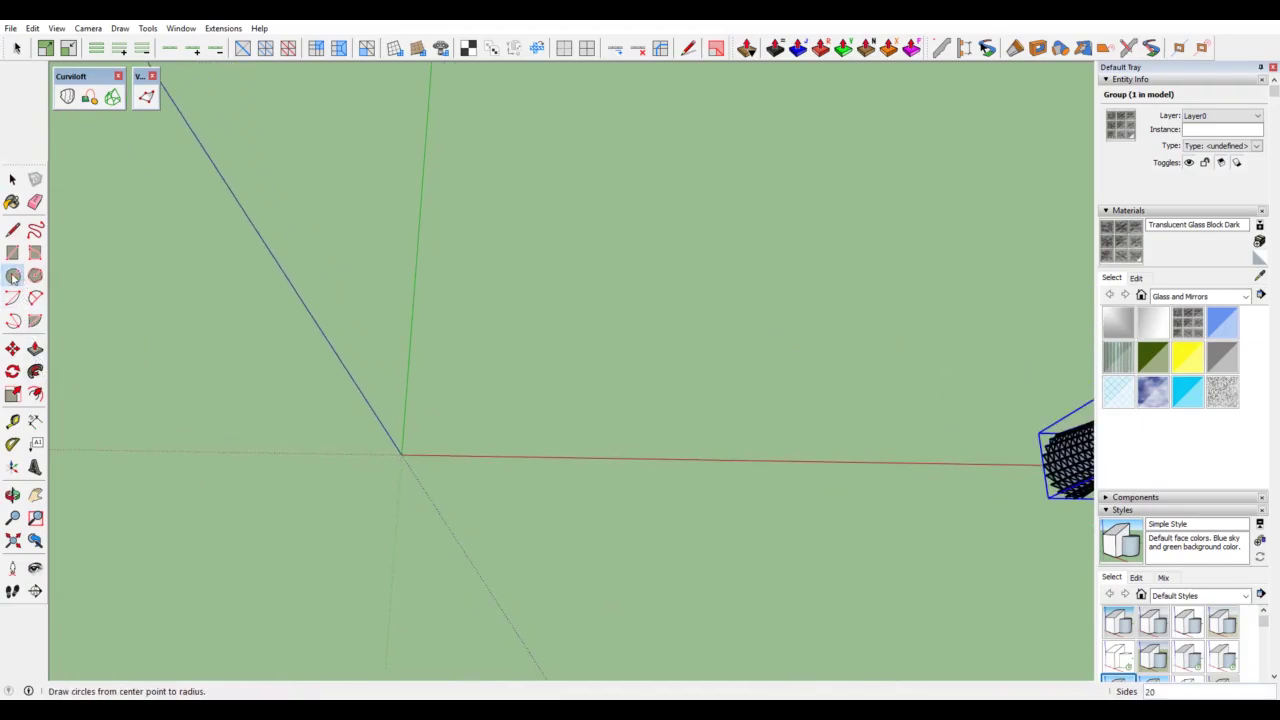
{"action": "scroll", "coordinate": [403, 451], "scroll_direction": "up", "scroll_amount": 1}
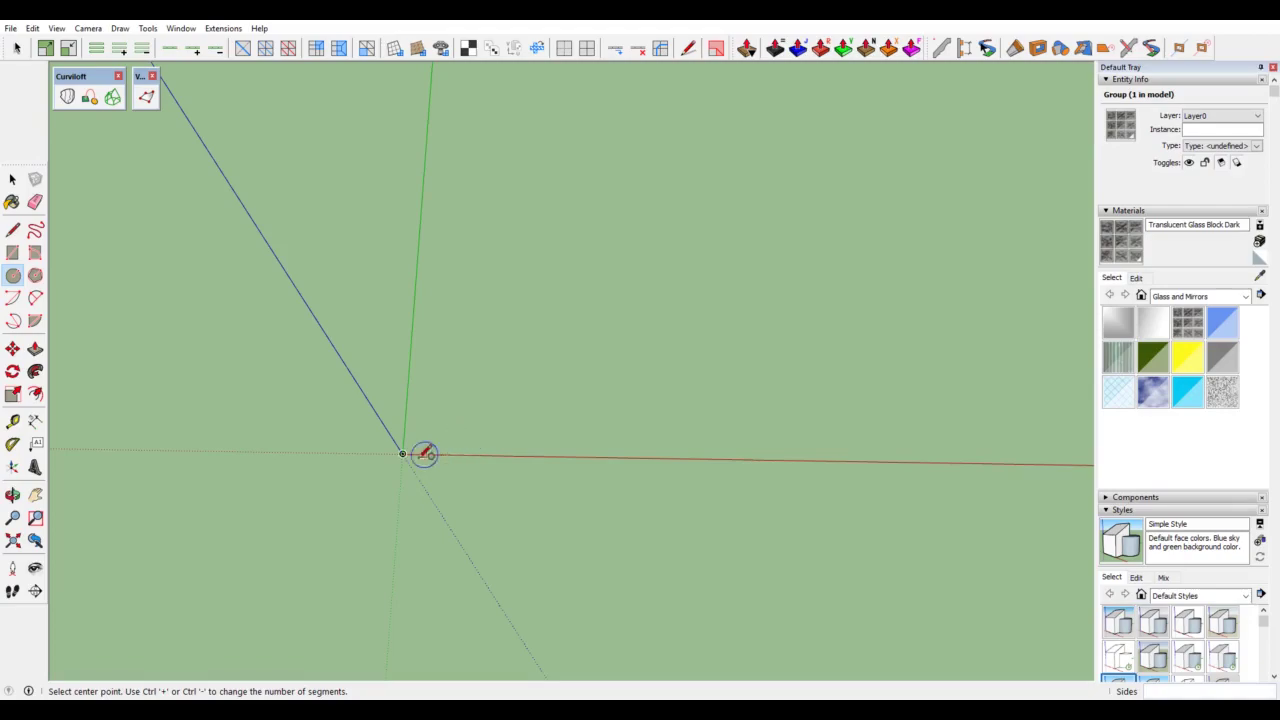
{"action": "scroll", "coordinate": [340, 465], "scroll_direction": "down", "scroll_amount": 3}
{"action": "middle_click_drag", "start_coordinate": [1045, 345], "coordinate": [818, 130]}
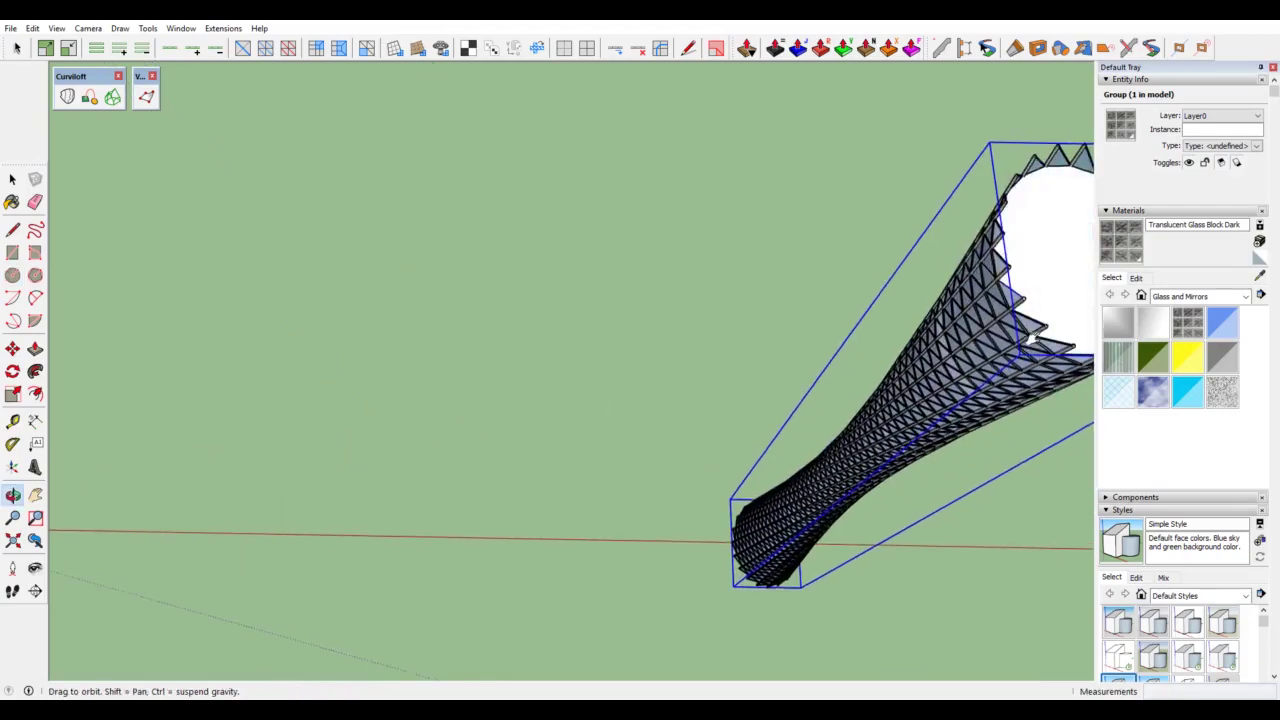
{"action": "key", "text": "c"}
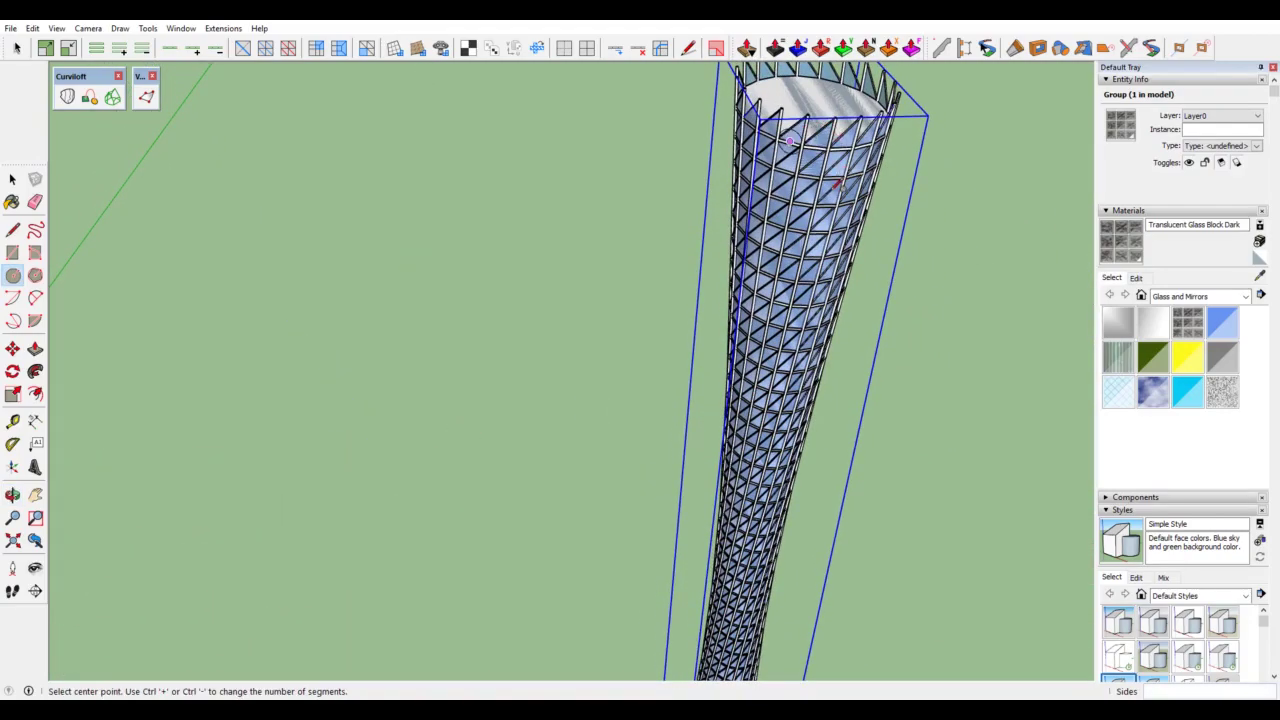
{"action": "scroll", "coordinate": [790, 142], "scroll_direction": "down", "scroll_amount": 3}
{"action": "scroll", "coordinate": [849, 286], "scroll_direction": "down", "scroll_amount": 3}
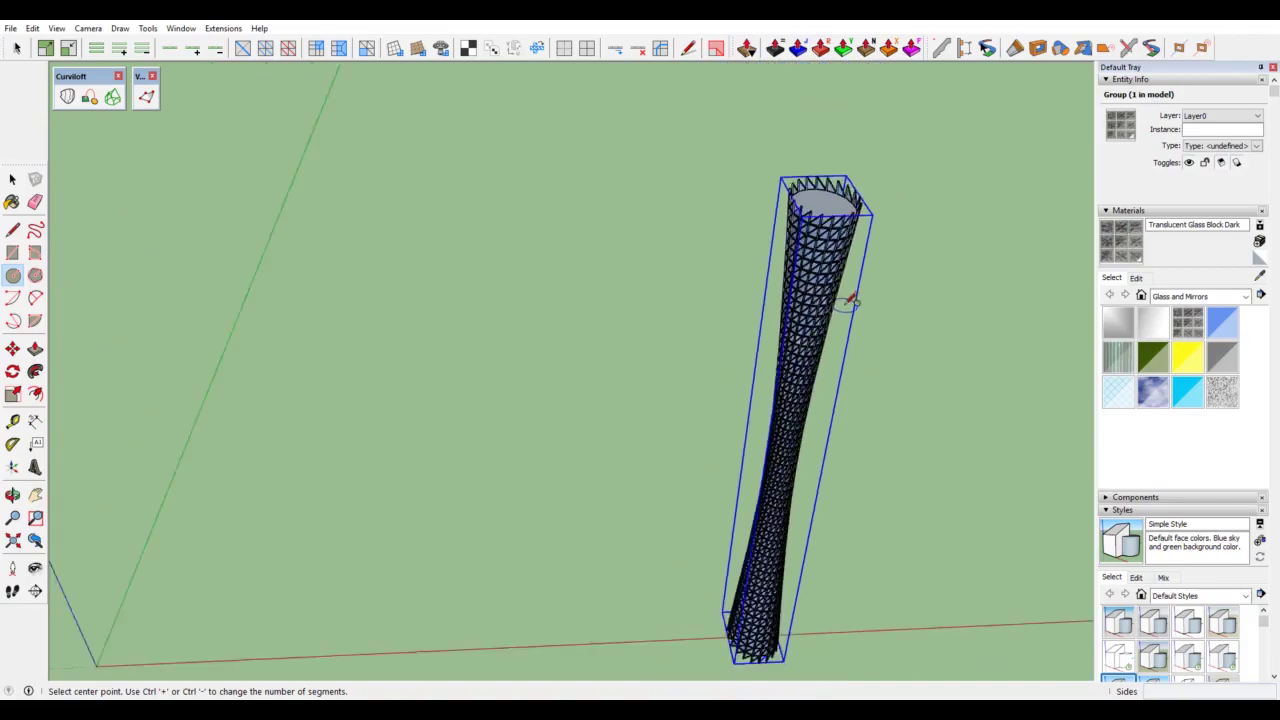
{"action": "mouse_move", "coordinate": [849, 286]}
{"action": "middle_mouse_down"}
{"action": "mouse_move", "coordinate": [608, 409]}
{"action": "mouse_move", "coordinate": [607, 385]}
{"action": "mouse_move", "coordinate": [651, 383]}
{"action": "middle_mouse_up"}
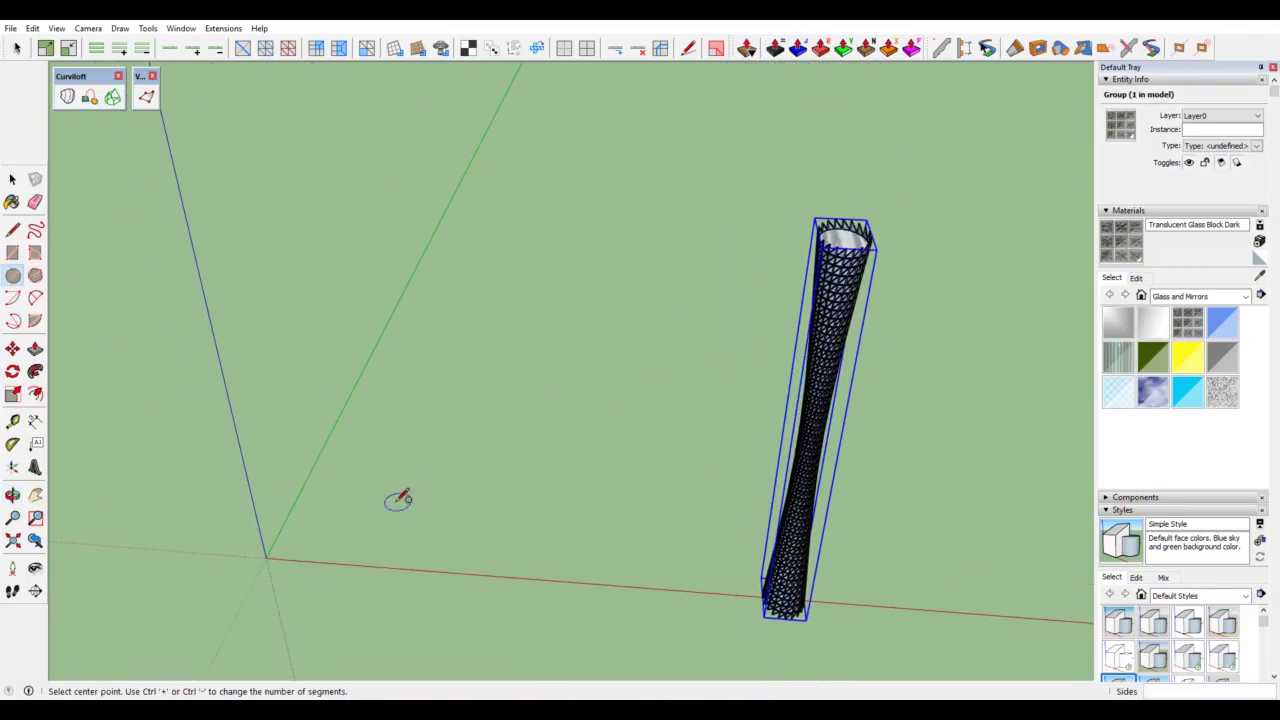
{"action": "scroll", "coordinate": [268, 566], "scroll_direction": "up", "scroll_amount": 1}
{"action": "scroll", "coordinate": [270, 553], "scroll_direction": "up", "scroll_amount": 1}
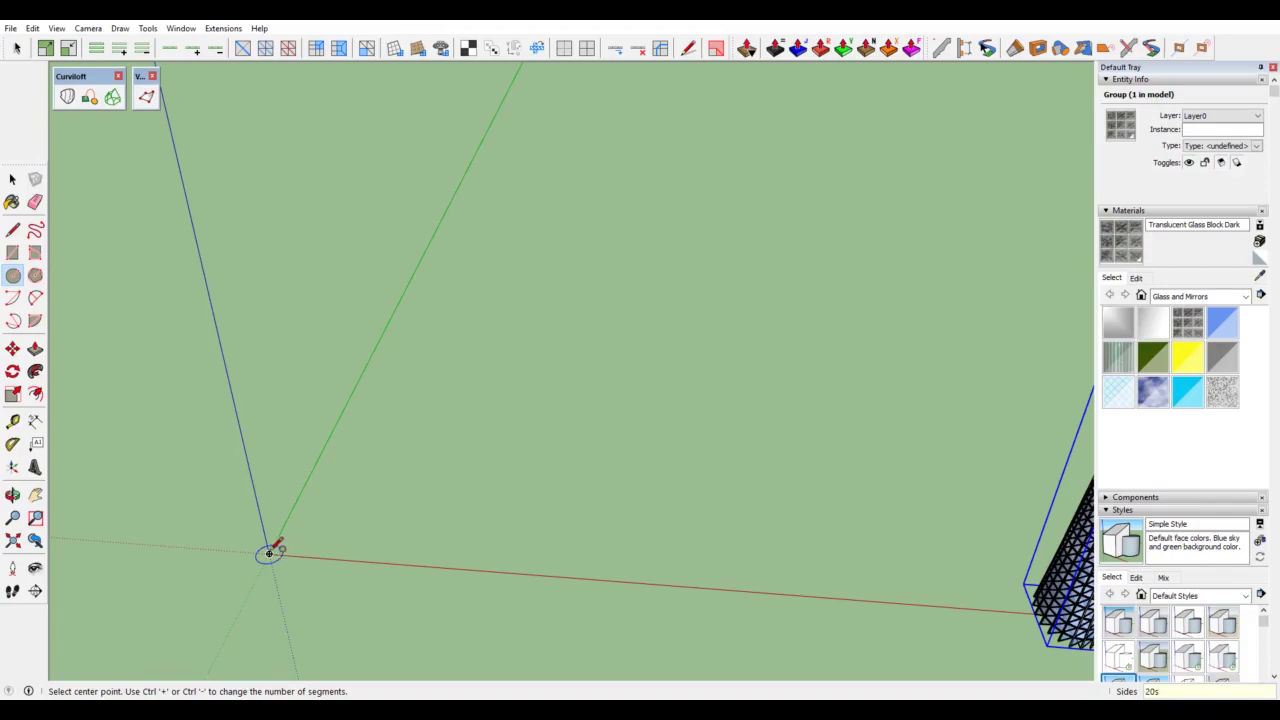
{"action": "left_click", "coordinate": [269, 553]}
{"action": "type", "text": "10"}
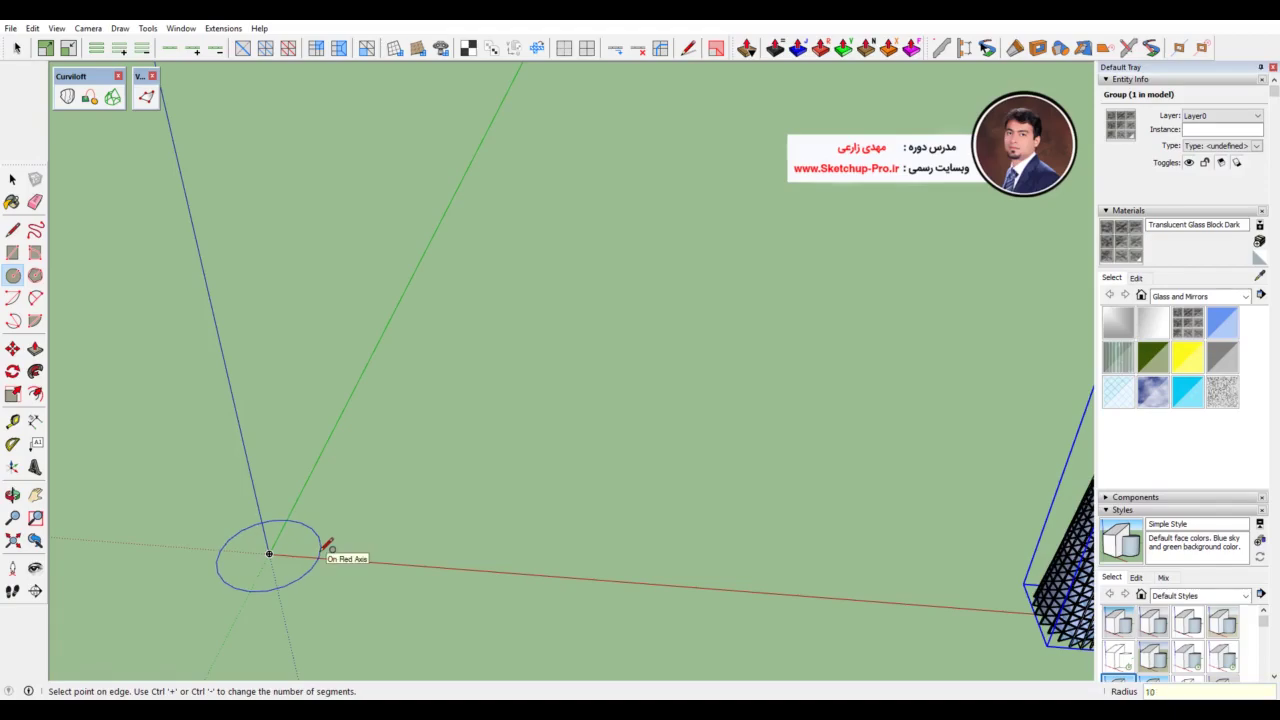
{"action": "key", "text": "Return"}
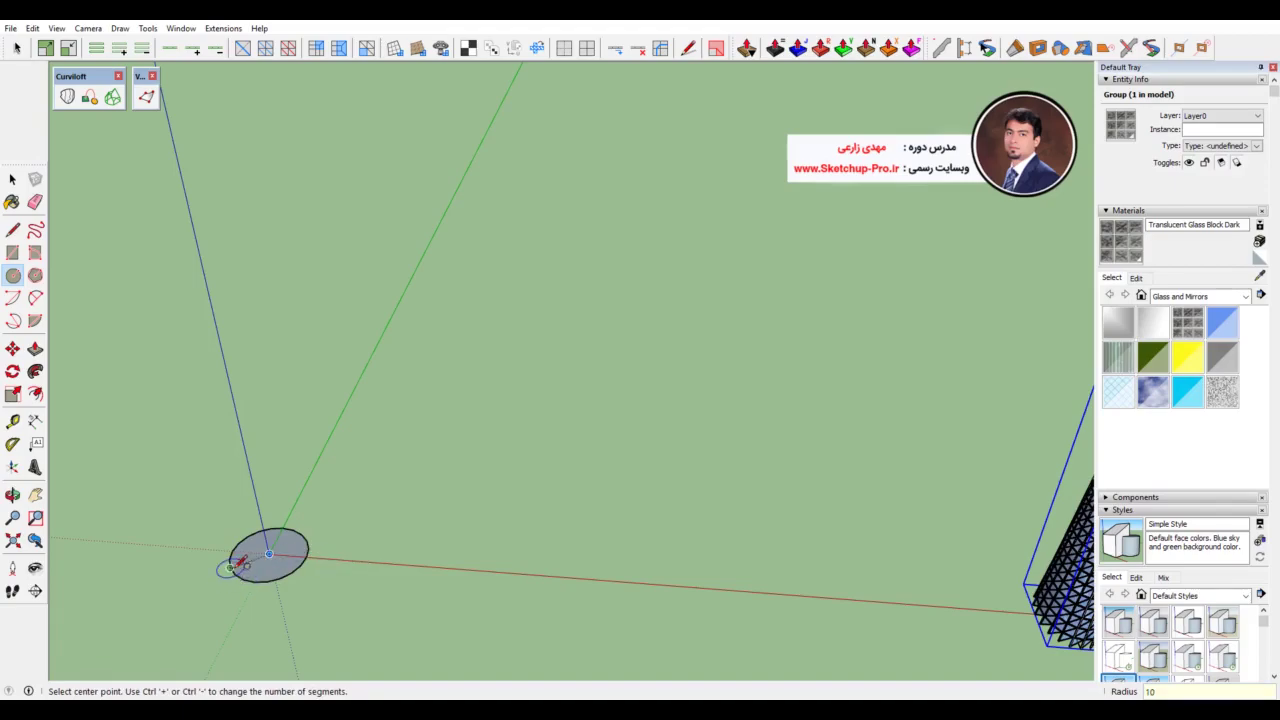
Step: Orbit until the new circle is seen beside the upright tower
{"action": "middle_click_drag", "start_coordinate": [277, 543], "coordinate": [465, 621]}
{"action": "key", "text": "c"}
{"action": "scroll", "coordinate": [470, 506], "scroll_direction": "up", "scroll_amount": 1}
{"action": "scroll", "coordinate": [465, 515], "scroll_direction": "up", "scroll_amount": 2}
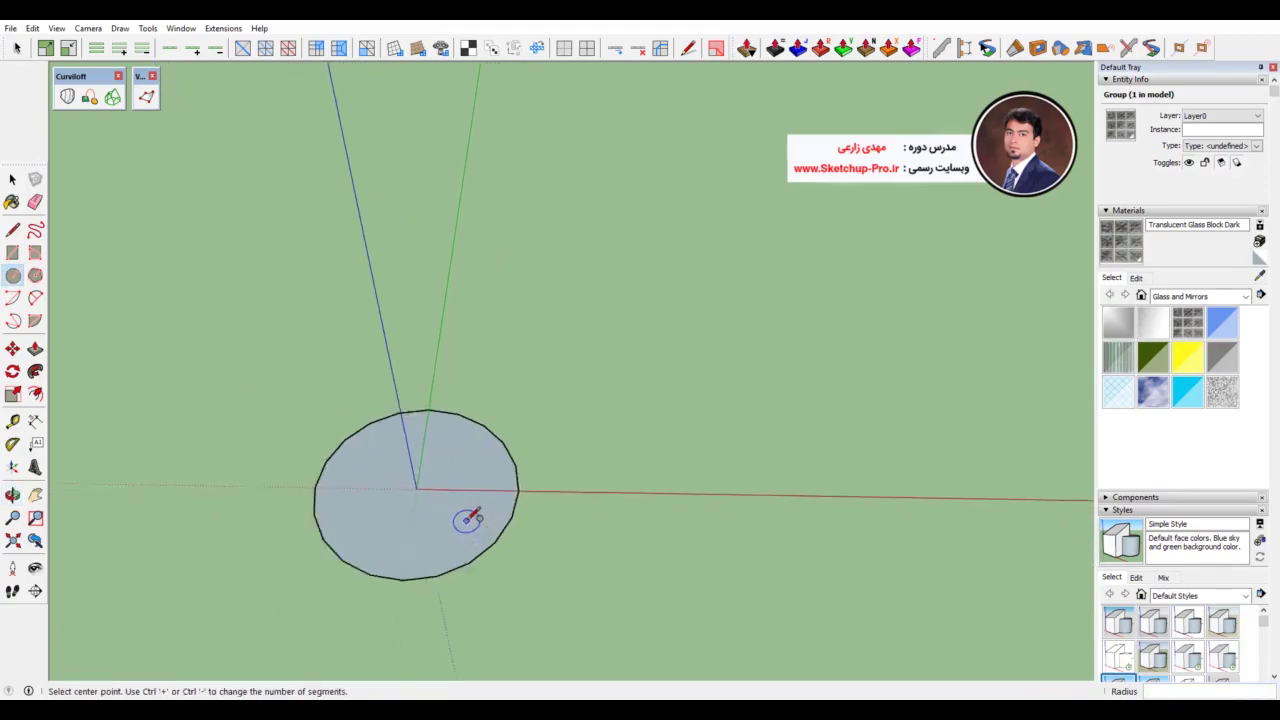
{"action": "scroll", "coordinate": [485, 522], "scroll_direction": "up", "scroll_amount": 2}
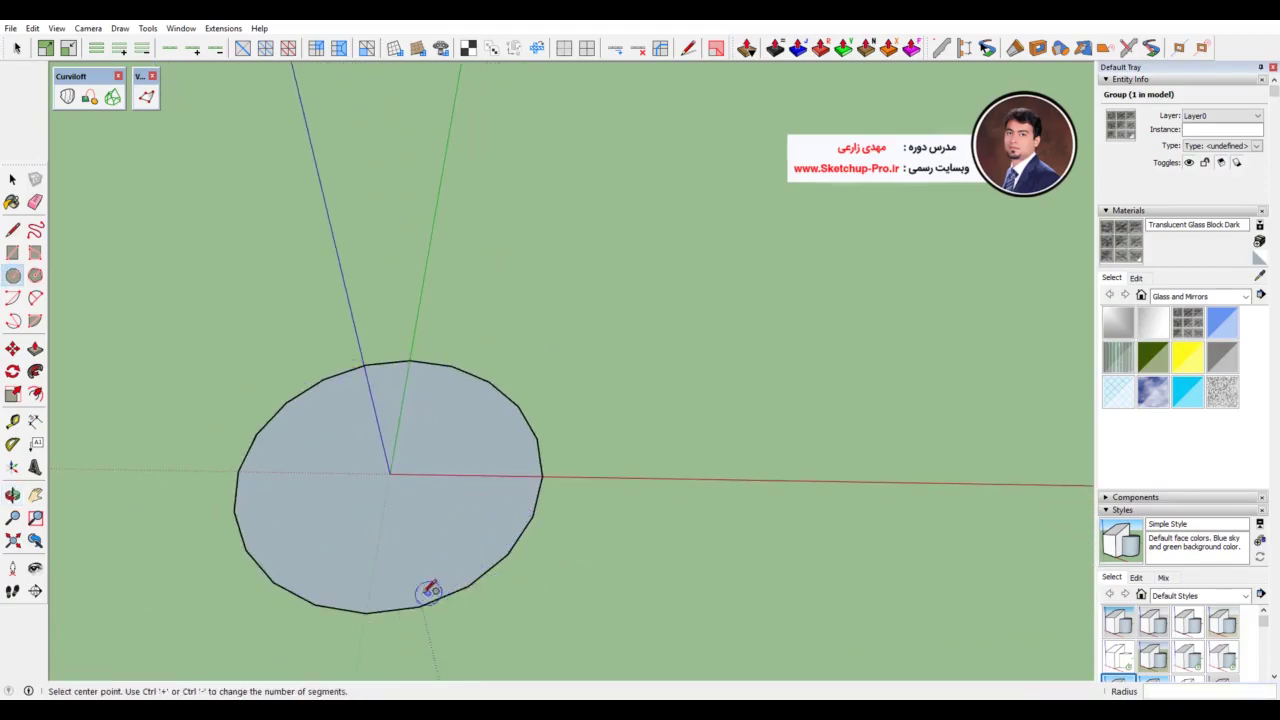
{"action": "scroll", "coordinate": [452, 534], "scroll_direction": "down", "scroll_amount": 3}
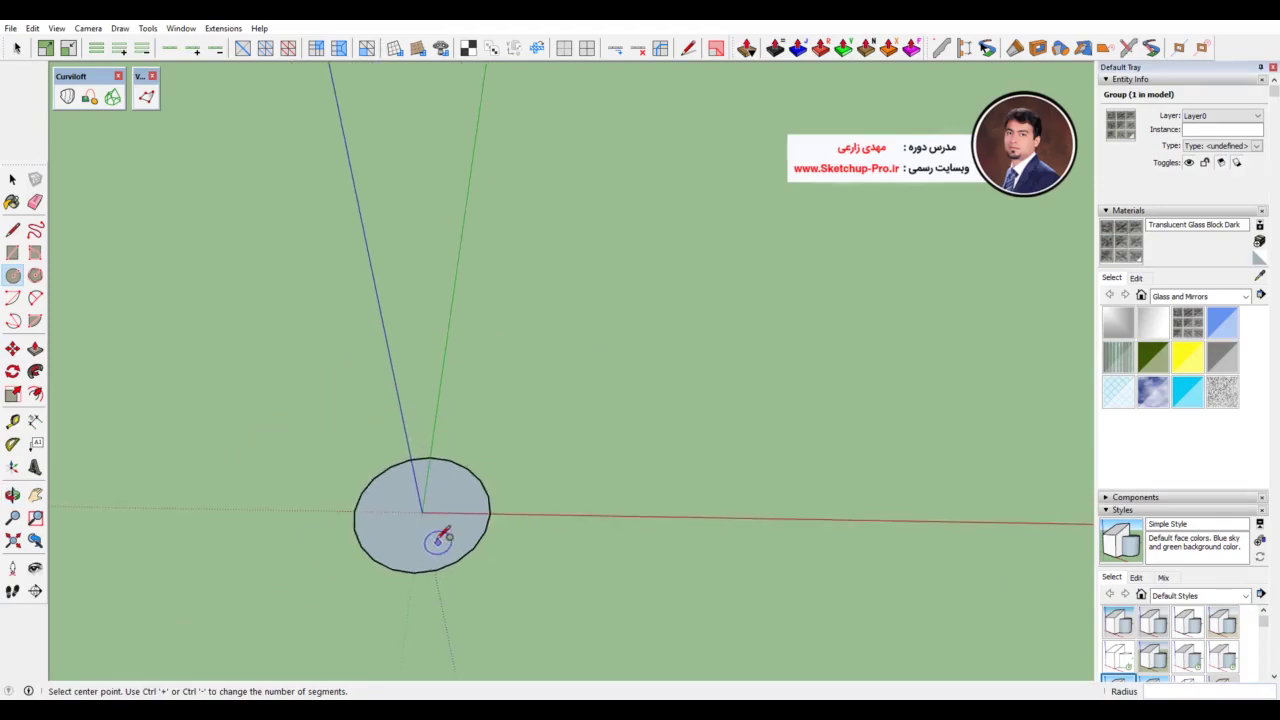
{"action": "scroll", "coordinate": [437, 533], "scroll_direction": "down", "scroll_amount": 2}
{"action": "scroll", "coordinate": [428, 531], "scroll_direction": "down", "scroll_amount": 1}
{"action": "mouse_move", "coordinate": [423, 530]}
{"action": "middle_mouse_down"}
{"action": "mouse_move", "coordinate": [554, 477]}
{"action": "mouse_move", "coordinate": [563, 374]}
{"action": "middle_mouse_up"}
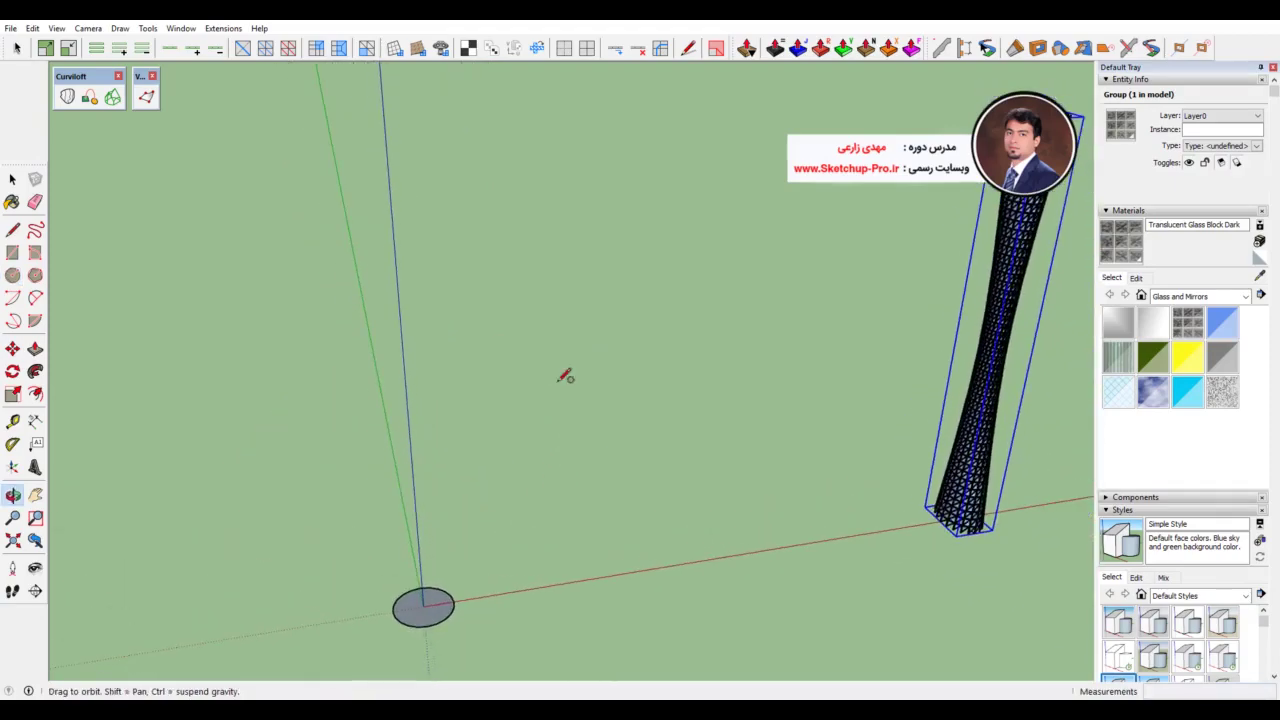
{"action": "middle_click_drag", "start_coordinate": [1022, 341], "coordinate": [564, 430]}
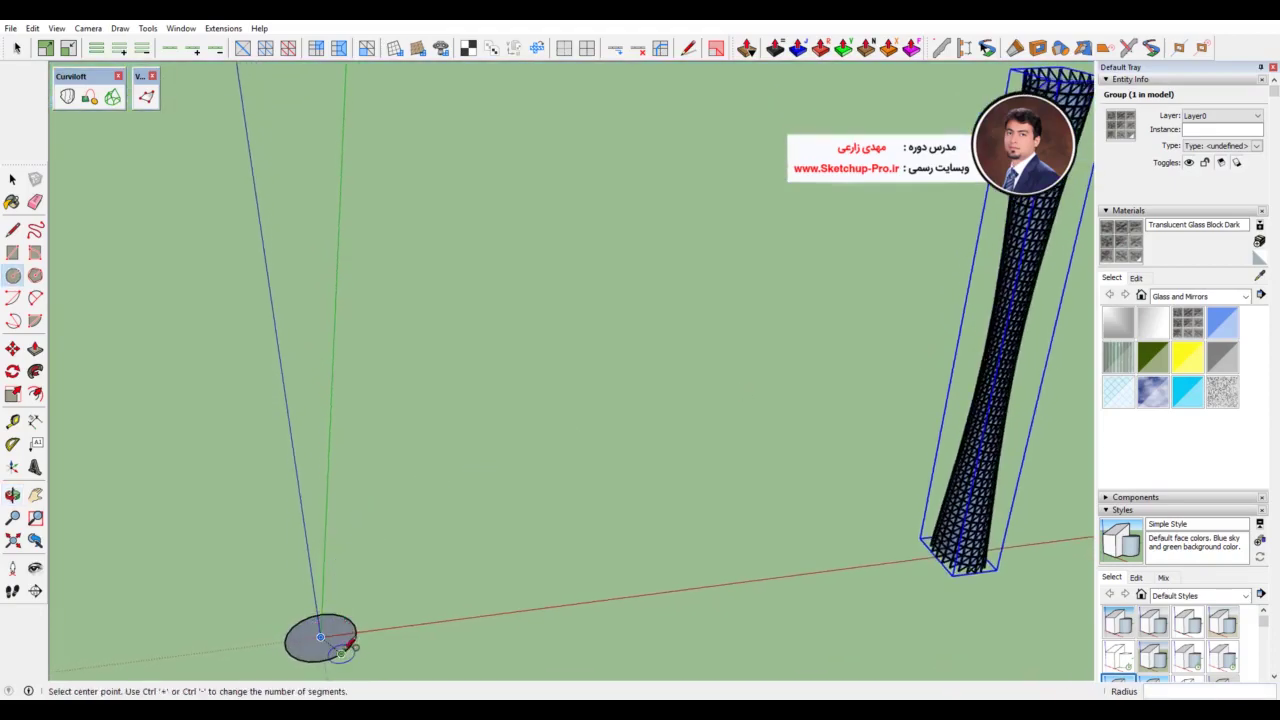
{"action": "mouse_move", "coordinate": [330, 625]}
{"action": "middle_mouse_down"}
{"action": "mouse_move", "coordinate": [309, 571]}
{"action": "mouse_move", "coordinate": [360, 628]}
{"action": "middle_mouse_up"}
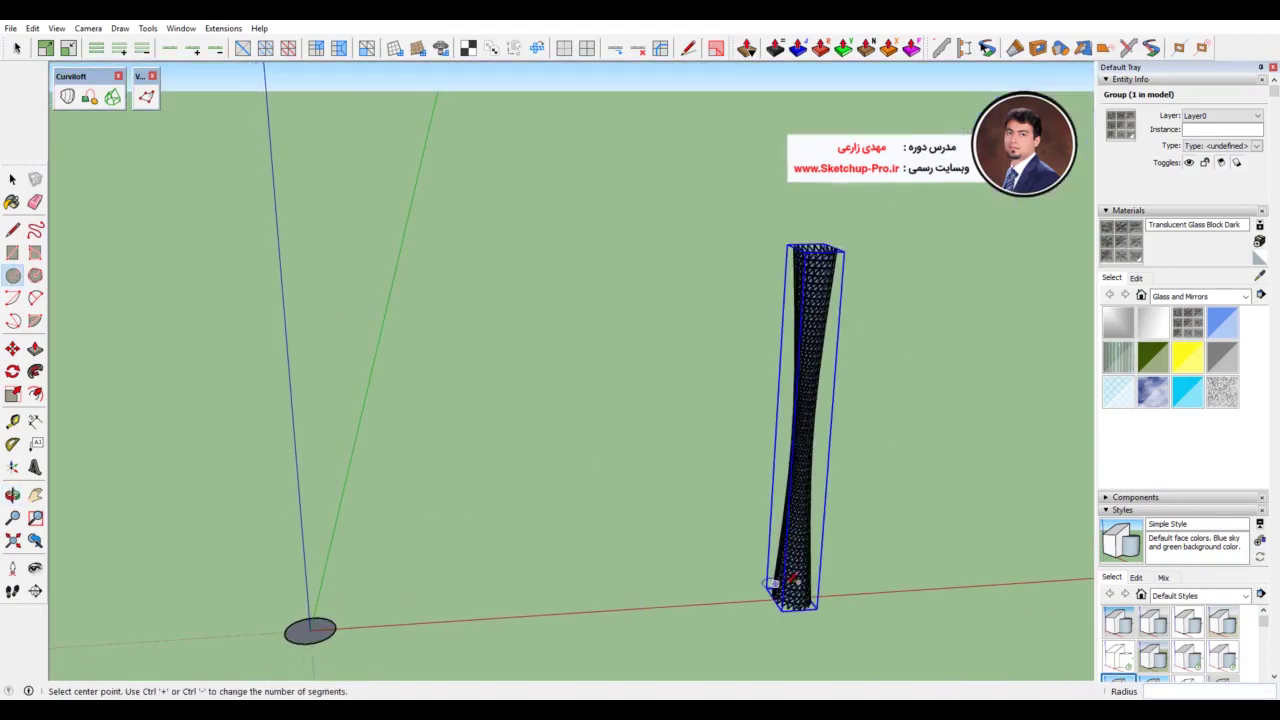
{"action": "middle_click_drag", "start_coordinate": [825, 390], "coordinate": [790, 330]}
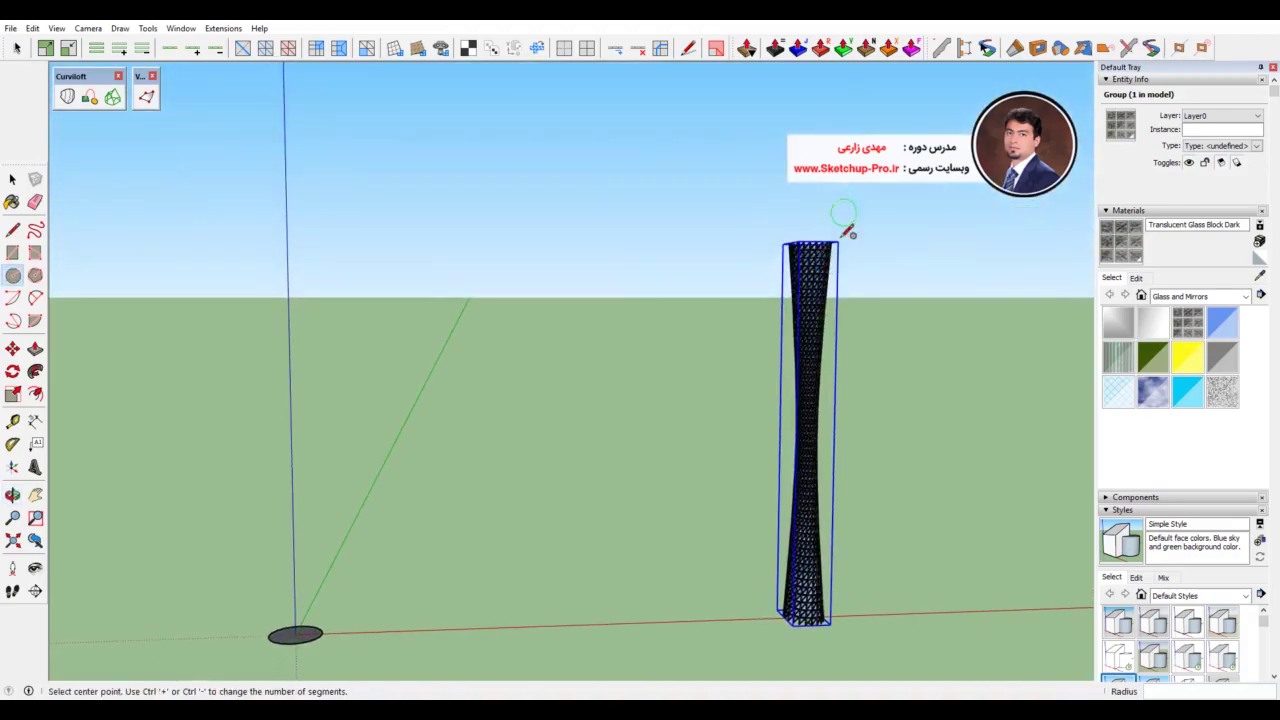
{"action": "mouse_move", "coordinate": [263, 606]}
{"action": "middle_mouse_down"}
{"action": "mouse_move", "coordinate": [283, 688]}
{"action": "mouse_move", "coordinate": [323, 614]}
{"action": "middle_mouse_up"}
{"action": "key", "text": "c"}
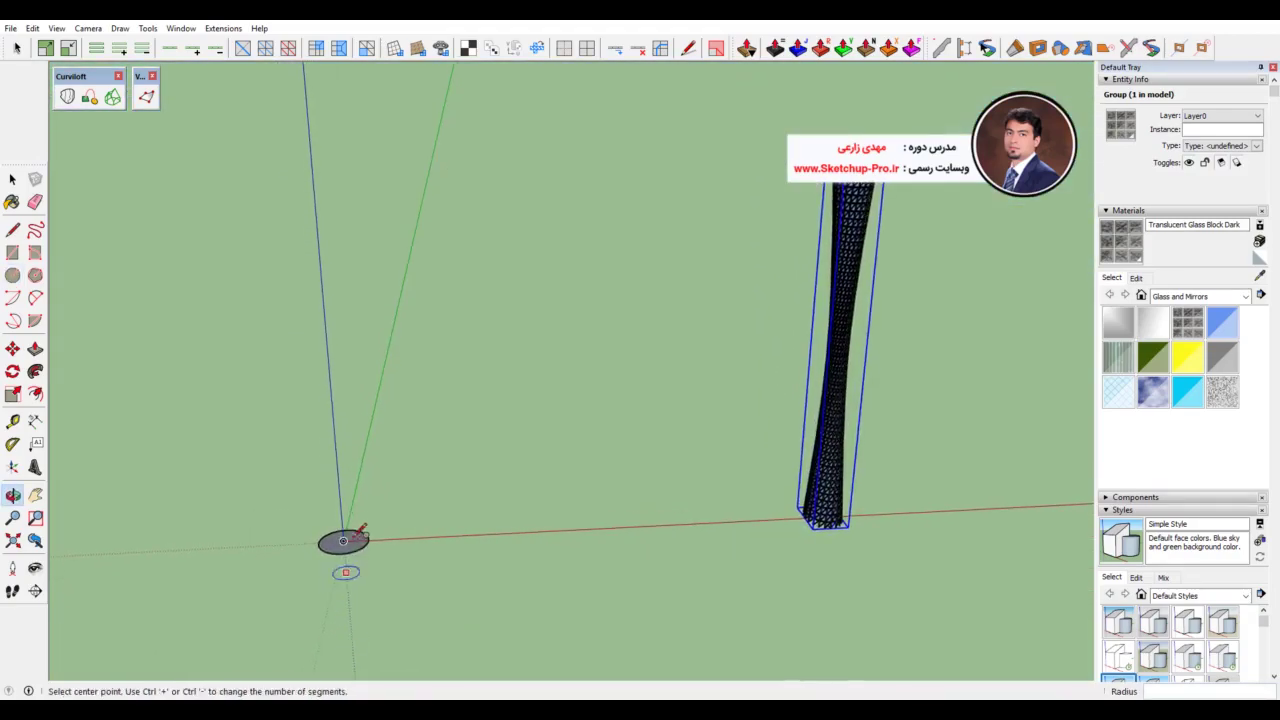
{"action": "scroll", "coordinate": [343, 535], "scroll_direction": "up", "scroll_amount": 3}
Step: Begin a line at the circle's edge, then cancel it unfinished
{"action": "left_click", "coordinate": [12, 179]}
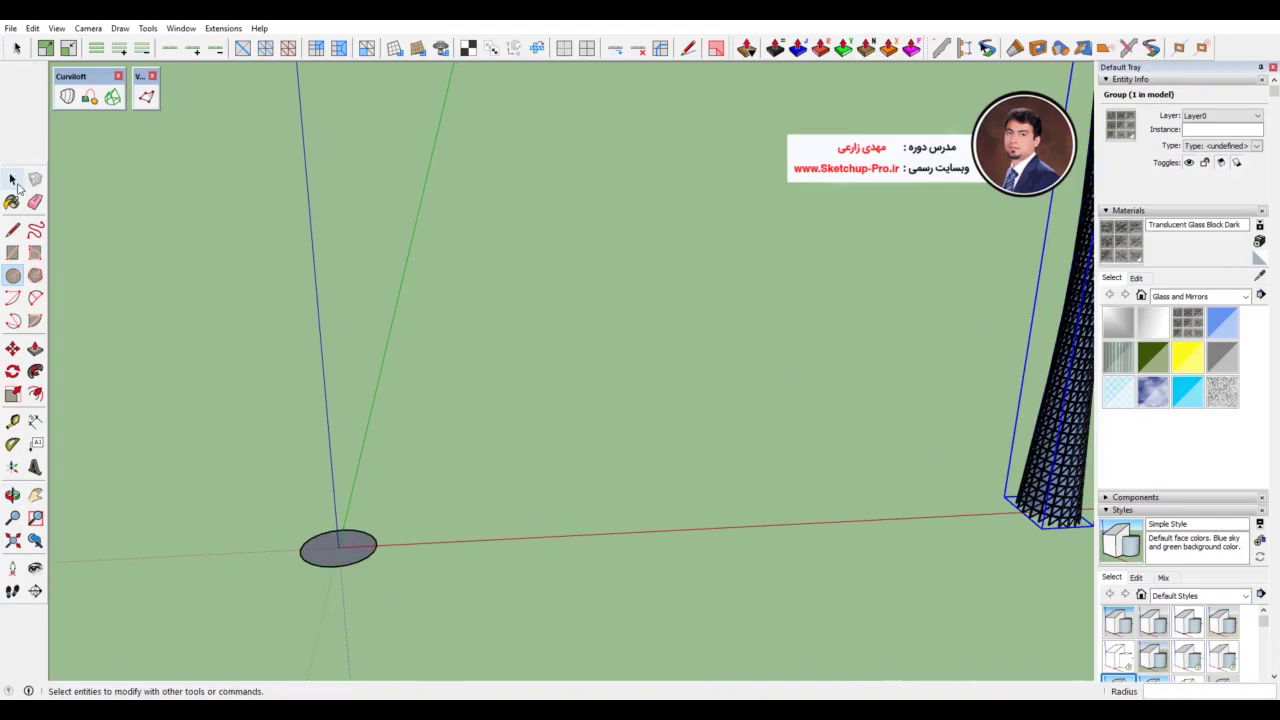
{"action": "left_click", "coordinate": [12, 230]}
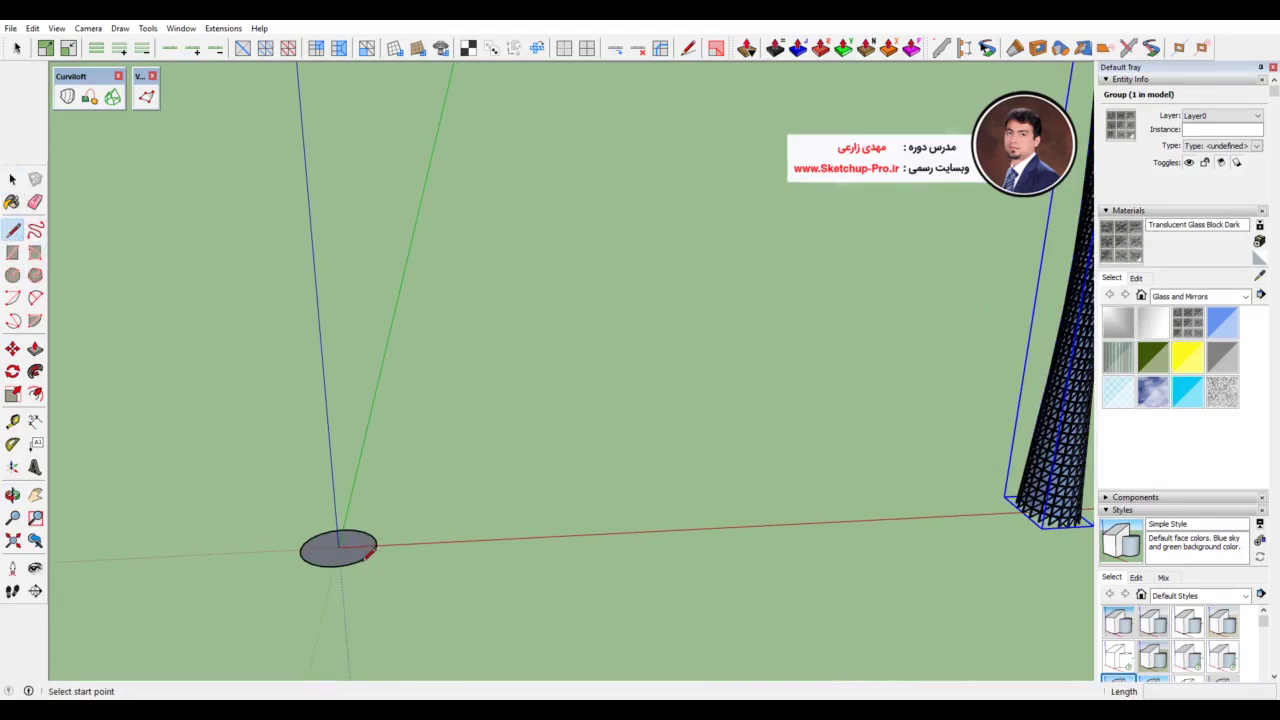
{"action": "left_click", "coordinate": [358, 561]}
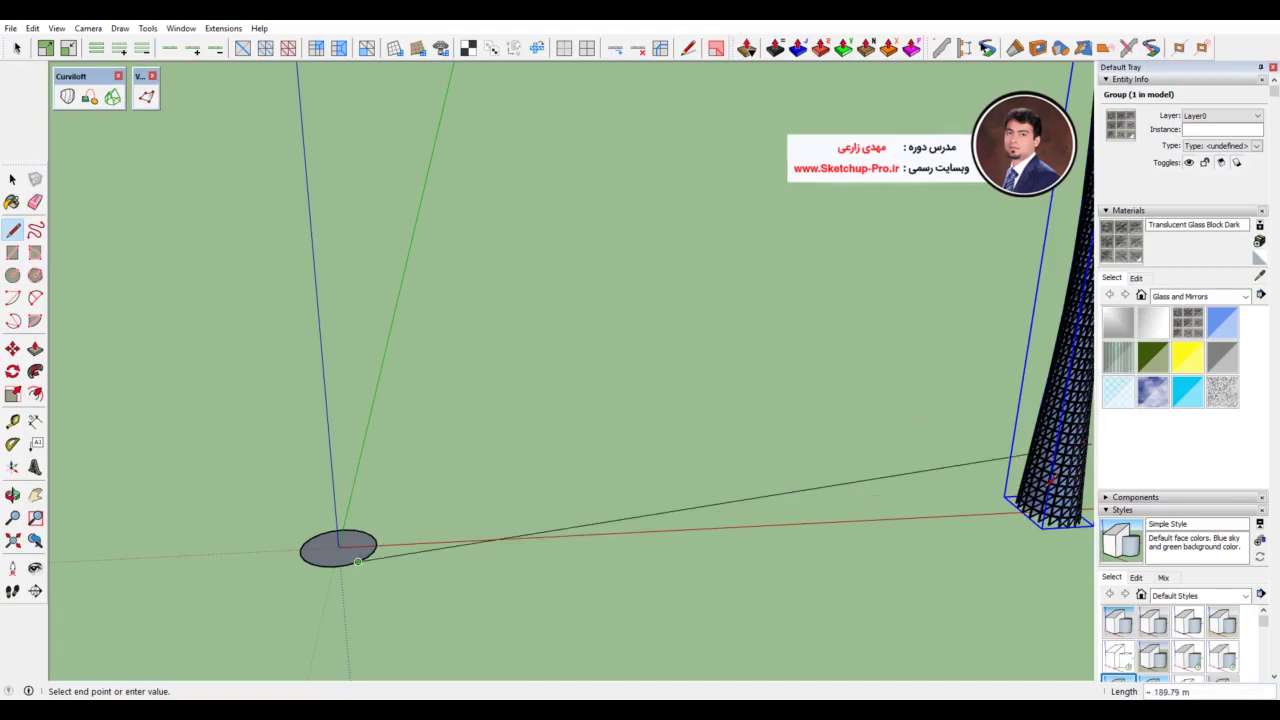
{"action": "key", "text": "Escape"}
{"action": "middle_click_drag", "start_coordinate": [402, 531], "coordinate": [371, 543]}
Step: Push/Pull the circle face up 150 m into a cylinder
{"action": "key", "text": "p"}
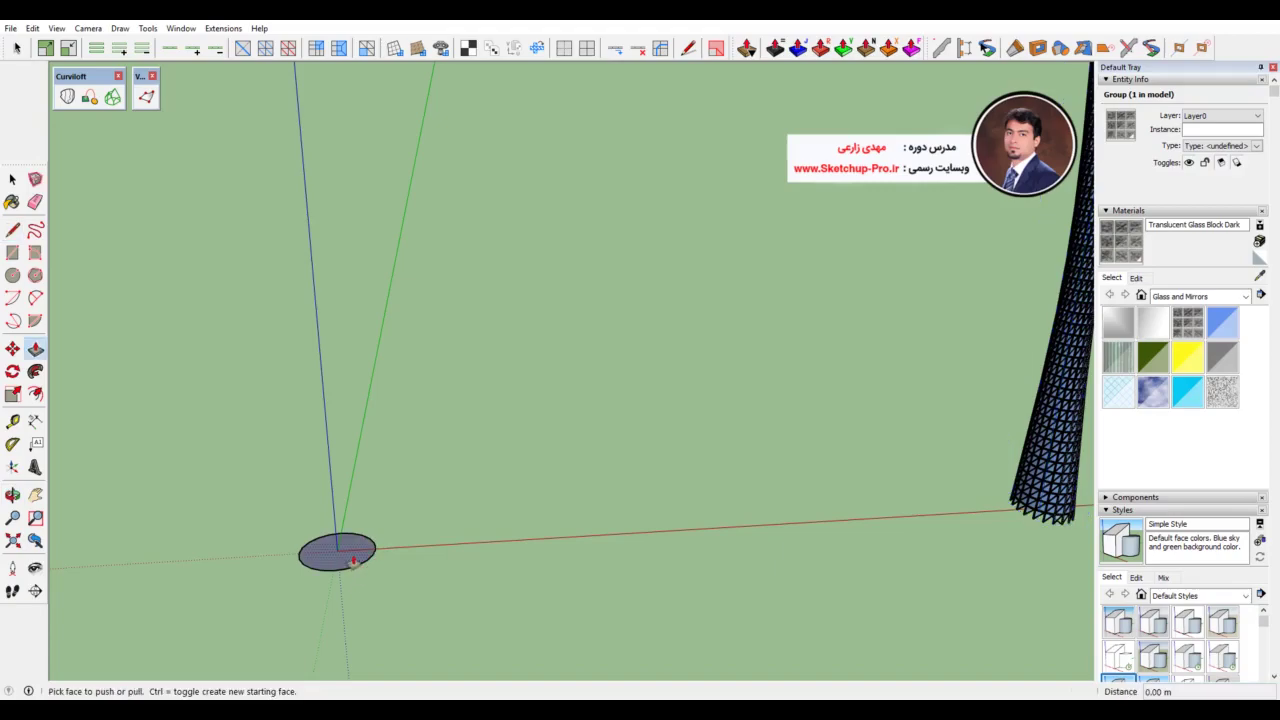
{"action": "left_click", "coordinate": [352, 560]}
{"action": "left_click", "coordinate": [352, 560]}
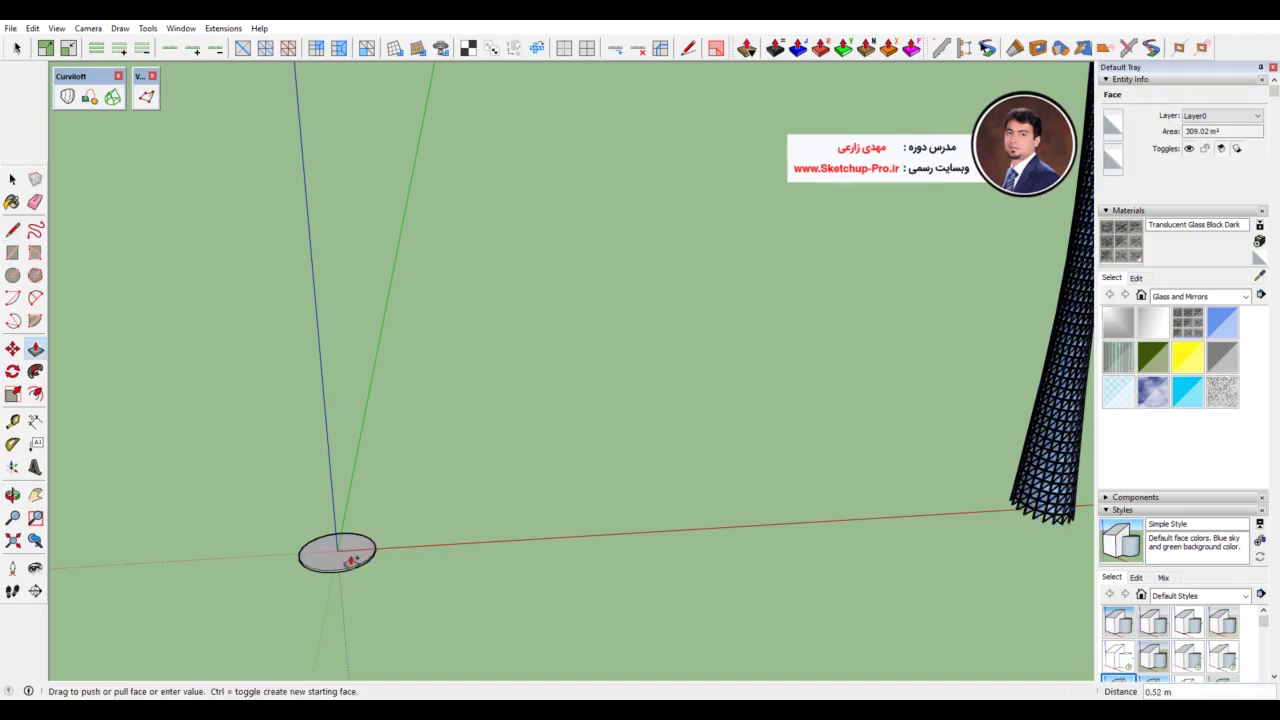
{"action": "scroll", "coordinate": [352, 560], "scroll_direction": "down", "scroll_amount": 3}
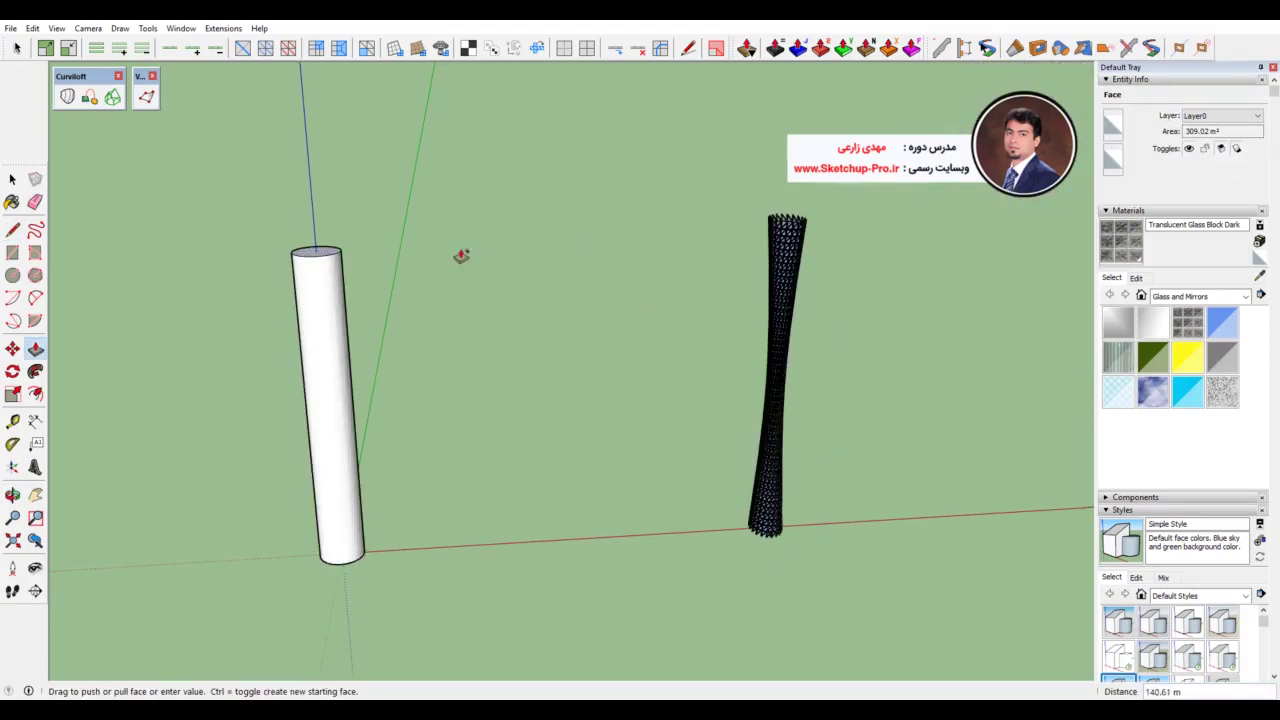
{"action": "type", "text": "15"}
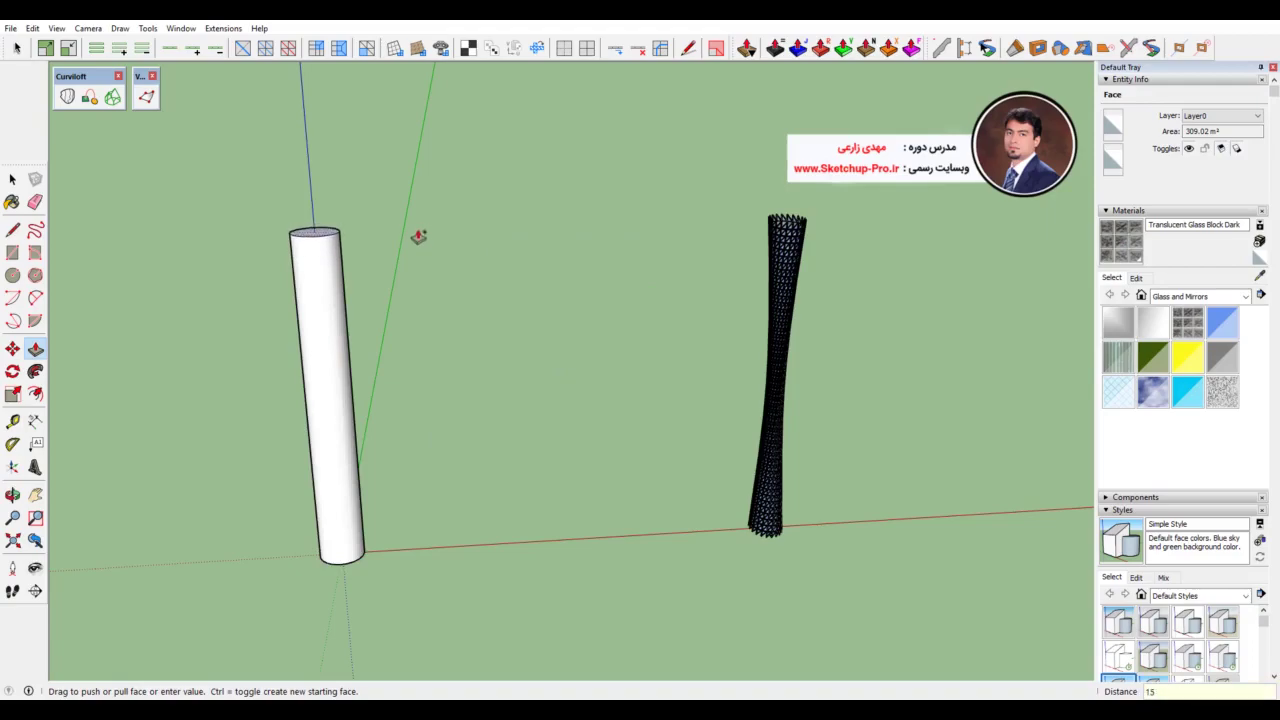
{"action": "key", "text": "Return"}
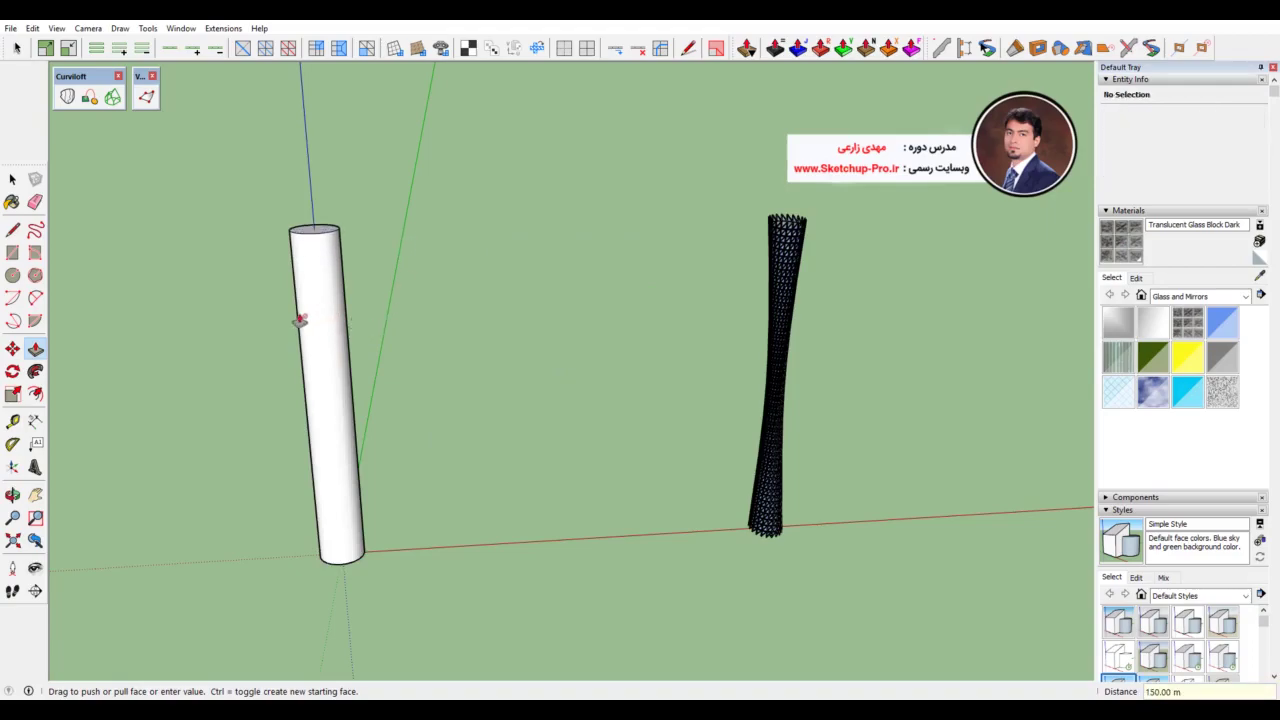
{"action": "mouse_move", "coordinate": [355, 323]}
{"action": "middle_mouse_down"}
{"action": "mouse_move", "coordinate": [337, 389]}
{"action": "mouse_move", "coordinate": [352, 386]}
{"action": "middle_mouse_up"}
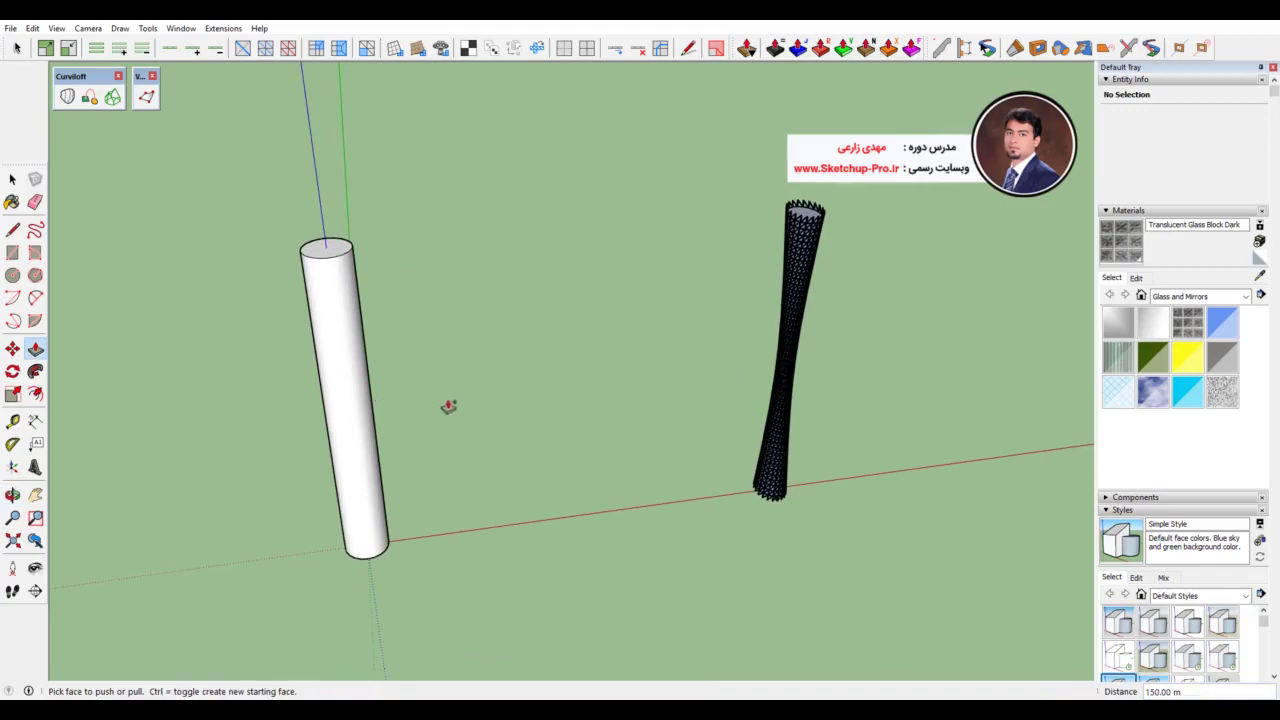
{"action": "middle_click_drag", "start_coordinate": [449, 406], "coordinate": [429, 409]}
Step: Turn on View > Hidden Geometry to show the cylinder's softened edges as dashes
{"action": "scroll", "coordinate": [368, 381], "scroll_direction": "up", "scroll_amount": 3}
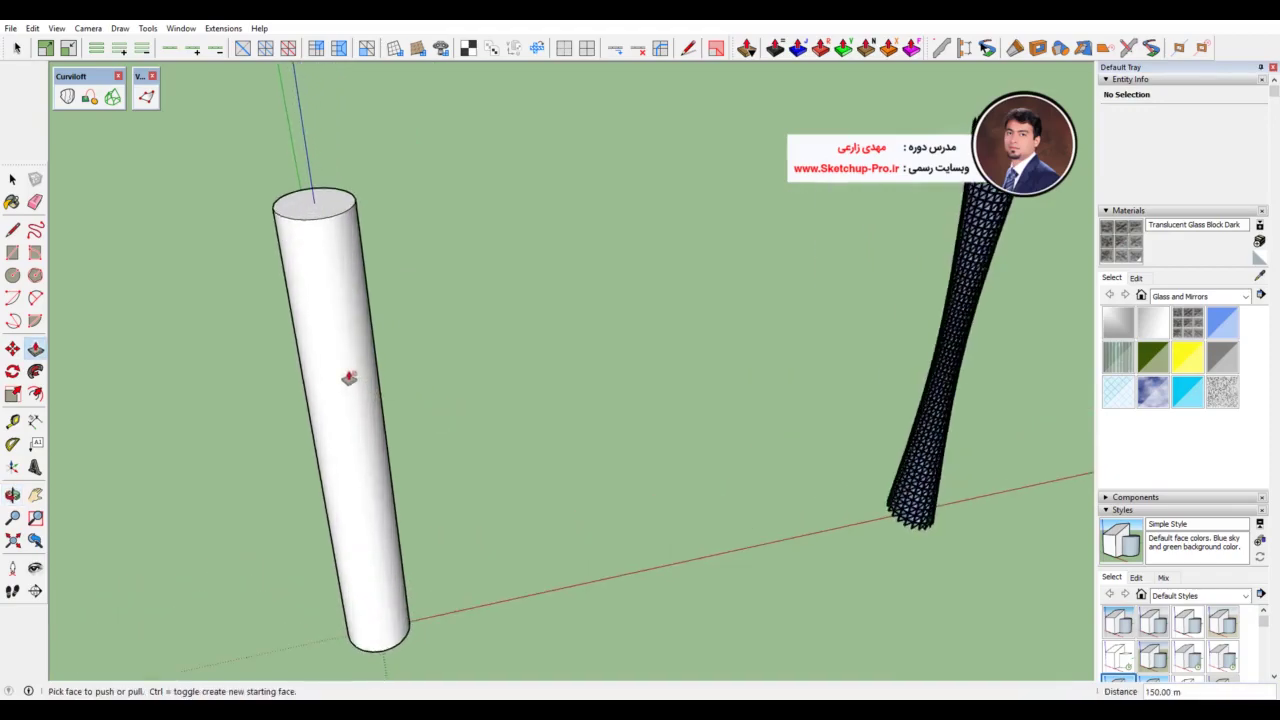
{"action": "mouse_move", "coordinate": [346, 374]}
{"action": "middle_mouse_down"}
{"action": "mouse_move", "coordinate": [329, 349]}
{"action": "mouse_move", "coordinate": [365, 393]}
{"action": "middle_mouse_up"}
{"action": "left_click", "coordinate": [12, 178]}
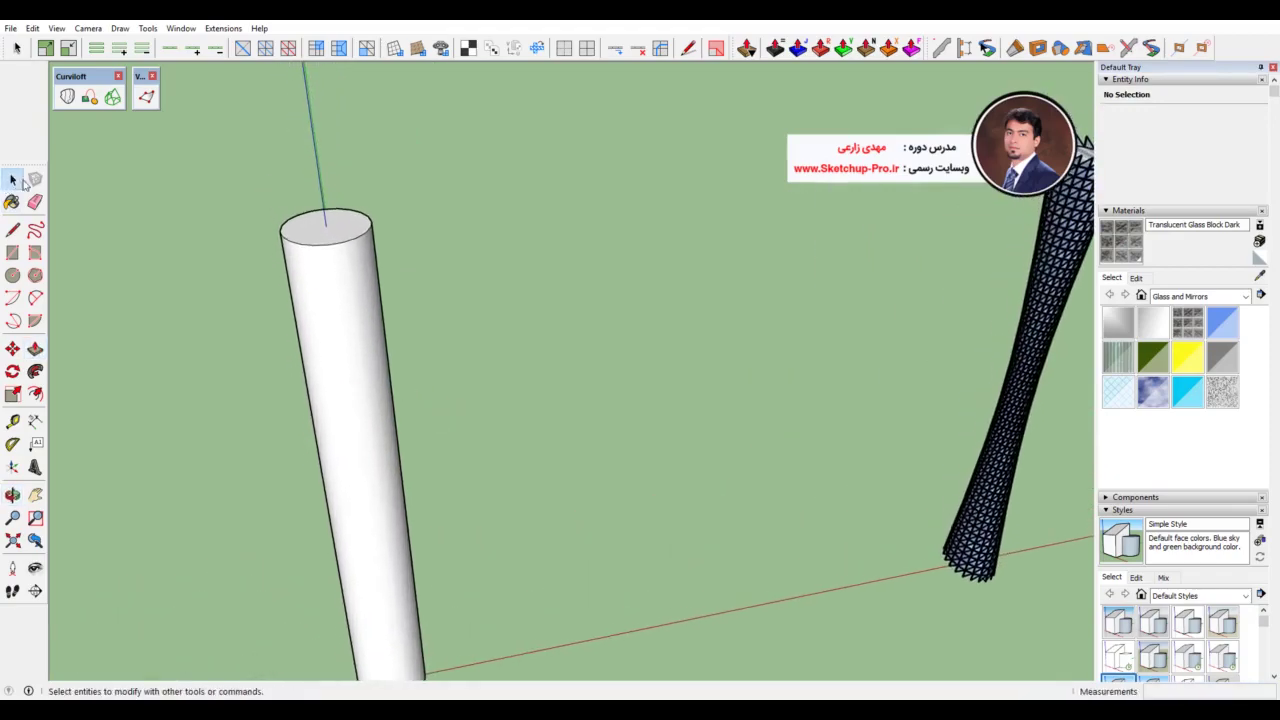
{"action": "left_click", "coordinate": [87, 28]}
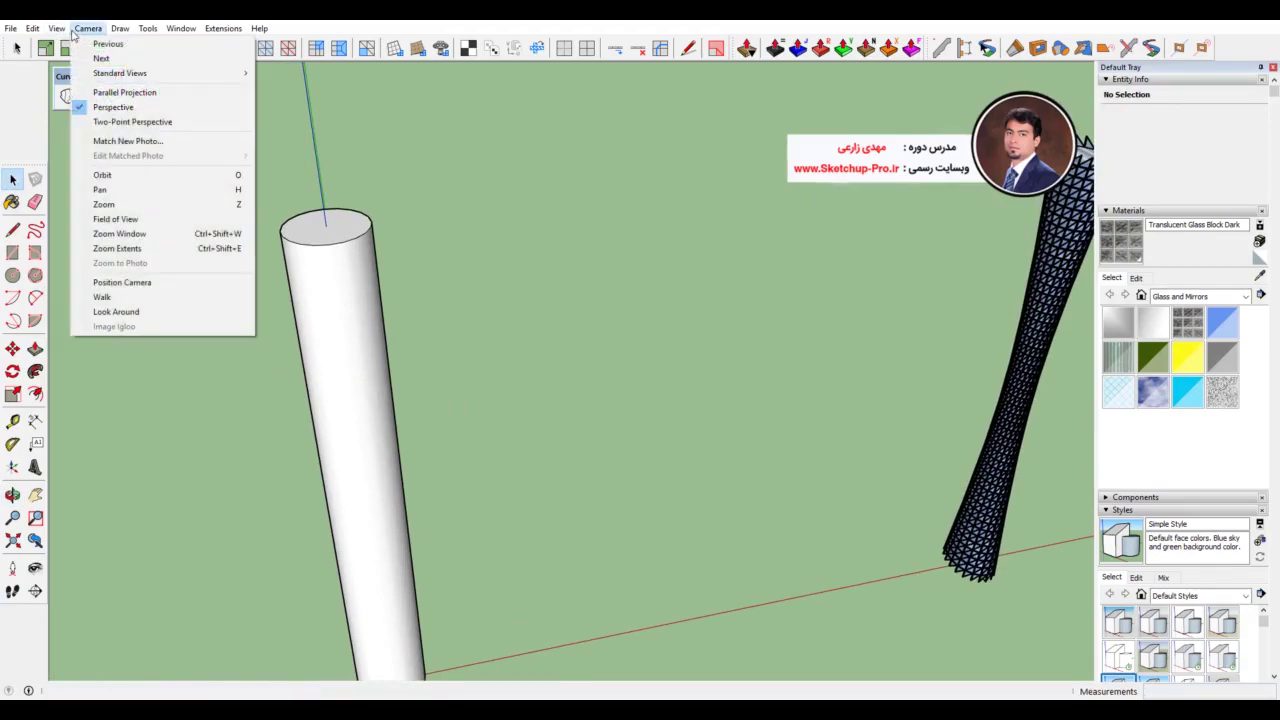
{"action": "mouse_move", "coordinate": [57, 28]}
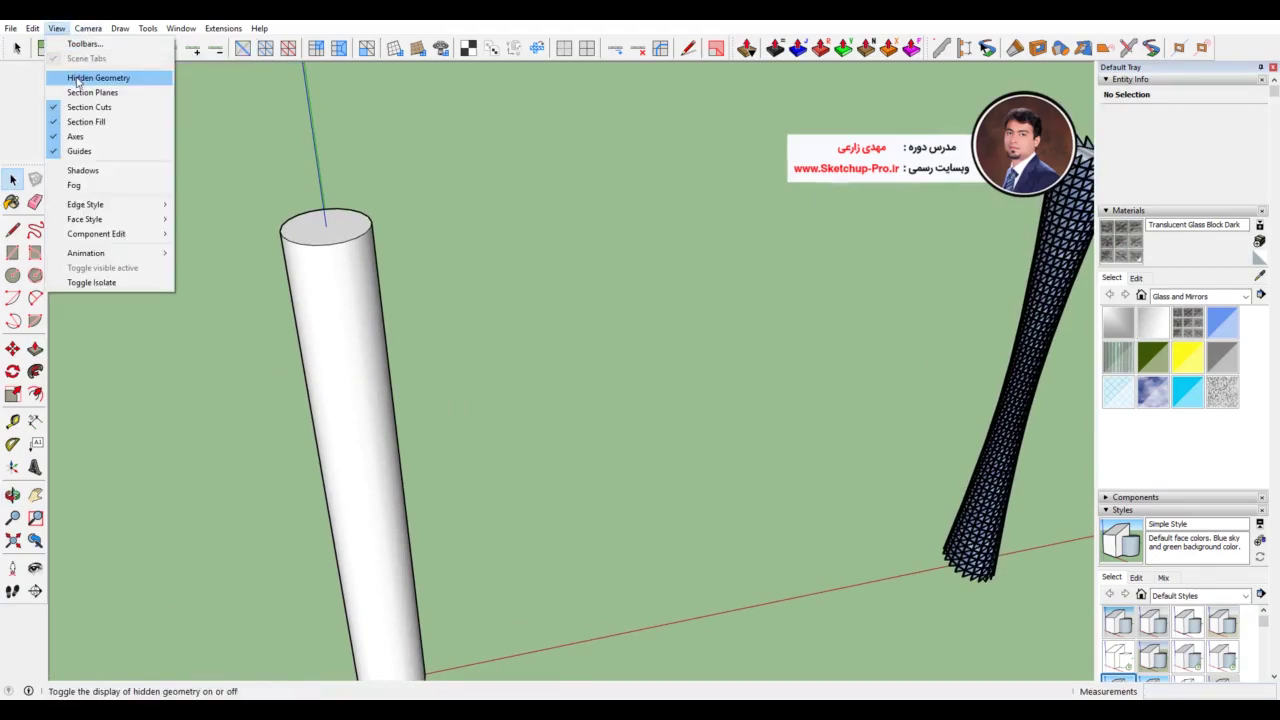
{"action": "left_click", "coordinate": [65, 80]}
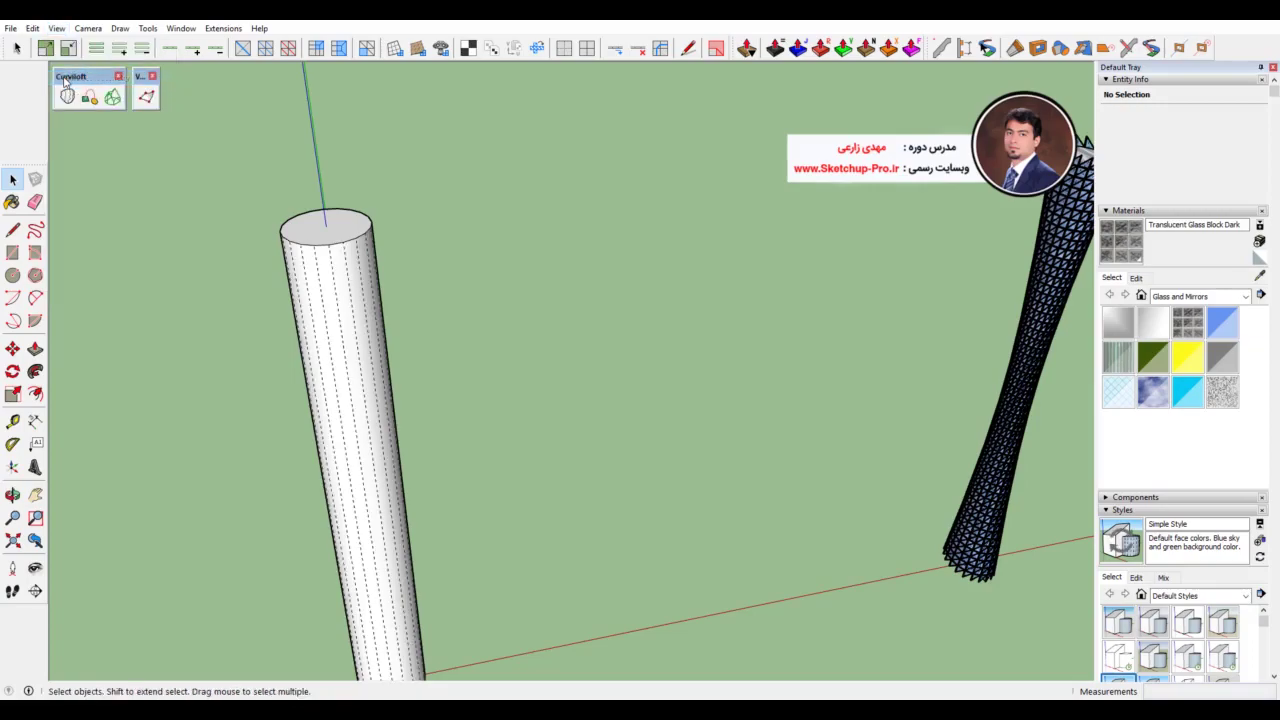
Step: Orbit and zoom to face the cylinder squarely beside the tower
{"action": "middle_click_drag", "start_coordinate": [320, 308], "coordinate": [428, 306]}
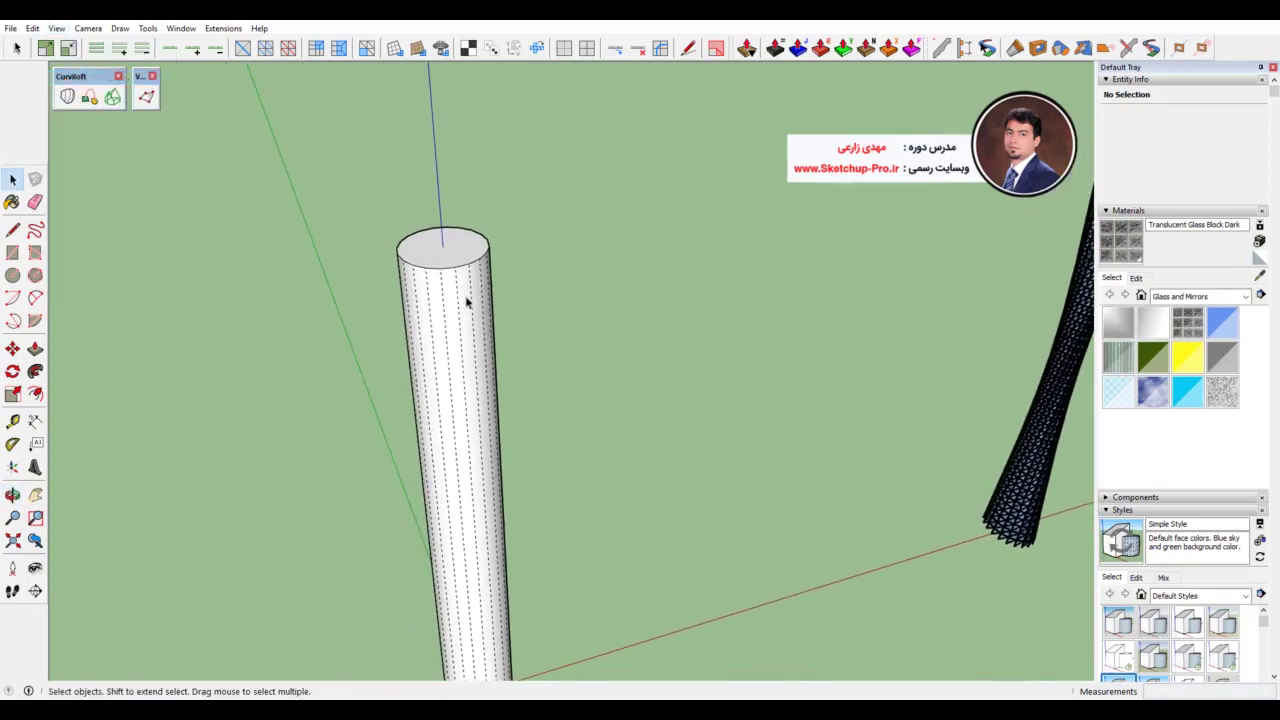
{"action": "scroll", "coordinate": [466, 296], "scroll_direction": "up", "scroll_amount": 2}
{"action": "scroll", "coordinate": [475, 290], "scroll_direction": "up", "scroll_amount": 2}
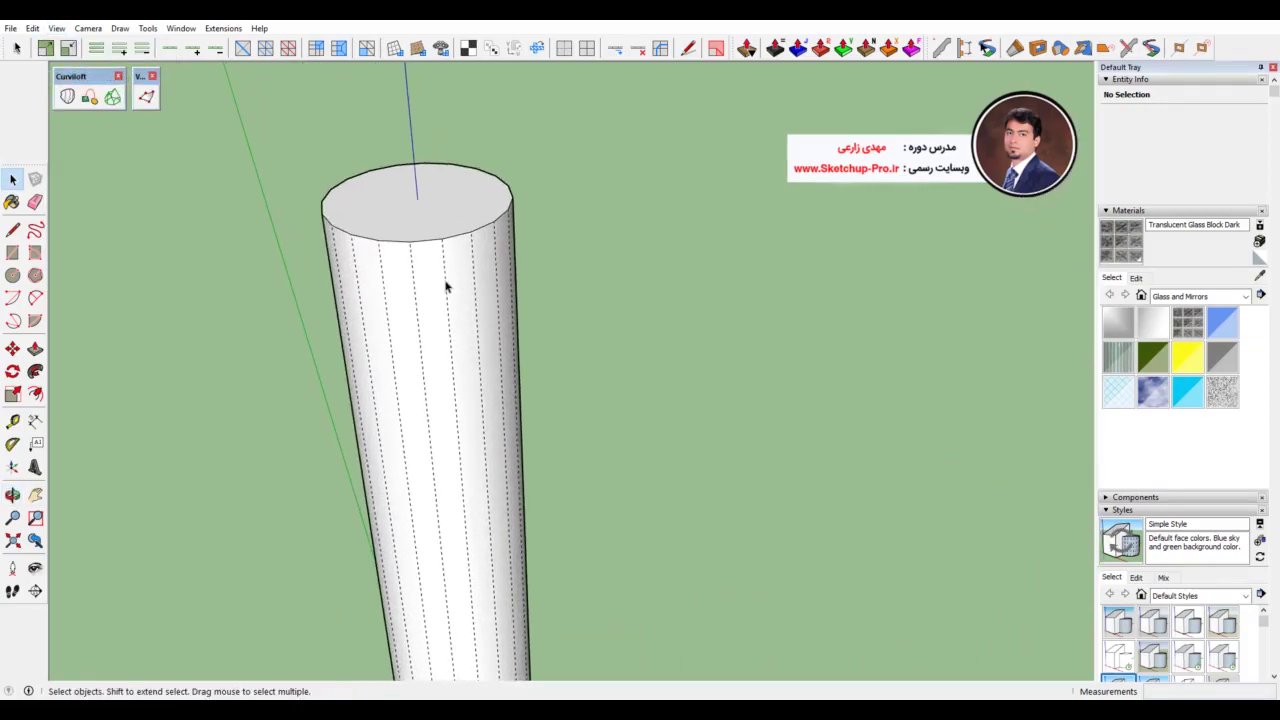
{"action": "scroll", "coordinate": [457, 266], "scroll_direction": "down", "scroll_amount": 3}
{"action": "scroll", "coordinate": [437, 277], "scroll_direction": "down", "scroll_amount": 2}
{"action": "mouse_move", "coordinate": [437, 277]}
{"action": "middle_mouse_down"}
{"action": "mouse_move", "coordinate": [457, 420]}
{"action": "mouse_move", "coordinate": [504, 336]}
{"action": "mouse_move", "coordinate": [470, 468]}
{"action": "middle_mouse_up"}
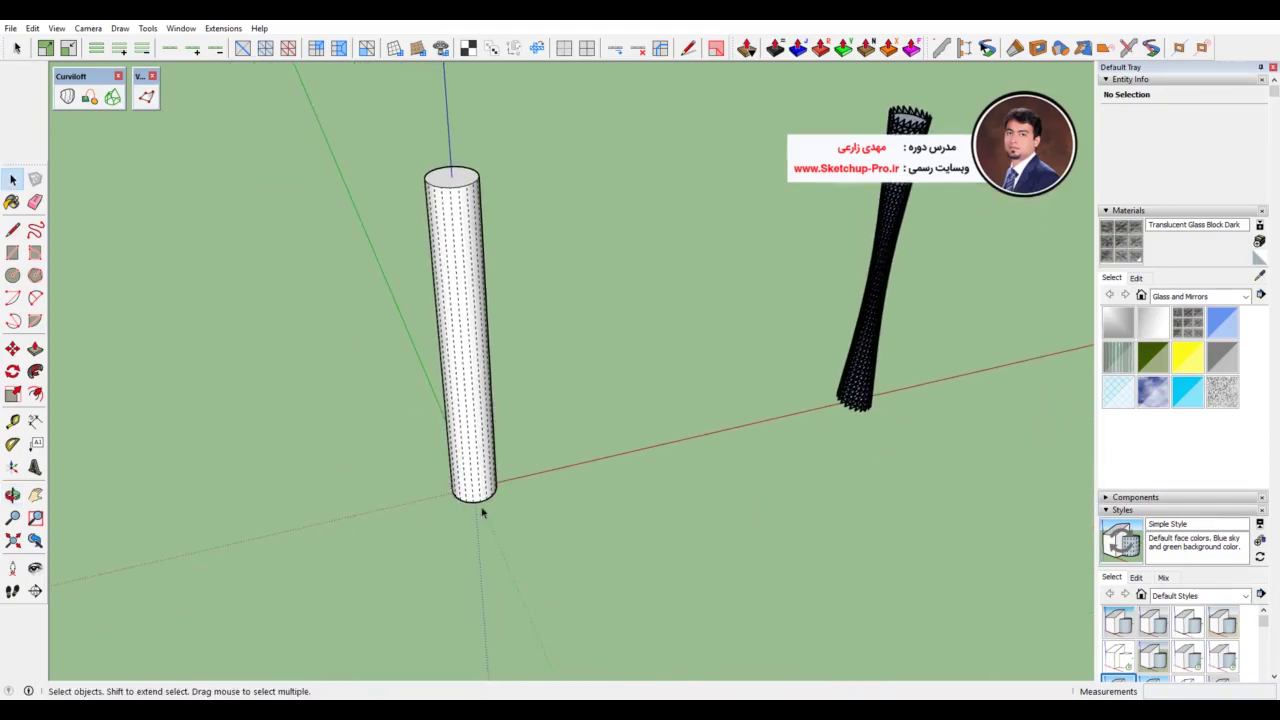
{"action": "scroll", "coordinate": [471, 206], "scroll_direction": "up", "scroll_amount": 1}
{"action": "scroll", "coordinate": [466, 203], "scroll_direction": "up", "scroll_amount": 2}
{"action": "scroll", "coordinate": [451, 203], "scroll_direction": "up", "scroll_amount": 2}
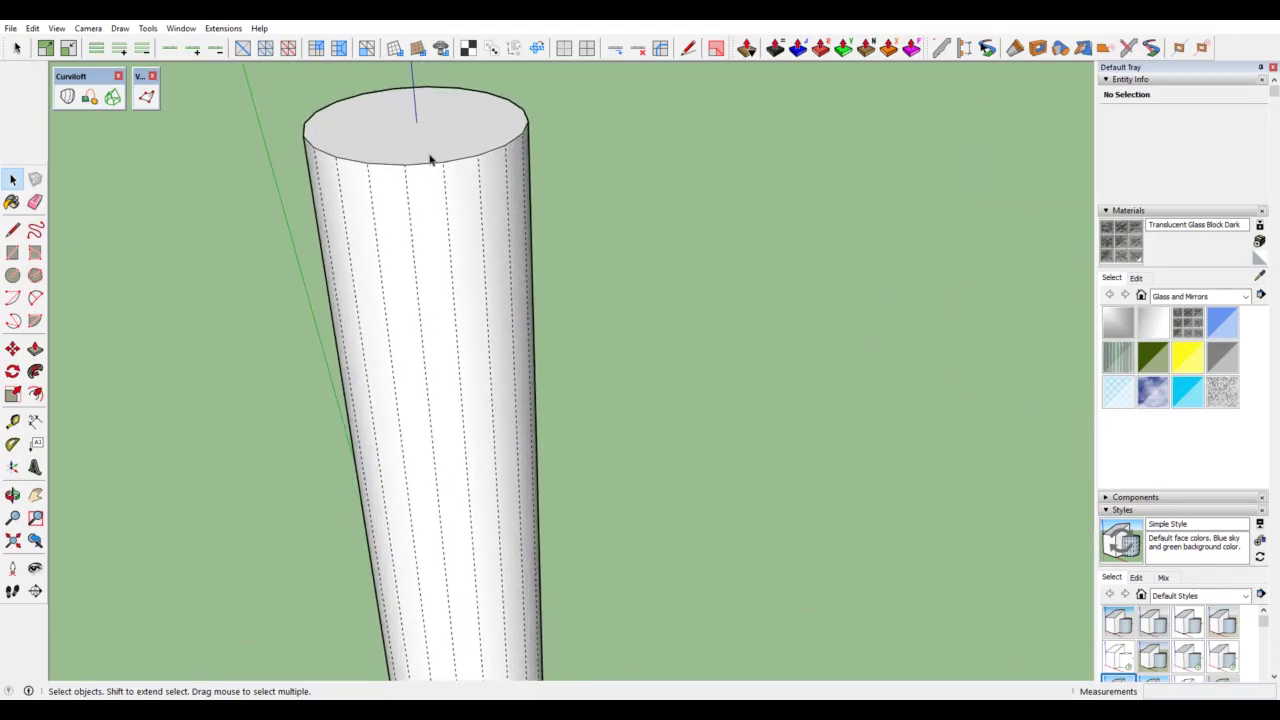
{"action": "mouse_move", "coordinate": [447, 216]}
{"action": "middle_mouse_down"}
{"action": "mouse_move", "coordinate": [380, 206]}
{"action": "mouse_move", "coordinate": [457, 234]}
{"action": "mouse_move", "coordinate": [452, 224]}
{"action": "middle_mouse_up"}
Step: Select one vertical edge and Select Ring to get all 20 cylinder edges
{"action": "left_click", "coordinate": [454, 224]}
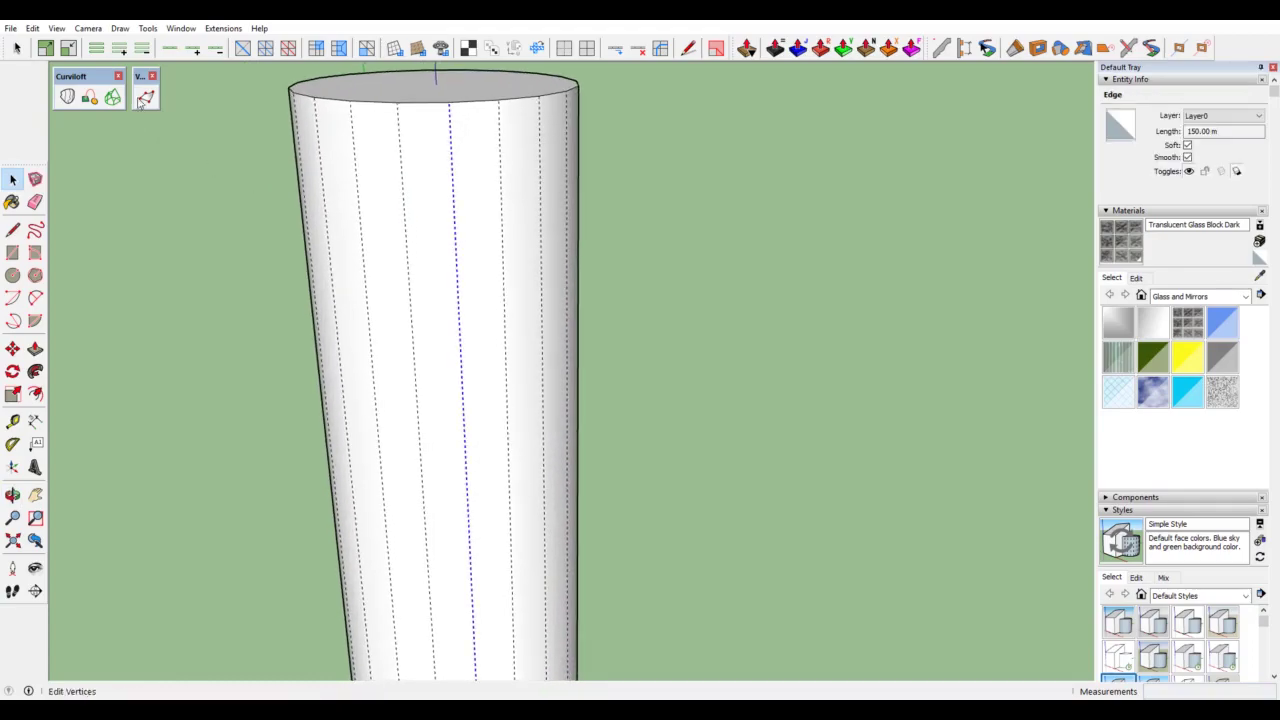
{"action": "left_click", "coordinate": [96, 50]}
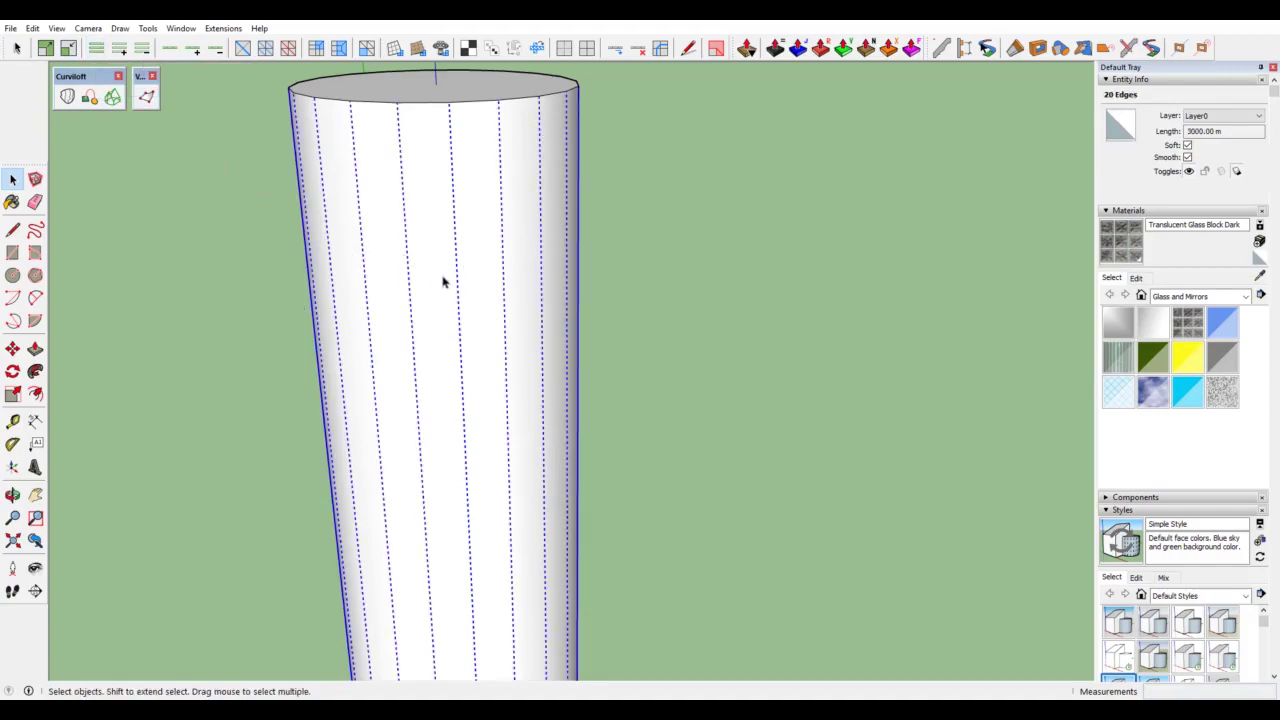
{"action": "mouse_move", "coordinate": [452, 342]}
{"action": "middle_mouse_down"}
{"action": "mouse_move", "coordinate": [483, 316]}
{"action": "mouse_move", "coordinate": [455, 305]}
{"action": "middle_mouse_up"}
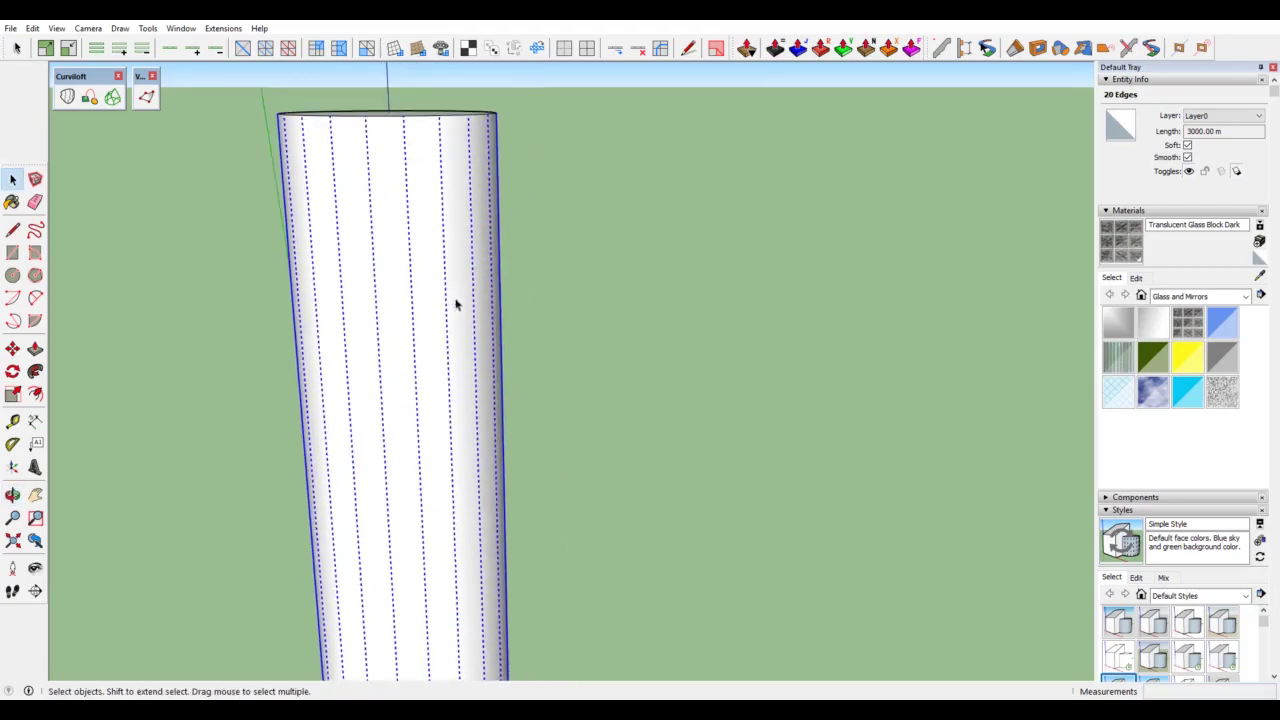
Step: Uncheck Soft and Smooth in Soften Edges so the 20 edges become hard lines
{"action": "left_click", "coordinate": [1110, 211]}
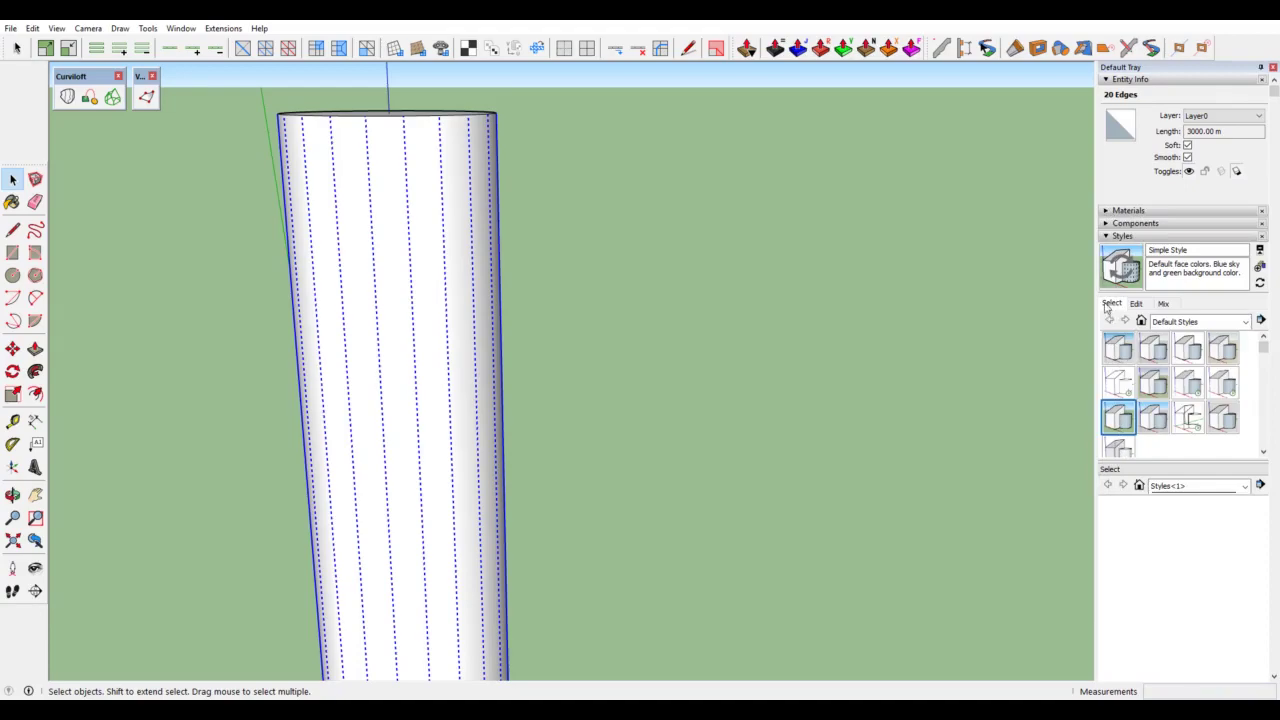
{"action": "left_click", "coordinate": [1106, 237]}
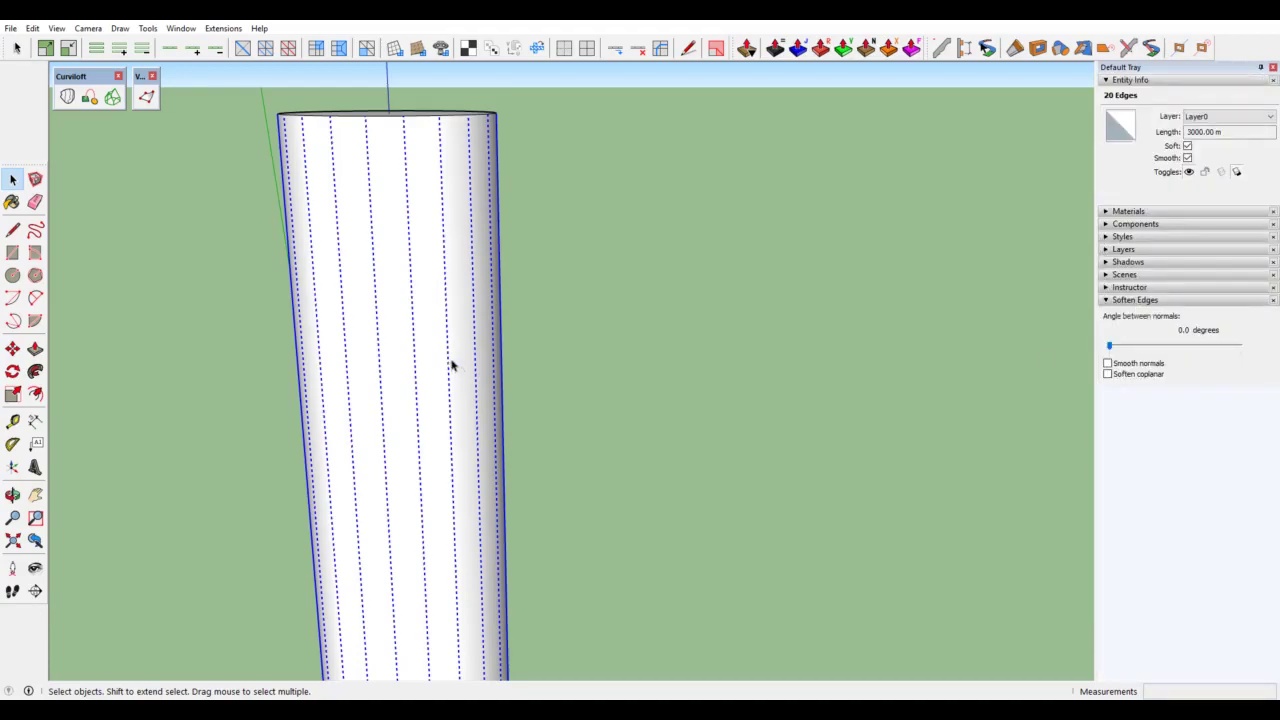
{"action": "right_click", "coordinate": [410, 275]}
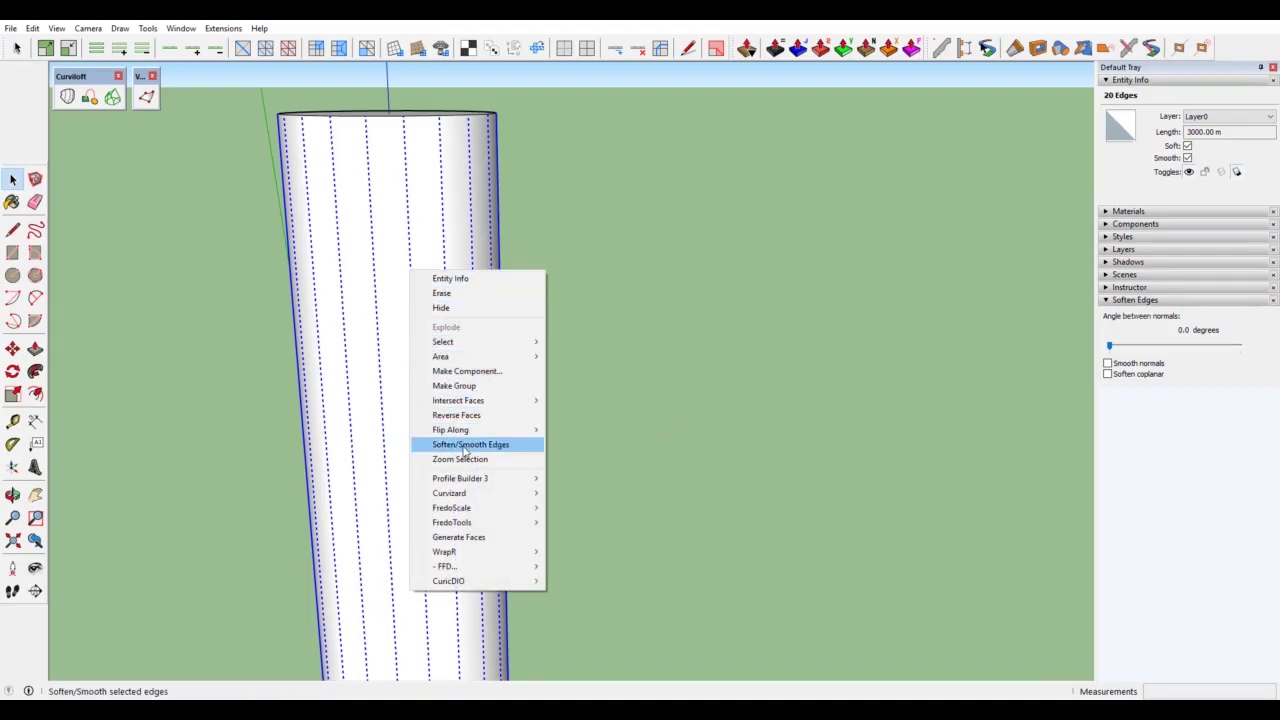
{"action": "left_click", "coordinate": [475, 445]}
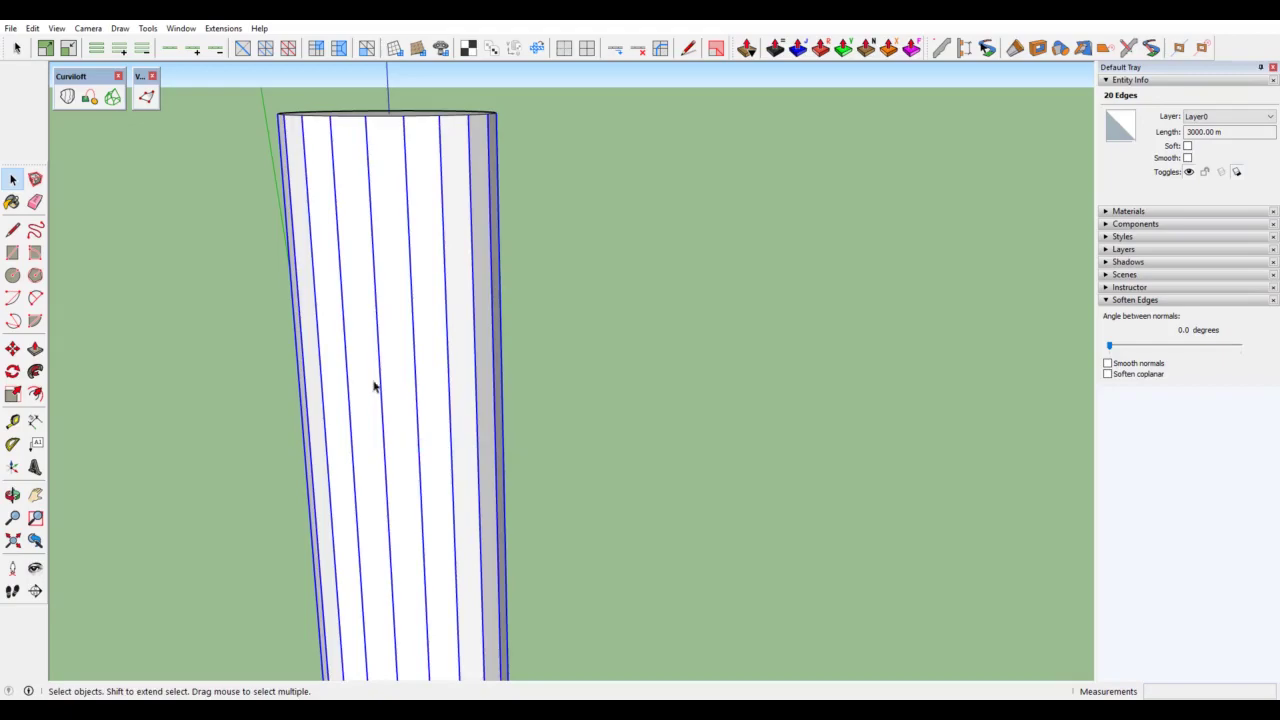
{"action": "left_click", "coordinate": [1109, 347]}
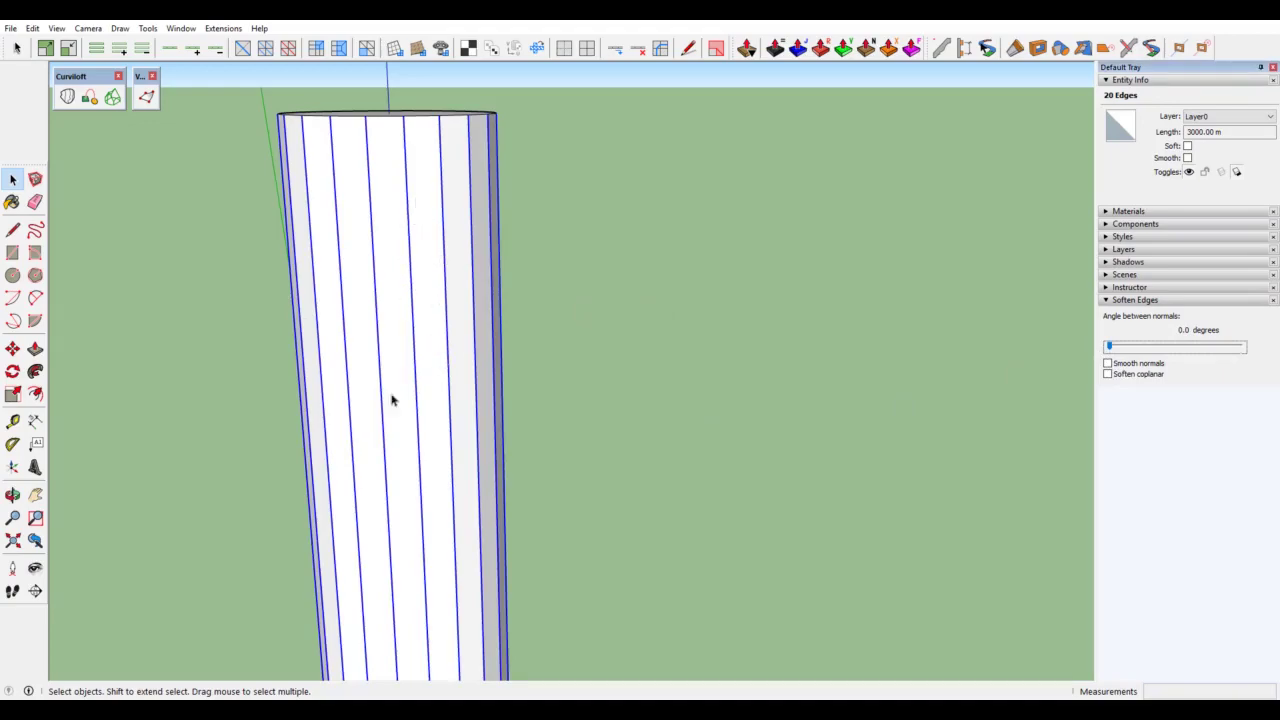
{"action": "left_click", "coordinate": [1109, 347]}
Step: Copy the cylinder's 20 vertical edges out along the red axis with Move+Ctrl
{"action": "scroll", "coordinate": [468, 155], "scroll_direction": "up", "scroll_amount": 2}
{"action": "middle_click_drag", "start_coordinate": [441, 371], "coordinate": [534, 343]}
{"action": "scroll", "coordinate": [471, 363], "scroll_direction": "down", "scroll_amount": 1}
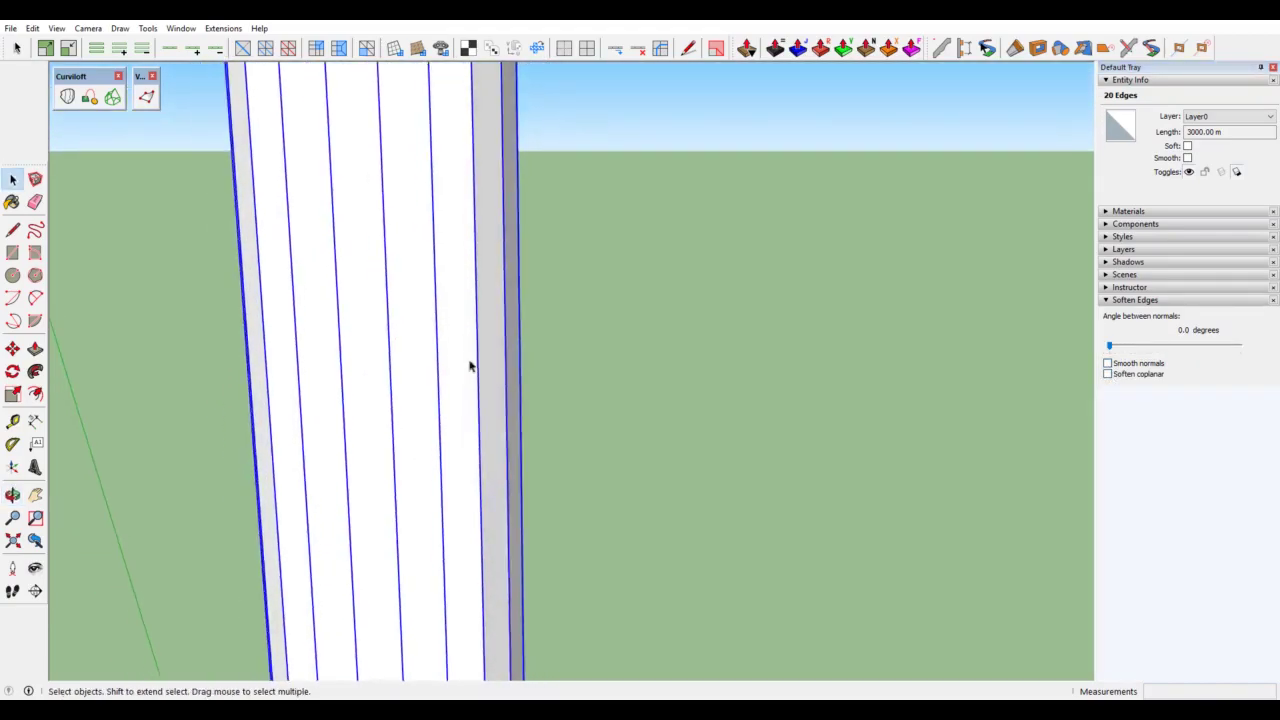
{"action": "scroll", "coordinate": [474, 306], "scroll_direction": "down", "scroll_amount": 2}
{"action": "scroll", "coordinate": [480, 307], "scroll_direction": "down", "scroll_amount": 2}
{"action": "scroll", "coordinate": [480, 307], "scroll_direction": "down", "scroll_amount": 2}
{"action": "scroll", "coordinate": [480, 429], "scroll_direction": "down", "scroll_amount": 1}
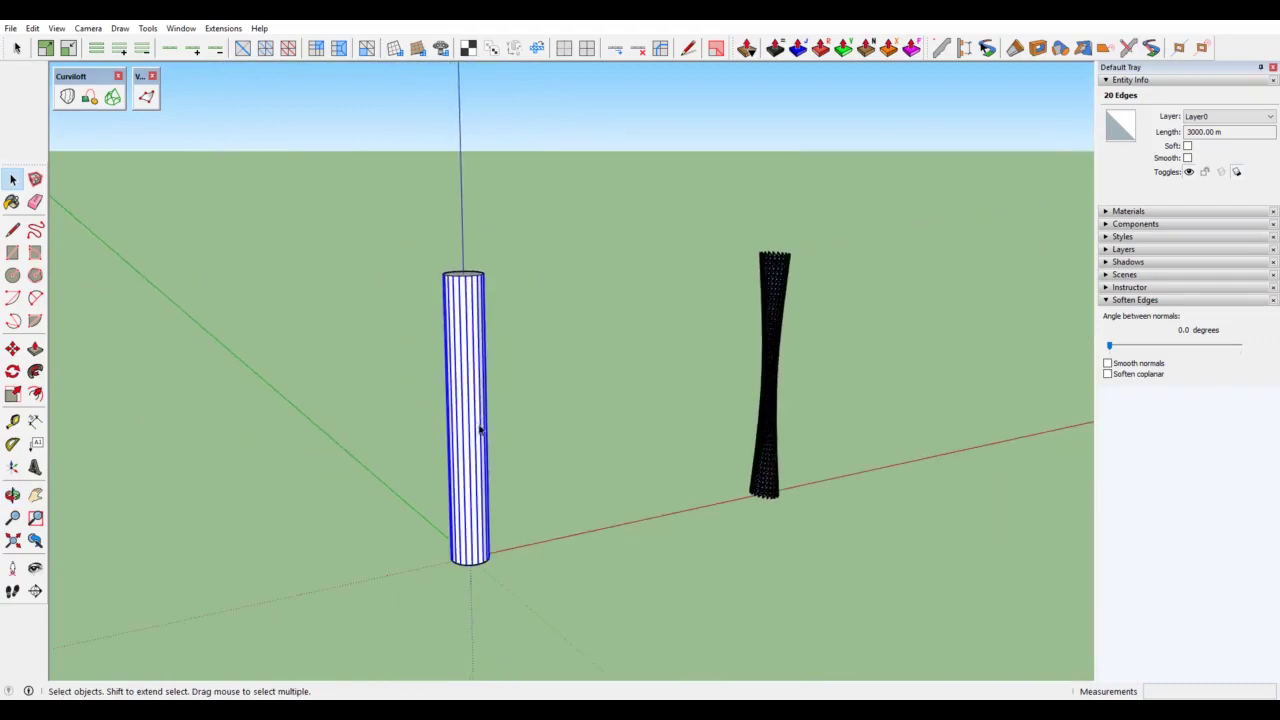
{"action": "middle_click_drag", "start_coordinate": [480, 429], "coordinate": [400, 466]}
{"action": "scroll", "coordinate": [416, 517], "scroll_direction": "up", "scroll_amount": 2}
{"action": "scroll", "coordinate": [416, 517], "scroll_direction": "up", "scroll_amount": 2}
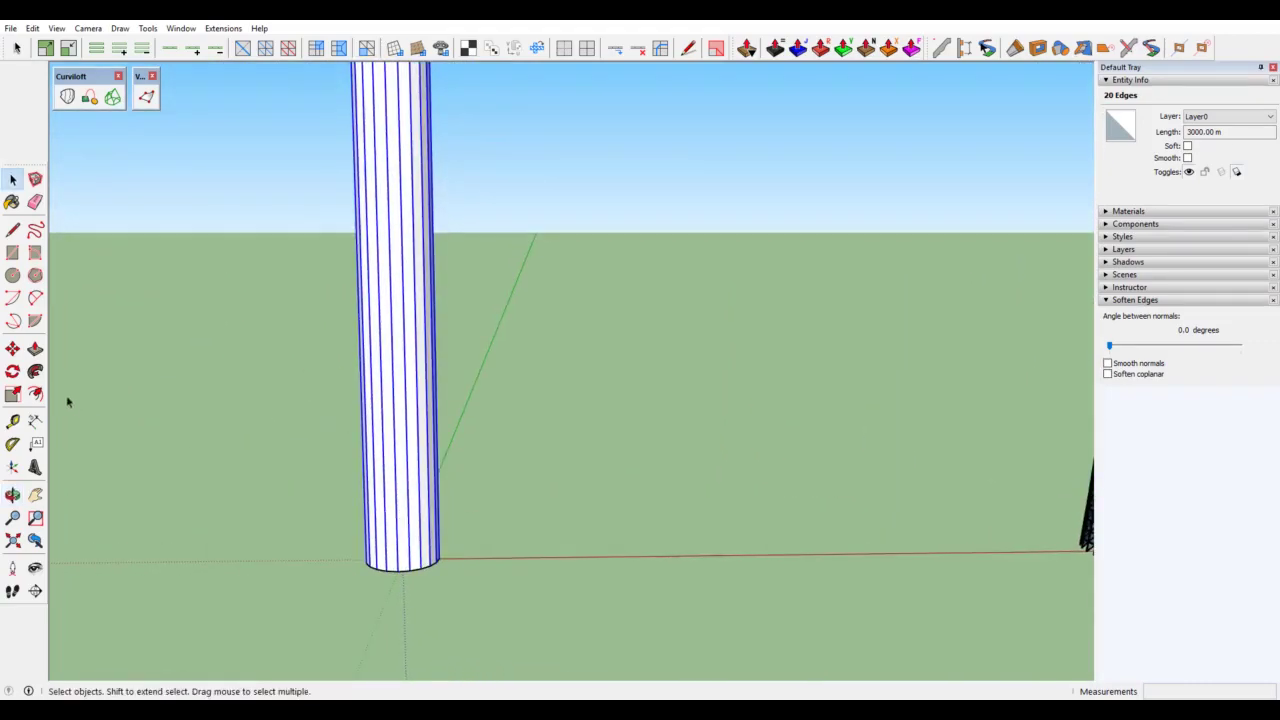
{"action": "left_click", "coordinate": [12, 348]}
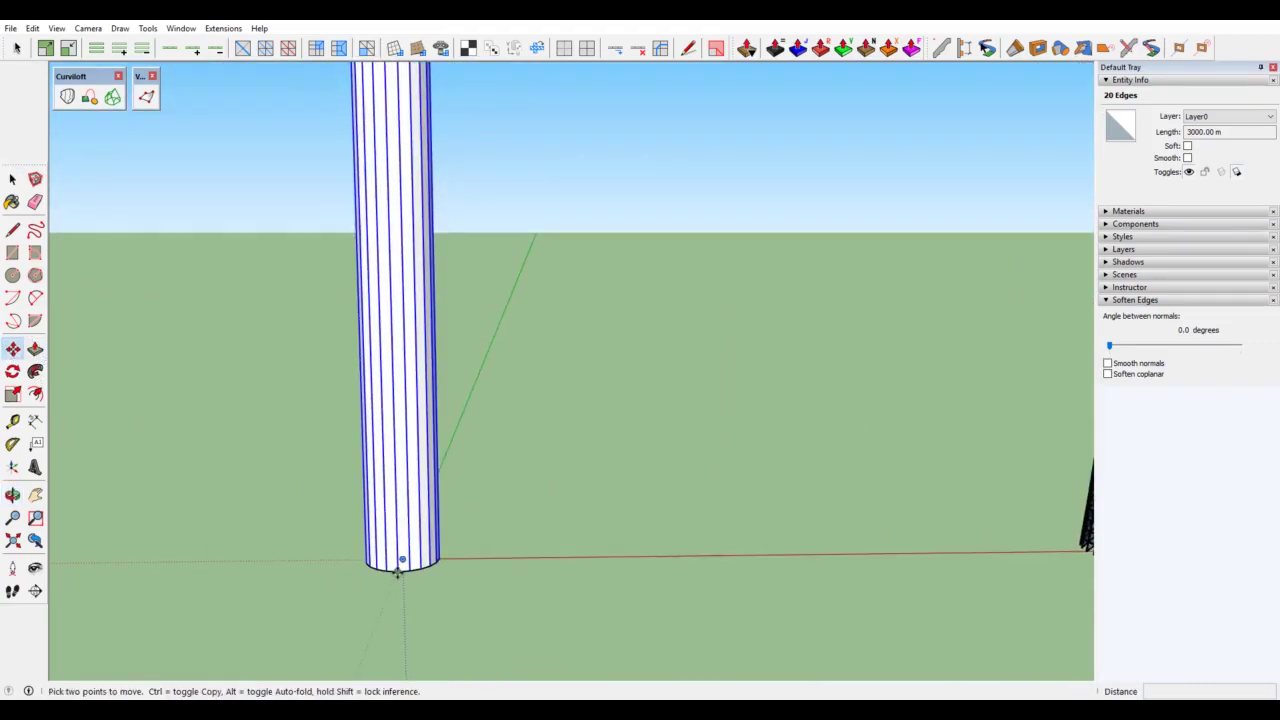
{"action": "left_click", "coordinate": [398, 572]}
{"action": "key", "text": "ctrl"}
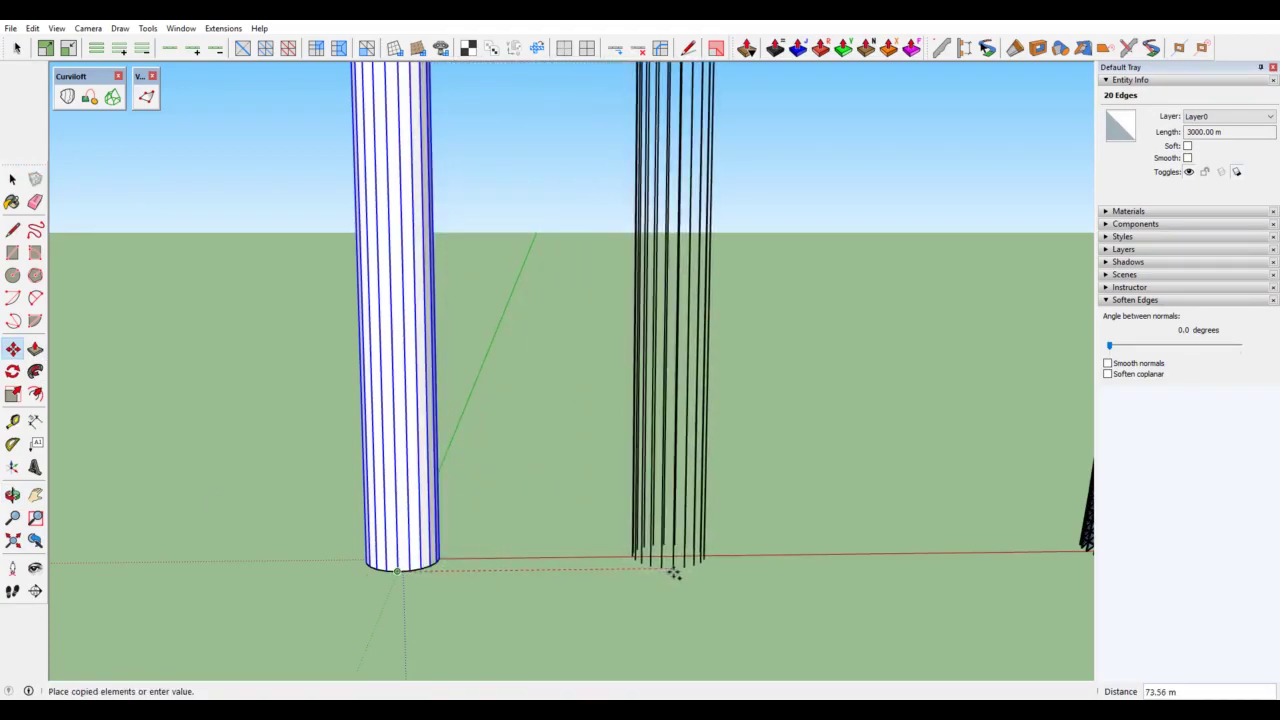
{"action": "left_click", "coordinate": [672, 575]}
{"action": "key", "text": "space"}
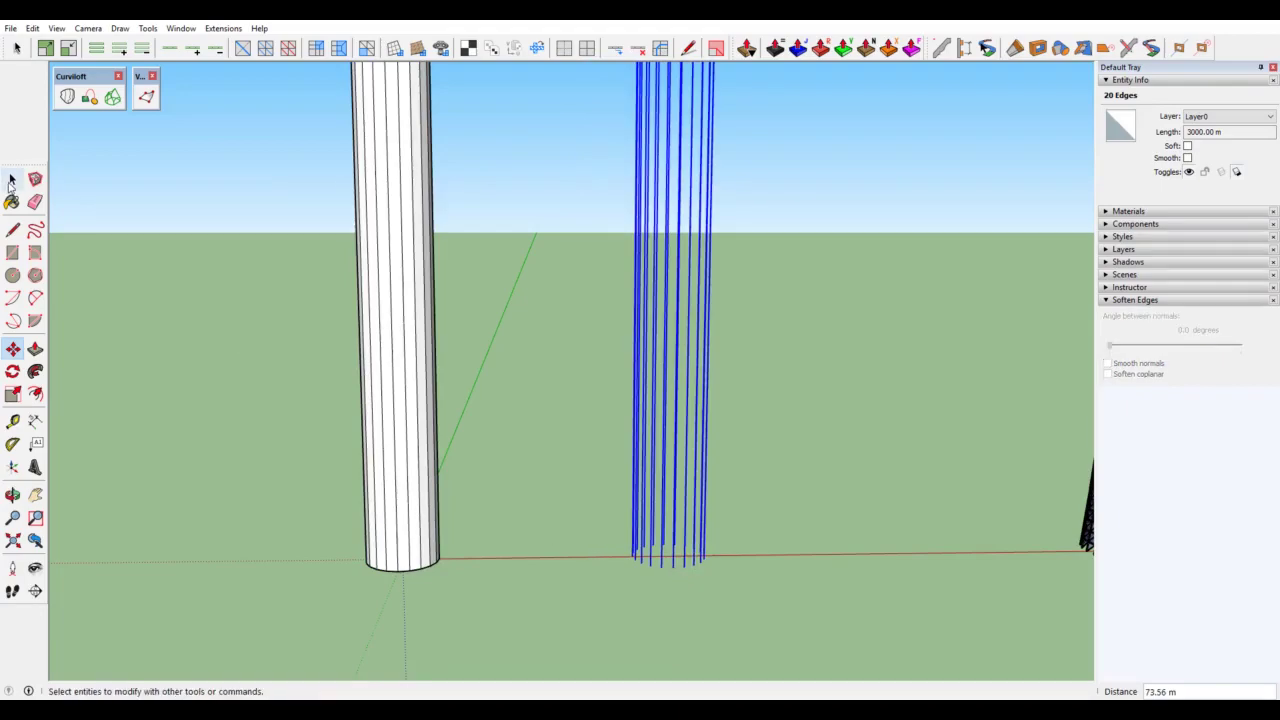
Step: Make the 20 copied edges one group with Ctrl+G
{"action": "middle_click_drag", "start_coordinate": [700, 343], "coordinate": [601, 400]}
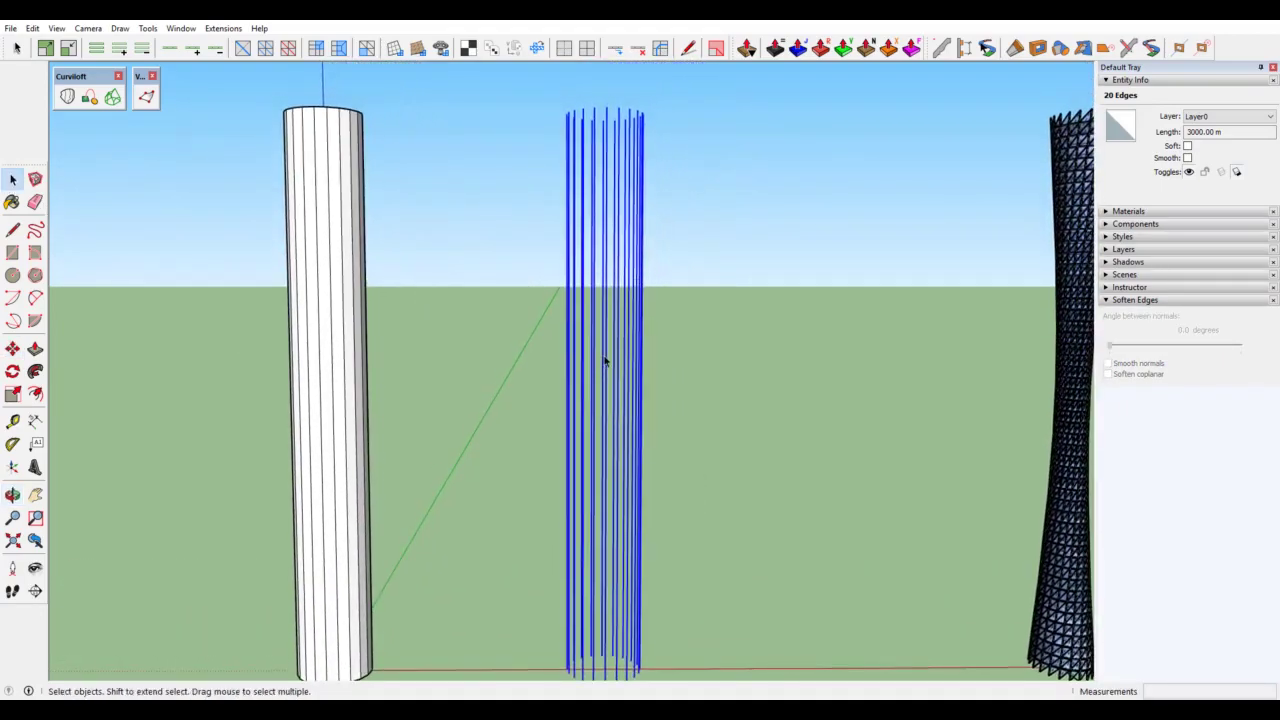
{"action": "right_click", "coordinate": [603, 360]}
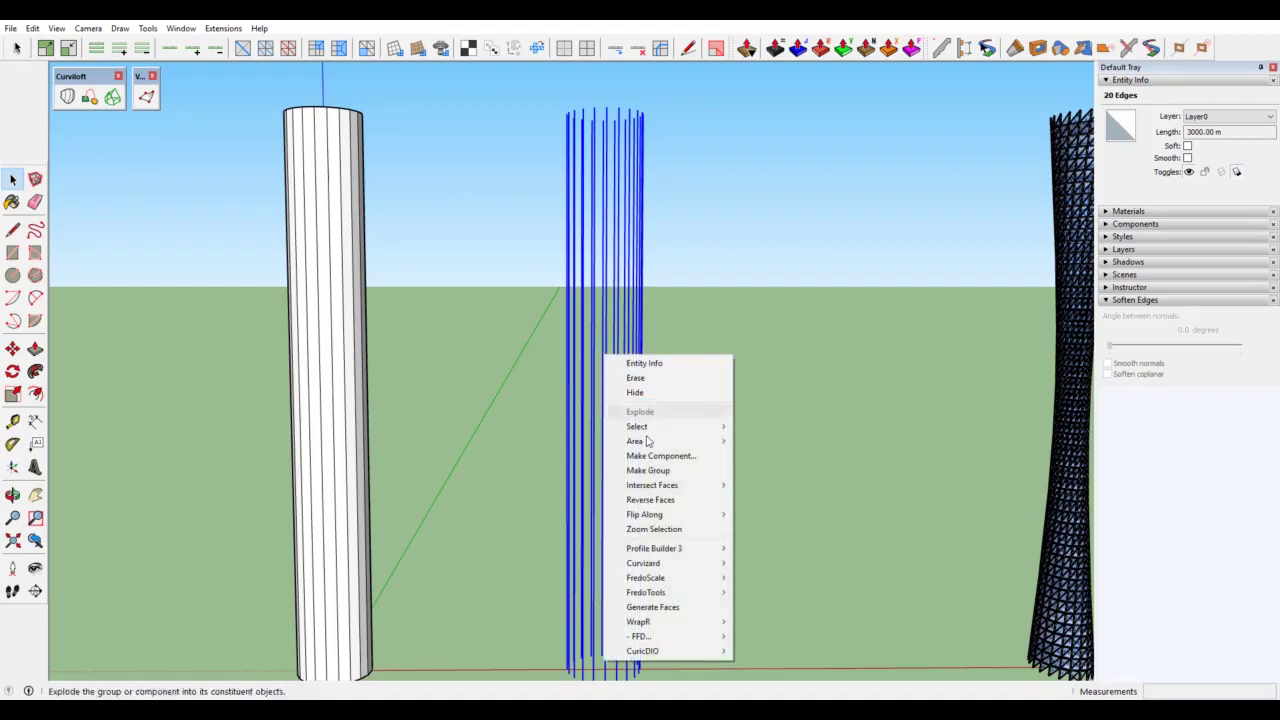
{"action": "left_click", "coordinate": [577, 133]}
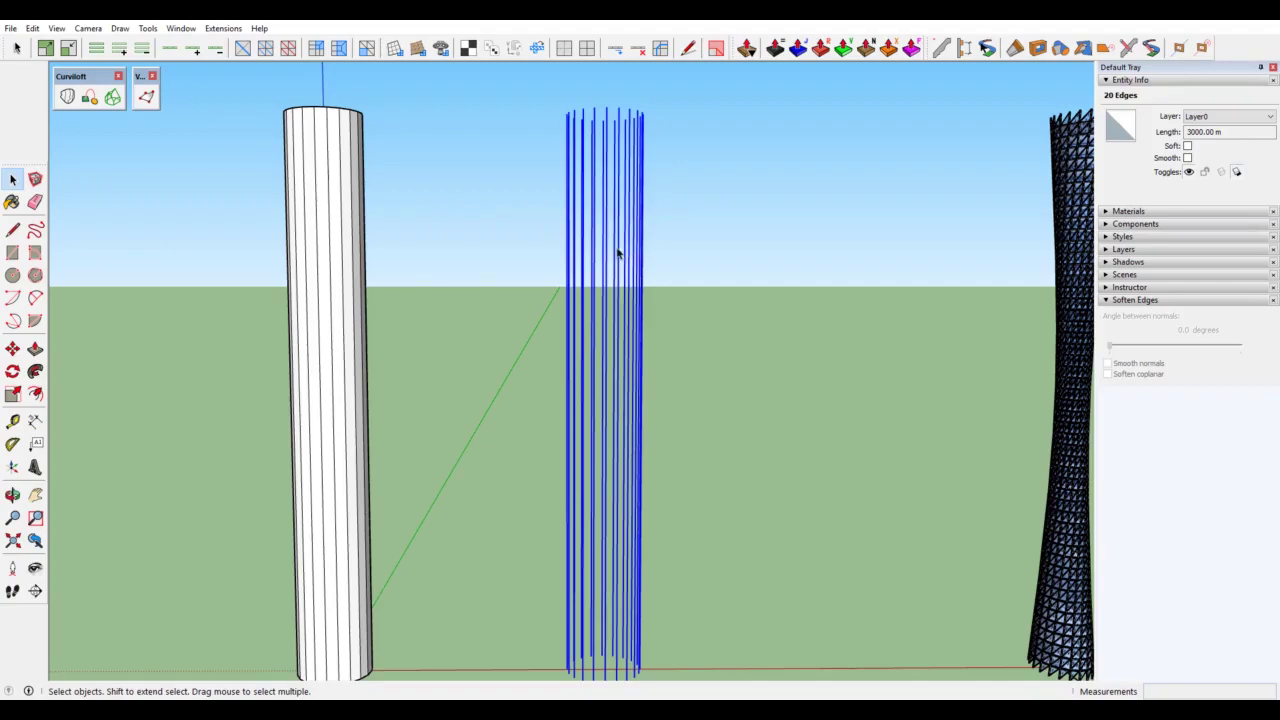
{"action": "key", "text": "g"}
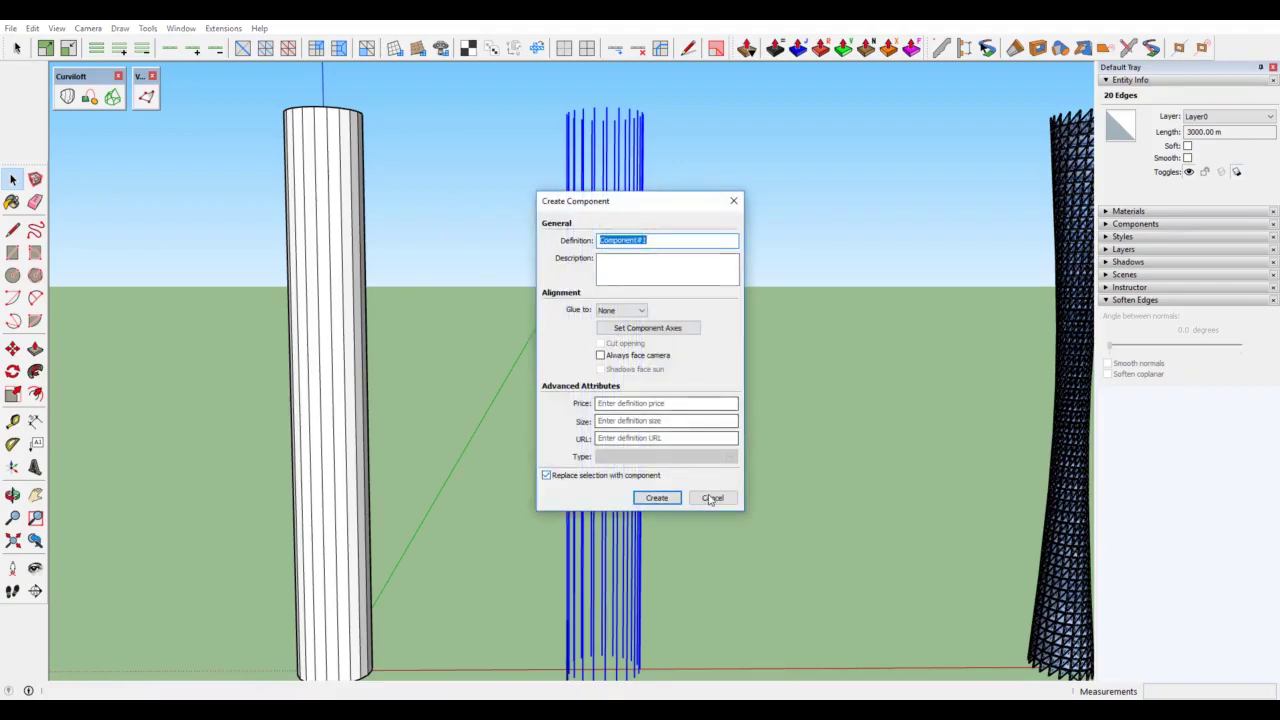
{"action": "left_click", "coordinate": [690, 495]}
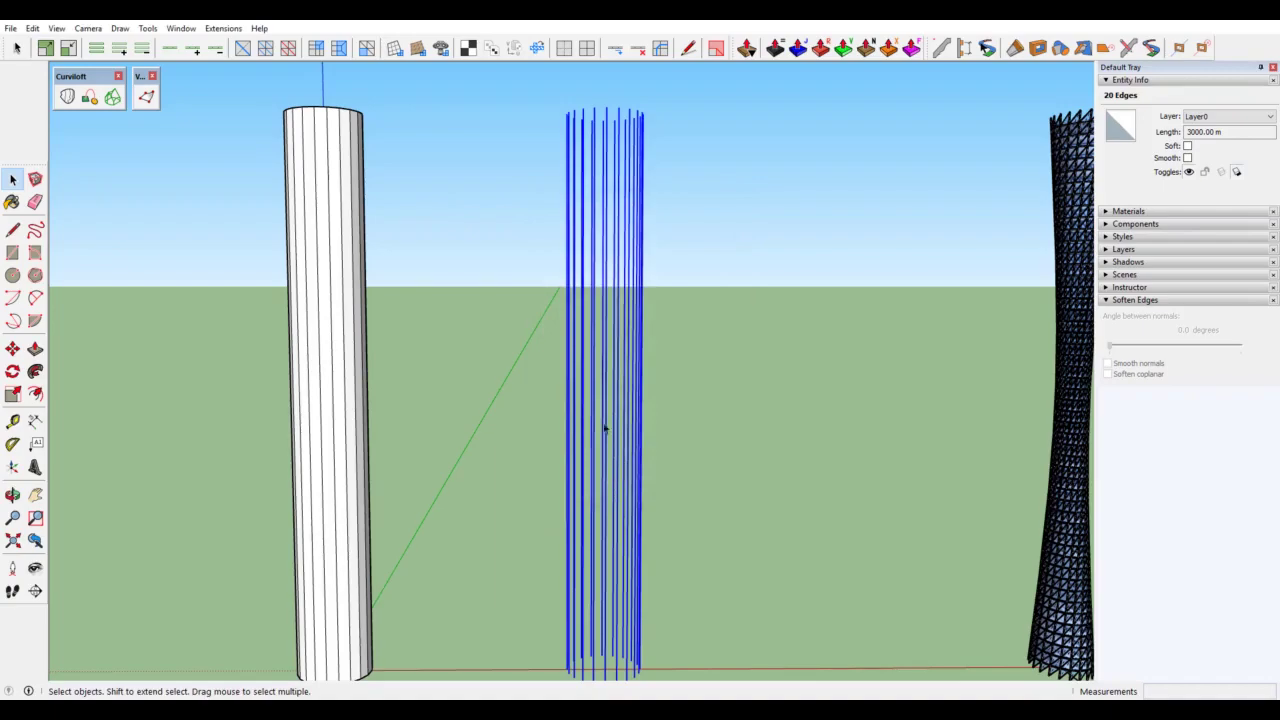
{"action": "key", "text": "ctrl+g"}
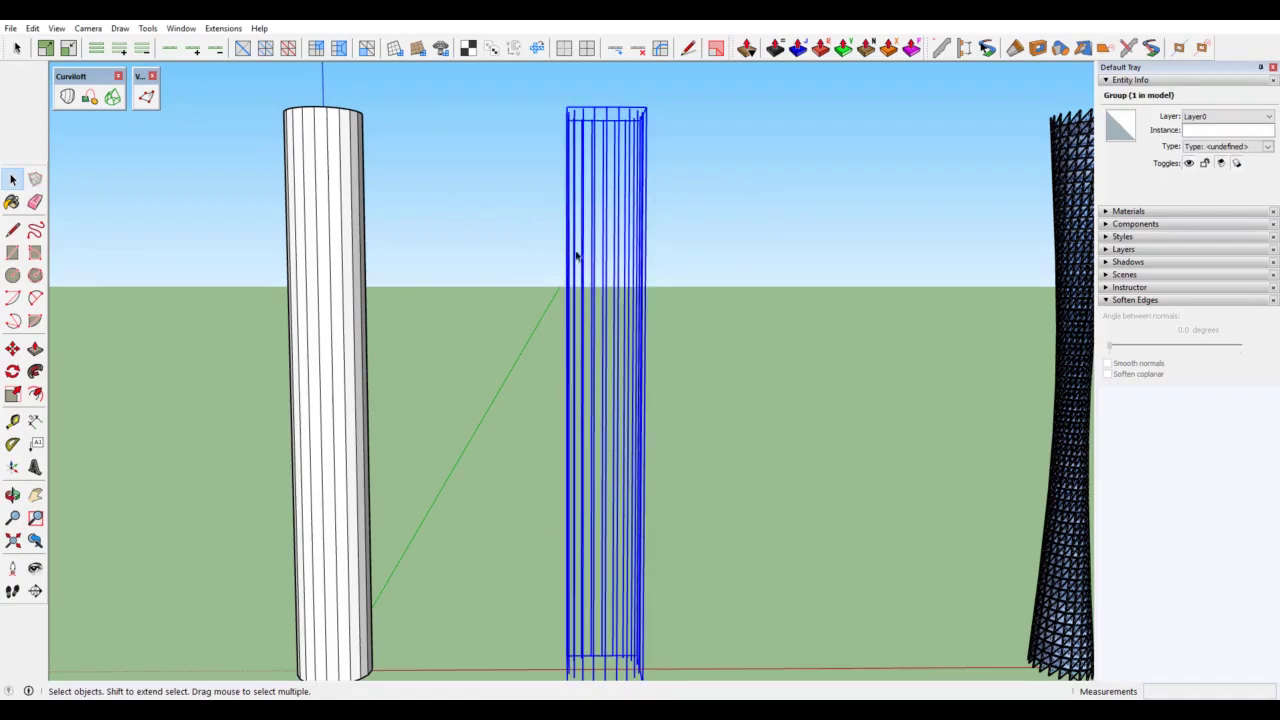
{"action": "middle_click_drag", "start_coordinate": [591, 153], "coordinate": [343, 235]}
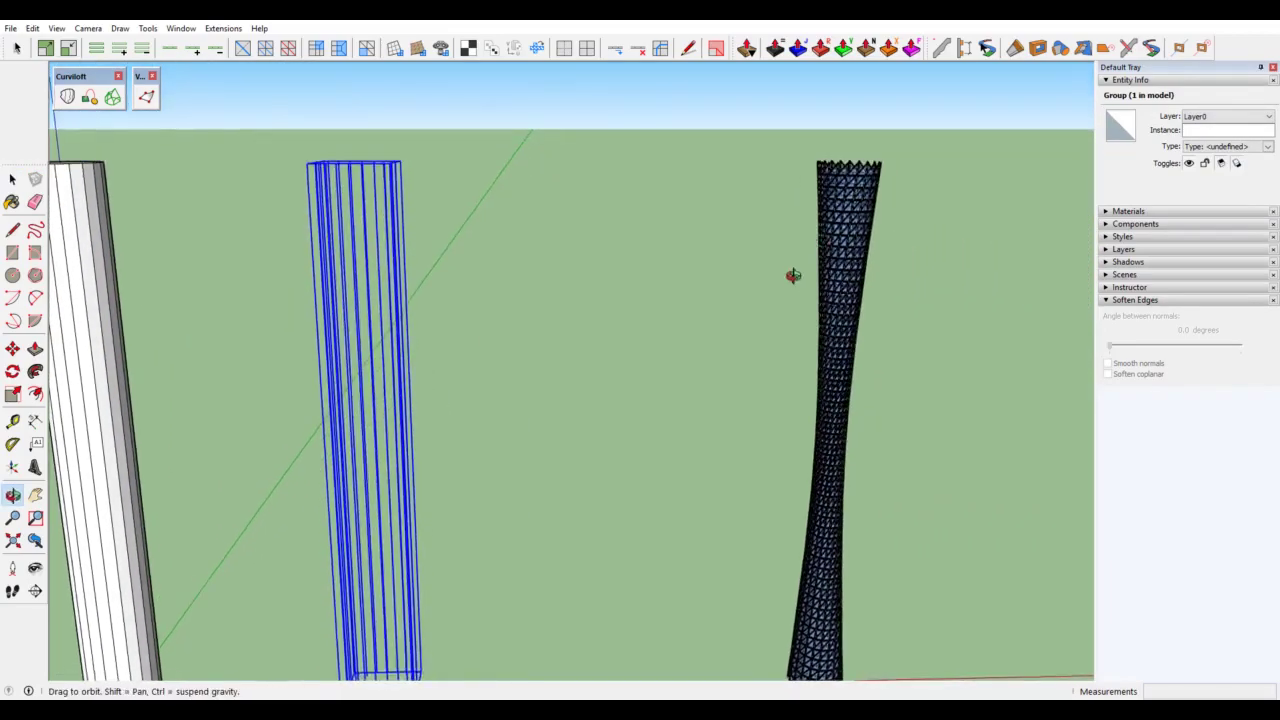
{"action": "mouse_move", "coordinate": [794, 277]}
{"action": "middle_mouse_down"}
{"action": "mouse_move", "coordinate": [617, 294]}
{"action": "mouse_move", "coordinate": [547, 316]}
{"action": "mouse_move", "coordinate": [668, 330]}
{"action": "middle_mouse_up"}
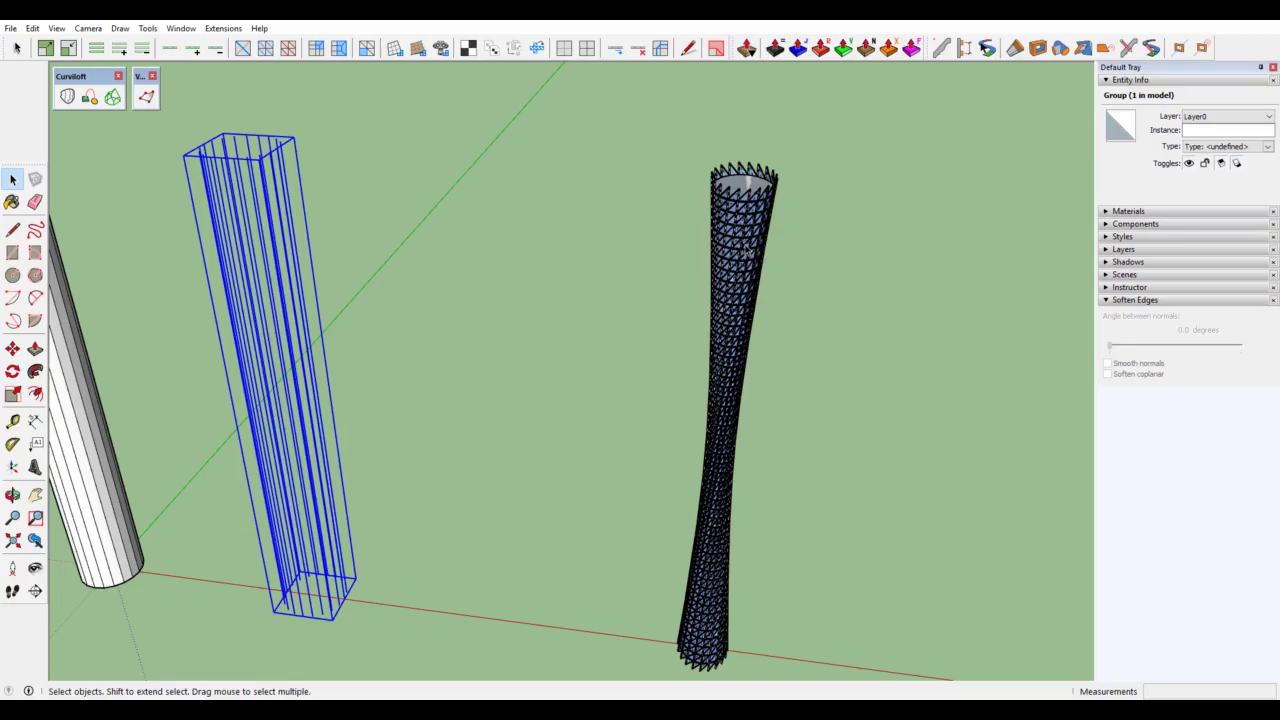
{"action": "mouse_move", "coordinate": [735, 266]}
{"action": "middle_mouse_down"}
{"action": "mouse_move", "coordinate": [774, 117]}
{"action": "mouse_move", "coordinate": [806, 486]}
{"action": "middle_mouse_up"}
{"action": "scroll", "coordinate": [806, 486], "scroll_direction": "up", "scroll_amount": 3}
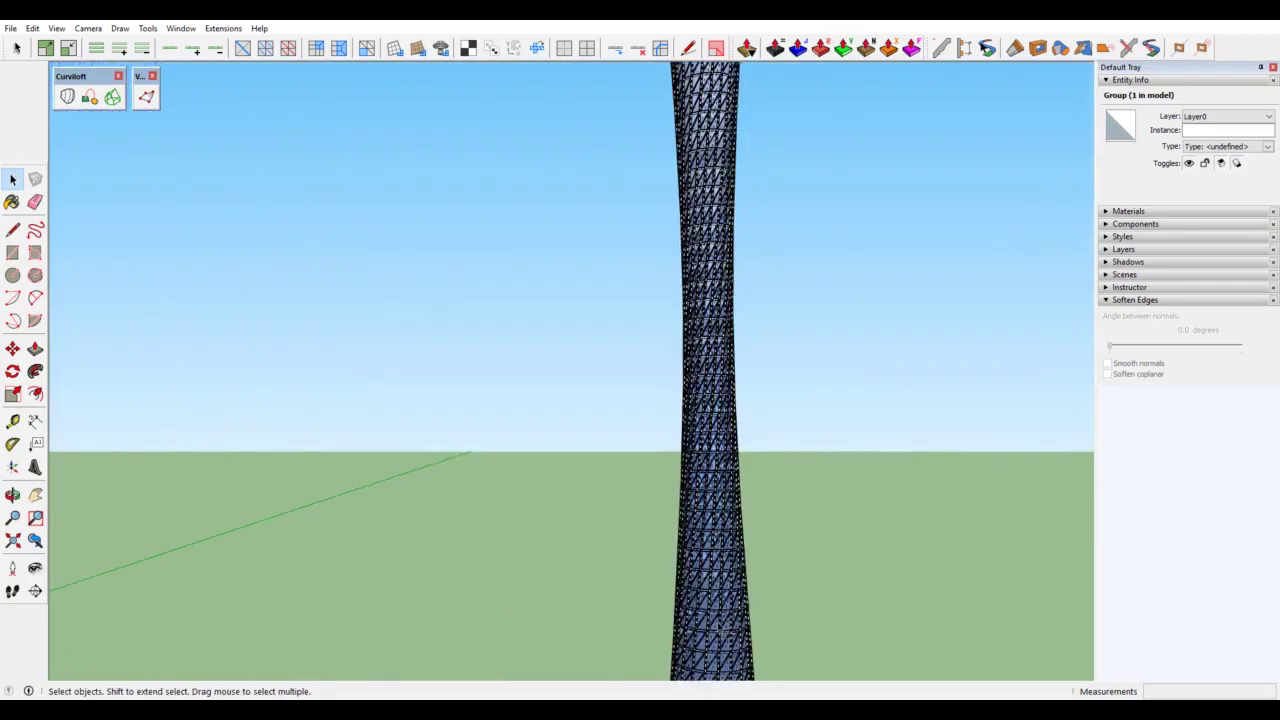
{"action": "scroll", "coordinate": [710, 600], "scroll_direction": "up", "scroll_amount": 2}
{"action": "mouse_move", "coordinate": [710, 600]}
{"action": "middle_mouse_down"}
{"action": "mouse_move", "coordinate": [846, 383]}
{"action": "mouse_move", "coordinate": [909, 214]}
{"action": "mouse_move", "coordinate": [709, 154]}
{"action": "mouse_move", "coordinate": [494, 157]}
{"action": "mouse_move", "coordinate": [283, 203]}
{"action": "mouse_move", "coordinate": [676, 541]}
{"action": "mouse_move", "coordinate": [654, 417]}
{"action": "mouse_move", "coordinate": [472, 297]}
{"action": "mouse_move", "coordinate": [455, 343]}
{"action": "middle_mouse_up"}
{"action": "scroll", "coordinate": [675, 541], "scroll_direction": "down", "scroll_amount": 3}
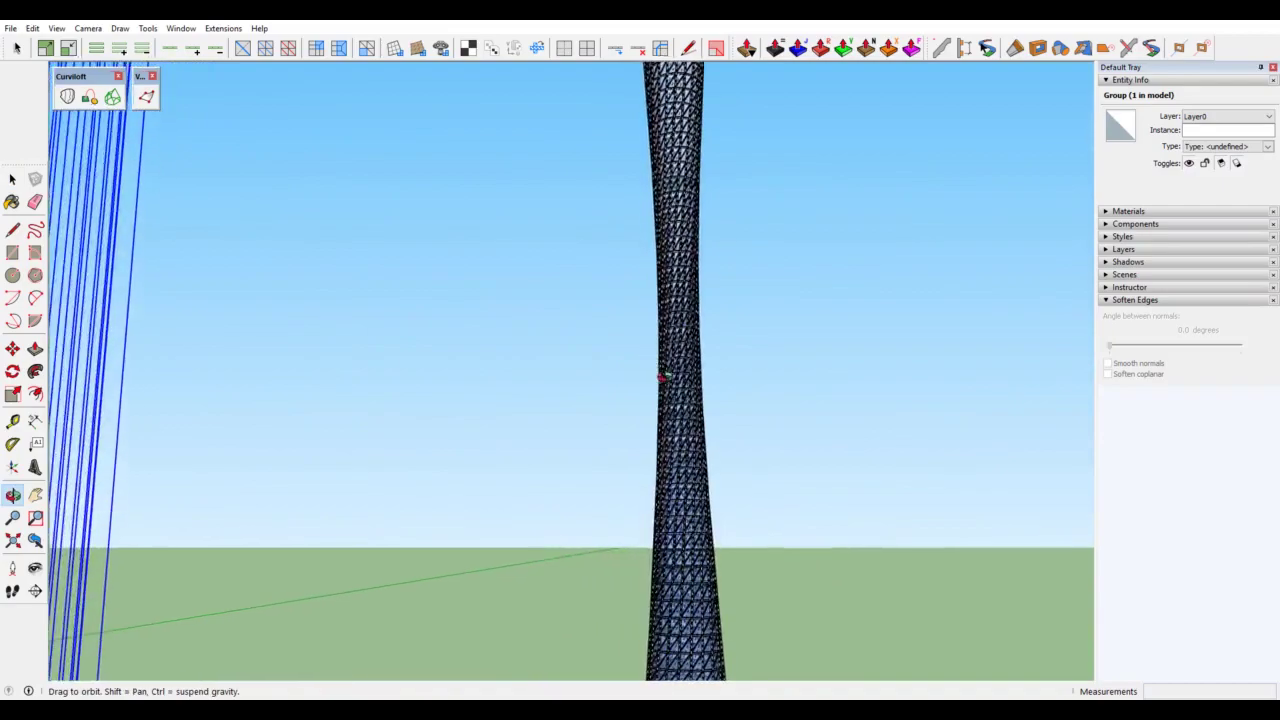
{"action": "left_click_drag", "start_coordinate": [530, 358], "coordinate": [320, 365]}
{"action": "key", "text": "space"}
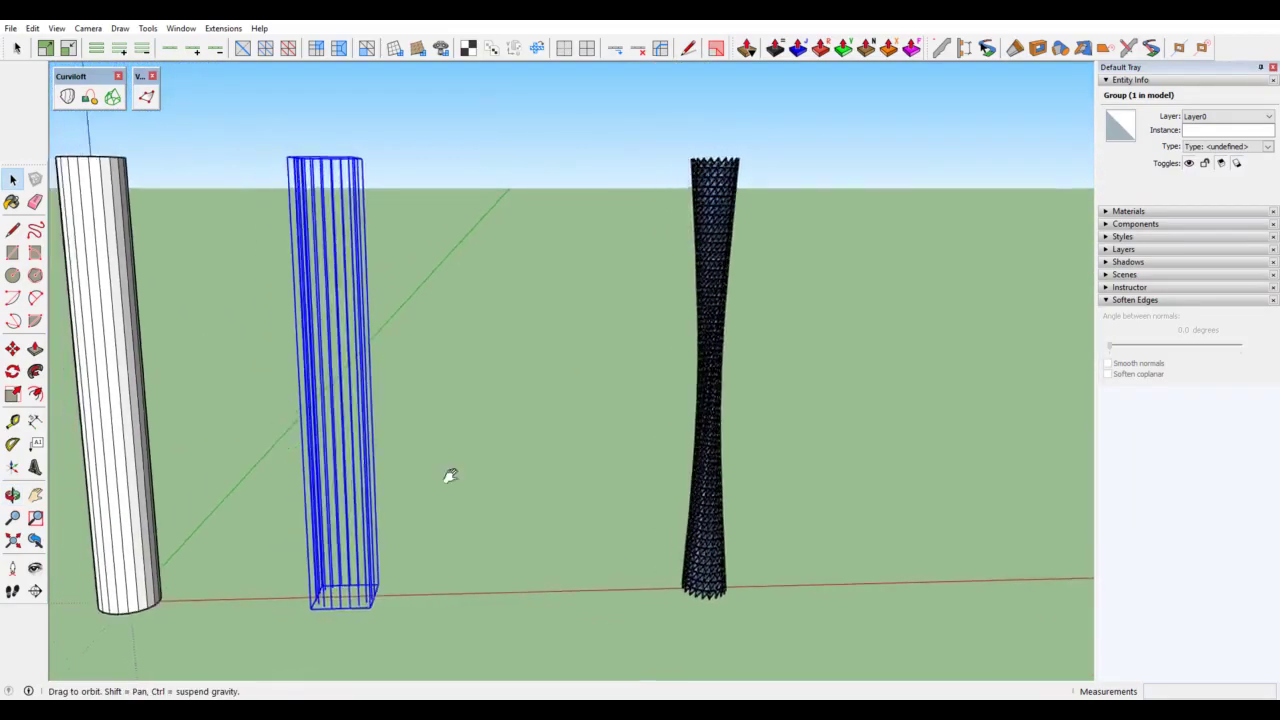
{"action": "scroll", "coordinate": [509, 600], "scroll_direction": "up", "scroll_amount": 3}
{"action": "scroll", "coordinate": [517, 429], "scroll_direction": "up", "scroll_amount": 2}
{"action": "scroll", "coordinate": [497, 417], "scroll_direction": "up", "scroll_amount": 3}
{"action": "scroll", "coordinate": [497, 417], "scroll_direction": "up", "scroll_amount": 2}
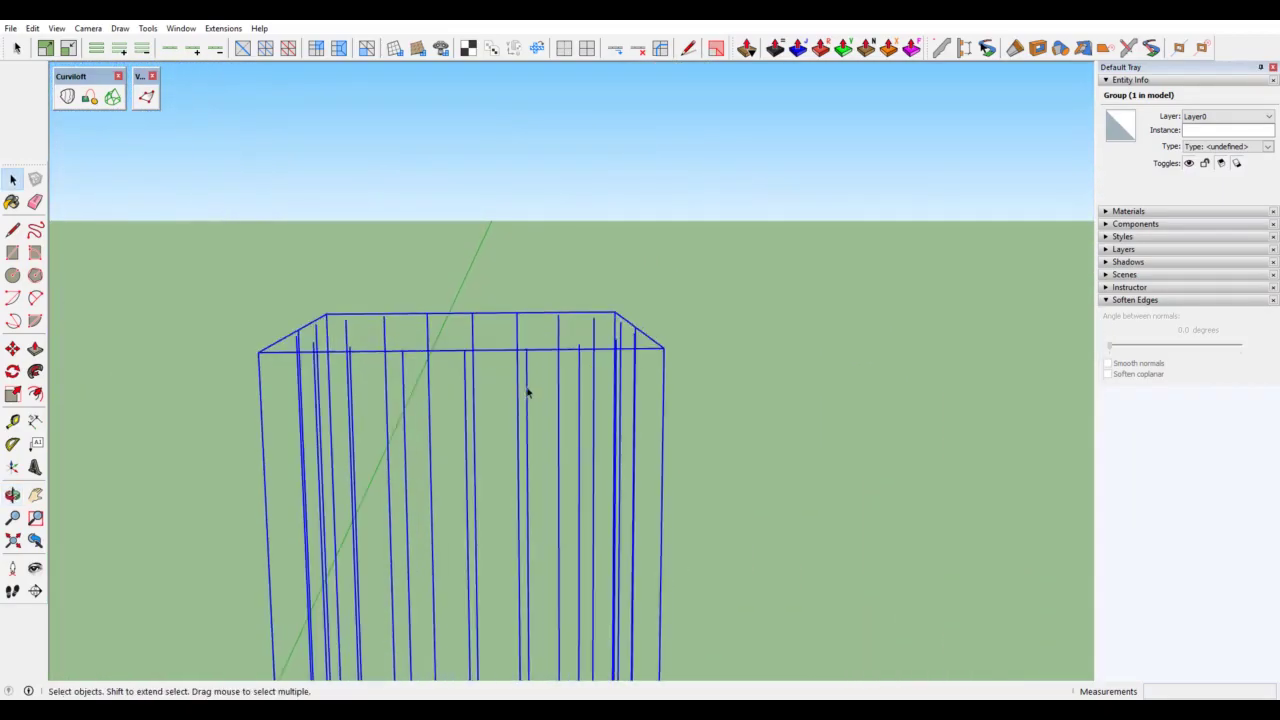
Step: Open the grouped lines for editing and orbit to see their tops
{"action": "double_click", "coordinate": [529, 388]}
{"action": "middle_click_drag", "start_coordinate": [529, 388], "coordinate": [477, 391]}
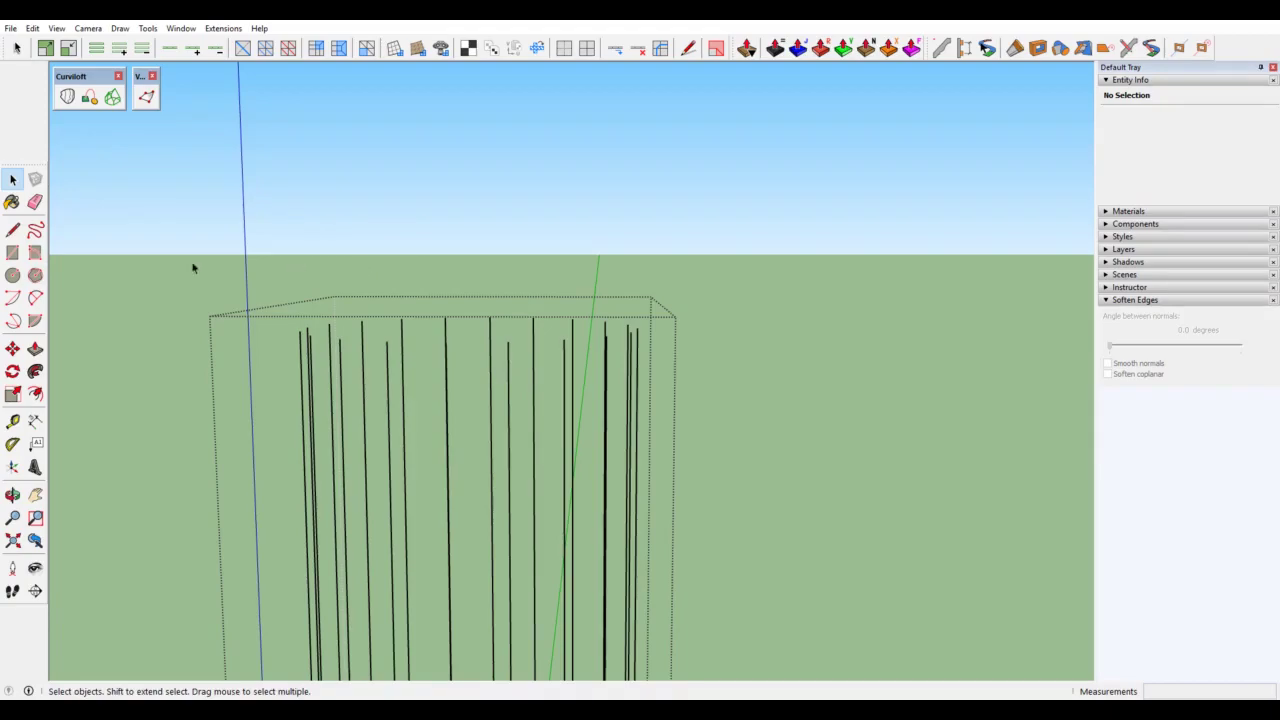
{"action": "mouse_move", "coordinate": [544, 446]}
{"action": "middle_mouse_down"}
{"action": "mouse_move", "coordinate": [509, 396]}
{"action": "mouse_move", "coordinate": [523, 429]}
{"action": "middle_mouse_up"}
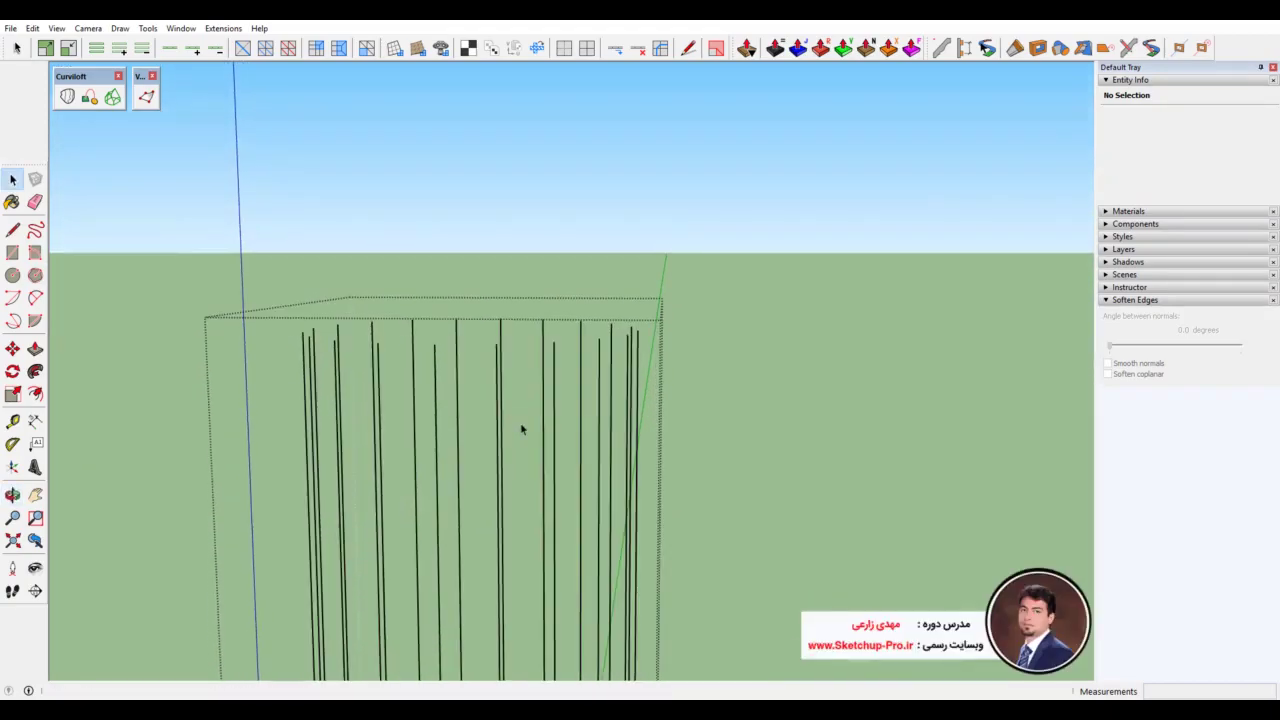
Step: With Vertex Tools, rotate the lines' top vertices 120° about the vertical axis
{"action": "key", "text": "v"}
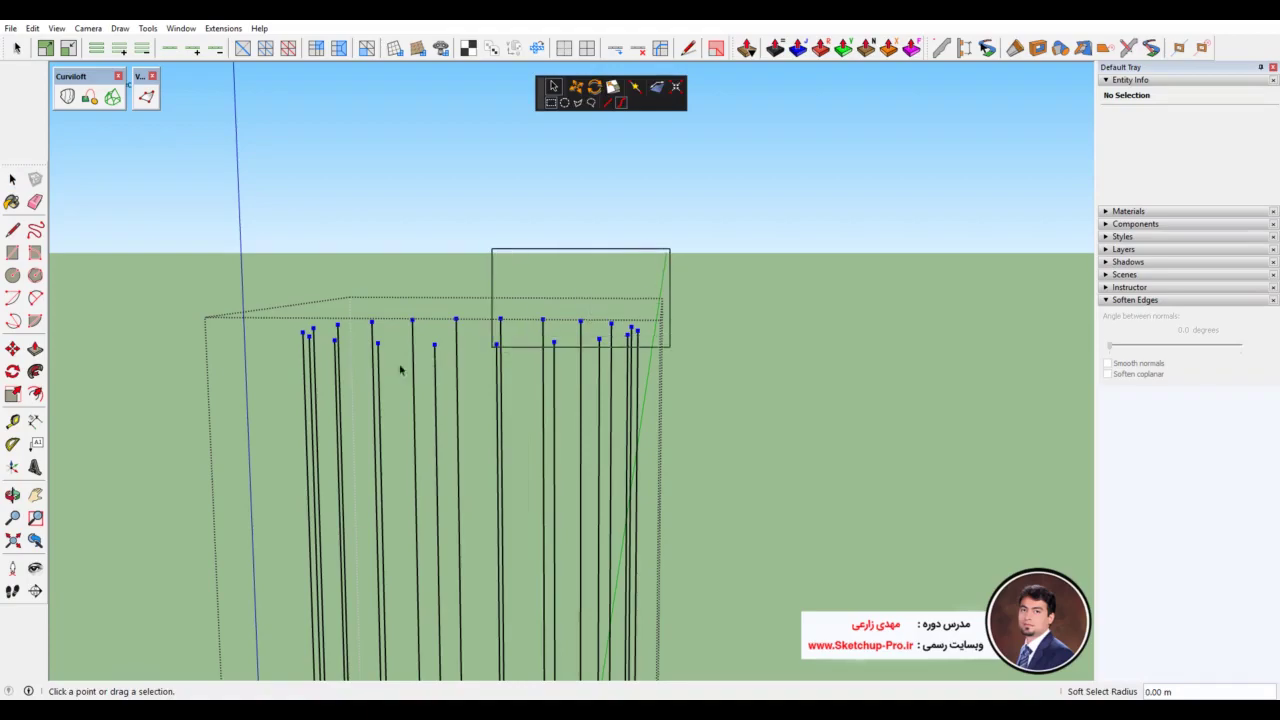
{"action": "left_click_drag", "start_coordinate": [399, 370], "coordinate": [255, 370]}
{"action": "middle_click_drag", "start_coordinate": [411, 436], "coordinate": [424, 458]}
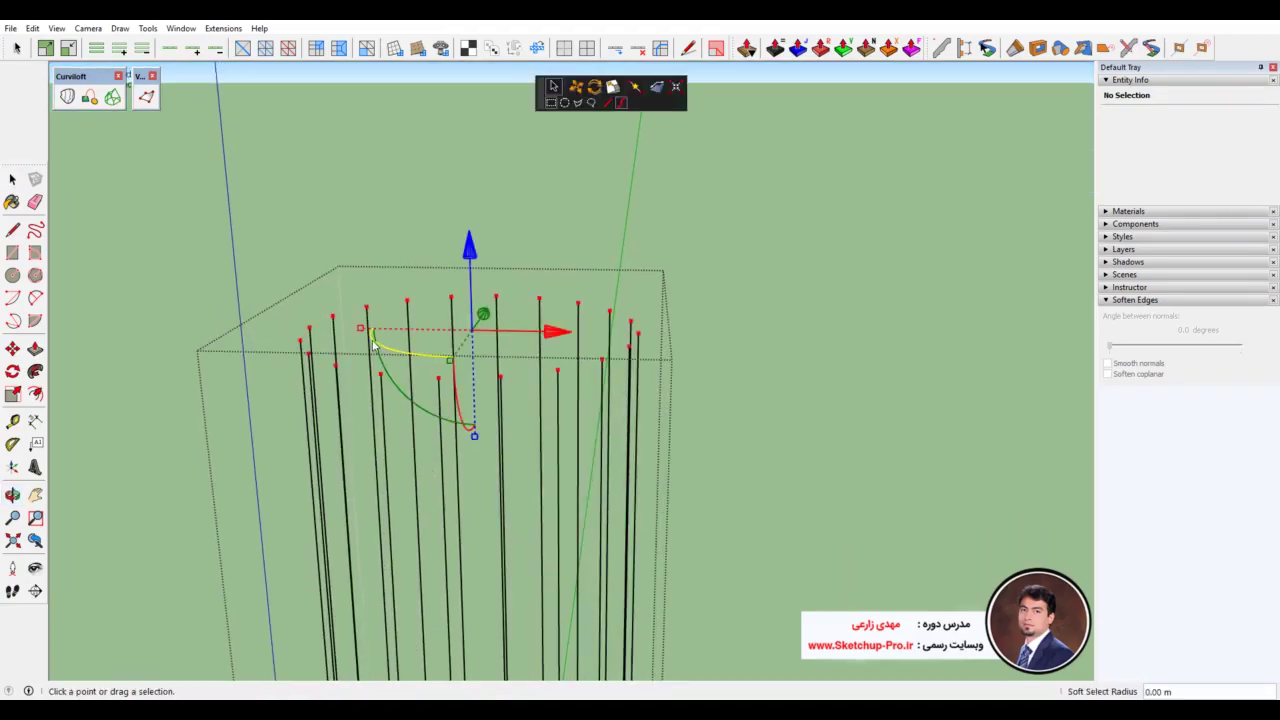
{"action": "mouse_move", "coordinate": [371, 341]}
{"action": "left_mouse_down"}
{"action": "mouse_move", "coordinate": [436, 362]}
{"action": "mouse_move", "coordinate": [543, 360]}
{"action": "left_mouse_up"}
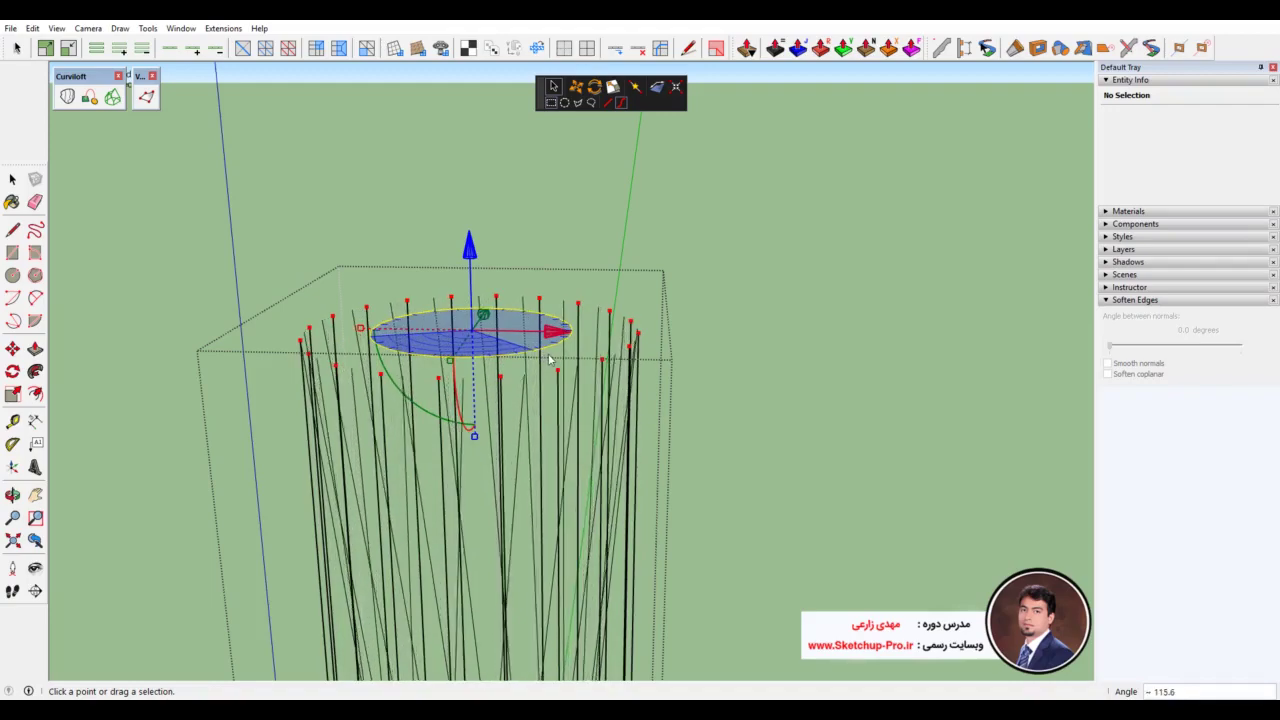
{"action": "type", "text": "120"}
{"action": "key", "text": "Return"}
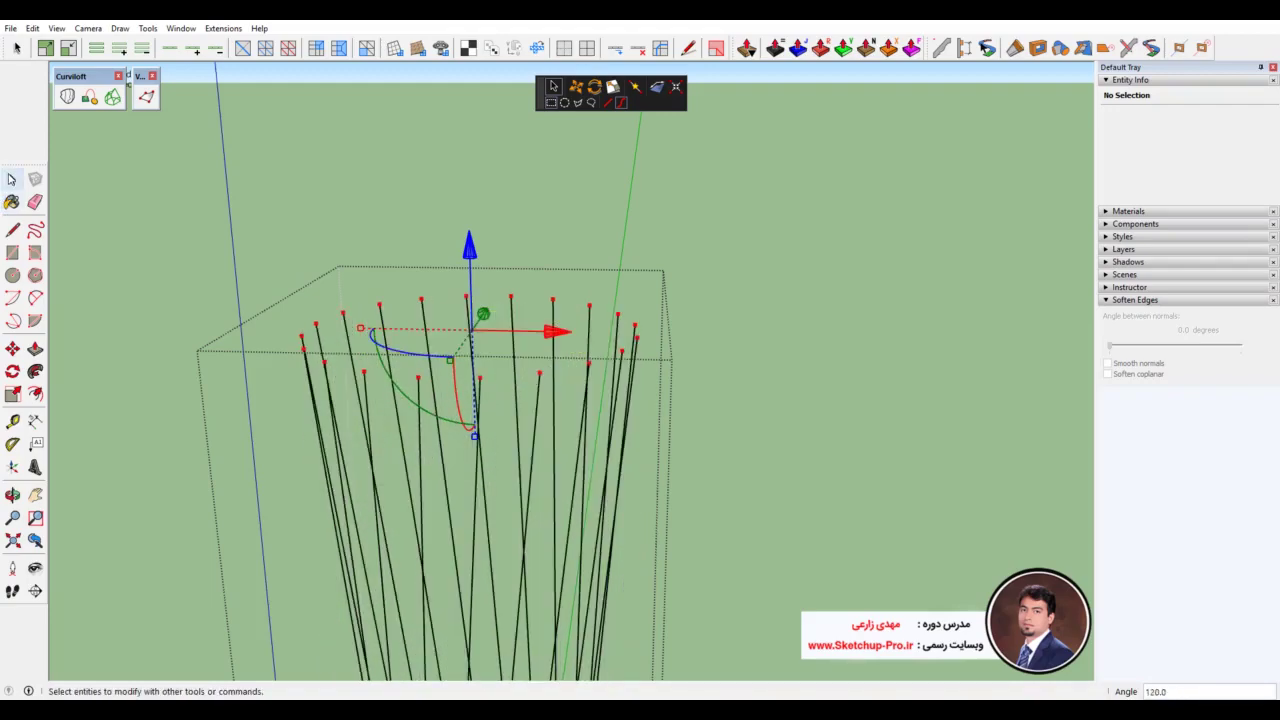
{"action": "left_click", "coordinate": [12, 181]}
{"action": "scroll", "coordinate": [594, 286], "scroll_direction": "down", "scroll_amount": 8}
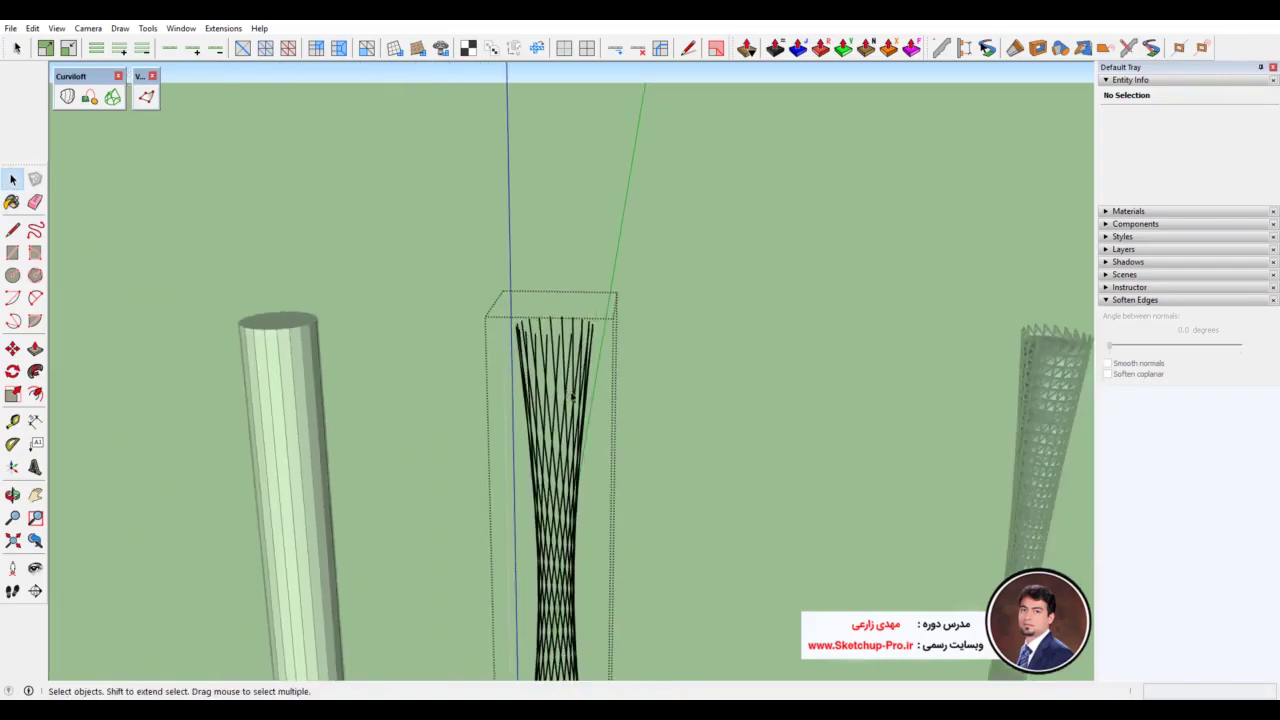
Step: View the twisted-line column at eye level, then exit the twisted-line group
{"action": "middle_click_drag", "start_coordinate": [540, 523], "coordinate": [603, 380]}
{"action": "scroll", "coordinate": [480, 563], "scroll_direction": "up", "scroll_amount": 3}
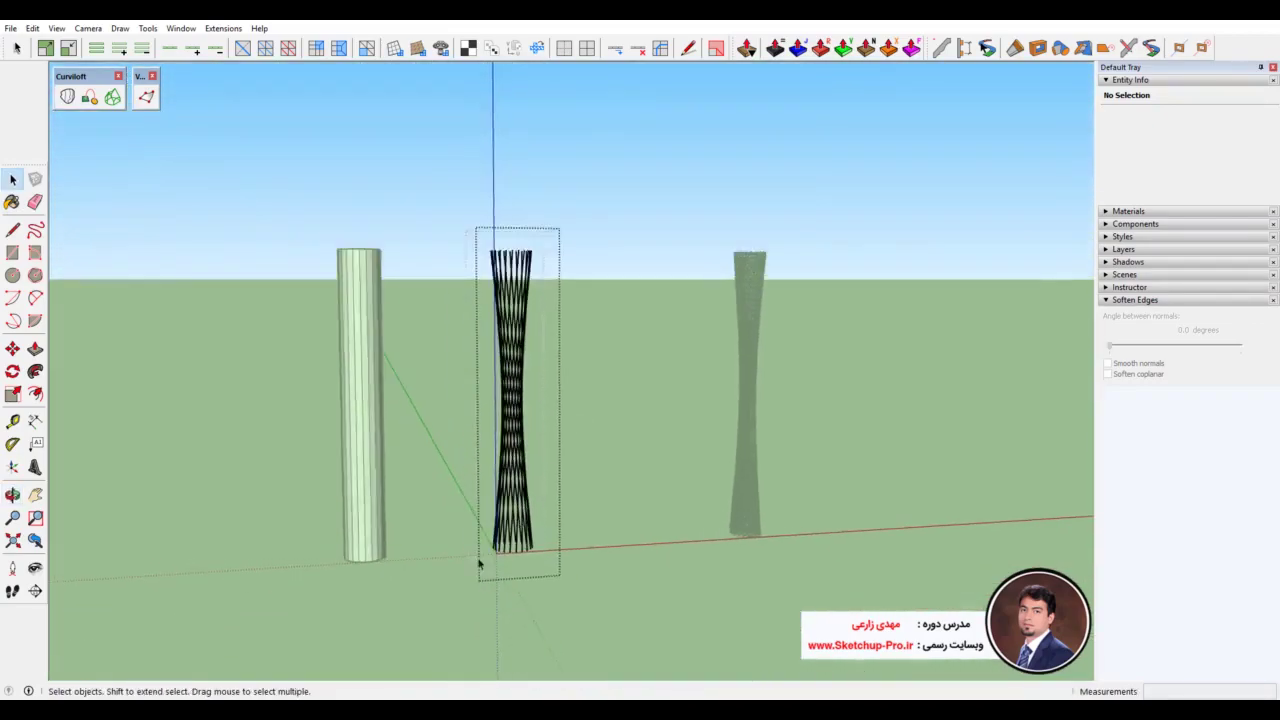
{"action": "scroll", "coordinate": [512, 557], "scroll_direction": "up", "scroll_amount": 4}
{"action": "mouse_move", "coordinate": [512, 557]}
{"action": "middle_mouse_down"}
{"action": "mouse_move", "coordinate": [444, 497]}
{"action": "mouse_move", "coordinate": [289, 543]}
{"action": "mouse_move", "coordinate": [346, 580]}
{"action": "mouse_move", "coordinate": [503, 554]}
{"action": "mouse_move", "coordinate": [490, 577]}
{"action": "middle_mouse_up"}
{"action": "scroll", "coordinate": [490, 577], "scroll_direction": "up", "scroll_amount": 2}
{"action": "scroll", "coordinate": [500, 570], "scroll_direction": "up", "scroll_amount": 1}
{"action": "scroll", "coordinate": [494, 578], "scroll_direction": "down", "scroll_amount": 1}
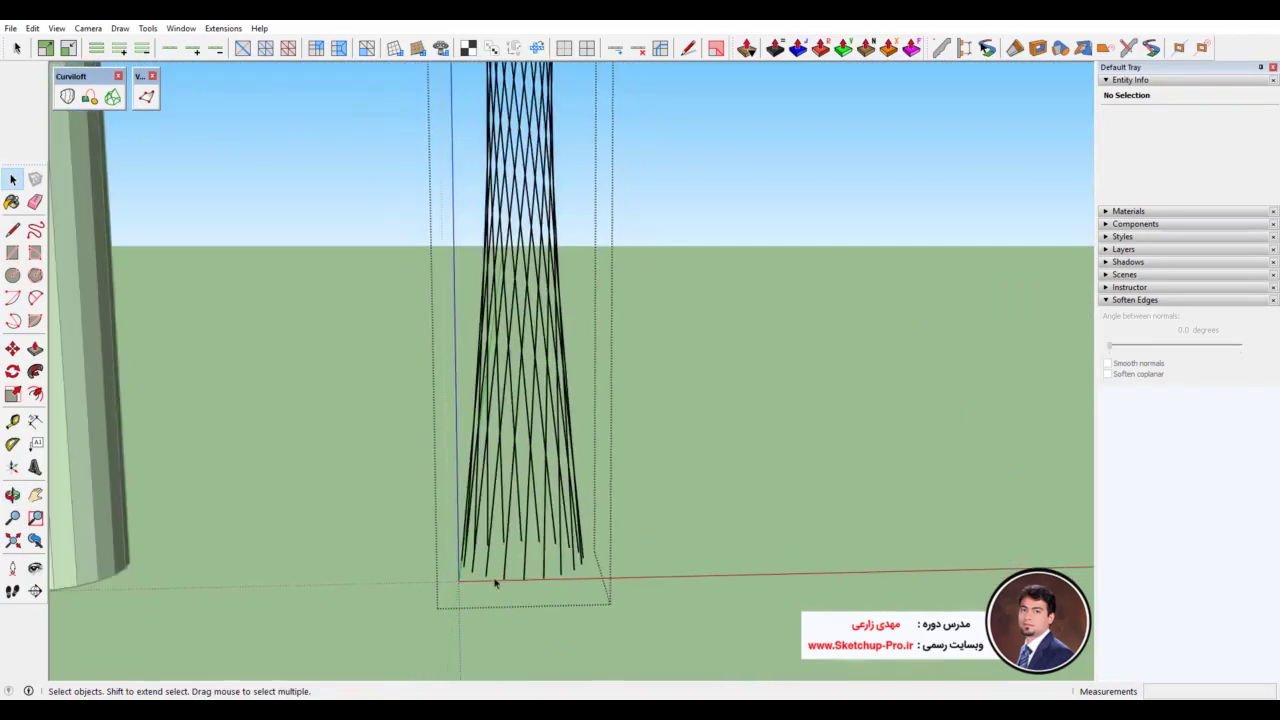
{"action": "scroll", "coordinate": [485, 578], "scroll_direction": "down", "scroll_amount": 2}
{"action": "scroll", "coordinate": [480, 577], "scroll_direction": "down", "scroll_amount": 2}
{"action": "left_click", "coordinate": [730, 503]}
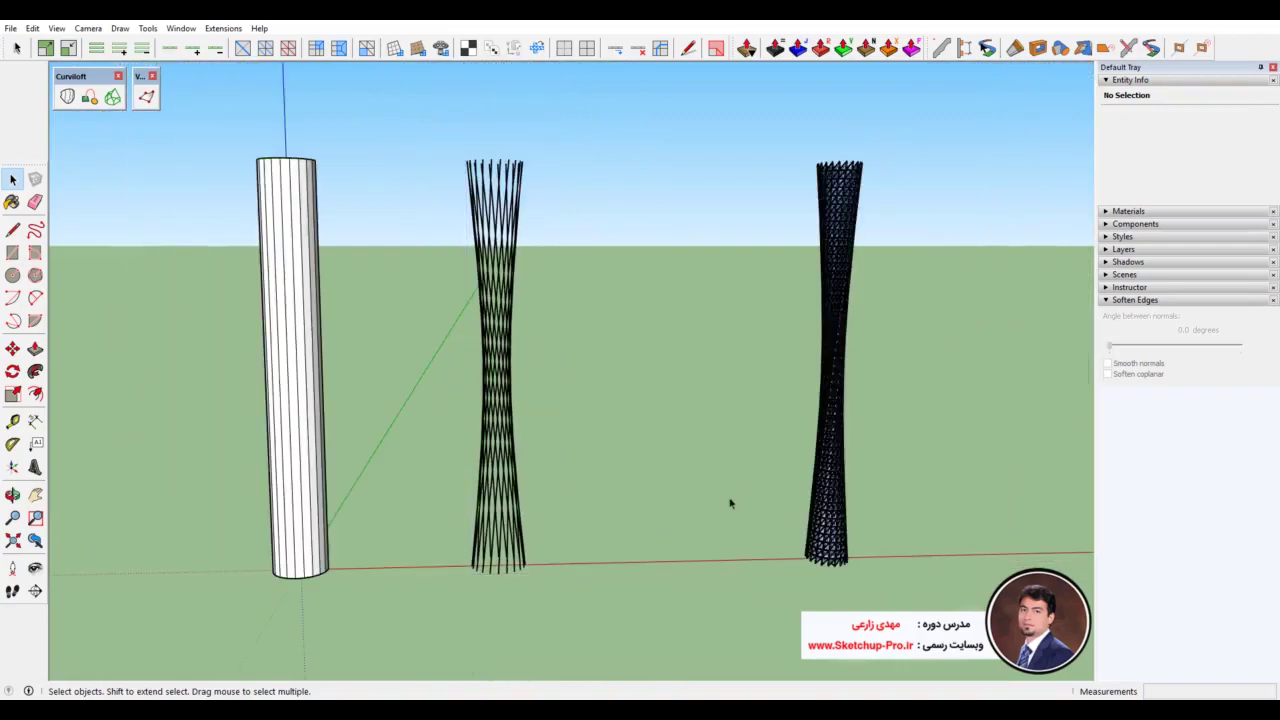
Step: Zoom in on the finished diagrid tower, select a round tube member, and view all three towers
{"action": "scroll", "coordinate": [832, 549], "scroll_direction": "up", "scroll_amount": 3}
{"action": "scroll", "coordinate": [828, 540], "scroll_direction": "up", "scroll_amount": 2}
{"action": "scroll", "coordinate": [824, 528], "scroll_direction": "up", "scroll_amount": 2}
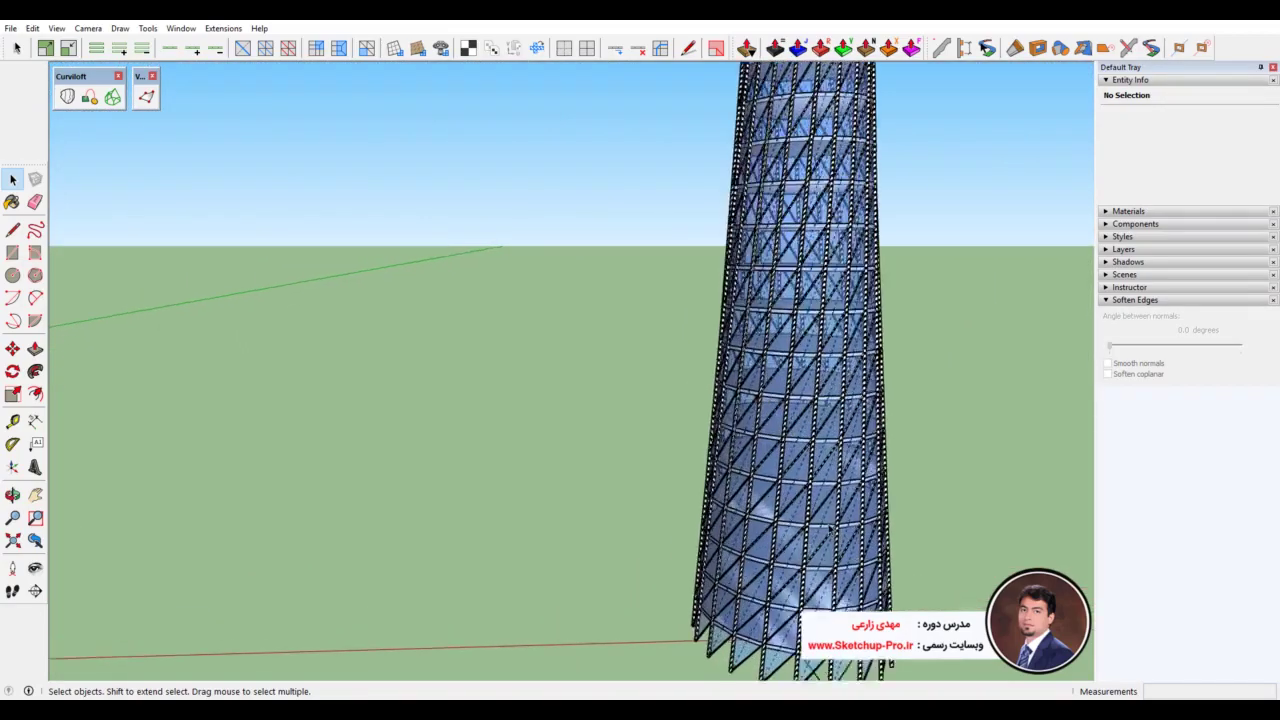
{"action": "scroll", "coordinate": [818, 512], "scroll_direction": "up", "scroll_amount": 2}
{"action": "scroll", "coordinate": [816, 512], "scroll_direction": "up", "scroll_amount": 2}
{"action": "scroll", "coordinate": [814, 508], "scroll_direction": "up", "scroll_amount": 2}
{"action": "left_click", "coordinate": [812, 507]}
{"action": "scroll", "coordinate": [812, 507], "scroll_direction": "up", "scroll_amount": 2}
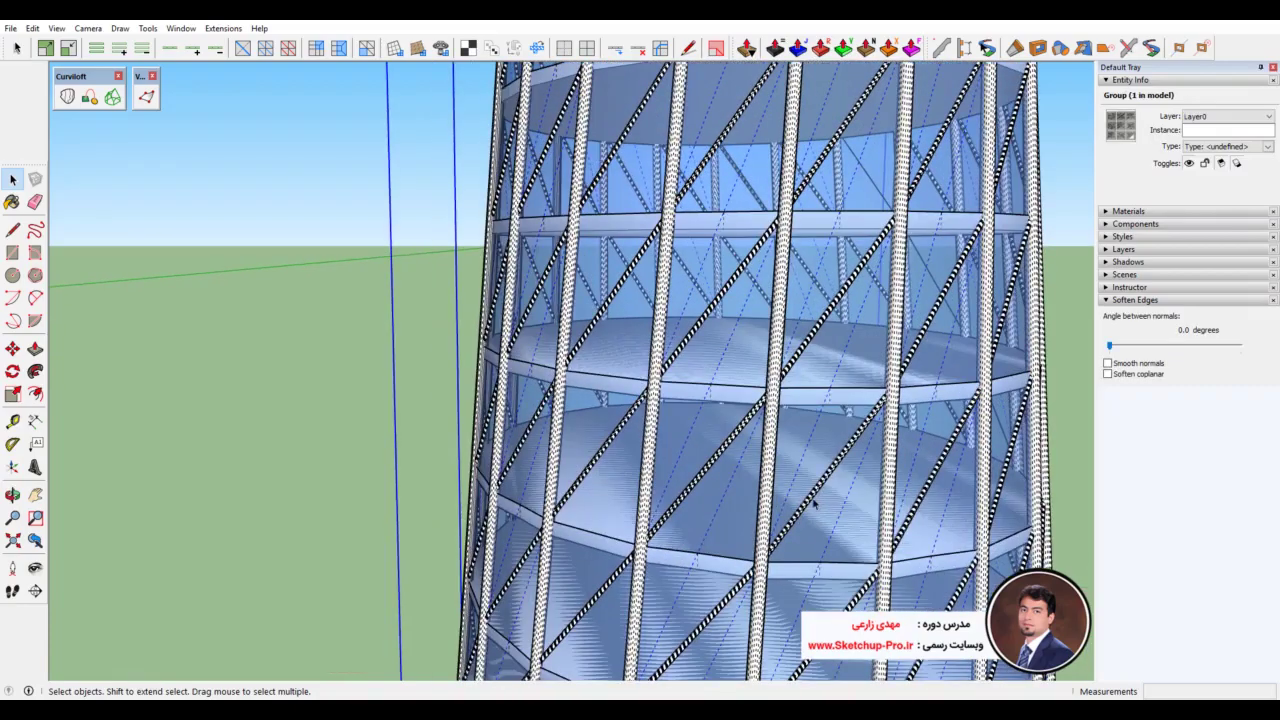
{"action": "left_click", "coordinate": [809, 506]}
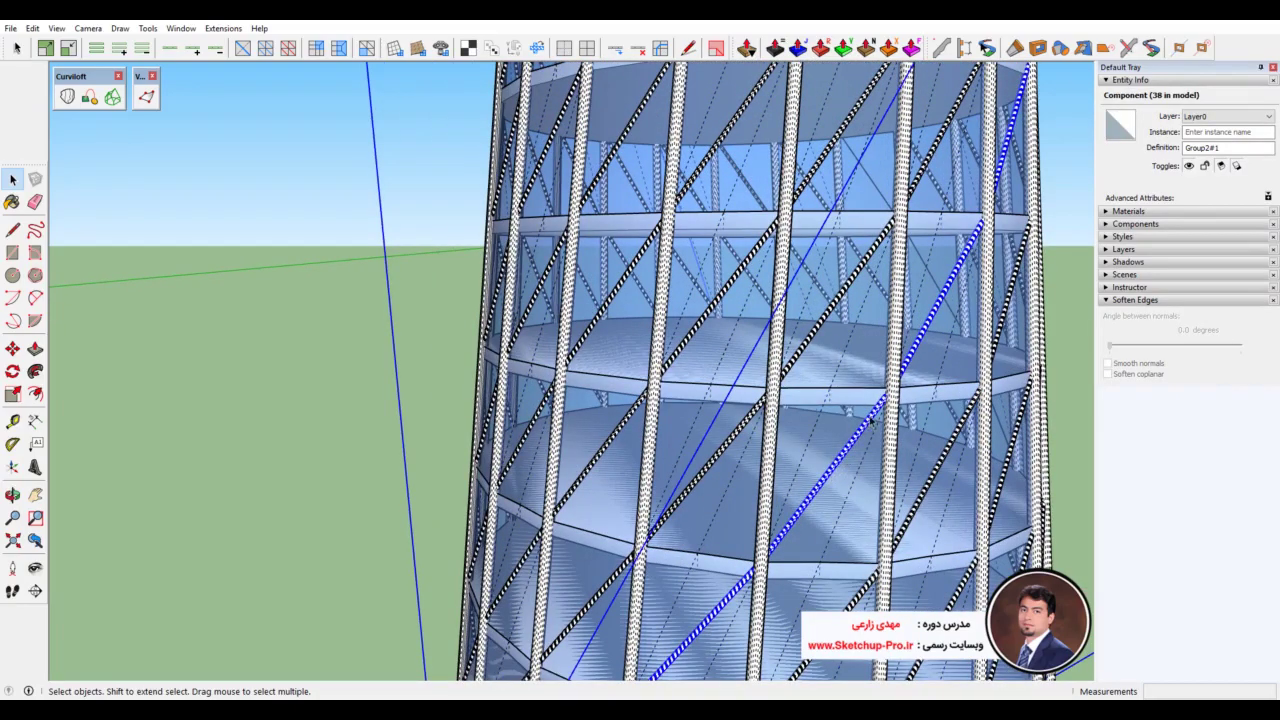
{"action": "scroll", "coordinate": [810, 505], "scroll_direction": "down", "scroll_amount": 3}
{"action": "scroll", "coordinate": [815, 495], "scroll_direction": "down", "scroll_amount": 3}
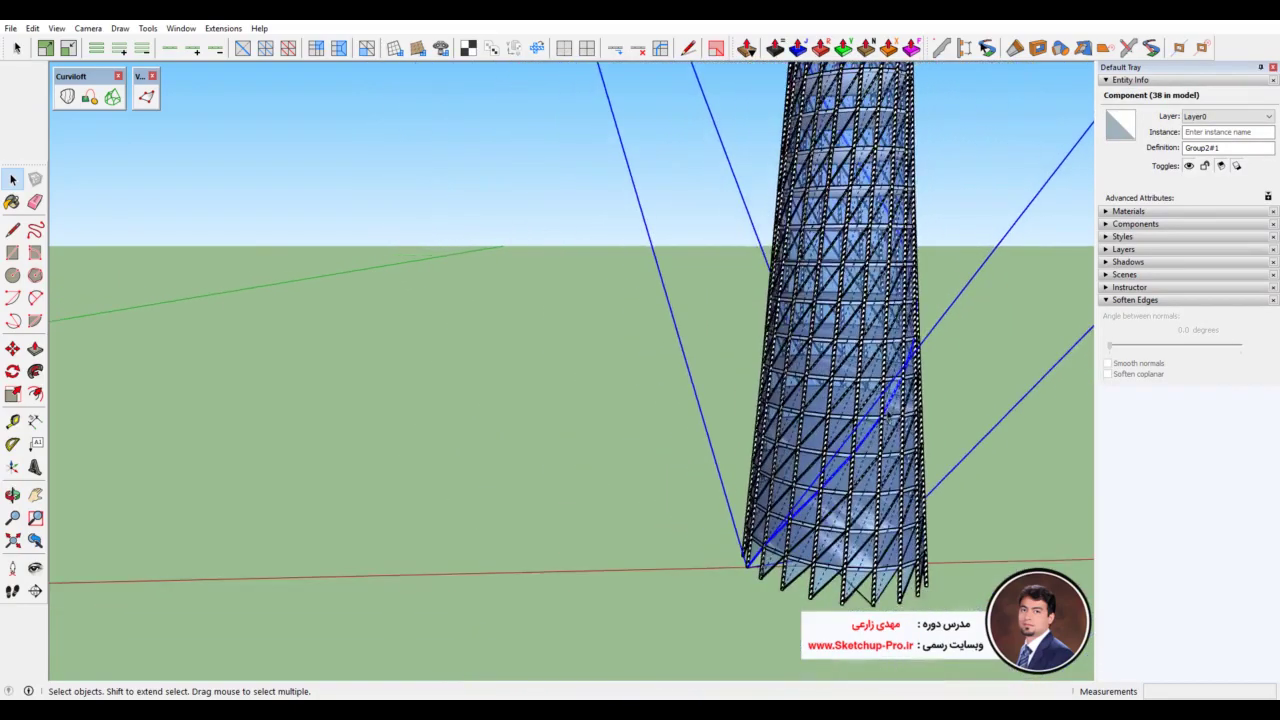
{"action": "scroll", "coordinate": [830, 470], "scroll_direction": "down", "scroll_amount": 2}
{"action": "scroll", "coordinate": [845, 450], "scroll_direction": "down", "scroll_amount": 2}
{"action": "scroll", "coordinate": [508, 484], "scroll_direction": "down", "scroll_amount": 5}
{"action": "mouse_move", "coordinate": [500, 480]}
{"action": "middle_mouse_down"}
{"action": "mouse_move", "coordinate": [526, 528]}
{"action": "mouse_move", "coordinate": [500, 460]}
{"action": "mouse_move", "coordinate": [510, 466]}
{"action": "middle_mouse_up"}
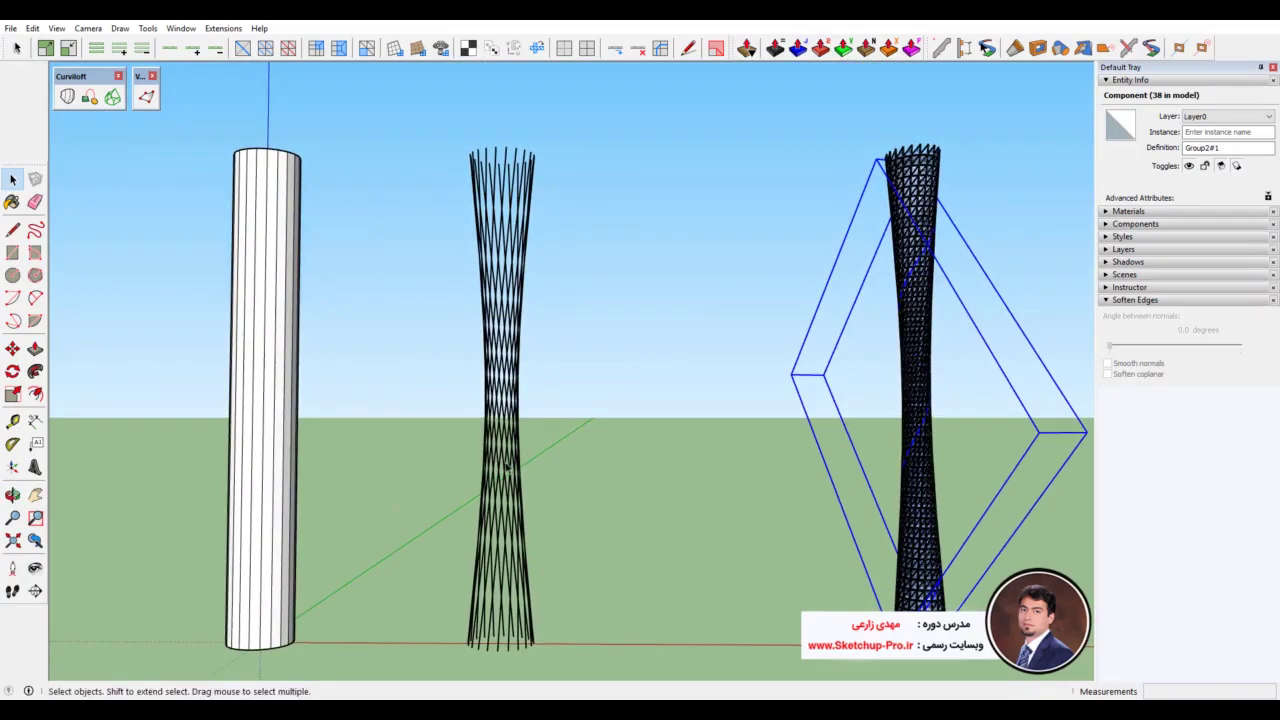
Step: Look down on the towers and select the middle lattice tower
{"action": "scroll", "coordinate": [495, 640], "scroll_direction": "up", "scroll_amount": 1}
{"action": "scroll", "coordinate": [500, 640], "scroll_direction": "up", "scroll_amount": 2}
{"action": "scroll", "coordinate": [505, 635], "scroll_direction": "up", "scroll_amount": 2}
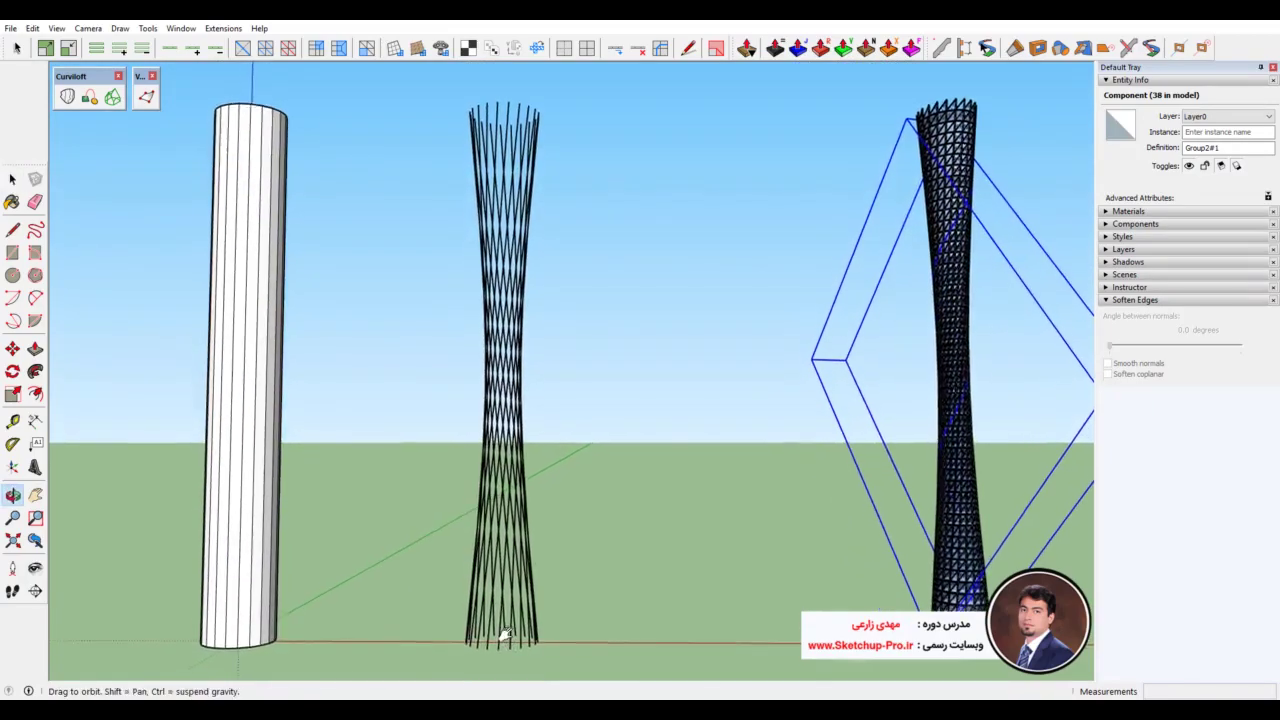
{"action": "scroll", "coordinate": [508, 630], "scroll_direction": "up", "scroll_amount": 2}
{"action": "scroll", "coordinate": [508, 630], "scroll_direction": "up", "scroll_amount": 1}
{"action": "scroll", "coordinate": [512, 622], "scroll_direction": "down", "scroll_amount": 3}
{"action": "mouse_move", "coordinate": [512, 622]}
{"action": "middle_mouse_down"}
{"action": "mouse_move", "coordinate": [534, 600]}
{"action": "mouse_move", "coordinate": [506, 546]}
{"action": "mouse_move", "coordinate": [529, 614]}
{"action": "mouse_move", "coordinate": [500, 523]}
{"action": "middle_mouse_up"}
{"action": "left_click", "coordinate": [531, 543]}
{"action": "scroll", "coordinate": [492, 516], "scroll_direction": "up", "scroll_amount": 2}
{"action": "scroll", "coordinate": [492, 516], "scroll_direction": "up", "scroll_amount": 1}
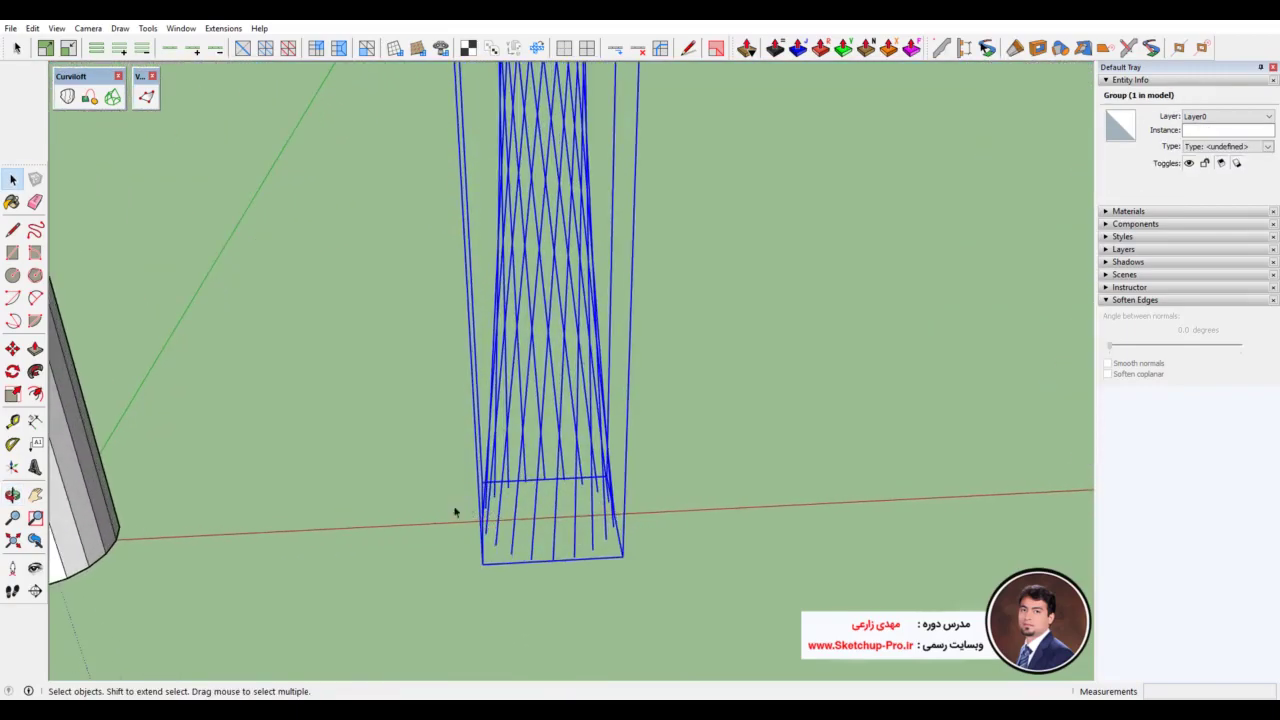
Step: Draw a 933.44 m² rectangular base face around the lattice tower's base
{"action": "left_click", "coordinate": [12, 254]}
{"action": "mouse_move", "coordinate": [466, 477]}
{"action": "middle_mouse_down"}
{"action": "mouse_move", "coordinate": [474, 580]}
{"action": "mouse_move", "coordinate": [460, 455]}
{"action": "middle_mouse_up"}
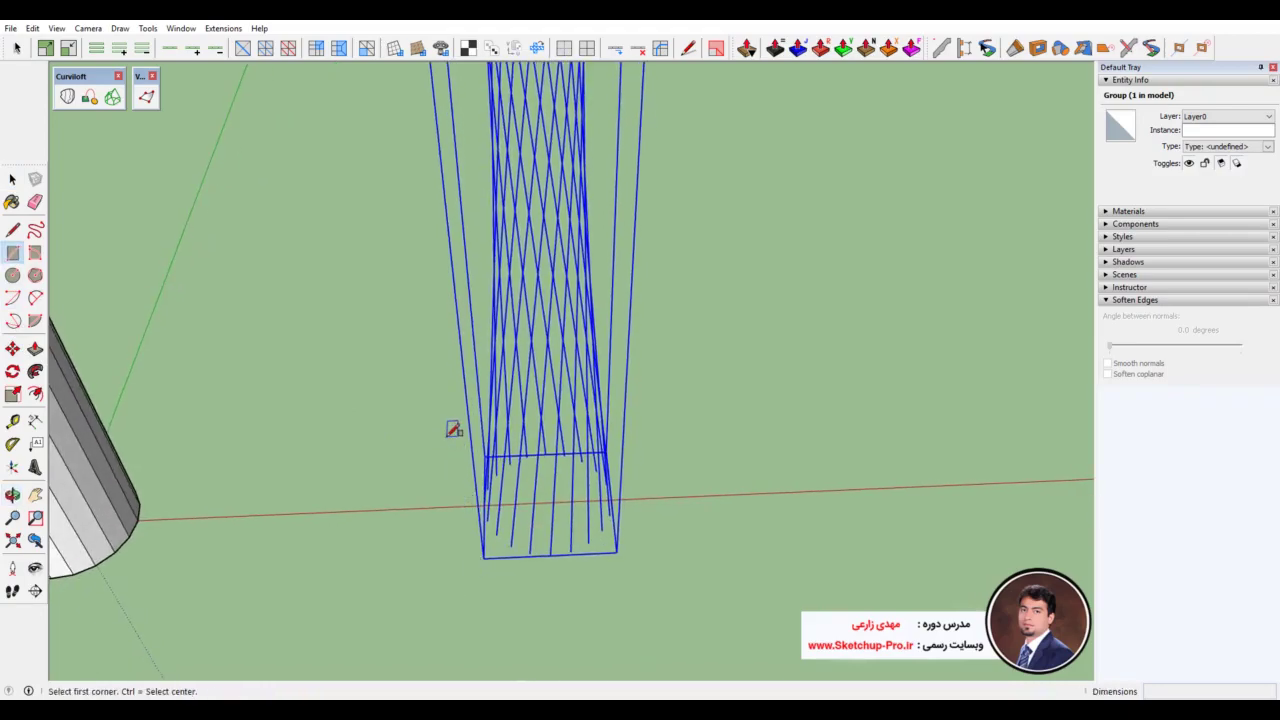
{"action": "left_click", "coordinate": [448, 432]}
{"action": "middle_click_drag", "start_coordinate": [608, 591], "coordinate": [603, 615]}
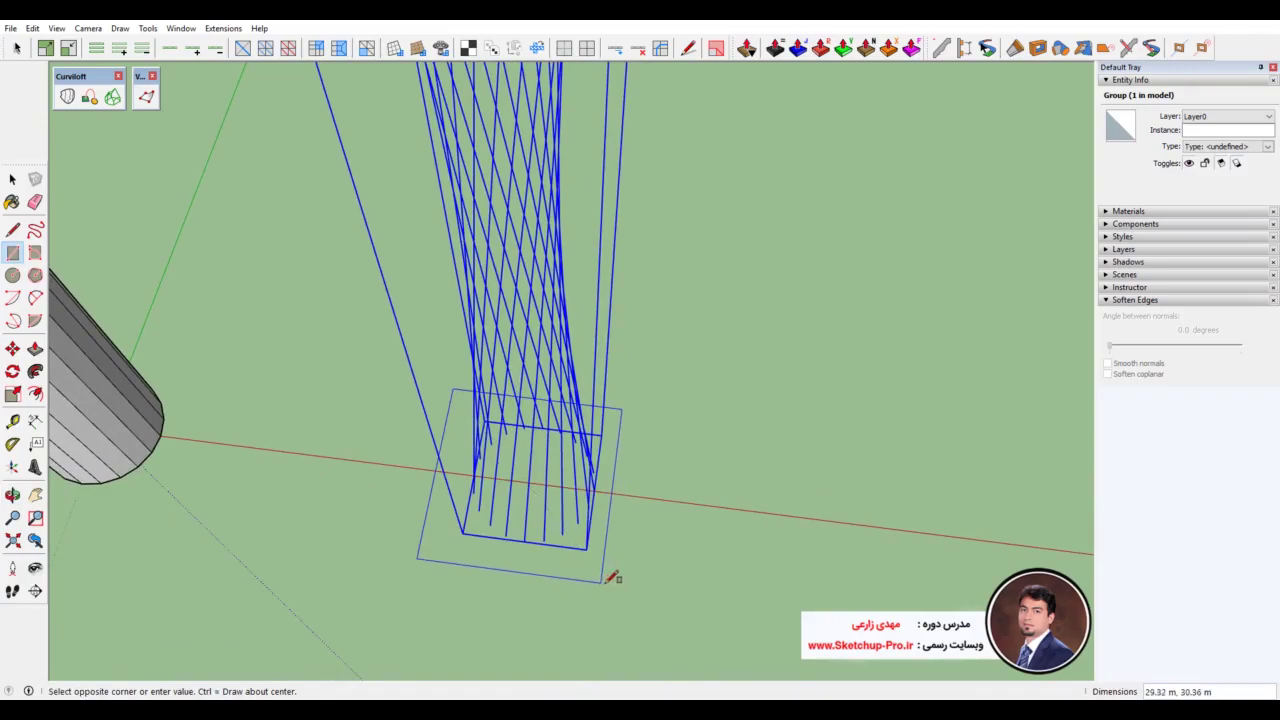
{"action": "left_click", "coordinate": [618, 578]}
{"action": "mouse_move", "coordinate": [608, 569]}
{"action": "middle_mouse_down"}
{"action": "mouse_move", "coordinate": [629, 314]}
{"action": "mouse_move", "coordinate": [534, 380]}
{"action": "middle_mouse_up"}
{"action": "scroll", "coordinate": [527, 484], "scroll_direction": "down", "scroll_amount": 5}
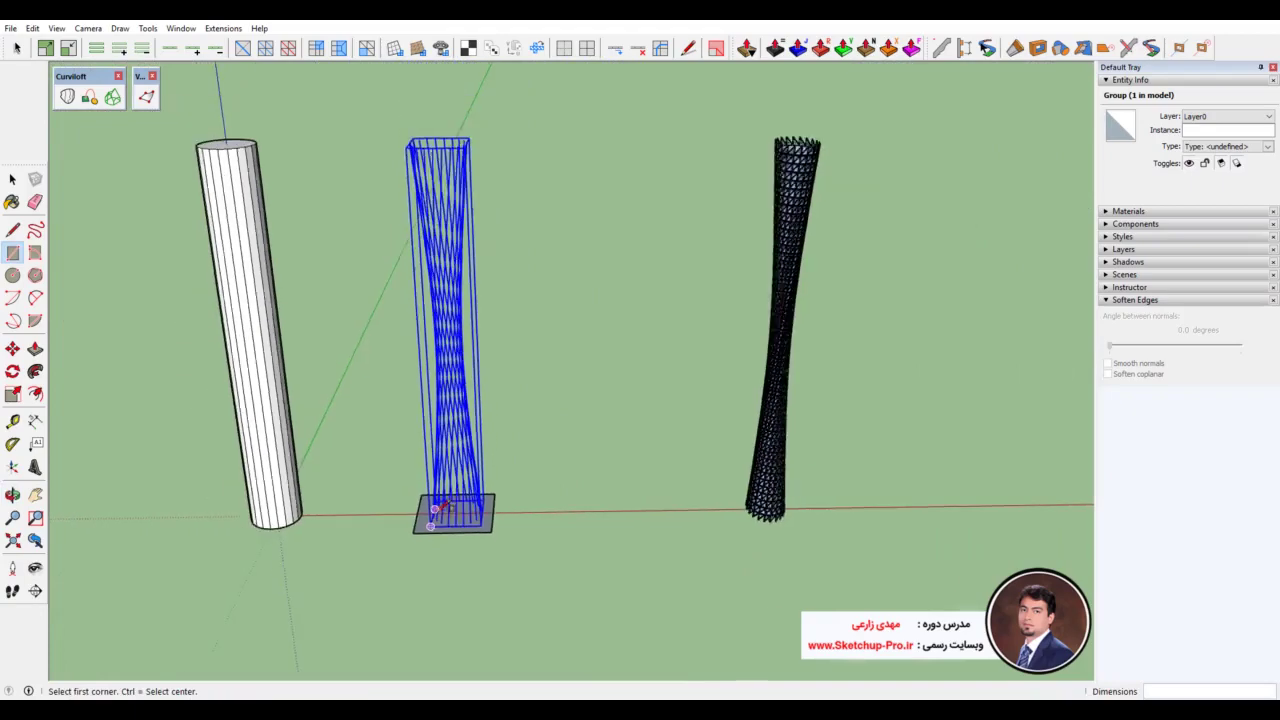
Step: Check the new base slab from a level side view and down at the tower base
{"action": "middle_click_drag", "start_coordinate": [430, 510], "coordinate": [468, 190]}
{"action": "scroll", "coordinate": [478, 502], "scroll_direction": "up", "scroll_amount": 3}
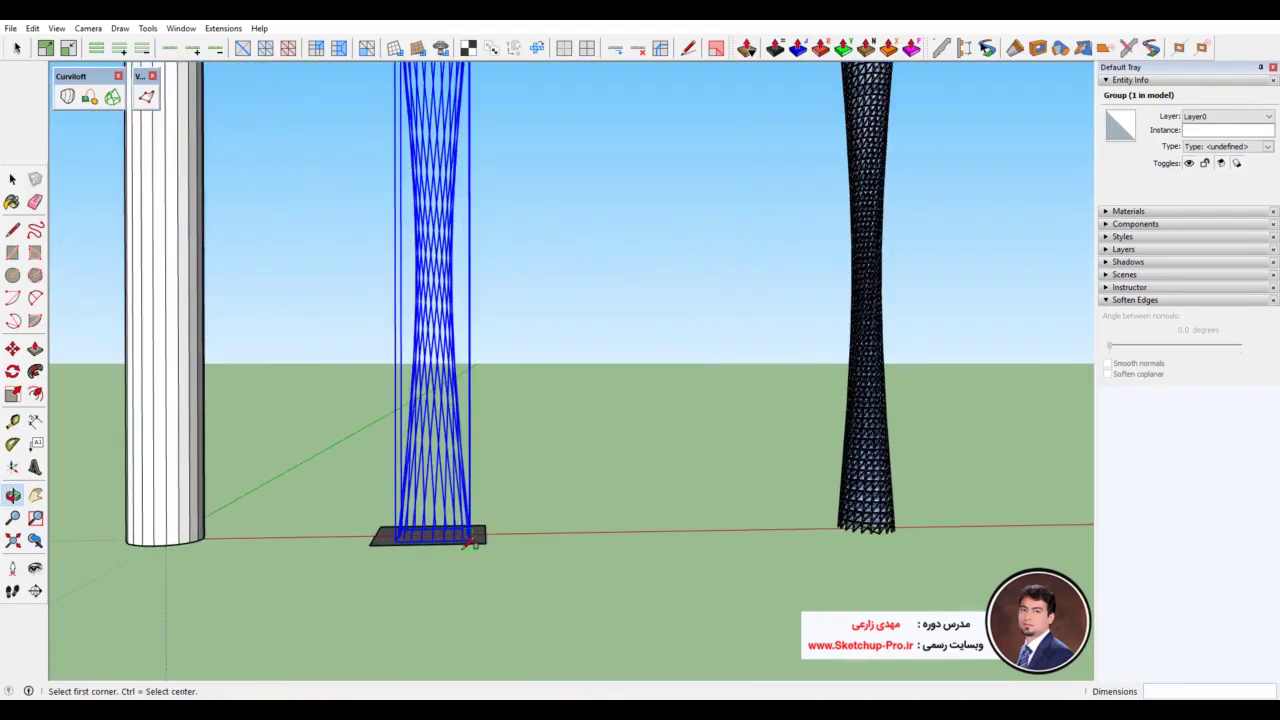
{"action": "scroll", "coordinate": [478, 502], "scroll_direction": "up", "scroll_amount": 2}
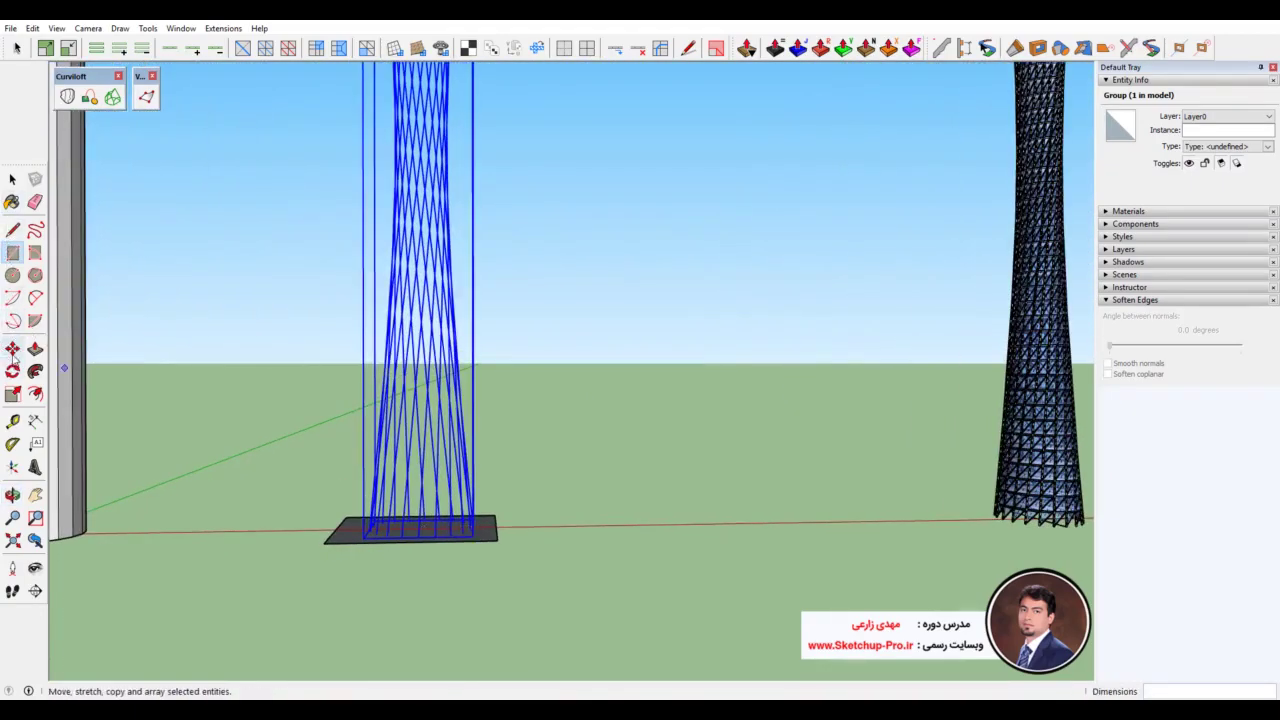
{"action": "left_click", "coordinate": [13, 350]}
{"action": "left_click", "coordinate": [13, 178]}
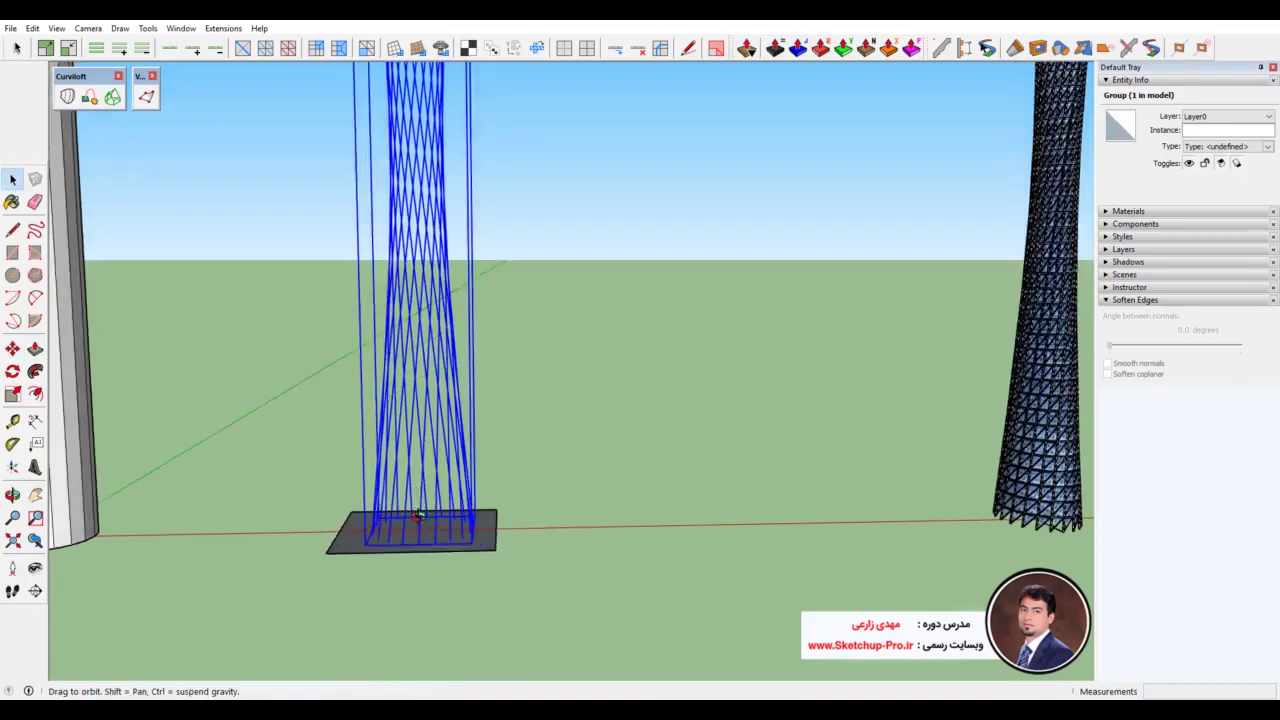
{"action": "mouse_move", "coordinate": [470, 470]}
{"action": "middle_mouse_down"}
{"action": "mouse_move", "coordinate": [474, 576]}
{"action": "mouse_move", "coordinate": [300, 400]}
{"action": "middle_mouse_up"}
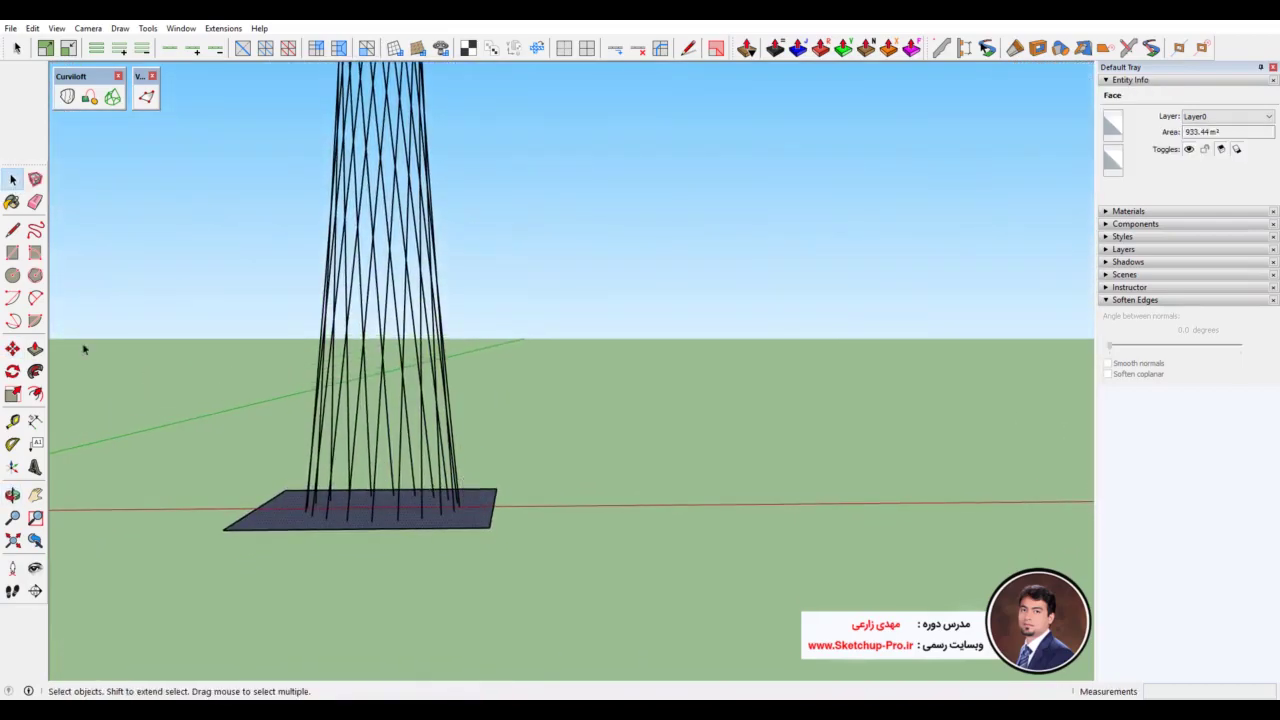
Step: Copy the base slab 150 up the blue axis and array it into 50 evenly spaced floors
{"action": "left_click", "coordinate": [12, 348]}
{"action": "mouse_move", "coordinate": [402, 380]}
{"action": "middle_mouse_down"}
{"action": "mouse_move", "coordinate": [402, 453]}
{"action": "mouse_move", "coordinate": [408, 436]}
{"action": "middle_mouse_up"}
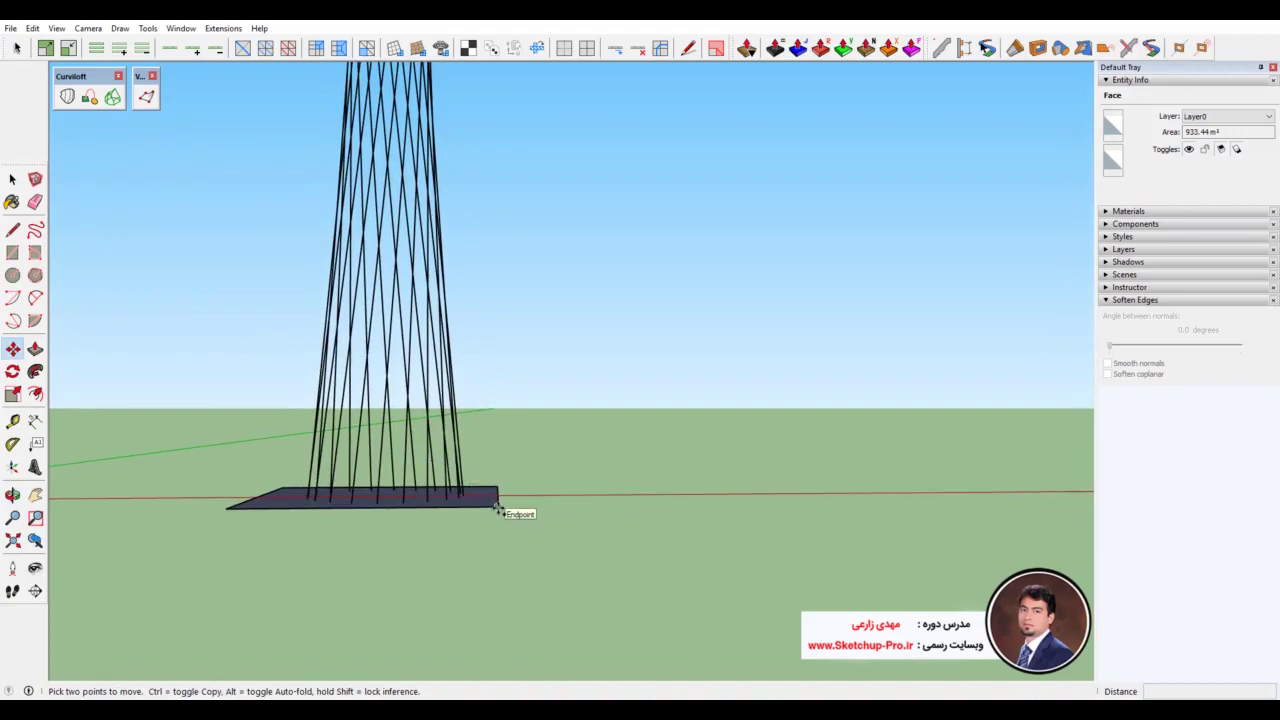
{"action": "left_click", "coordinate": [497, 508]}
{"action": "key", "text": "ctrl"}
{"action": "type", "text": "150"}
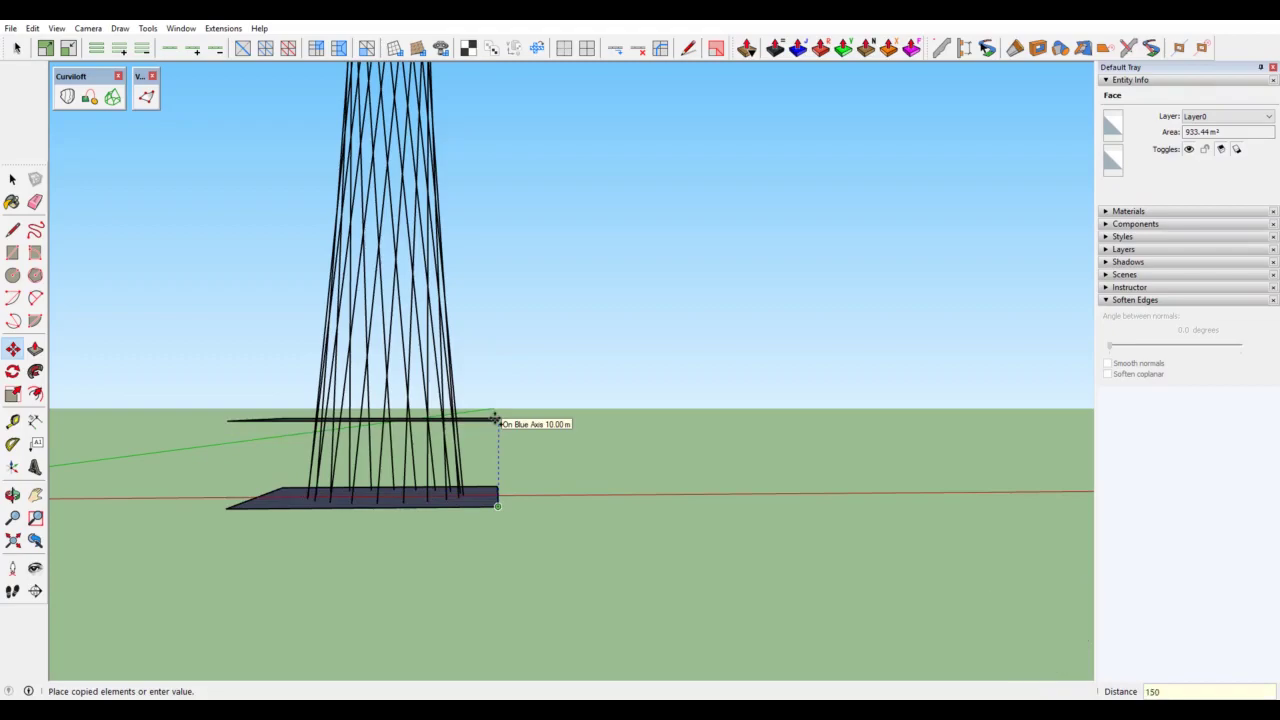
{"action": "key", "text": "Return"}
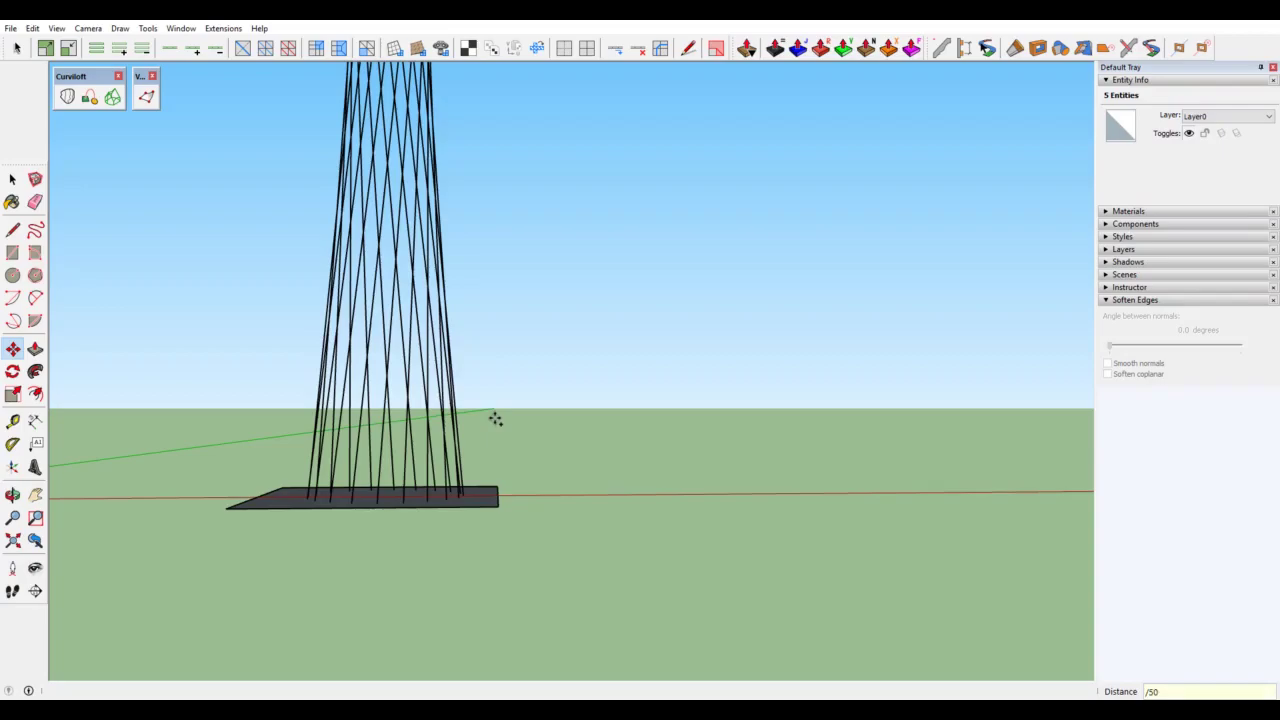
{"action": "key", "text": "Return"}
{"action": "mouse_move", "coordinate": [494, 420]}
{"action": "middle_mouse_down"}
{"action": "mouse_move", "coordinate": [456, 495]}
{"action": "mouse_move", "coordinate": [443, 397]}
{"action": "mouse_move", "coordinate": [425, 376]}
{"action": "middle_mouse_up"}
{"action": "scroll", "coordinate": [456, 495], "scroll_direction": "down", "scroll_amount": 5}
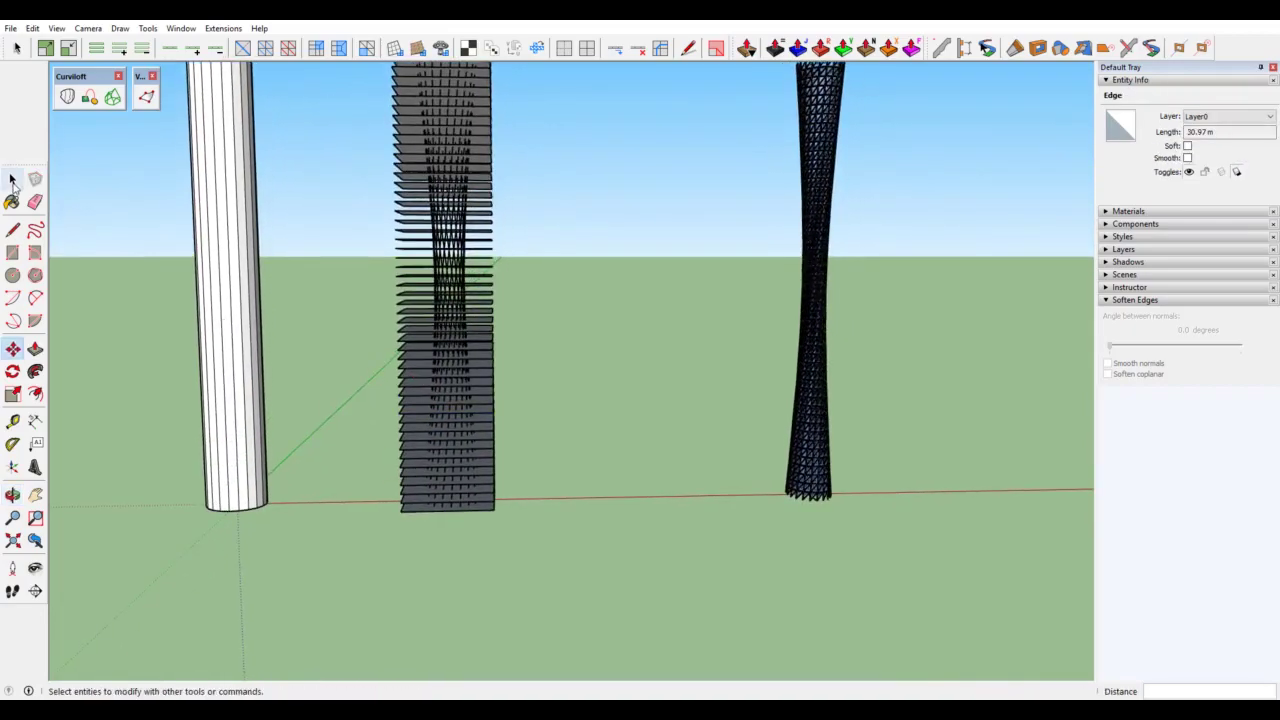
{"action": "left_click", "coordinate": [487, 495]}
{"action": "scroll", "coordinate": [487, 495], "scroll_direction": "up", "scroll_amount": 3}
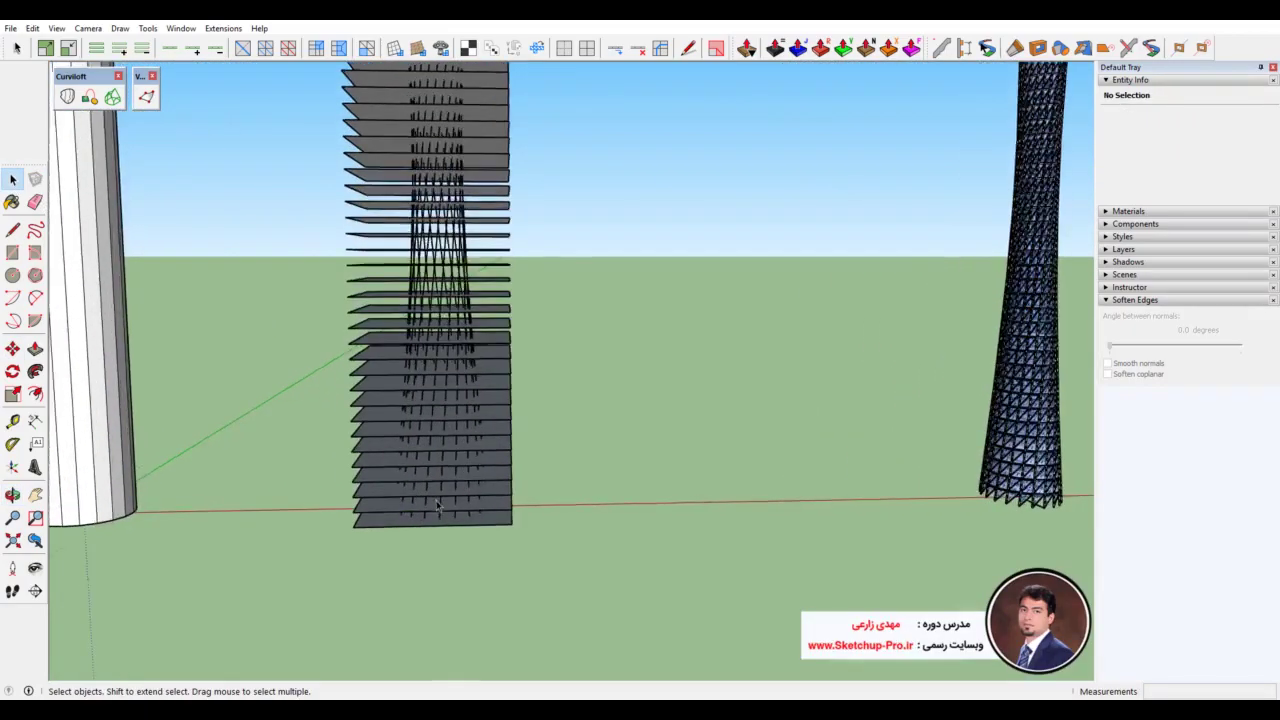
{"action": "scroll", "coordinate": [450, 480], "scroll_direction": "up", "scroll_amount": 3}
{"action": "scroll", "coordinate": [390, 463], "scroll_direction": "up", "scroll_amount": 2}
{"action": "scroll", "coordinate": [396, 467], "scroll_direction": "up", "scroll_amount": 1}
{"action": "middle_click_drag", "start_coordinate": [396, 467], "coordinate": [443, 480]}
{"action": "scroll", "coordinate": [443, 505], "scroll_direction": "up", "scroll_amount": 3}
{"action": "scroll", "coordinate": [383, 528], "scroll_direction": "up", "scroll_amount": 2}
{"action": "scroll", "coordinate": [383, 528], "scroll_direction": "down", "scroll_amount": 3}
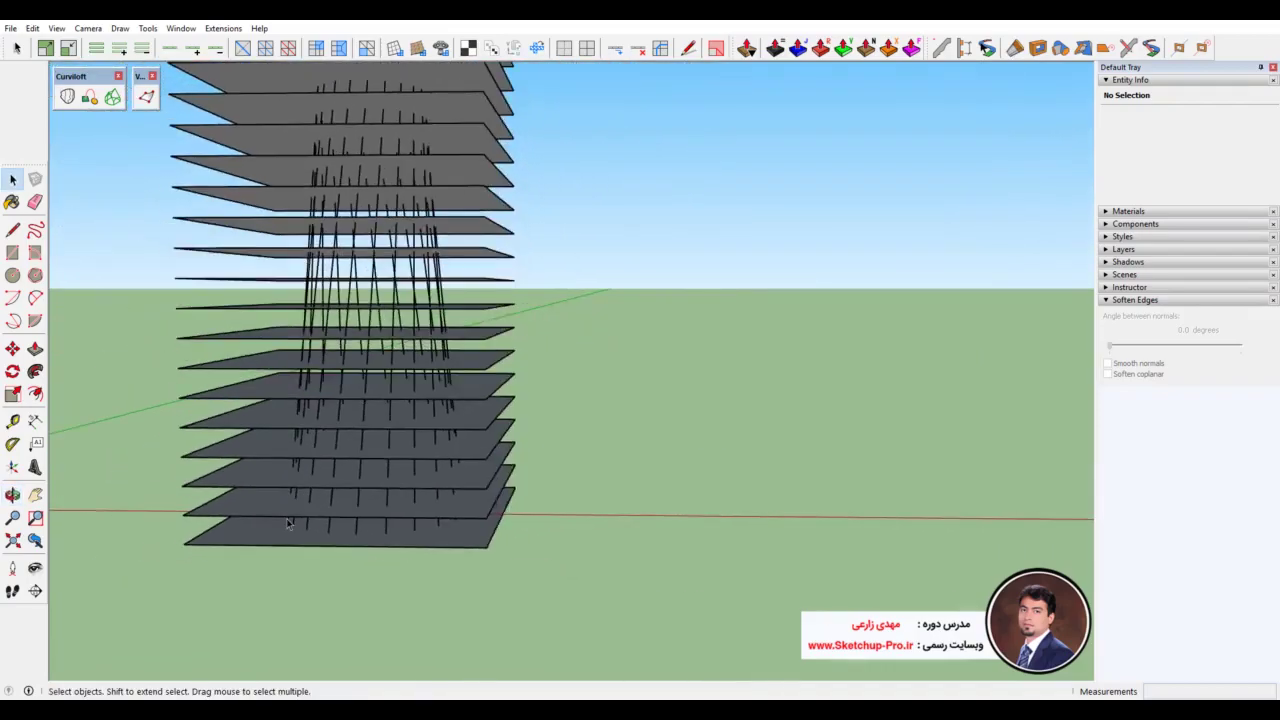
{"action": "mouse_move", "coordinate": [286, 518]}
{"action": "middle_mouse_down"}
{"action": "mouse_move", "coordinate": [988, 500]}
{"action": "mouse_move", "coordinate": [705, 537]}
{"action": "middle_mouse_up"}
{"action": "scroll", "coordinate": [988, 500], "scroll_direction": "up", "scroll_amount": 4}
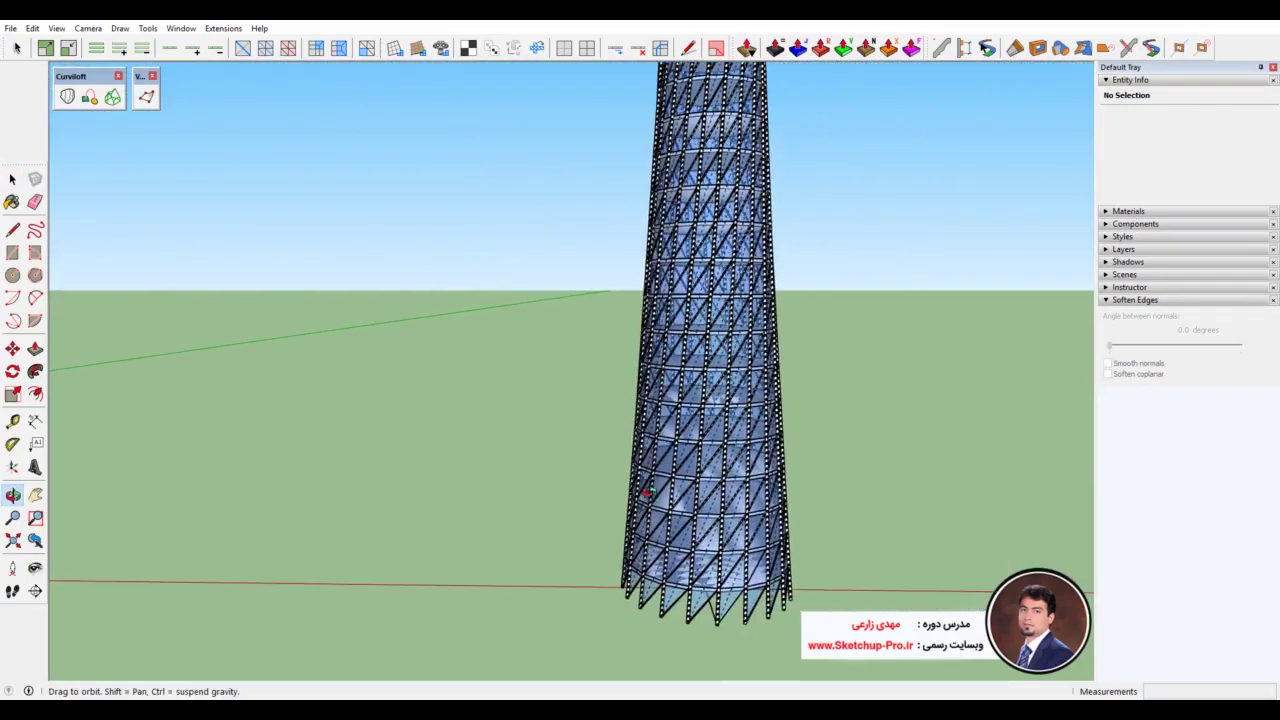
{"action": "scroll", "coordinate": [705, 537], "scroll_direction": "up", "scroll_amount": 1}
{"action": "scroll", "coordinate": [705, 537], "scroll_direction": "up", "scroll_amount": 2}
{"action": "scroll", "coordinate": [705, 537], "scroll_direction": "up", "scroll_amount": 2}
{"action": "left_click", "coordinate": [705, 537]}
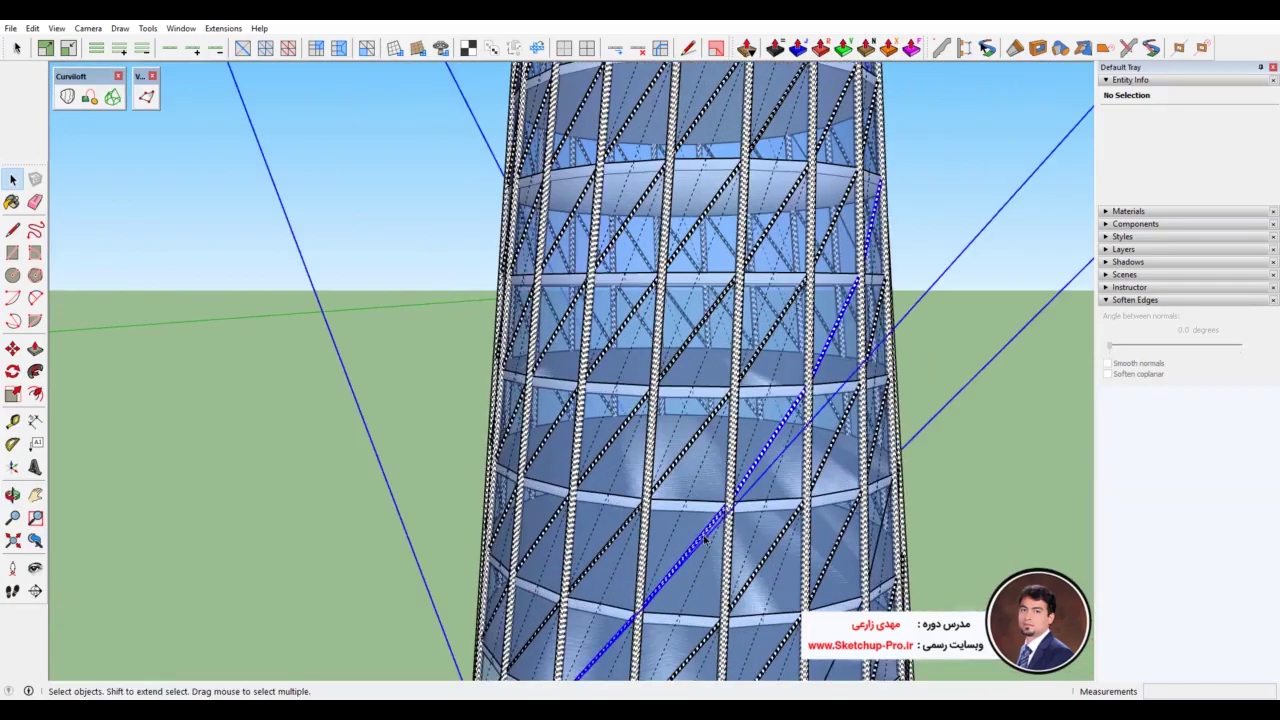
{"action": "scroll", "coordinate": [705, 537], "scroll_direction": "down", "scroll_amount": 2}
{"action": "scroll", "coordinate": [705, 537], "scroll_direction": "down", "scroll_amount": 3}
{"action": "scroll", "coordinate": [900, 450], "scroll_direction": "down", "scroll_amount": 3}
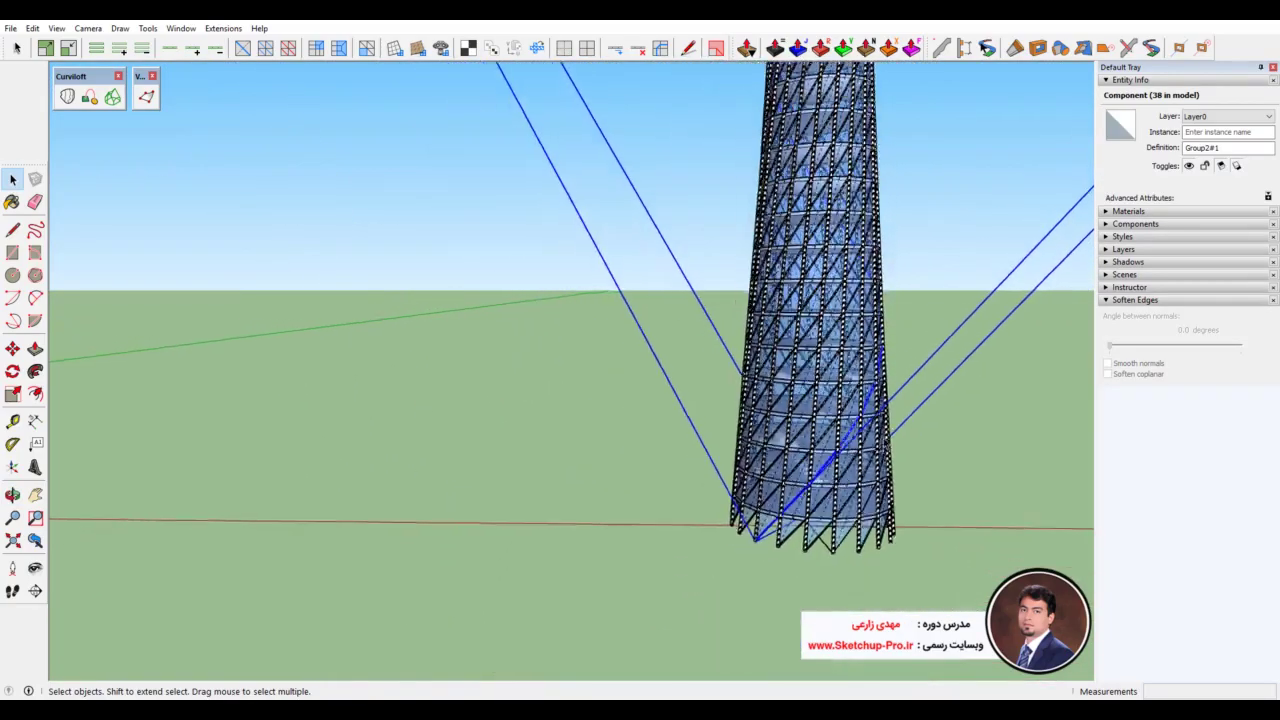
{"action": "scroll", "coordinate": [900, 450], "scroll_direction": "down", "scroll_amount": 3}
{"action": "scroll", "coordinate": [255, 487], "scroll_direction": "up", "scroll_amount": 2}
{"action": "scroll", "coordinate": [255, 487], "scroll_direction": "up", "scroll_amount": 3}
{"action": "scroll", "coordinate": [255, 487], "scroll_direction": "up", "scroll_amount": 3}
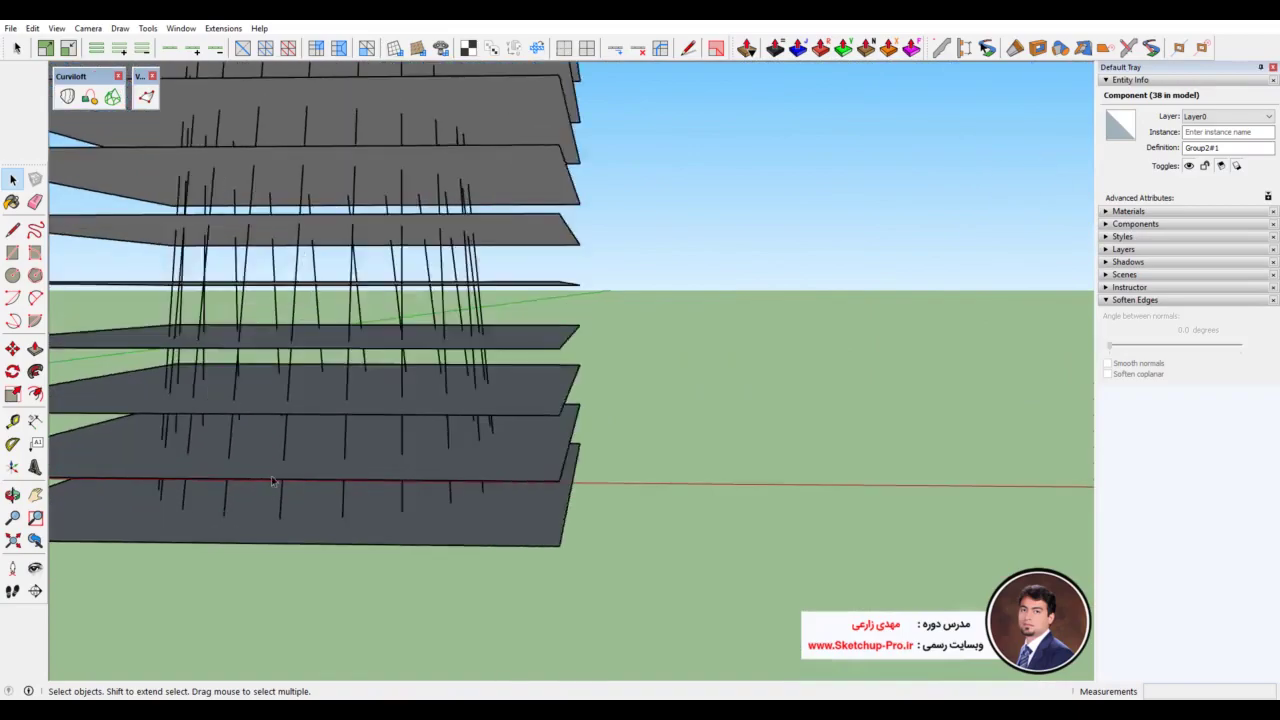
{"action": "scroll", "coordinate": [280, 477], "scroll_direction": "up", "scroll_amount": 2}
{"action": "mouse_move", "coordinate": [280, 477]}
{"action": "middle_mouse_down"}
{"action": "mouse_move", "coordinate": [390, 512]}
{"action": "mouse_move", "coordinate": [383, 503]}
{"action": "mouse_move", "coordinate": [331, 549]}
{"action": "mouse_move", "coordinate": [295, 556]}
{"action": "middle_mouse_up"}
{"action": "scroll", "coordinate": [390, 512], "scroll_direction": "up", "scroll_amount": 2}
Step: Draw a 4.44 m diagonal from one member's bottom endpoint to the next member's top
{"action": "left_click", "coordinate": [390, 516]}
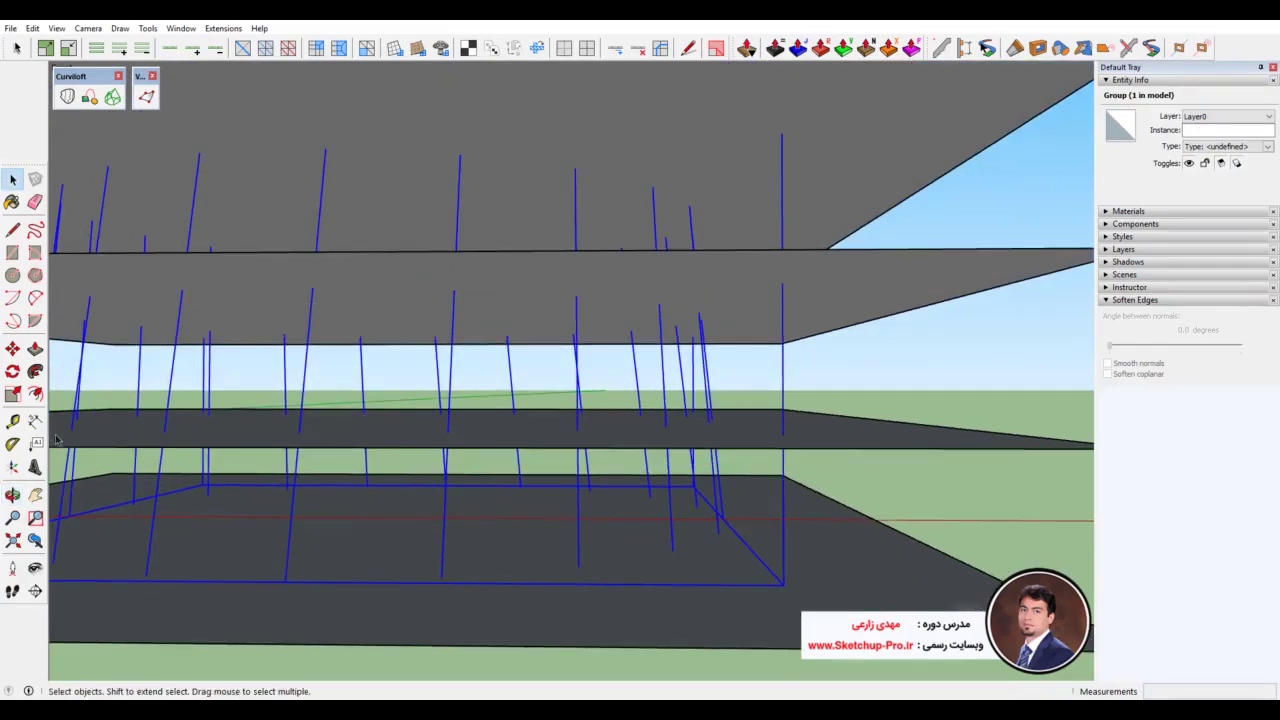
{"action": "left_click", "coordinate": [13, 231]}
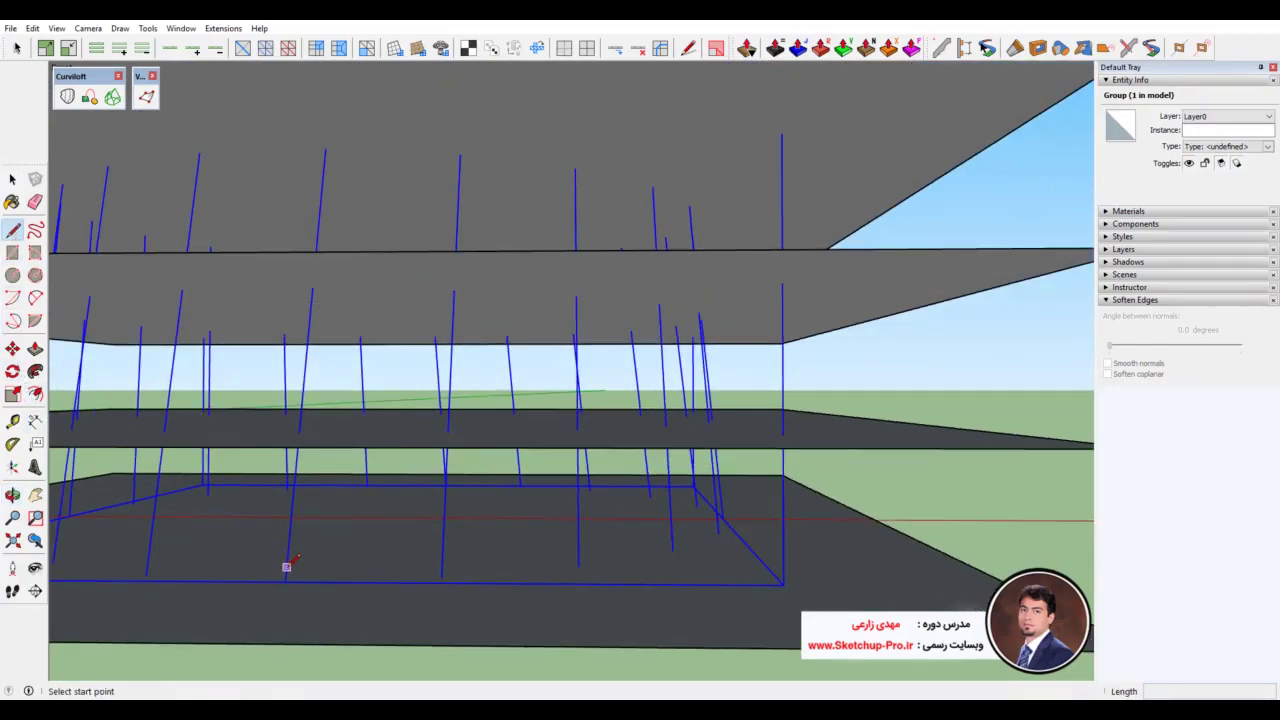
{"action": "mouse_move", "coordinate": [287, 566]}
{"action": "middle_mouse_down"}
{"action": "mouse_move", "coordinate": [283, 497]}
{"action": "mouse_move", "coordinate": [249, 491]}
{"action": "mouse_move", "coordinate": [256, 509]}
{"action": "middle_mouse_up"}
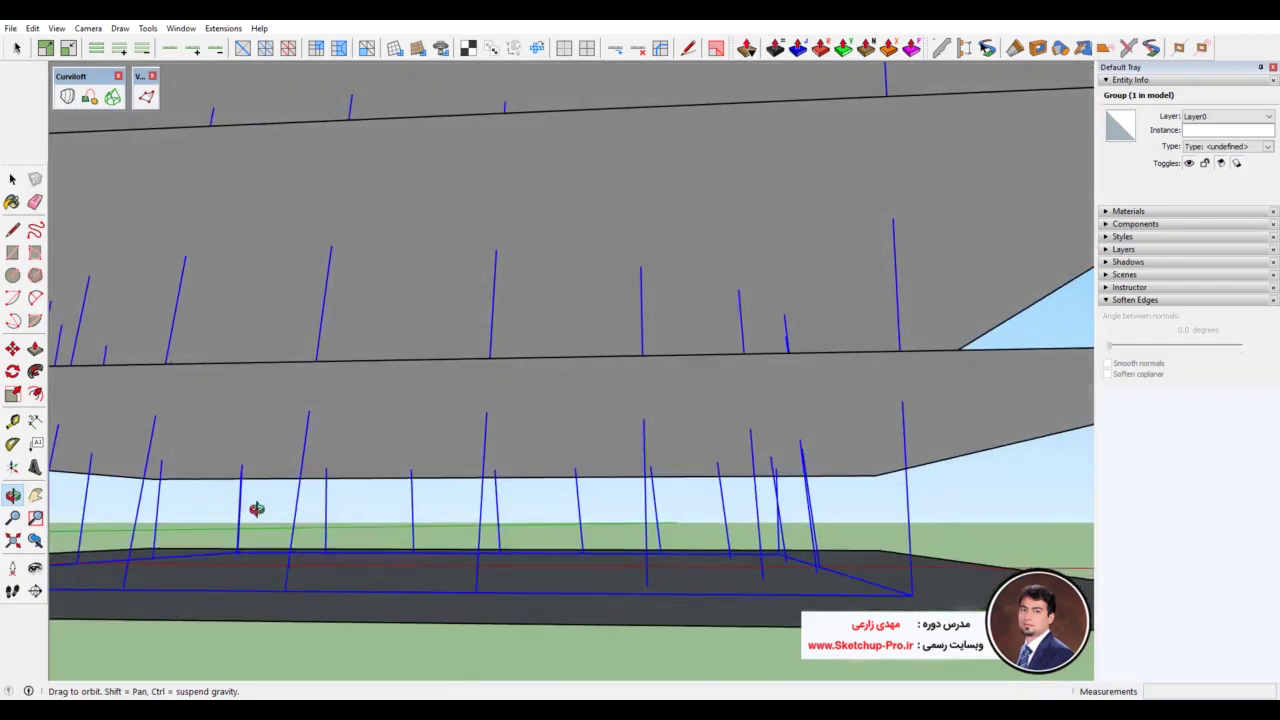
{"action": "left_click", "coordinate": [285, 590]}
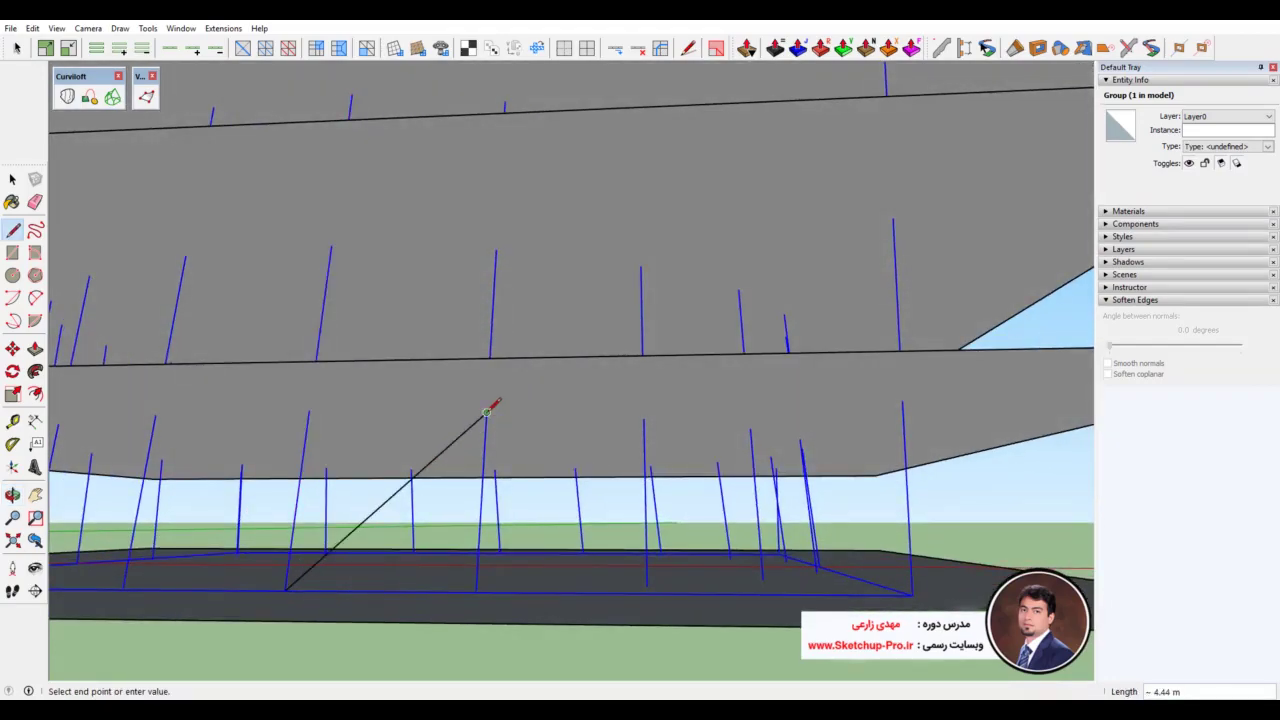
{"action": "left_click", "coordinate": [486, 412]}
{"action": "left_click", "coordinate": [11, 180]}
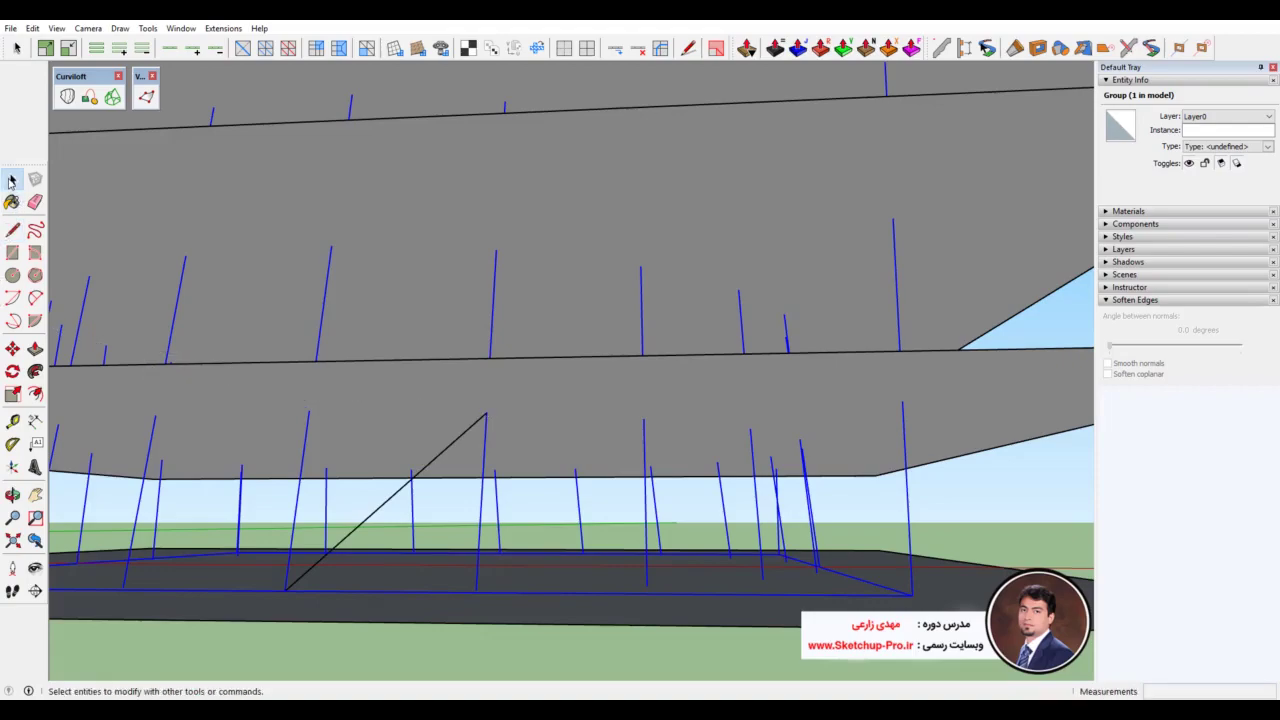
Step: Split the diagonal at its midpoint and select its lower half and the member group
{"action": "left_click", "coordinate": [16, 233]}
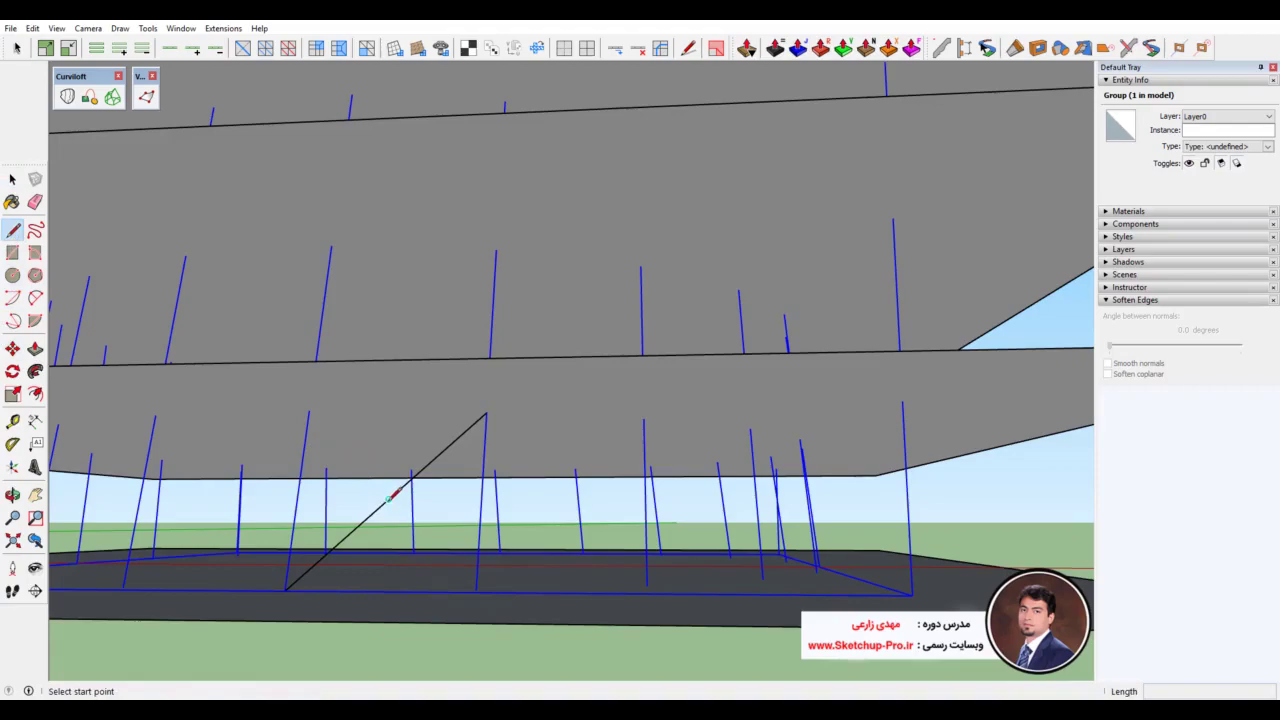
{"action": "left_click", "coordinate": [389, 498]}
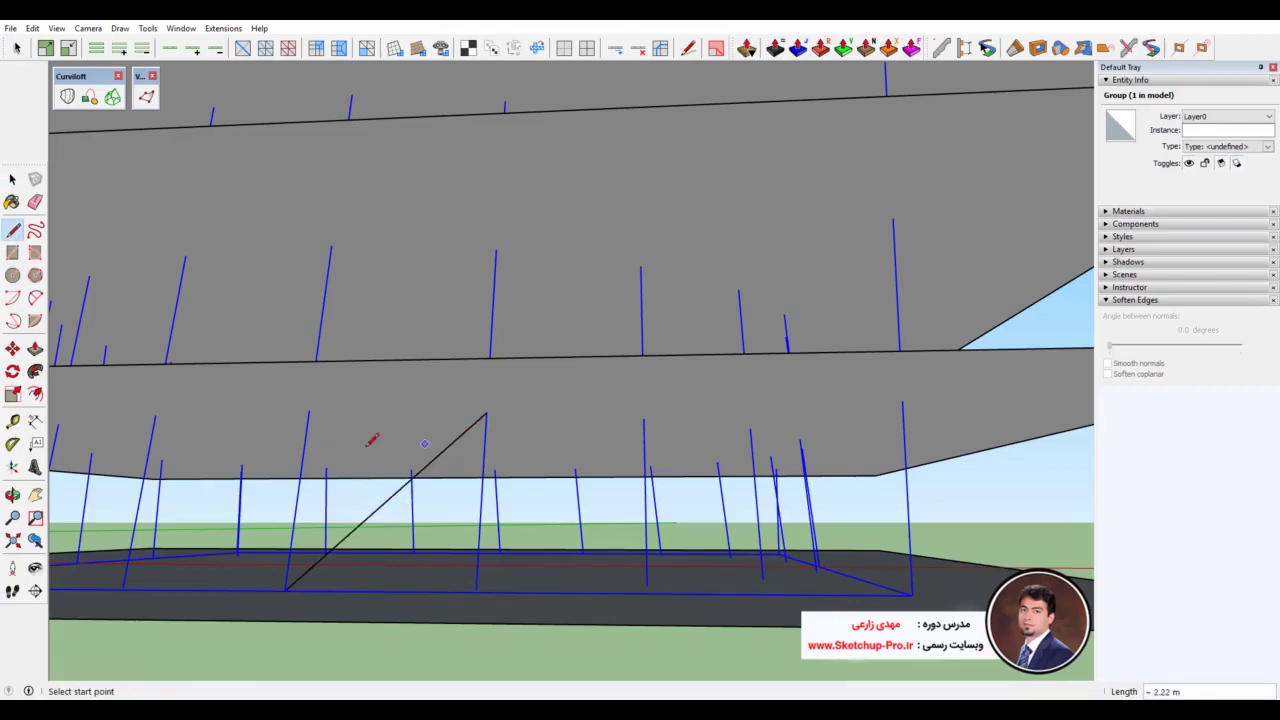
{"action": "left_click", "coordinate": [12, 179]}
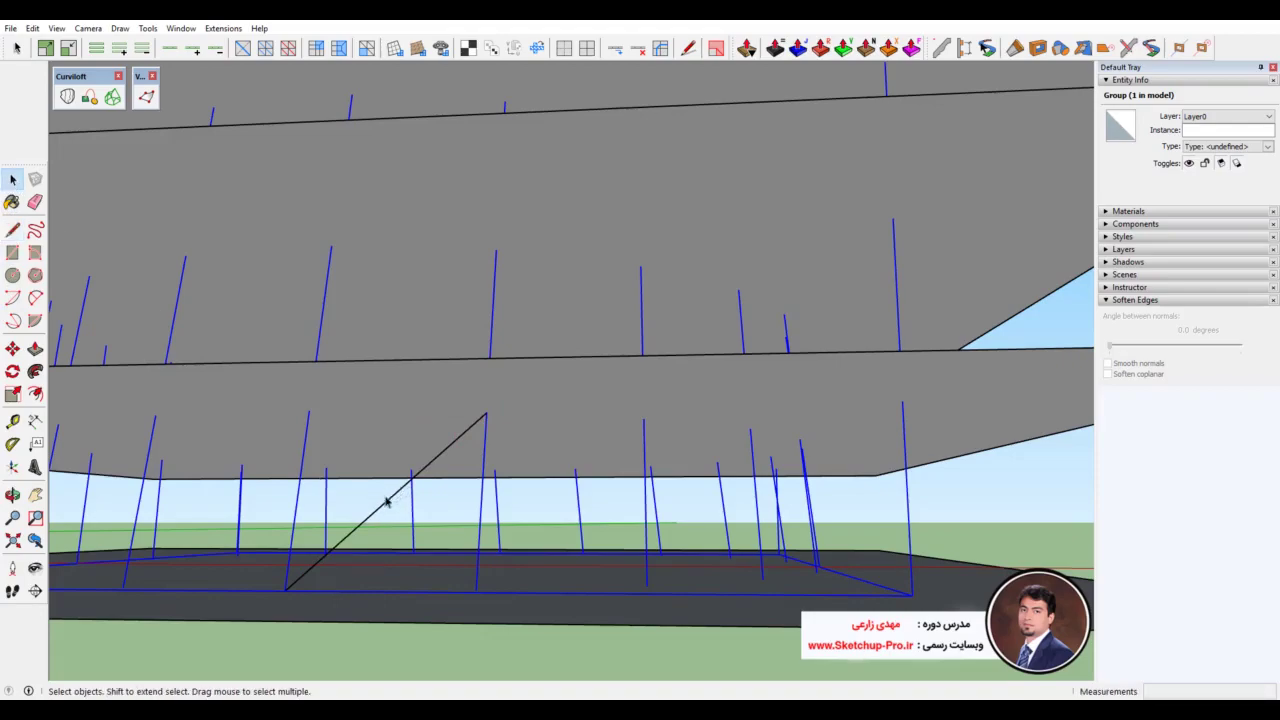
{"action": "left_click", "coordinate": [365, 535]}
{"action": "left_click", "coordinate": [381, 508]}
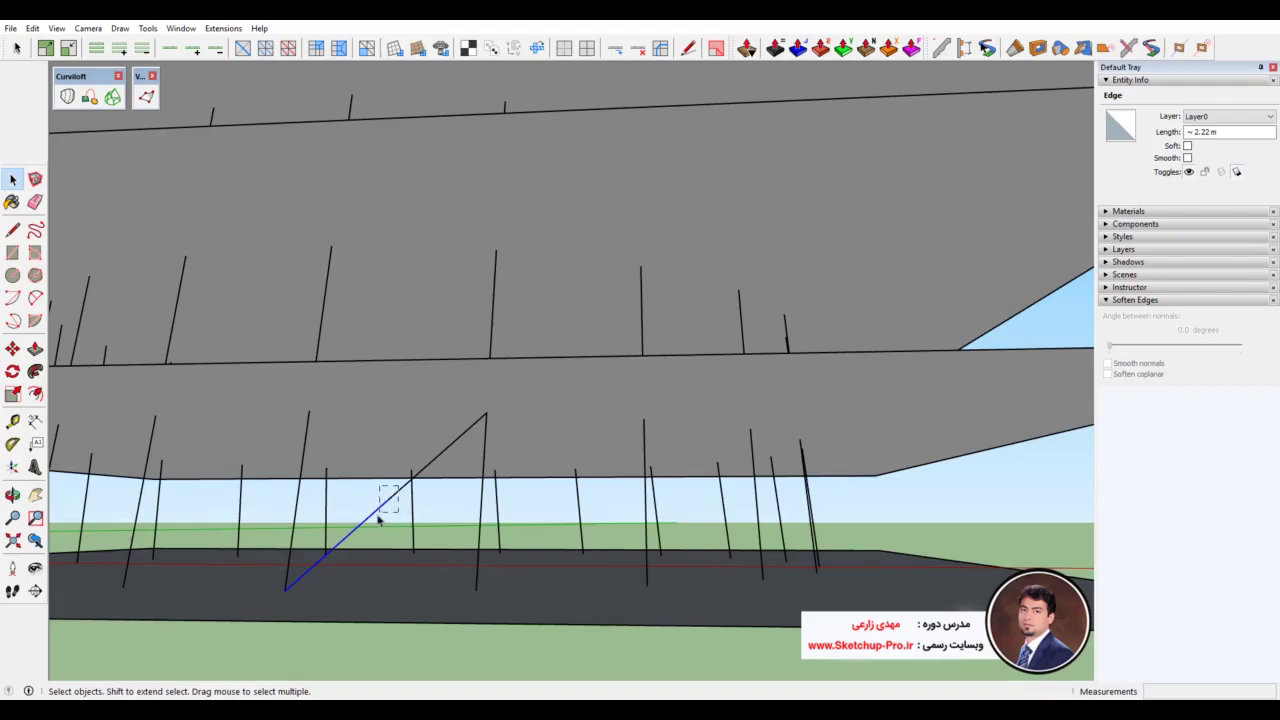
{"action": "left_click", "coordinate": [388, 519]}
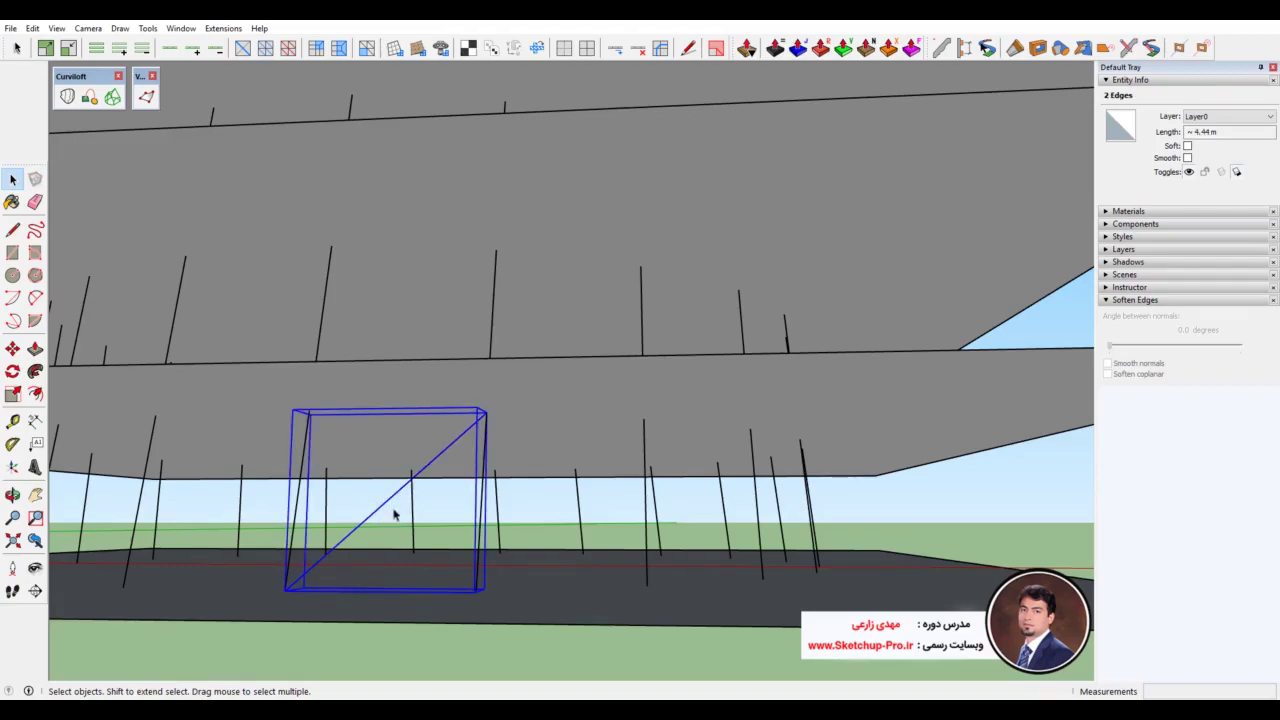
{"action": "middle_click_drag", "start_coordinate": [388, 519], "coordinate": [409, 551]}
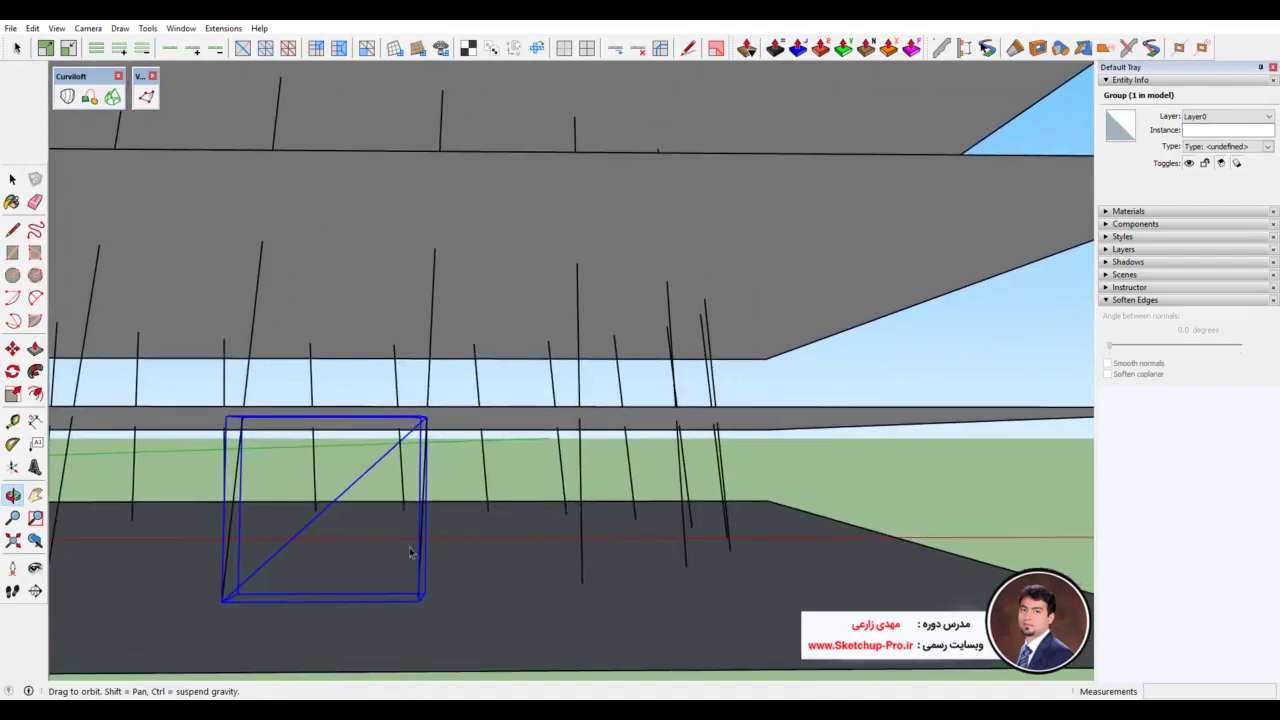
Step: Inside the member group, draw the first diagonal edges from a grid line's base up one floor each
{"action": "double_click", "coordinate": [352, 491]}
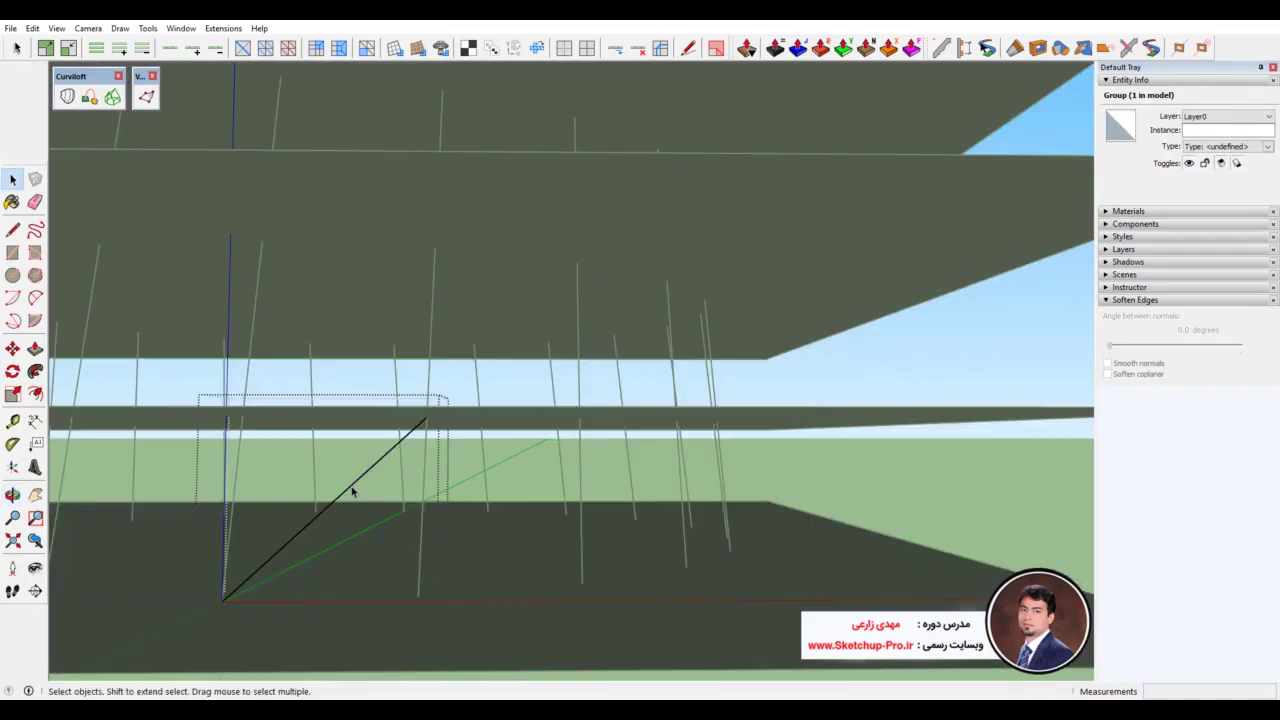
{"action": "mouse_move", "coordinate": [409, 429]}
{"action": "middle_mouse_down"}
{"action": "mouse_move", "coordinate": [369, 400]}
{"action": "mouse_move", "coordinate": [197, 423]}
{"action": "middle_mouse_up"}
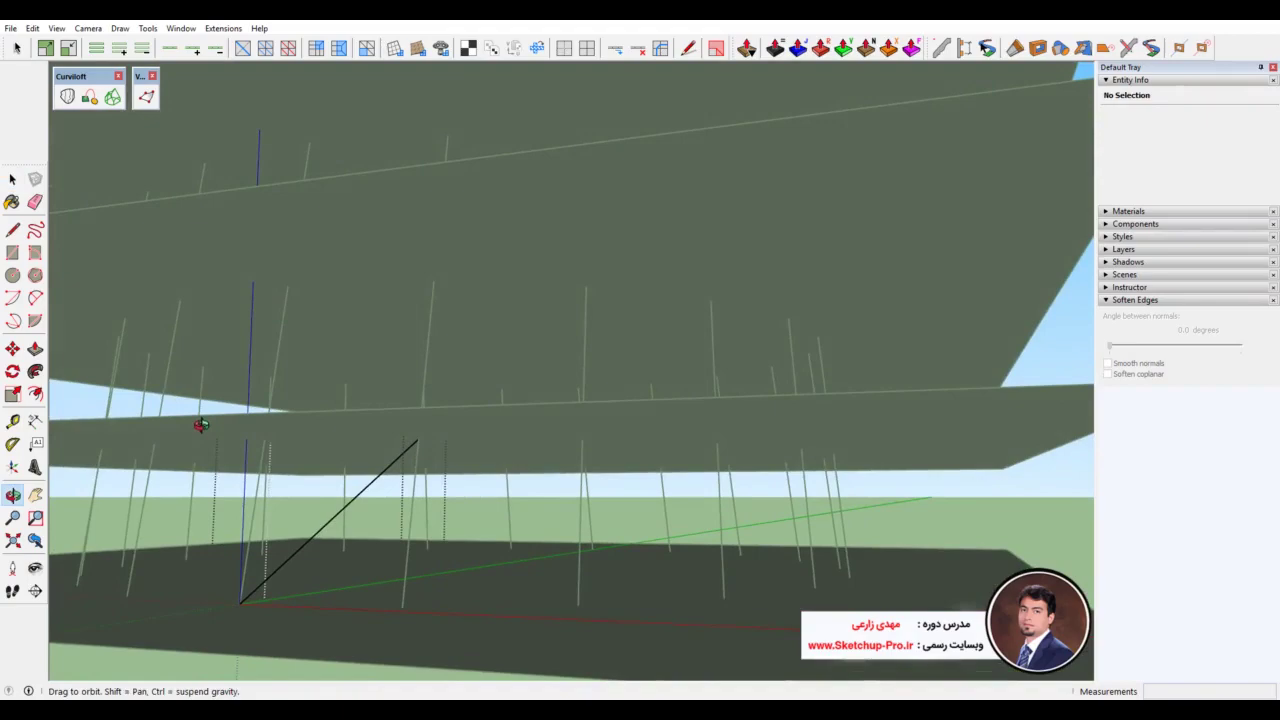
{"action": "left_click", "coordinate": [12, 231]}
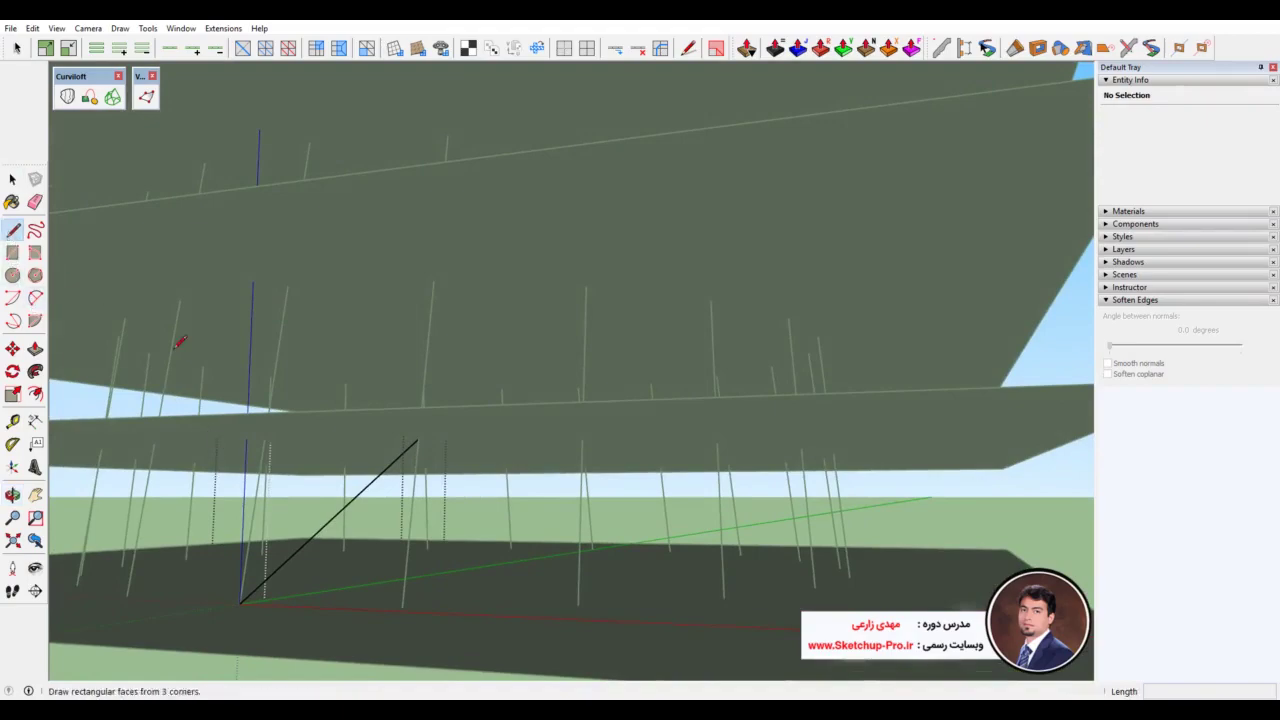
{"action": "left_click", "coordinate": [419, 437]}
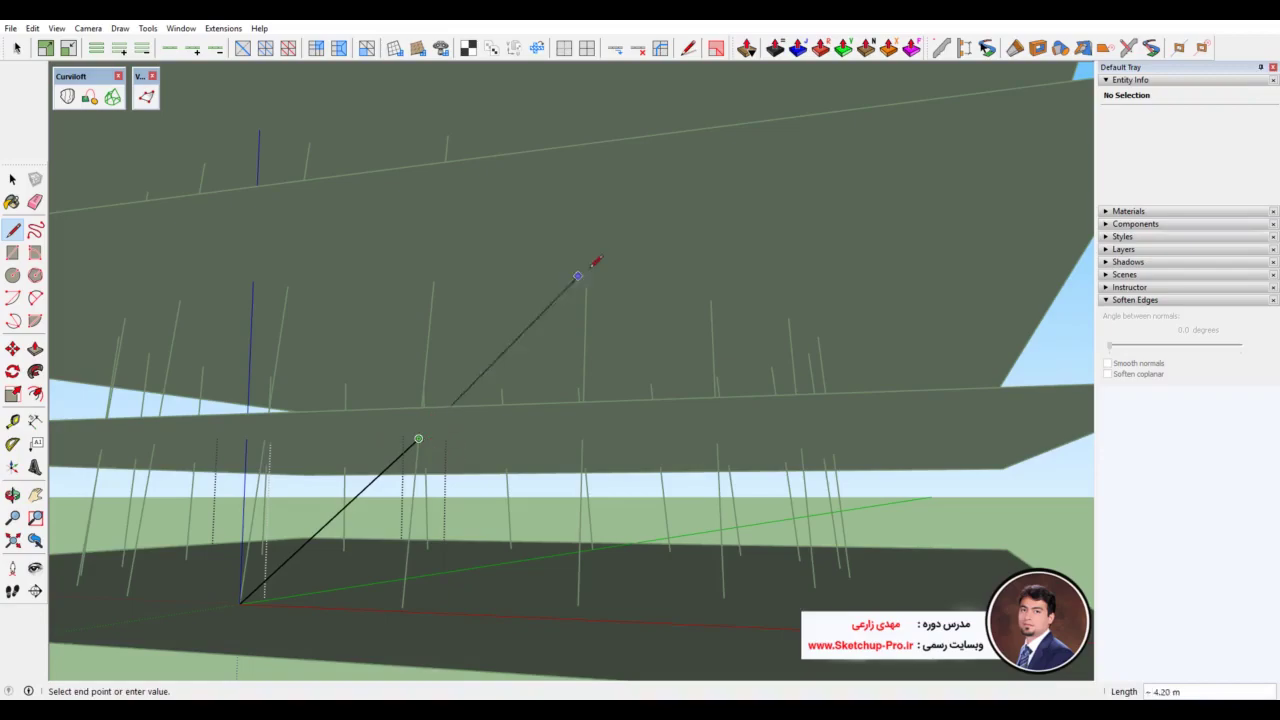
{"action": "mouse_move", "coordinate": [597, 293]}
{"action": "middle_mouse_down"}
{"action": "mouse_move", "coordinate": [481, 324]}
{"action": "mouse_move", "coordinate": [663, 318]}
{"action": "middle_mouse_up"}
{"action": "left_click", "coordinate": [541, 291]}
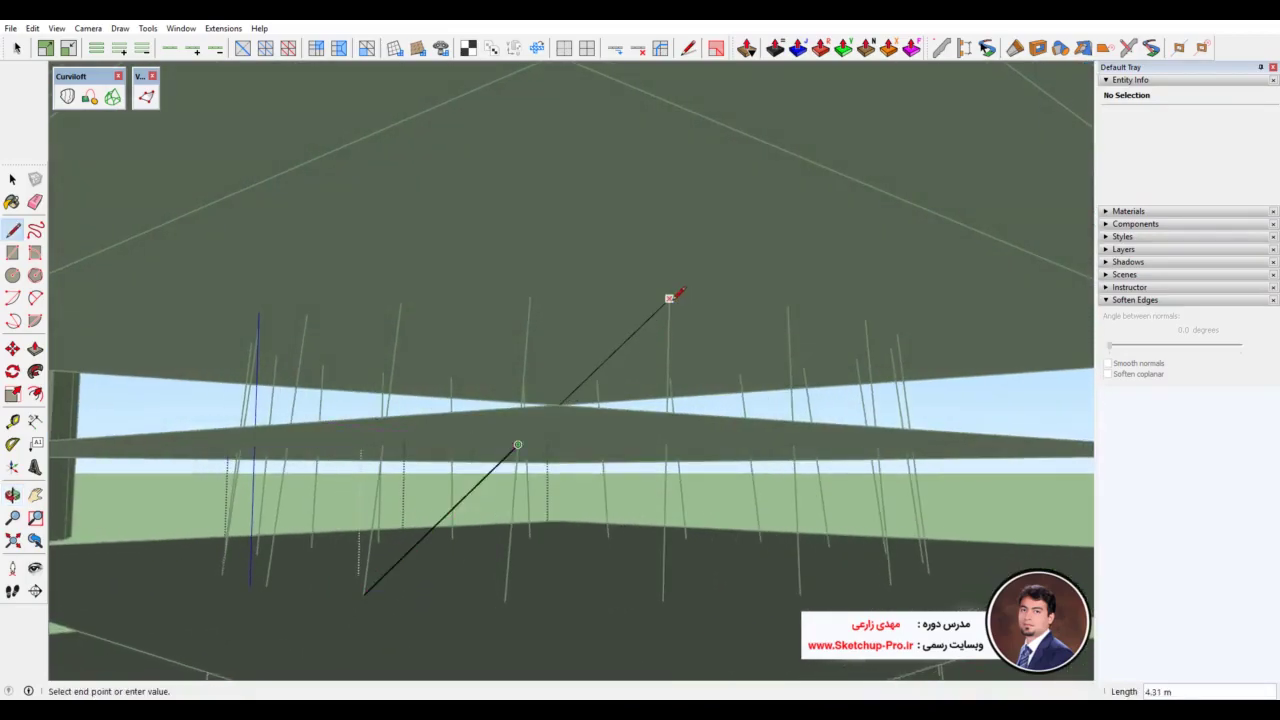
{"action": "left_click", "coordinate": [670, 298]}
Step: Continue the diagonal chain floor by floor through the upper grid lines and finish it
{"action": "middle_click_drag", "start_coordinate": [736, 240], "coordinate": [366, 406]}
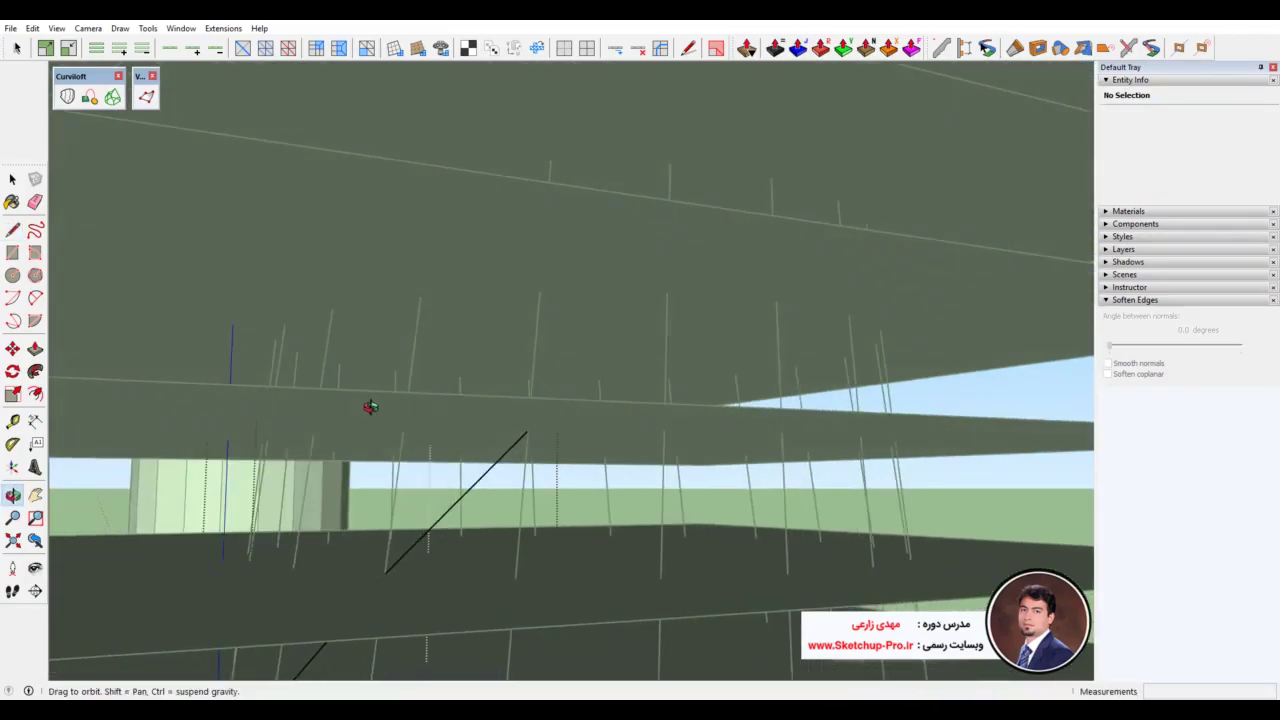
{"action": "middle_click_drag", "start_coordinate": [669, 286], "coordinate": [422, 384]}
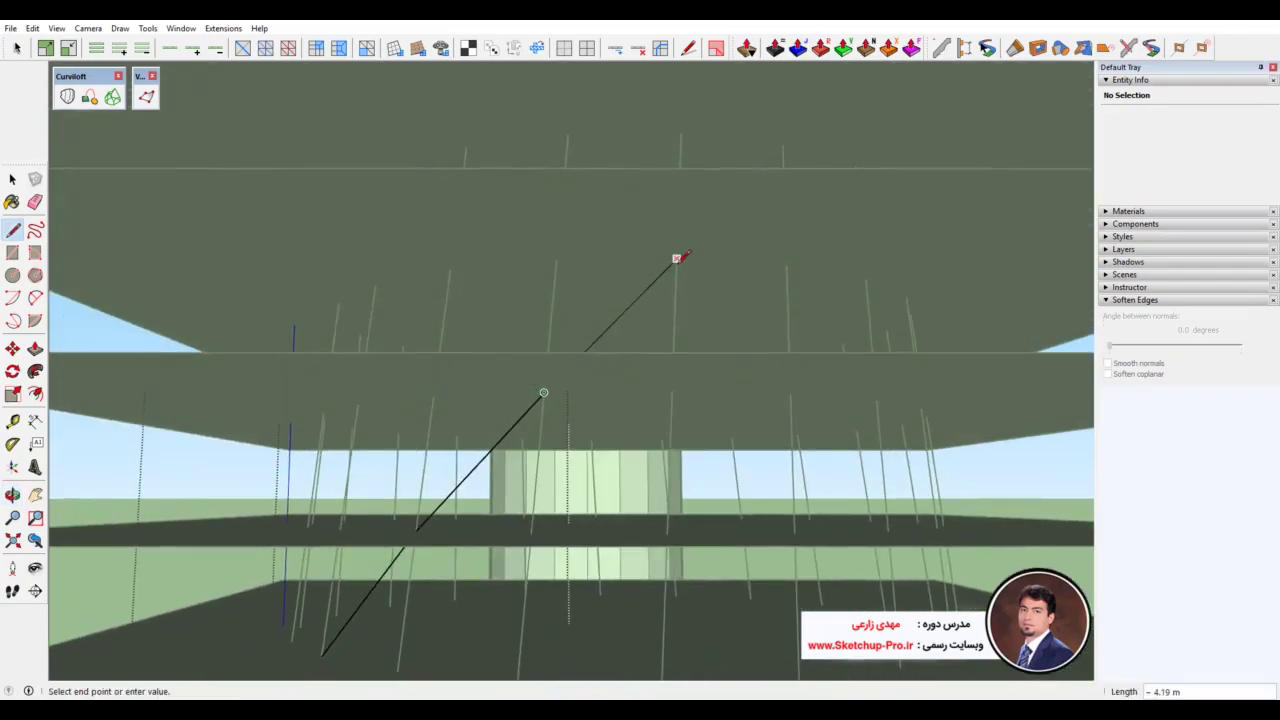
{"action": "middle_click_drag", "start_coordinate": [676, 258], "coordinate": [523, 374]}
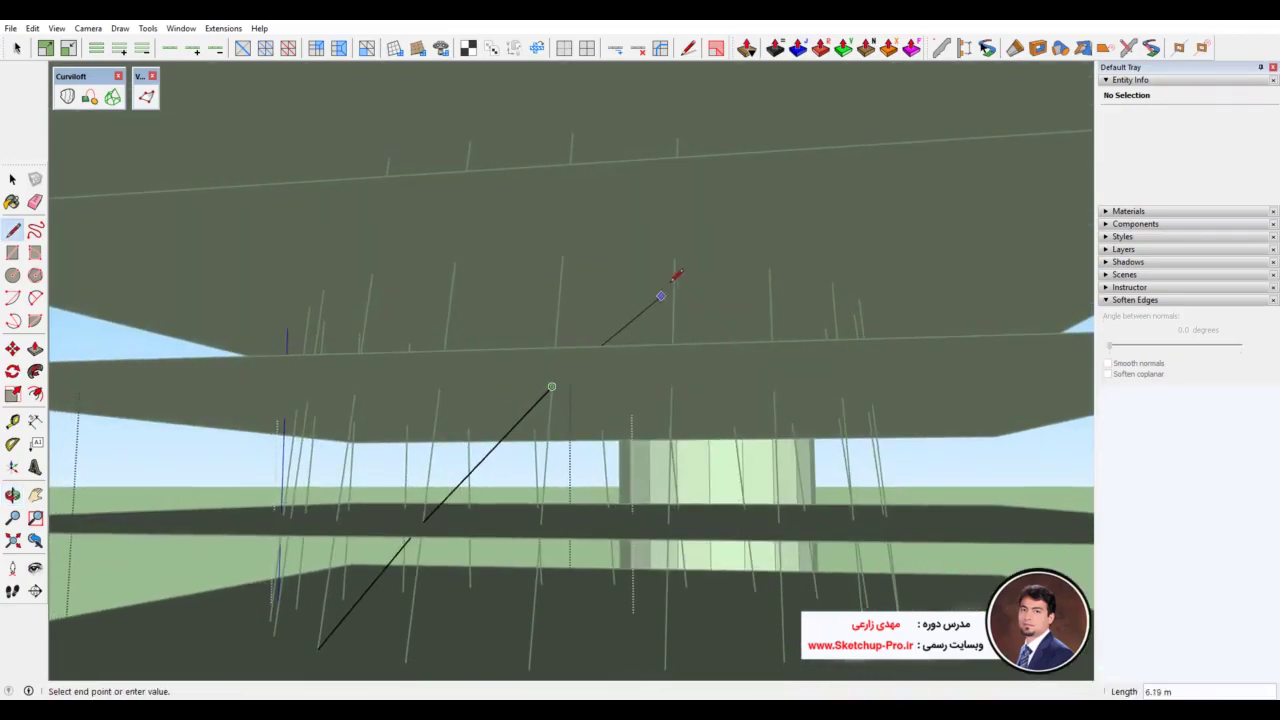
{"action": "middle_click_drag", "start_coordinate": [680, 255], "coordinate": [503, 400]}
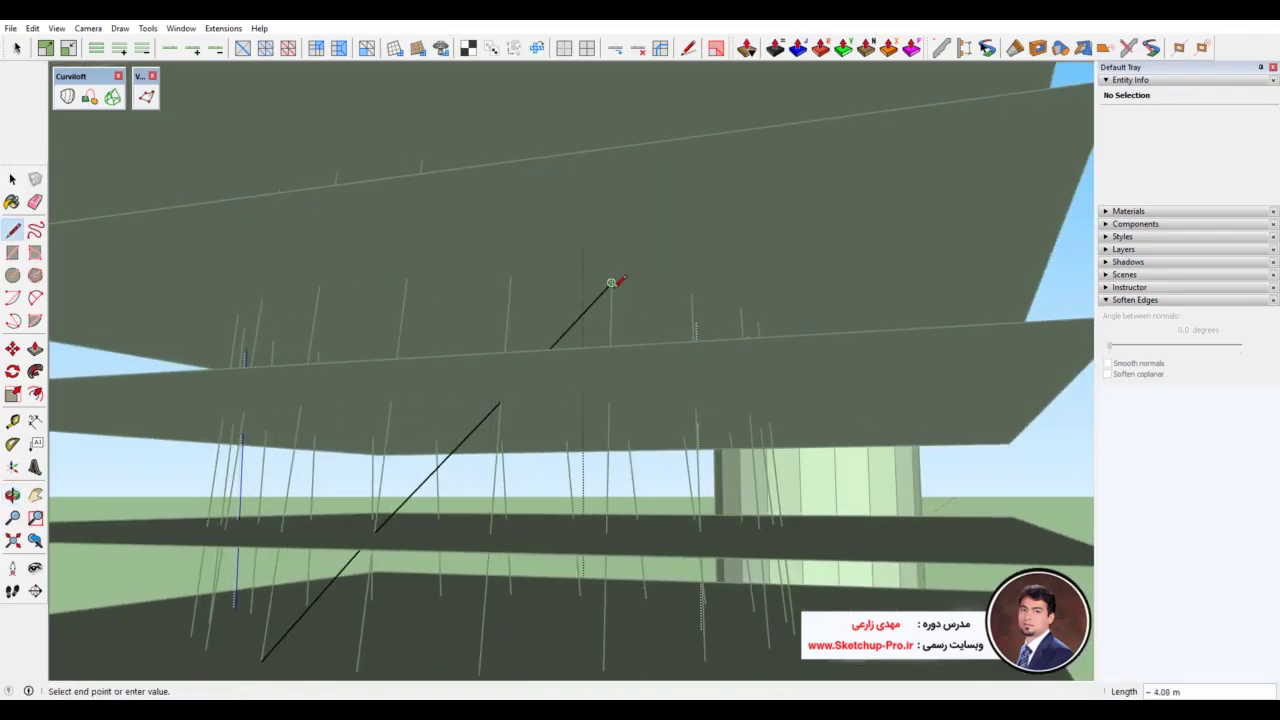
{"action": "middle_click_drag", "start_coordinate": [616, 283], "coordinate": [544, 374]}
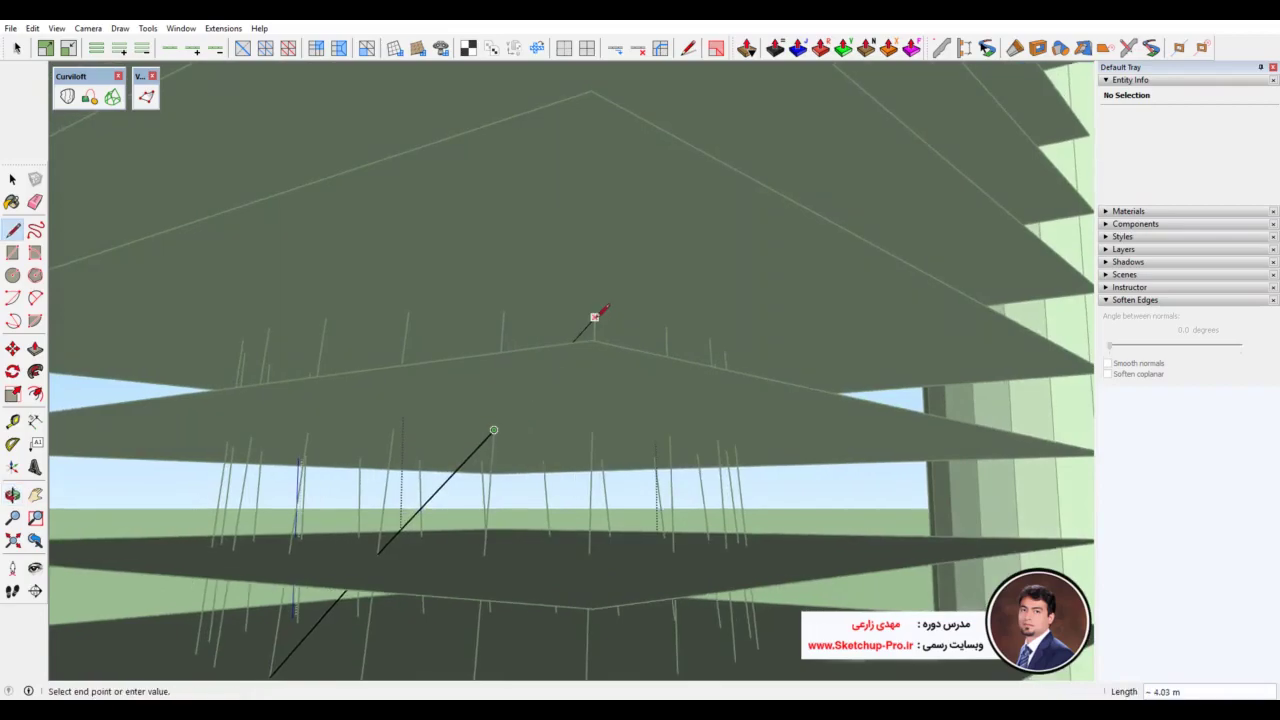
{"action": "mouse_move", "coordinate": [630, 280]}
{"action": "middle_mouse_down"}
{"action": "mouse_move", "coordinate": [690, 323]}
{"action": "mouse_move", "coordinate": [664, 297]}
{"action": "middle_mouse_up"}
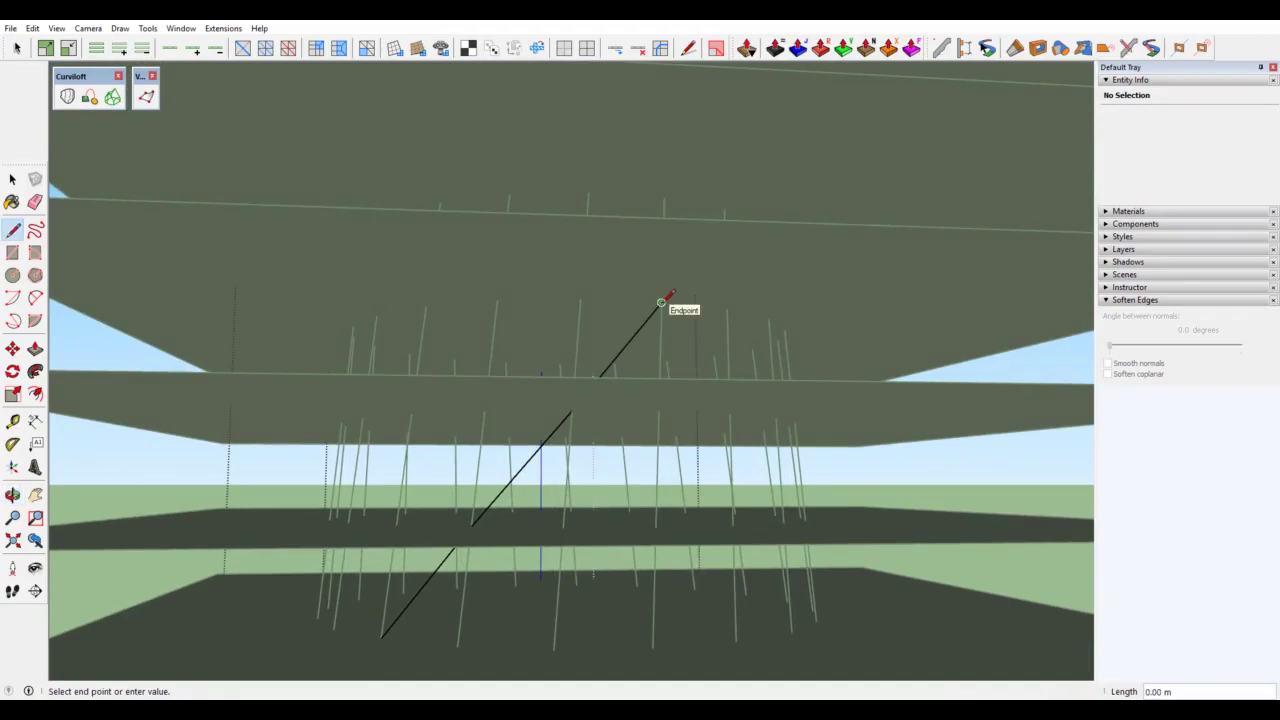
{"action": "middle_click_drag", "start_coordinate": [667, 297], "coordinate": [666, 294]}
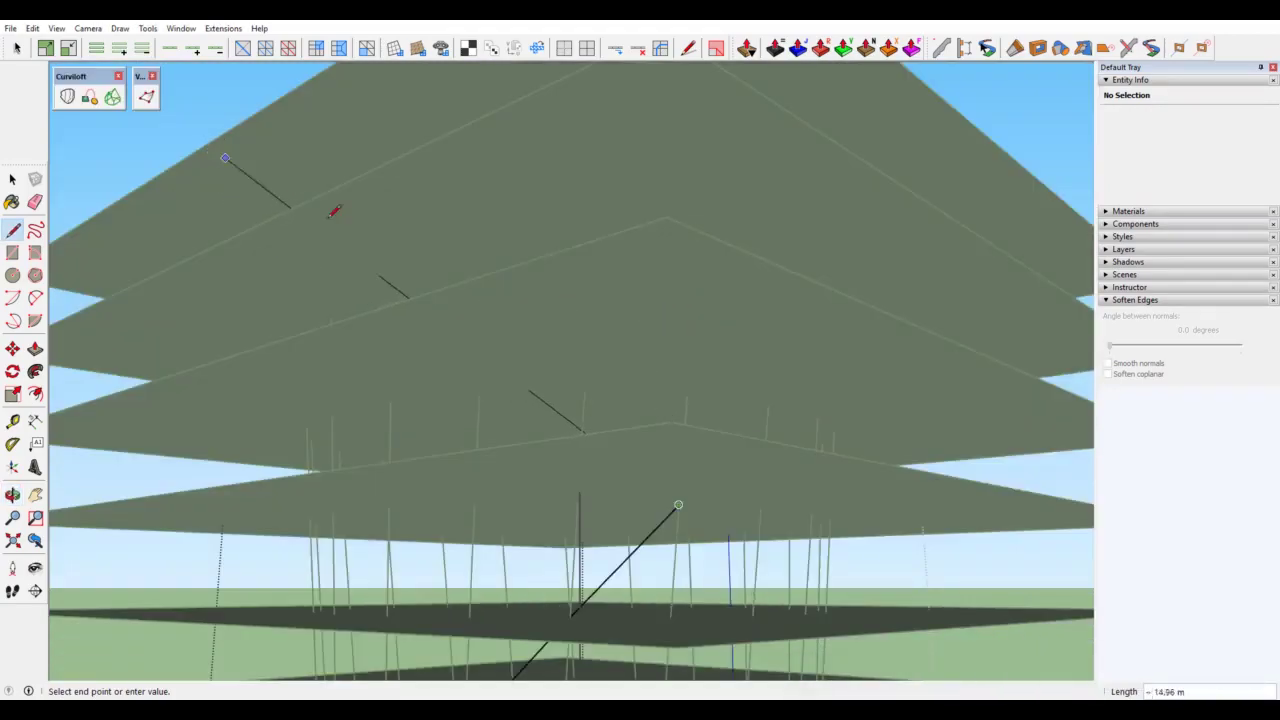
{"action": "mouse_move", "coordinate": [707, 368]}
{"action": "middle_mouse_down"}
{"action": "mouse_move", "coordinate": [614, 357]}
{"action": "mouse_move", "coordinate": [580, 406]}
{"action": "mouse_move", "coordinate": [571, 380]}
{"action": "mouse_move", "coordinate": [686, 416]}
{"action": "mouse_move", "coordinate": [651, 386]}
{"action": "middle_mouse_up"}
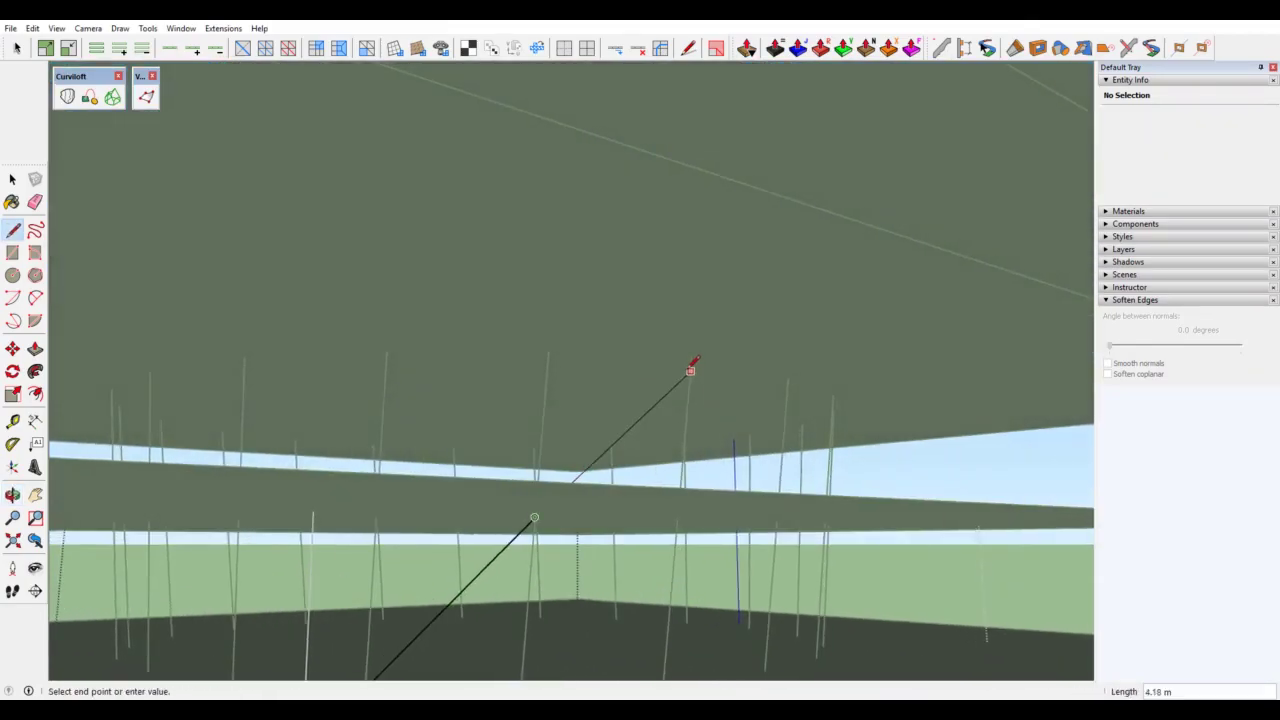
{"action": "left_click", "coordinate": [690, 370]}
{"action": "mouse_move", "coordinate": [714, 277]}
{"action": "middle_mouse_down"}
{"action": "mouse_move", "coordinate": [631, 391]}
{"action": "mouse_move", "coordinate": [471, 414]}
{"action": "mouse_move", "coordinate": [563, 360]}
{"action": "middle_mouse_up"}
{"action": "left_click", "coordinate": [675, 306]}
{"action": "mouse_move", "coordinate": [675, 306]}
{"action": "middle_mouse_down"}
{"action": "mouse_move", "coordinate": [743, 246]}
{"action": "mouse_move", "coordinate": [586, 391]}
{"action": "mouse_move", "coordinate": [500, 400]}
{"action": "mouse_move", "coordinate": [529, 391]}
{"action": "middle_mouse_up"}
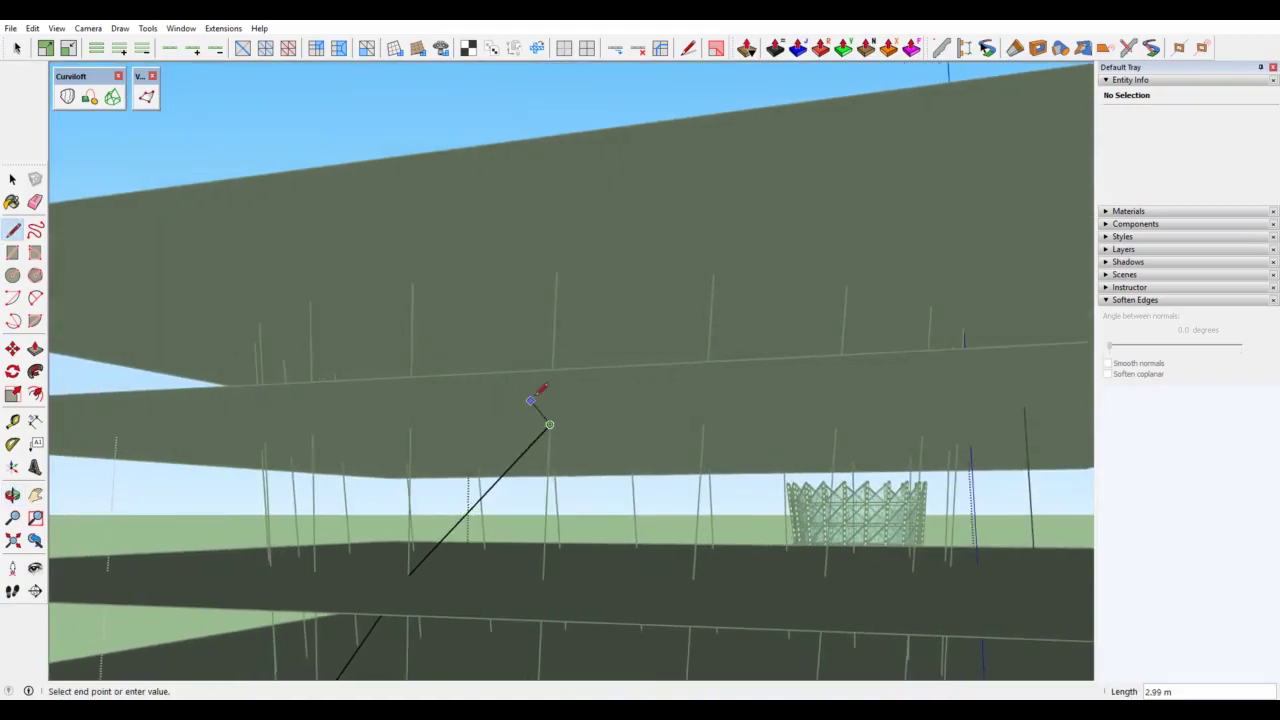
{"action": "left_click", "coordinate": [714, 272]}
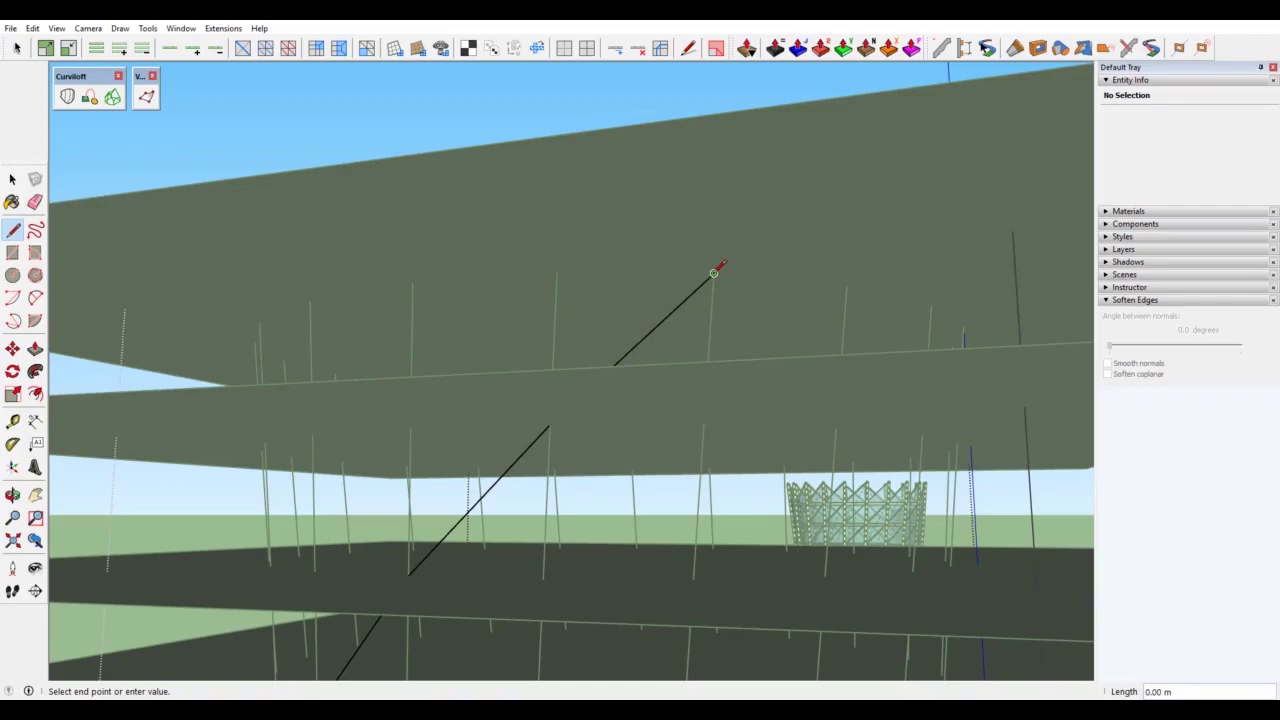
{"action": "key", "text": "Escape"}
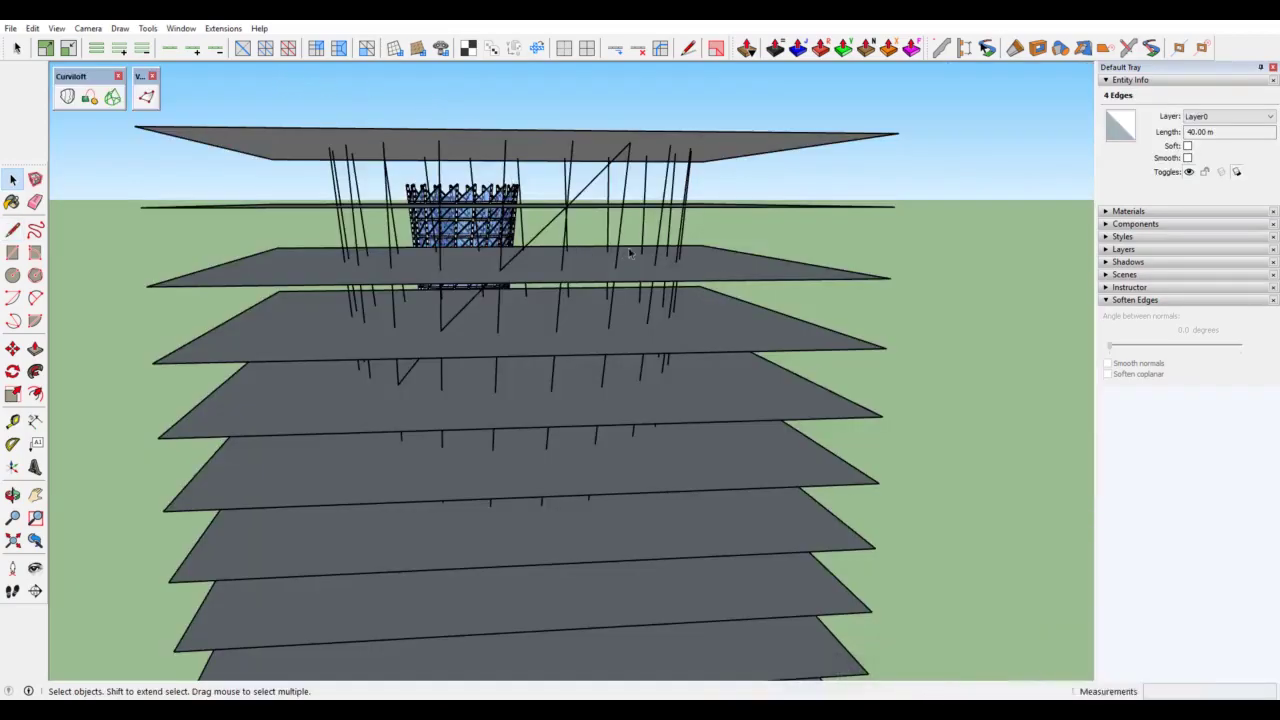
Step: View the whole floor stack head-on and select the group of grid lines
{"action": "middle_click_drag", "start_coordinate": [630, 253], "coordinate": [351, 334]}
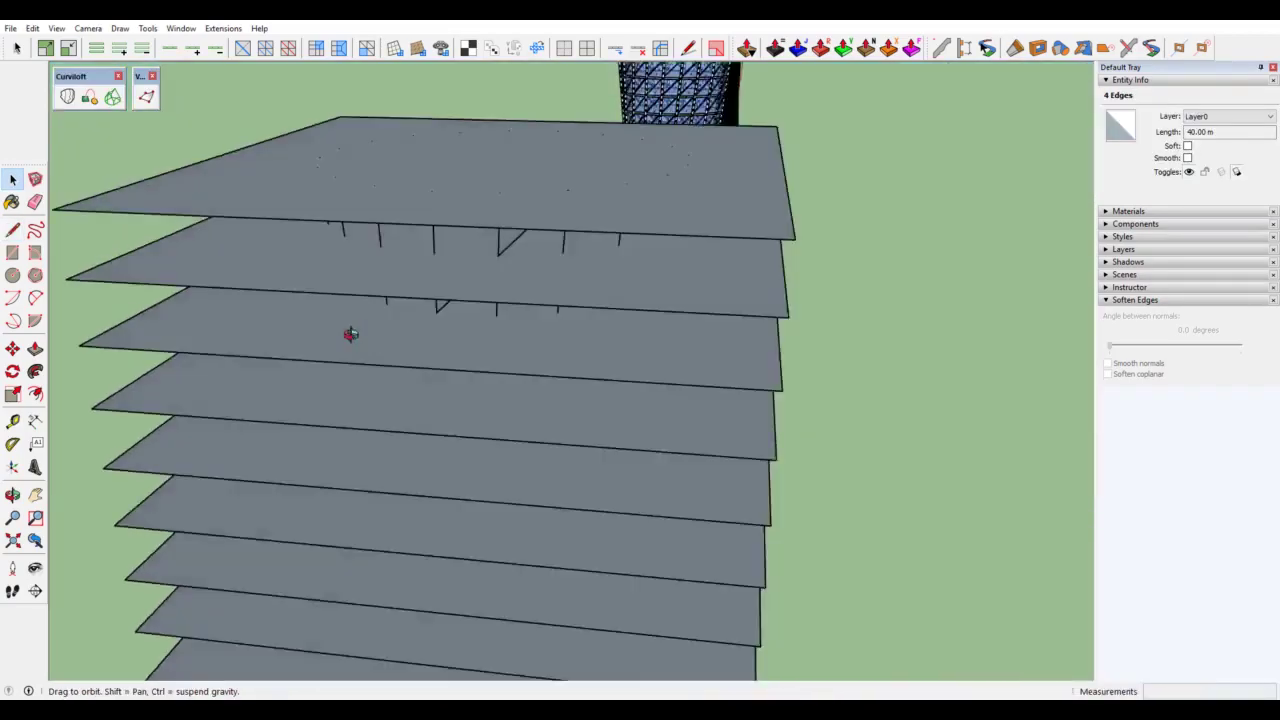
{"action": "scroll", "coordinate": [351, 334], "scroll_direction": "down", "scroll_amount": 3}
{"action": "scroll", "coordinate": [450, 420], "scroll_direction": "down", "scroll_amount": 3}
{"action": "scroll", "coordinate": [504, 492], "scroll_direction": "down", "scroll_amount": 3}
{"action": "middle_click_drag", "start_coordinate": [504, 492], "coordinate": [443, 171]}
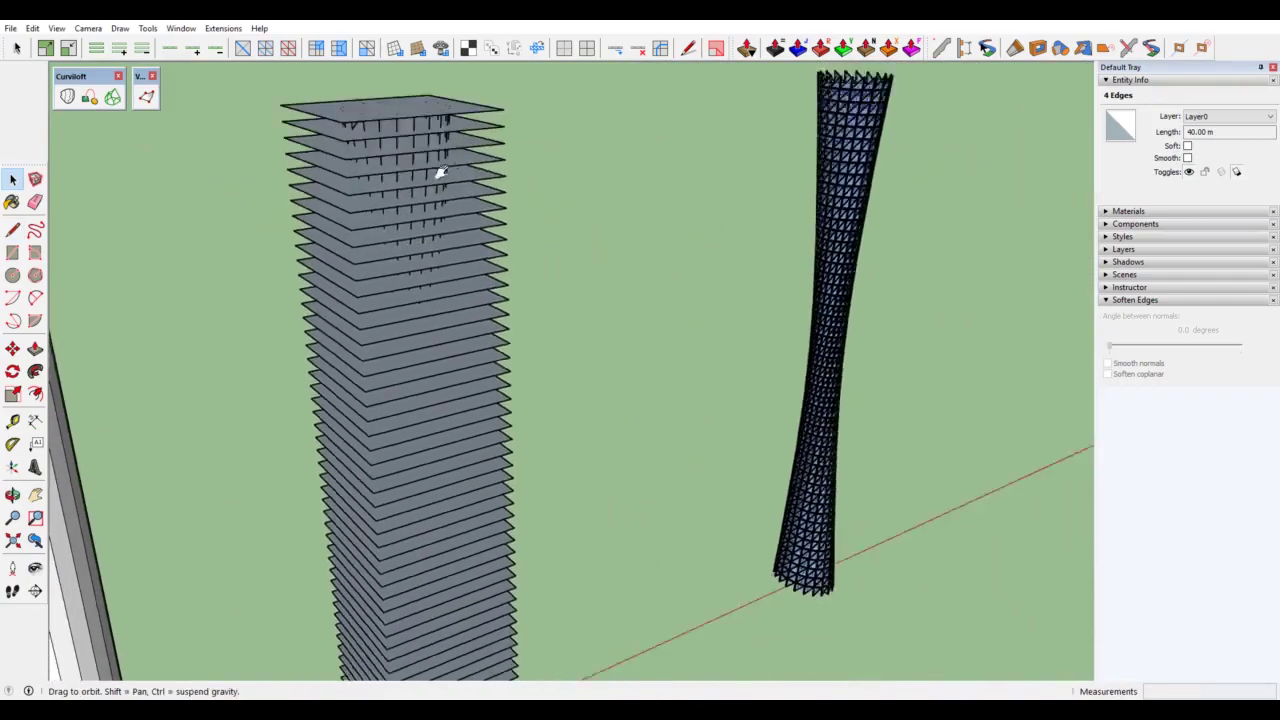
{"action": "scroll", "coordinate": [300, 320], "scroll_direction": "up", "scroll_amount": 3}
{"action": "middle_click_drag", "start_coordinate": [300, 320], "coordinate": [243, 300]}
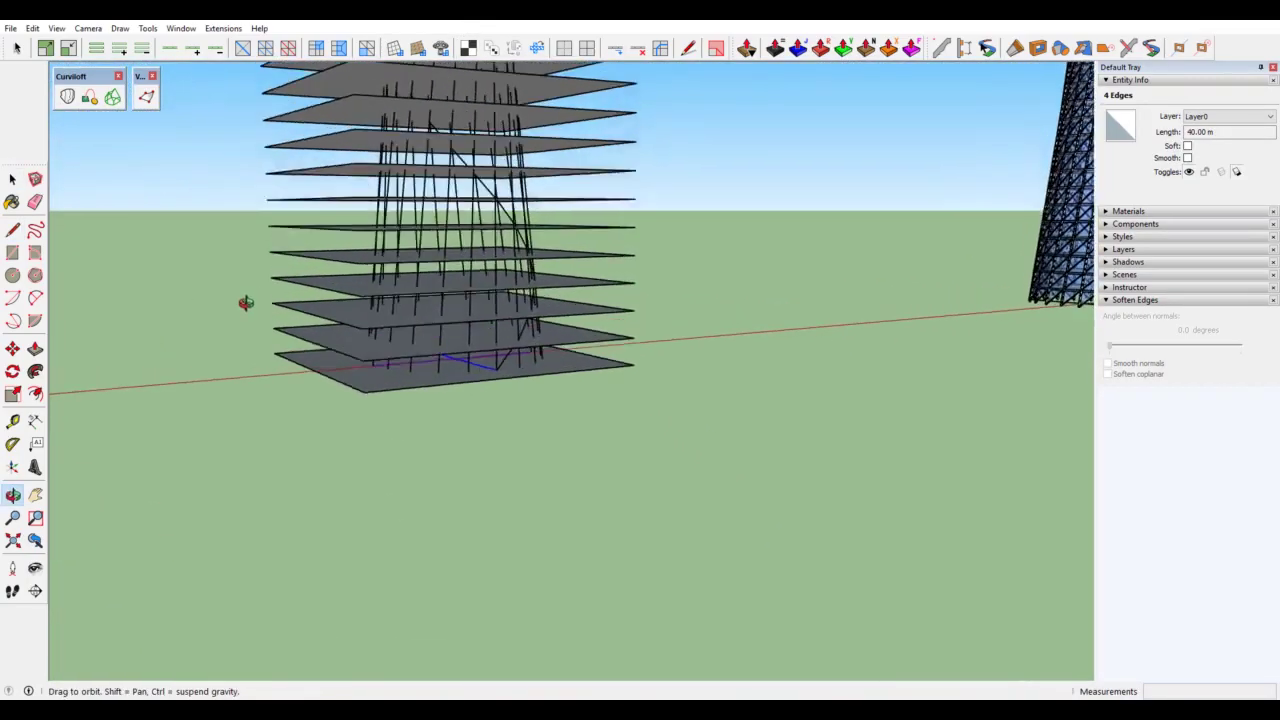
{"action": "scroll", "coordinate": [300, 330], "scroll_direction": "up", "scroll_amount": 3}
{"action": "scroll", "coordinate": [340, 360], "scroll_direction": "up", "scroll_amount": 3}
{"action": "scroll", "coordinate": [437, 363], "scroll_direction": "up", "scroll_amount": 3}
{"action": "mouse_move", "coordinate": [437, 363]}
{"action": "middle_mouse_down"}
{"action": "mouse_move", "coordinate": [523, 380]}
{"action": "mouse_move", "coordinate": [477, 386]}
{"action": "mouse_move", "coordinate": [560, 377]}
{"action": "middle_mouse_up"}
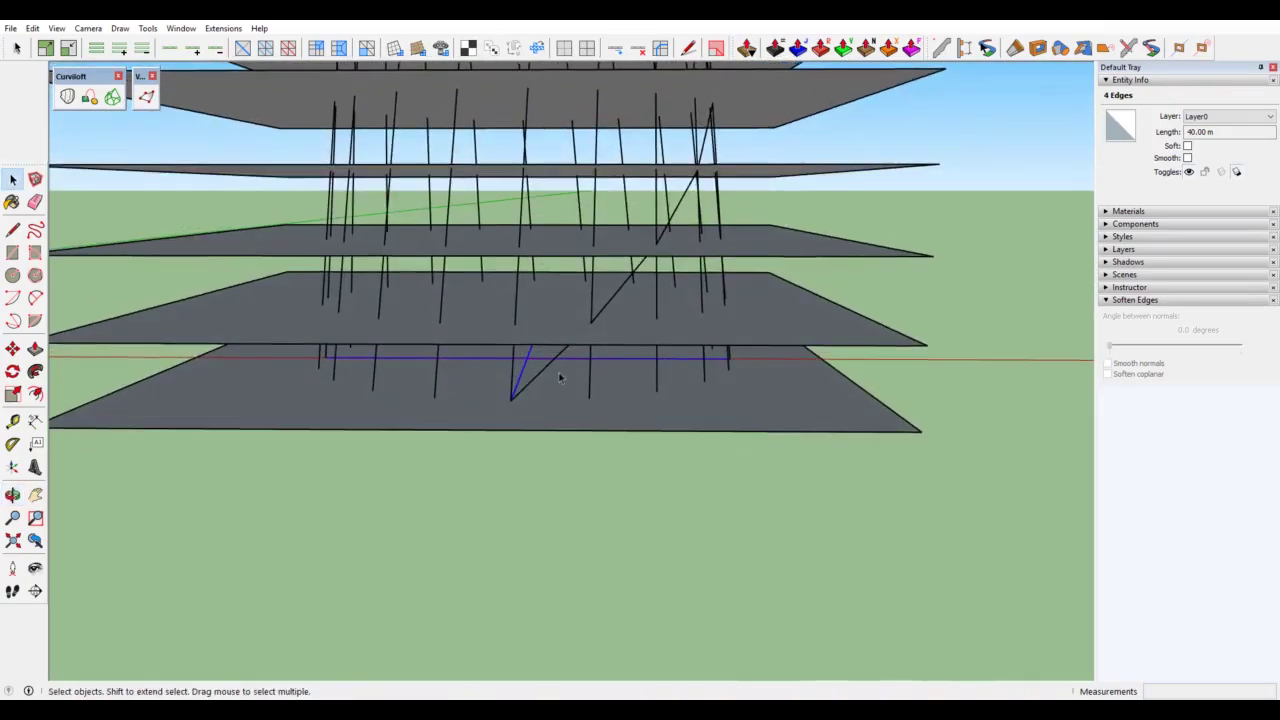
{"action": "left_click", "coordinate": [510, 388]}
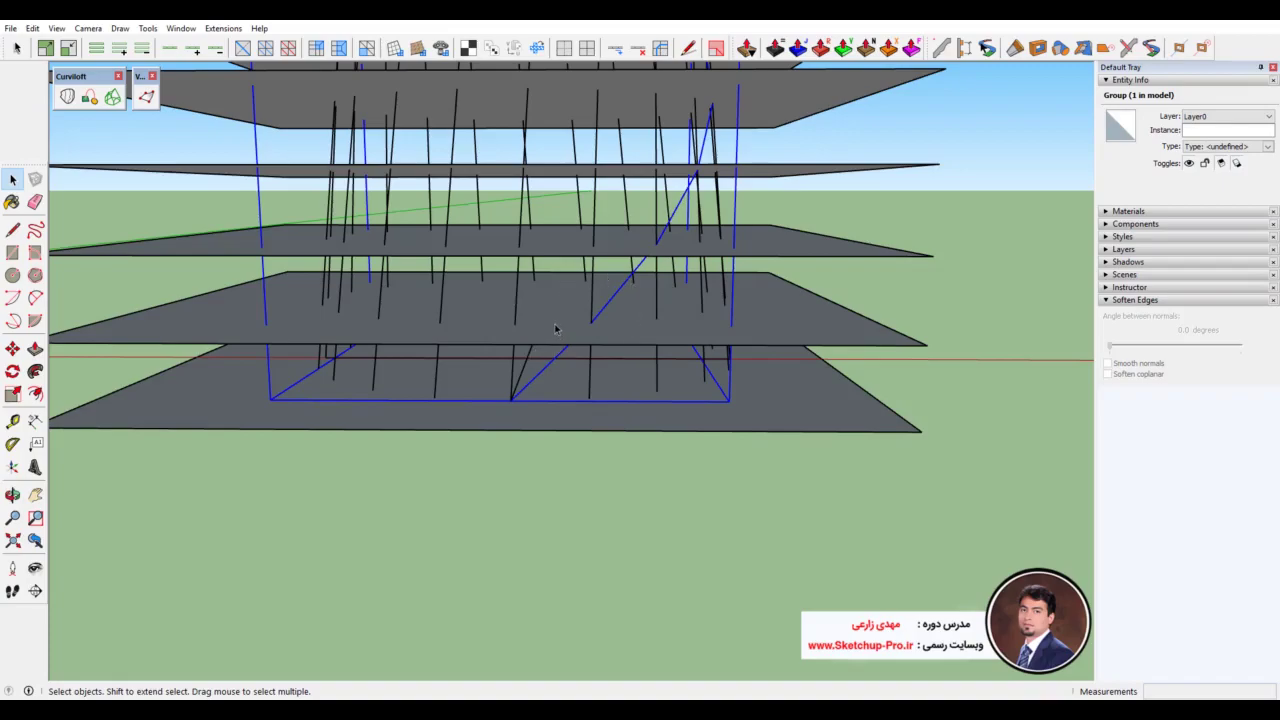
{"action": "scroll", "coordinate": [556, 330], "scroll_direction": "down", "scroll_amount": 3}
{"action": "middle_click_drag", "start_coordinate": [829, 320], "coordinate": [250, 320]}
{"action": "scroll", "coordinate": [945, 355], "scroll_direction": "up", "scroll_amount": 2}
{"action": "scroll", "coordinate": [945, 355], "scroll_direction": "up", "scroll_amount": 2}
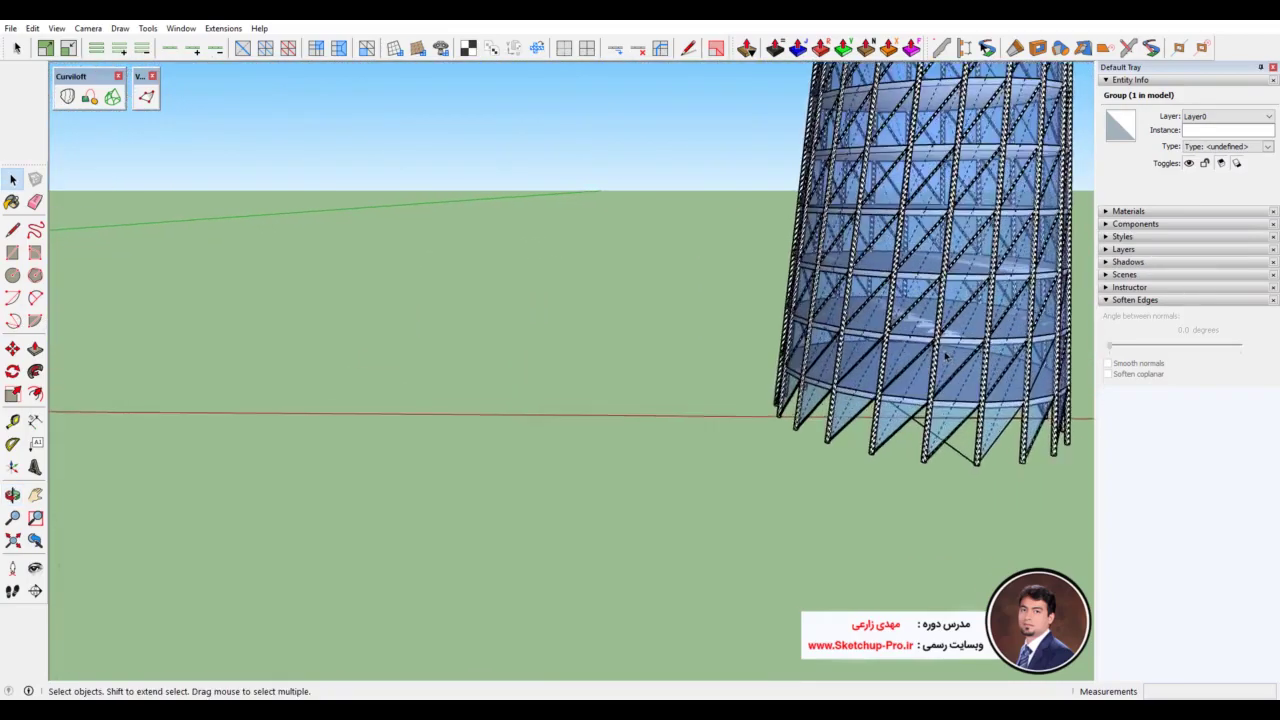
{"action": "scroll", "coordinate": [945, 355], "scroll_direction": "up", "scroll_amount": 2}
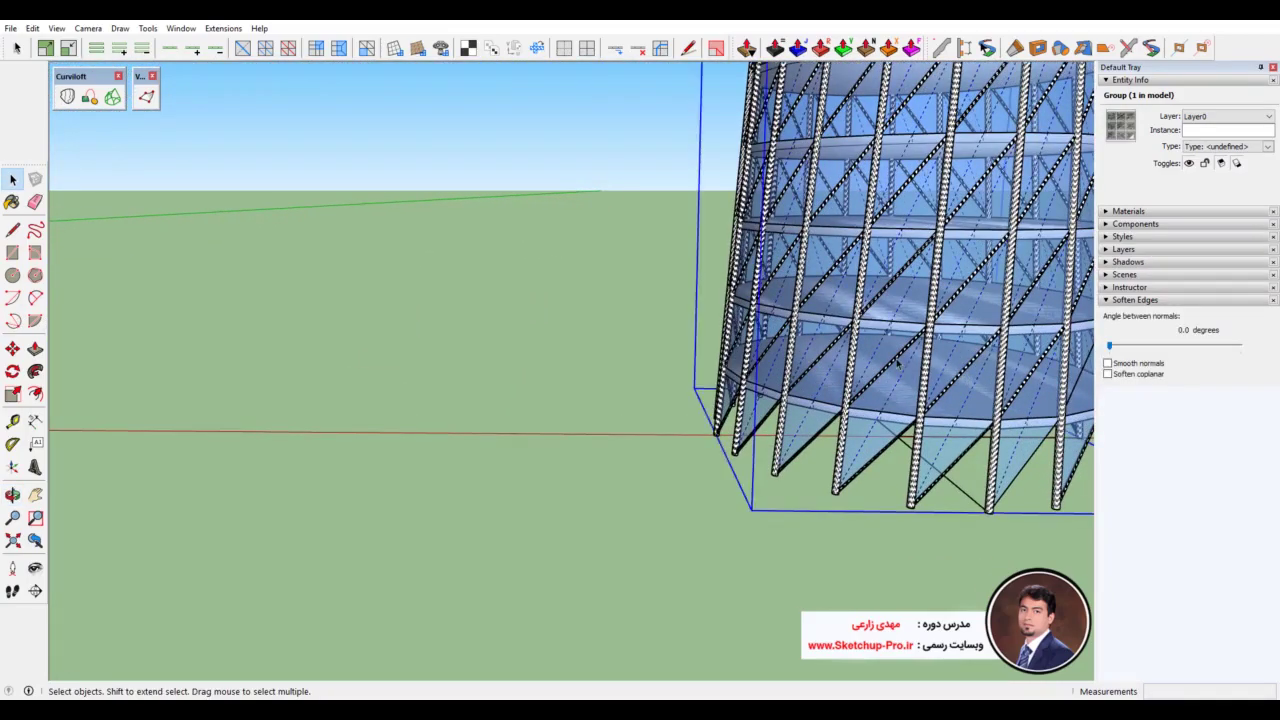
{"action": "double_click", "coordinate": [960, 375]}
{"action": "scroll", "coordinate": [900, 300], "scroll_direction": "down", "scroll_amount": 2}
{"action": "scroll", "coordinate": [900, 300], "scroll_direction": "down", "scroll_amount": 2}
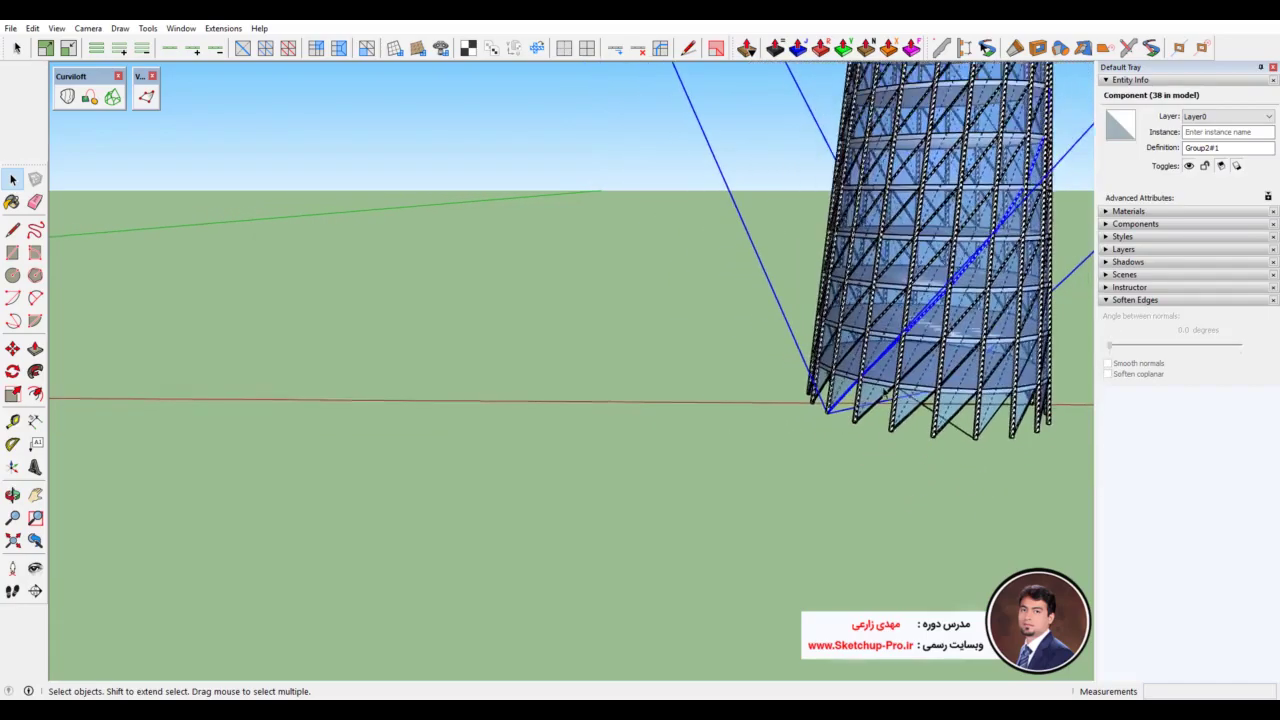
{"action": "scroll", "coordinate": [900, 300], "scroll_direction": "down", "scroll_amount": 2}
{"action": "scroll", "coordinate": [900, 300], "scroll_direction": "down", "scroll_amount": 2}
{"action": "mouse_move", "coordinate": [184, 375]}
{"action": "middle_mouse_down"}
{"action": "mouse_move", "coordinate": [457, 438]}
{"action": "mouse_move", "coordinate": [466, 426]}
{"action": "mouse_move", "coordinate": [586, 434]}
{"action": "mouse_move", "coordinate": [574, 430]}
{"action": "mouse_move", "coordinate": [617, 456]}
{"action": "middle_mouse_up"}
{"action": "scroll", "coordinate": [457, 438], "scroll_direction": "up", "scroll_amount": 2}
{"action": "scroll", "coordinate": [457, 438], "scroll_direction": "up", "scroll_amount": 2}
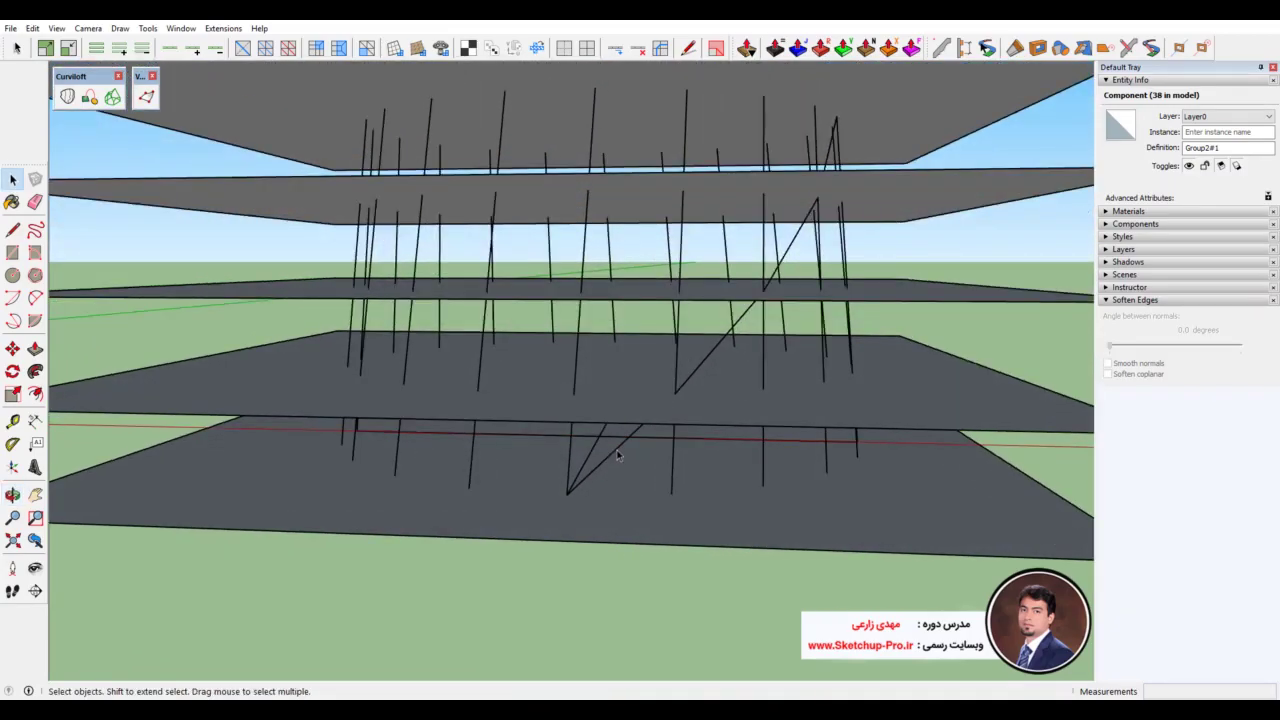
{"action": "left_click", "coordinate": [617, 456]}
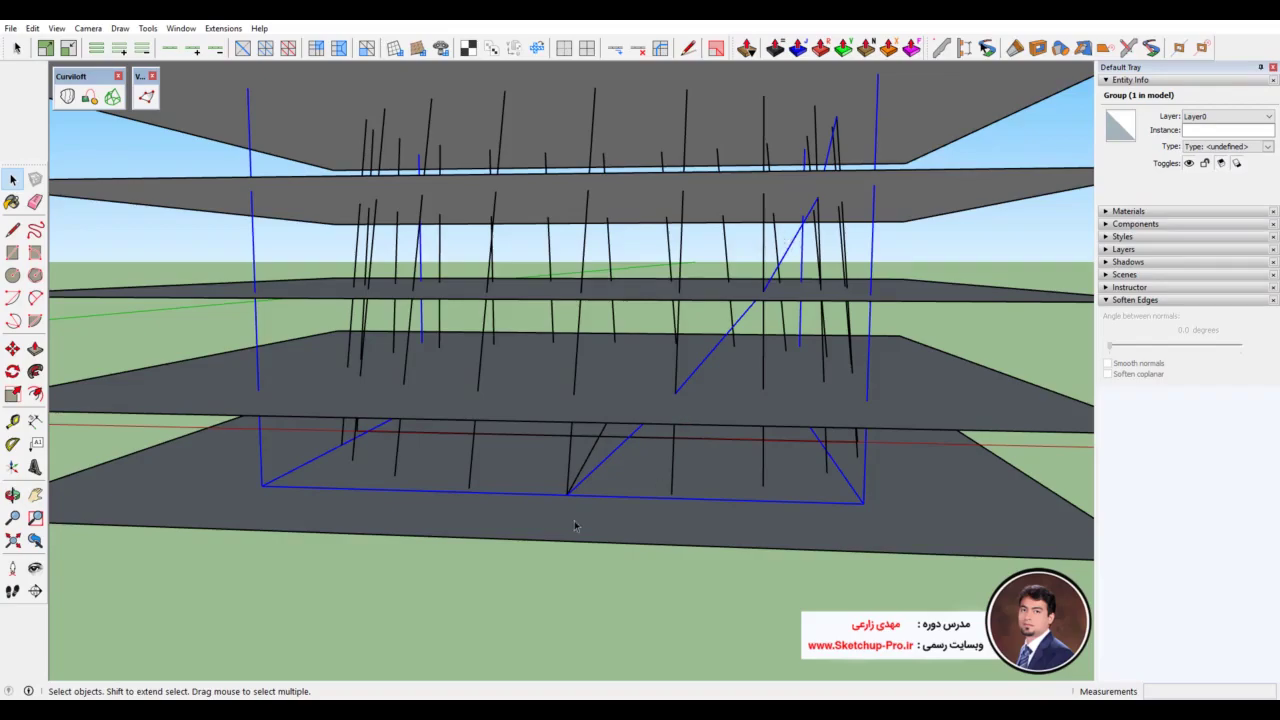
{"action": "middle_click_drag", "start_coordinate": [575, 526], "coordinate": [651, 466]}
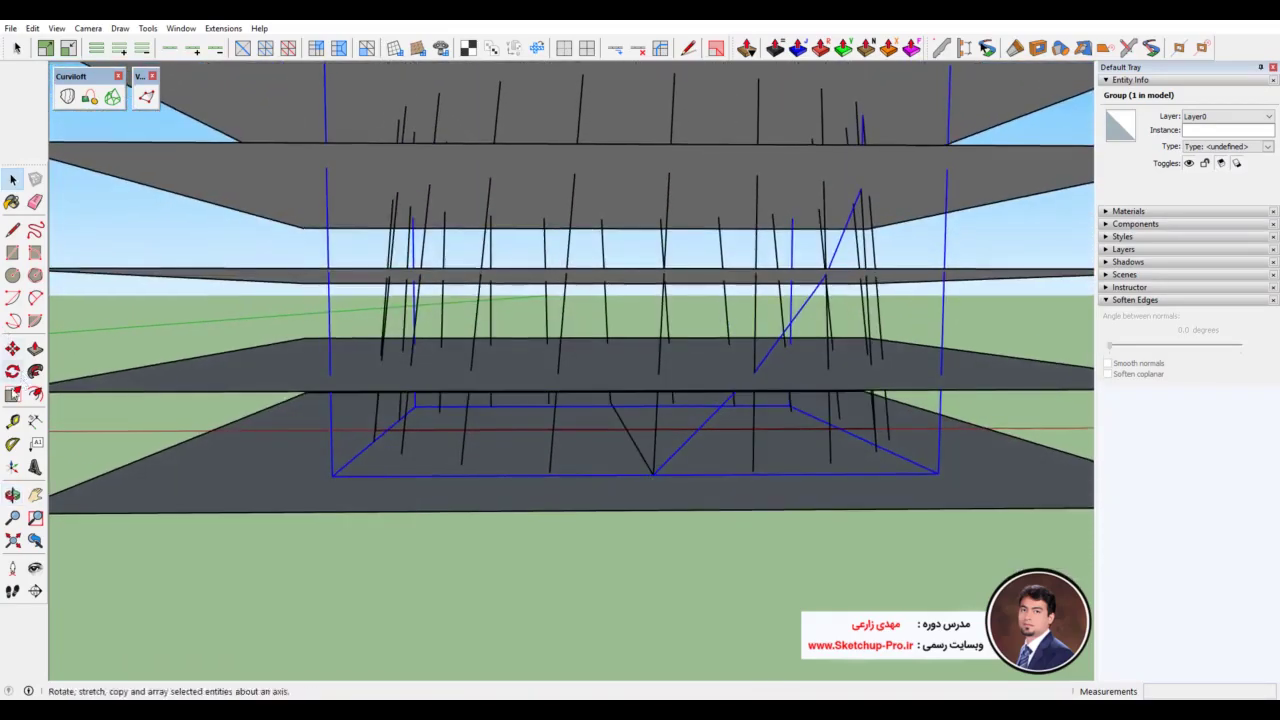
Step: Rotate-copy the diagonal bracing group 18° about the lowest slab's centre, arrayed x19
{"action": "left_click", "coordinate": [12, 371]}
{"action": "scroll", "coordinate": [620, 472], "scroll_direction": "up", "scroll_amount": 2}
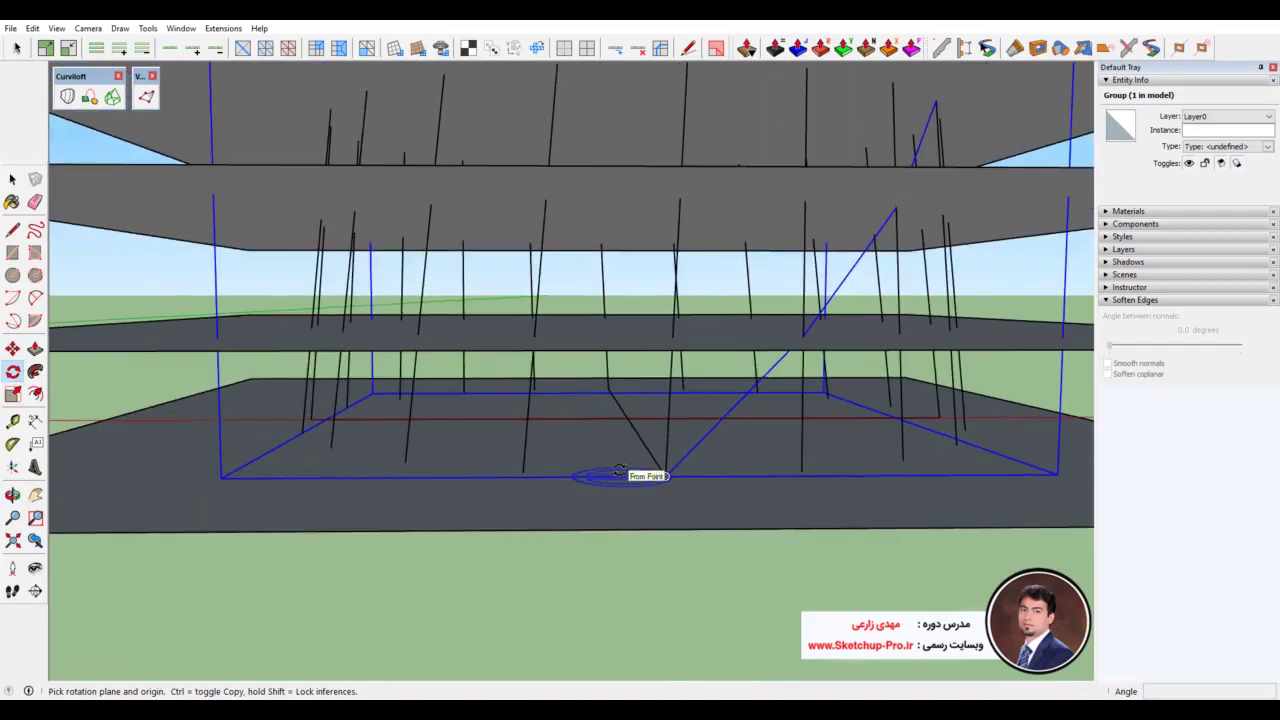
{"action": "middle_click_drag", "start_coordinate": [620, 472], "coordinate": [615, 436]}
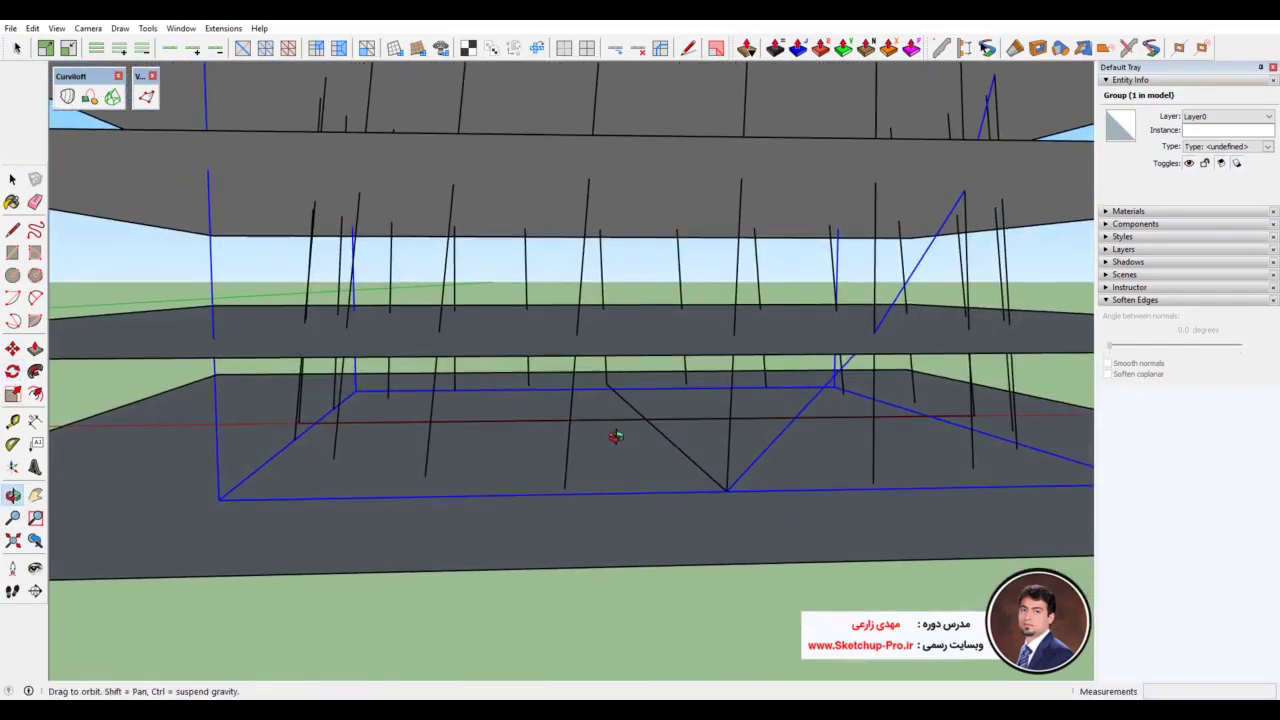
{"action": "middle_click_drag", "start_coordinate": [650, 422], "coordinate": [548, 358]}
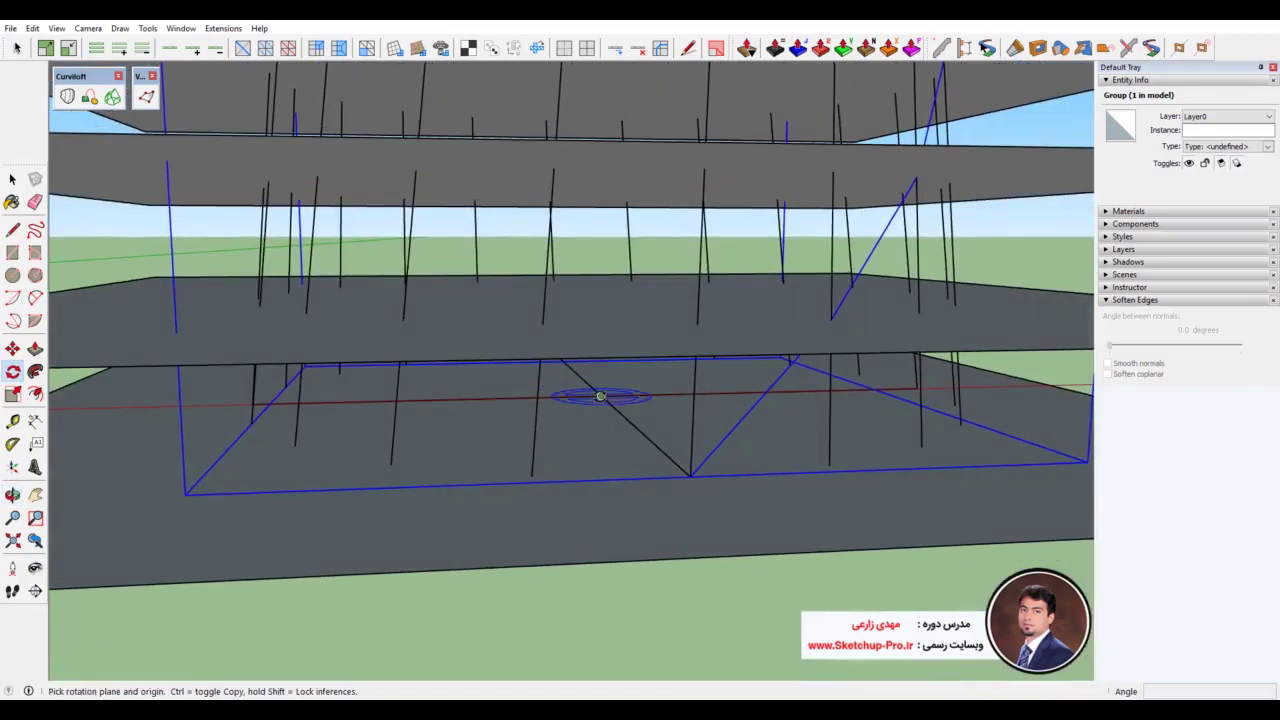
{"action": "left_click", "coordinate": [600, 396]}
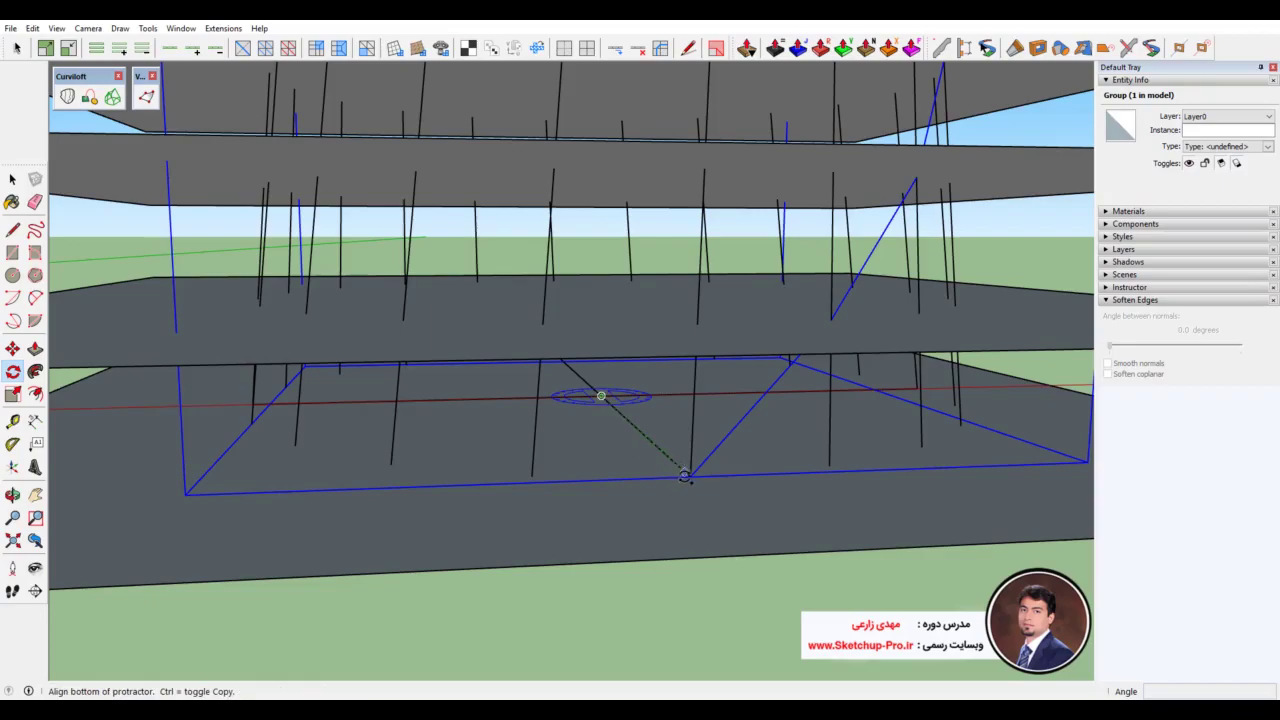
{"action": "left_click", "coordinate": [690, 476]}
{"action": "middle_click_drag", "start_coordinate": [690, 476], "coordinate": [575, 489]}
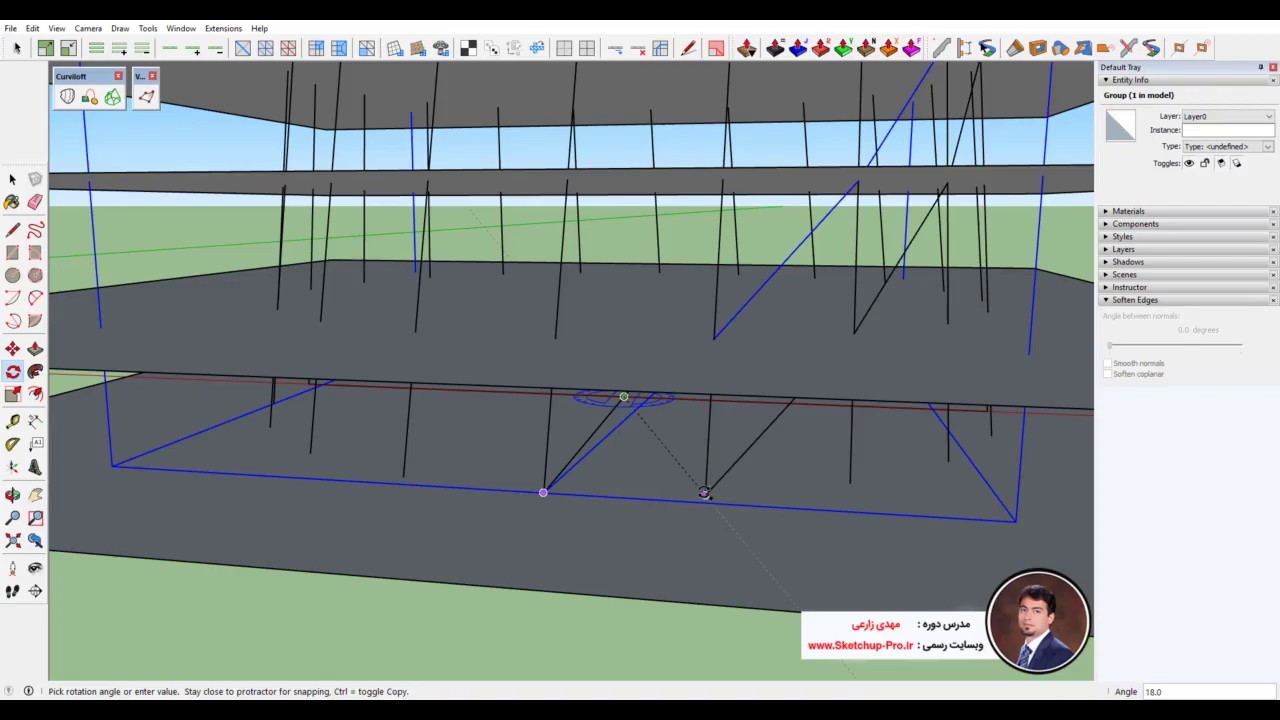
{"action": "left_click", "coordinate": [704, 492]}
{"action": "type", "text": "x19"}
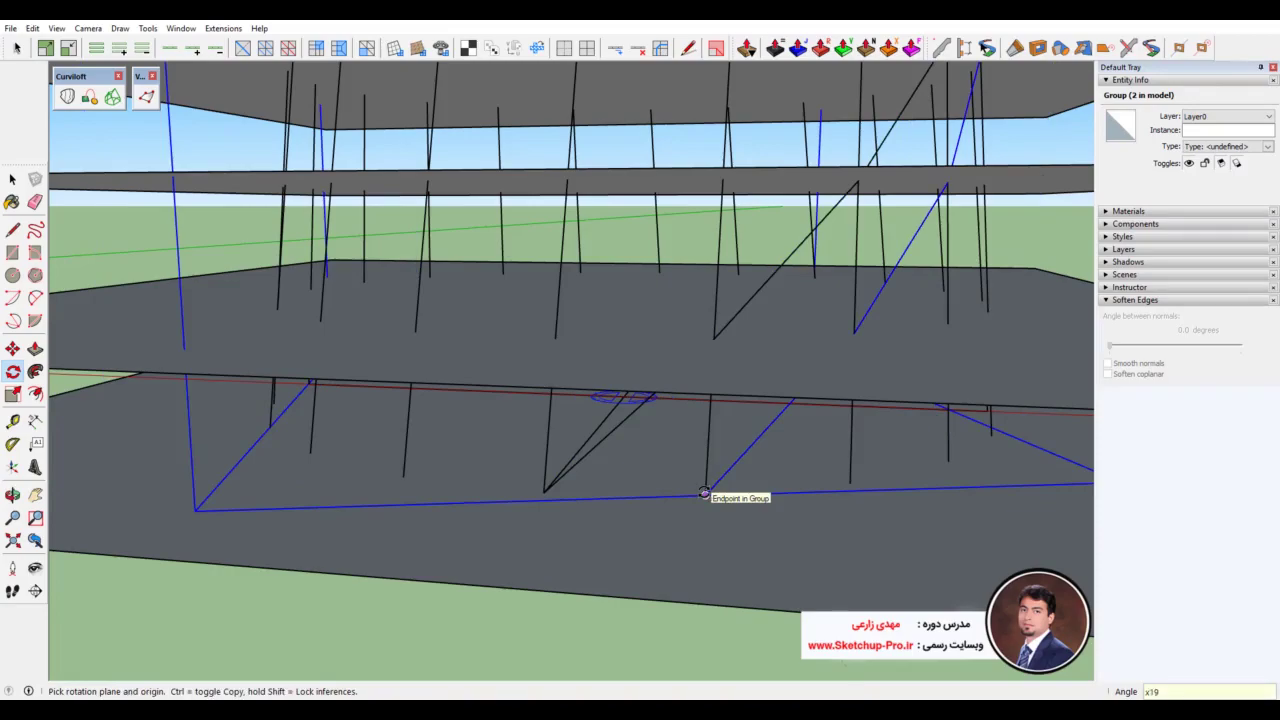
{"action": "key", "text": "Return"}
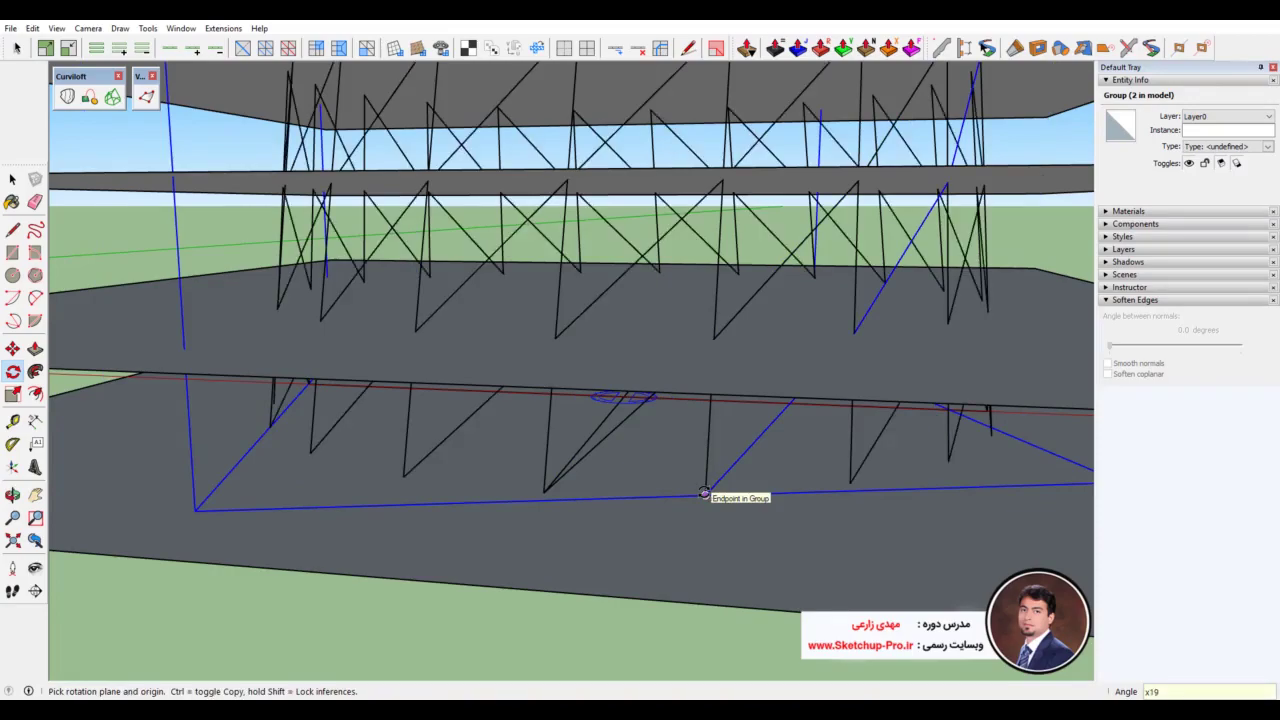
{"action": "mouse_move", "coordinate": [503, 449]}
{"action": "middle_mouse_down"}
{"action": "mouse_move", "coordinate": [717, 436]}
{"action": "mouse_move", "coordinate": [529, 430]}
{"action": "middle_mouse_up"}
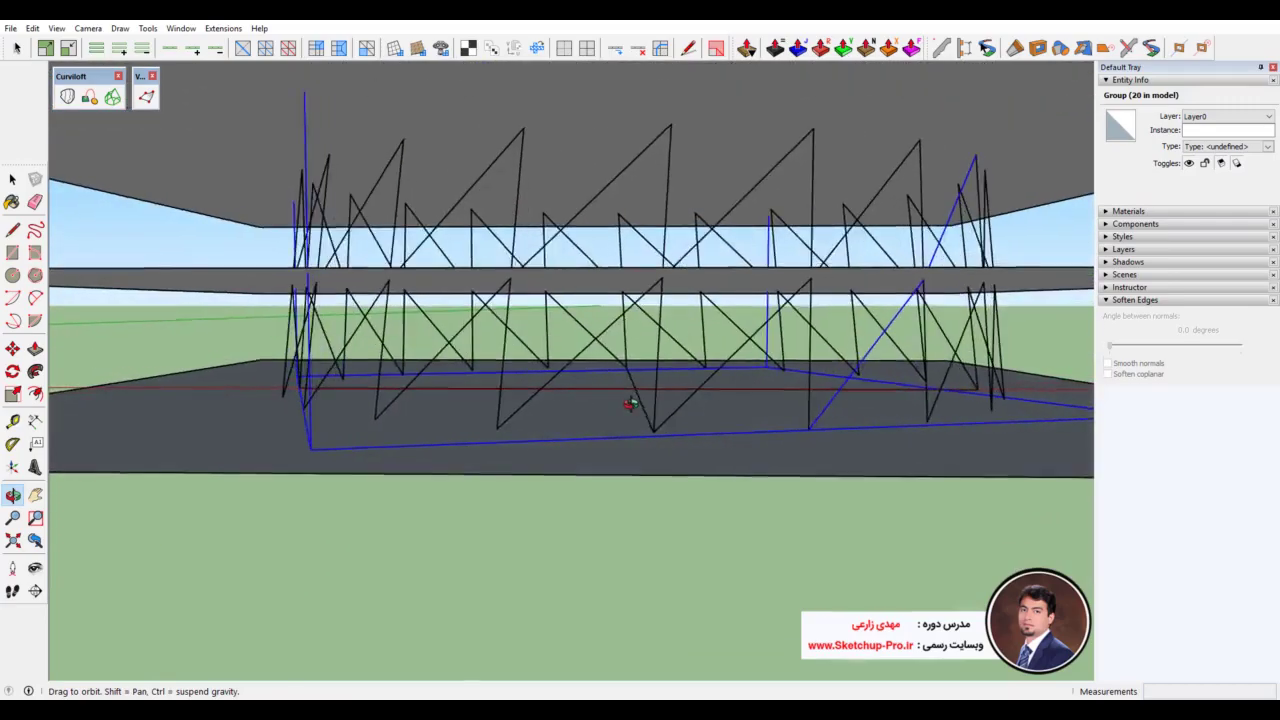
Step: Select every group in the model, including the twenty rotated bracing groups
{"action": "scroll", "coordinate": [529, 430], "scroll_direction": "down", "scroll_amount": 3}
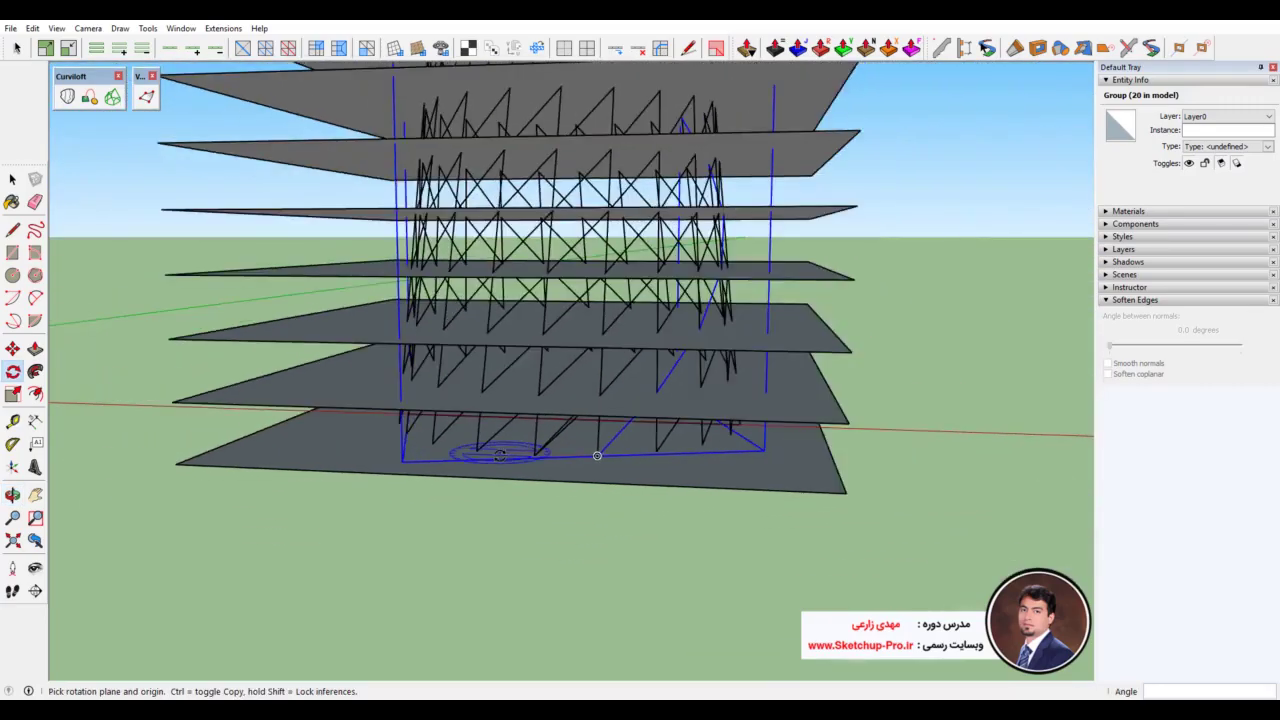
{"action": "scroll", "coordinate": [591, 451], "scroll_direction": "down", "scroll_amount": 3}
{"action": "scroll", "coordinate": [600, 450], "scroll_direction": "down", "scroll_amount": 3}
{"action": "scroll", "coordinate": [580, 434], "scroll_direction": "down", "scroll_amount": 2}
{"action": "key", "text": "space"}
{"action": "key", "text": "ctrl+a"}
{"action": "scroll", "coordinate": [600, 420], "scroll_direction": "up", "scroll_amount": 5}
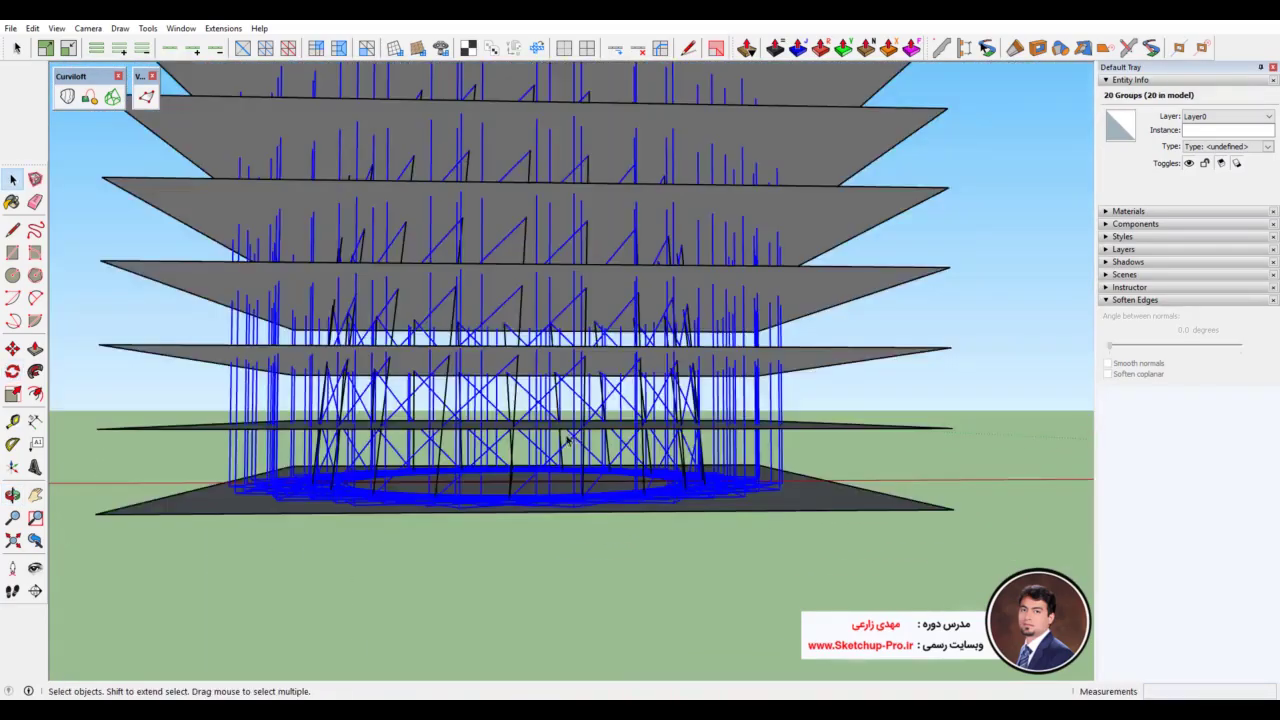
{"action": "scroll", "coordinate": [600, 420], "scroll_direction": "down", "scroll_amount": 4}
{"action": "mouse_move", "coordinate": [600, 420]}
{"action": "middle_mouse_down"}
{"action": "mouse_move", "coordinate": [405, 442]}
{"action": "mouse_move", "coordinate": [430, 437]}
{"action": "middle_mouse_up"}
{"action": "scroll", "coordinate": [405, 442], "scroll_direction": "up", "scroll_amount": 2}
{"action": "scroll", "coordinate": [405, 442], "scroll_direction": "up", "scroll_amount": 1}
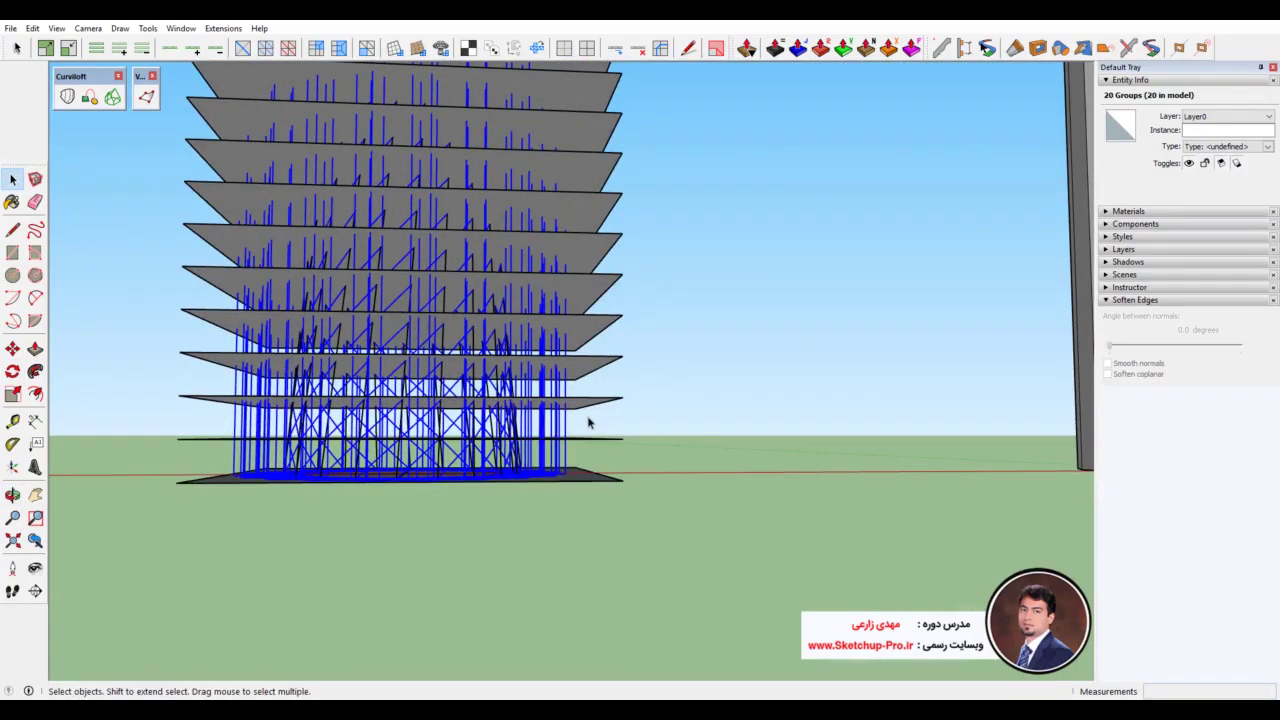
{"action": "scroll", "coordinate": [205, 440], "scroll_direction": "down", "scroll_amount": 3}
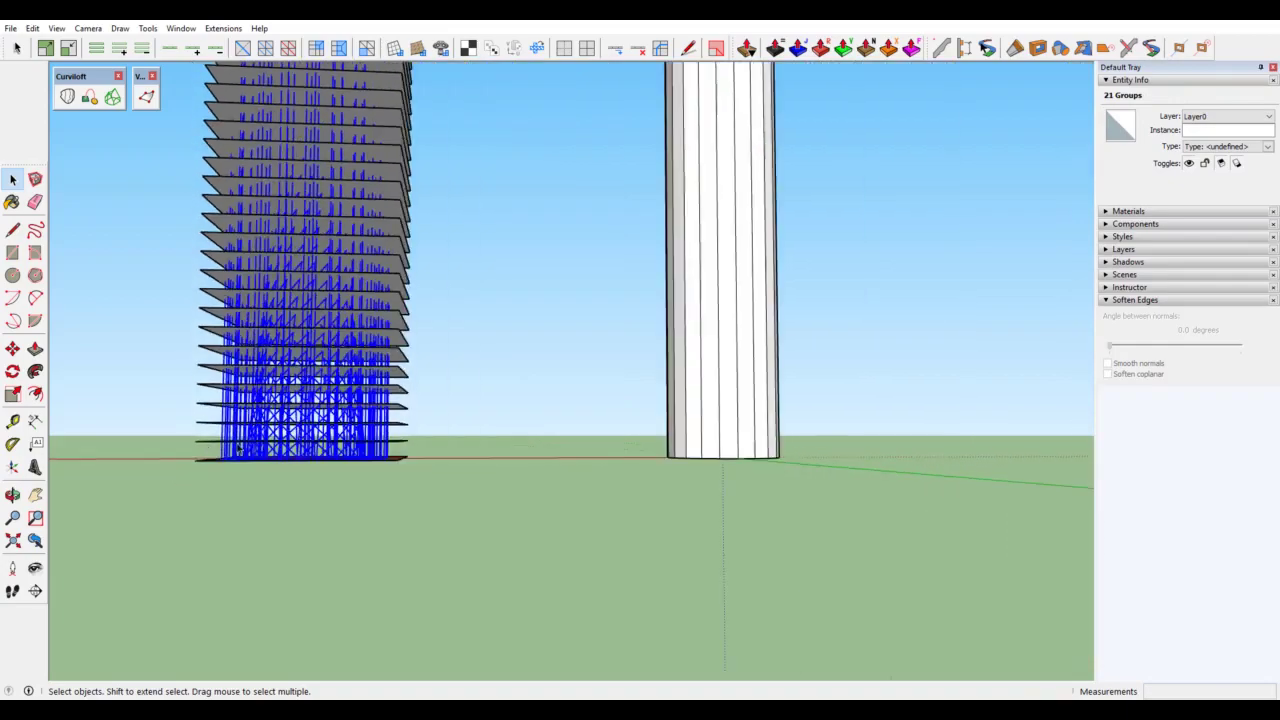
{"action": "scroll", "coordinate": [205, 440], "scroll_direction": "down", "scroll_amount": 2}
Step: Copy the diagrid tower with Move plus Ctrl and place it beside the other towers
{"action": "left_click", "coordinate": [12, 348]}
{"action": "middle_click_drag", "start_coordinate": [323, 508], "coordinate": [672, 560]}
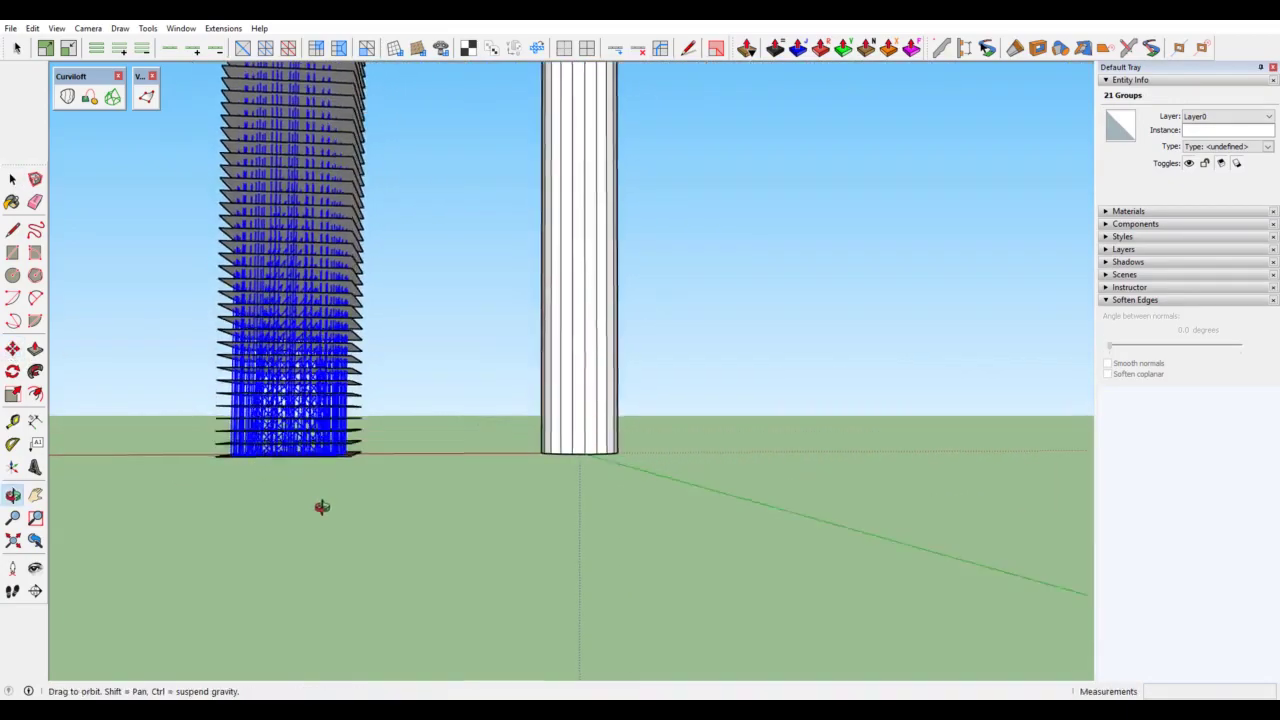
{"action": "left_click", "coordinate": [626, 527]}
{"action": "key", "text": "ctrl"}
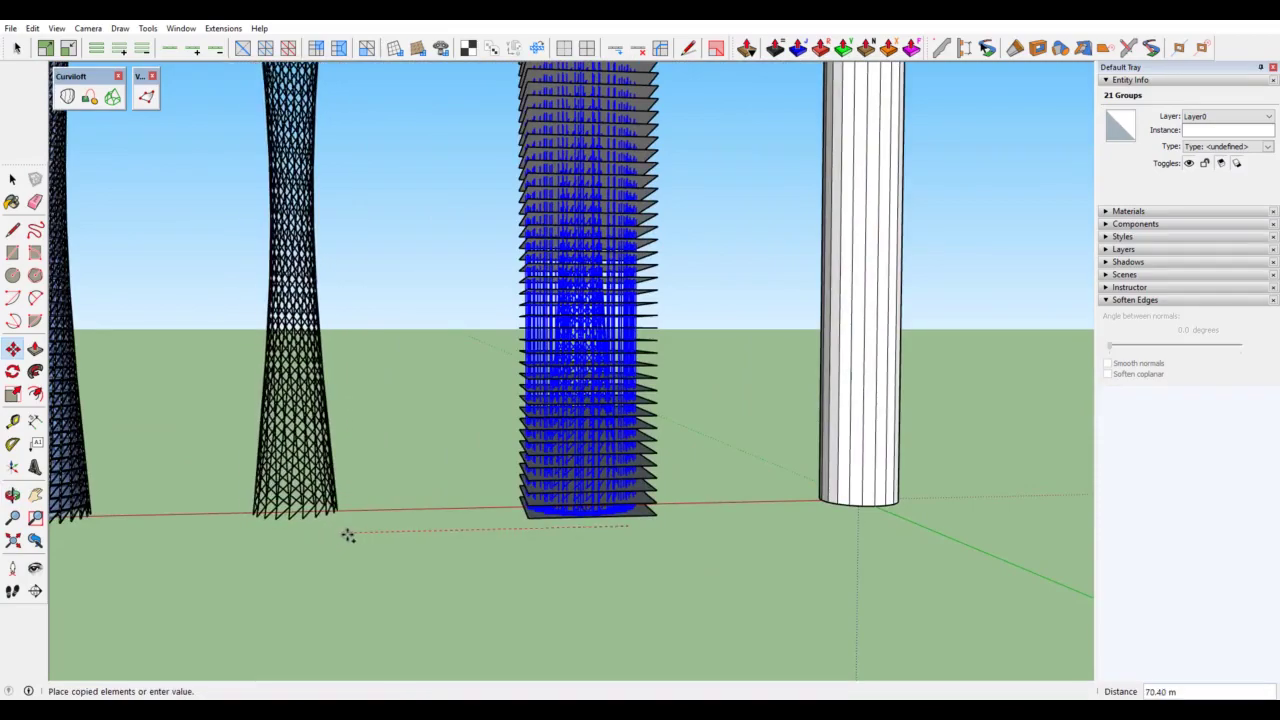
{"action": "left_click", "coordinate": [348, 536]}
{"action": "scroll", "coordinate": [474, 583], "scroll_direction": "down", "scroll_amount": 3}
{"action": "scroll", "coordinate": [437, 560], "scroll_direction": "down", "scroll_amount": 2}
{"action": "scroll", "coordinate": [317, 446], "scroll_direction": "down", "scroll_amount": 2}
{"action": "mouse_move", "coordinate": [317, 446]}
{"action": "middle_mouse_down"}
{"action": "mouse_move", "coordinate": [1272, 558]}
{"action": "mouse_move", "coordinate": [780, 577]}
{"action": "mouse_move", "coordinate": [809, 563]}
{"action": "mouse_move", "coordinate": [809, 543]}
{"action": "mouse_move", "coordinate": [573, 515]}
{"action": "mouse_move", "coordinate": [551, 480]}
{"action": "mouse_move", "coordinate": [557, 550]}
{"action": "mouse_move", "coordinate": [569, 471]}
{"action": "mouse_move", "coordinate": [567, 493]}
{"action": "middle_mouse_up"}
{"action": "scroll", "coordinate": [573, 515], "scroll_direction": "up", "scroll_amount": 3}
{"action": "scroll", "coordinate": [523, 525], "scroll_direction": "up", "scroll_amount": 2}
{"action": "scroll", "coordinate": [560, 537], "scroll_direction": "down", "scroll_amount": 3}
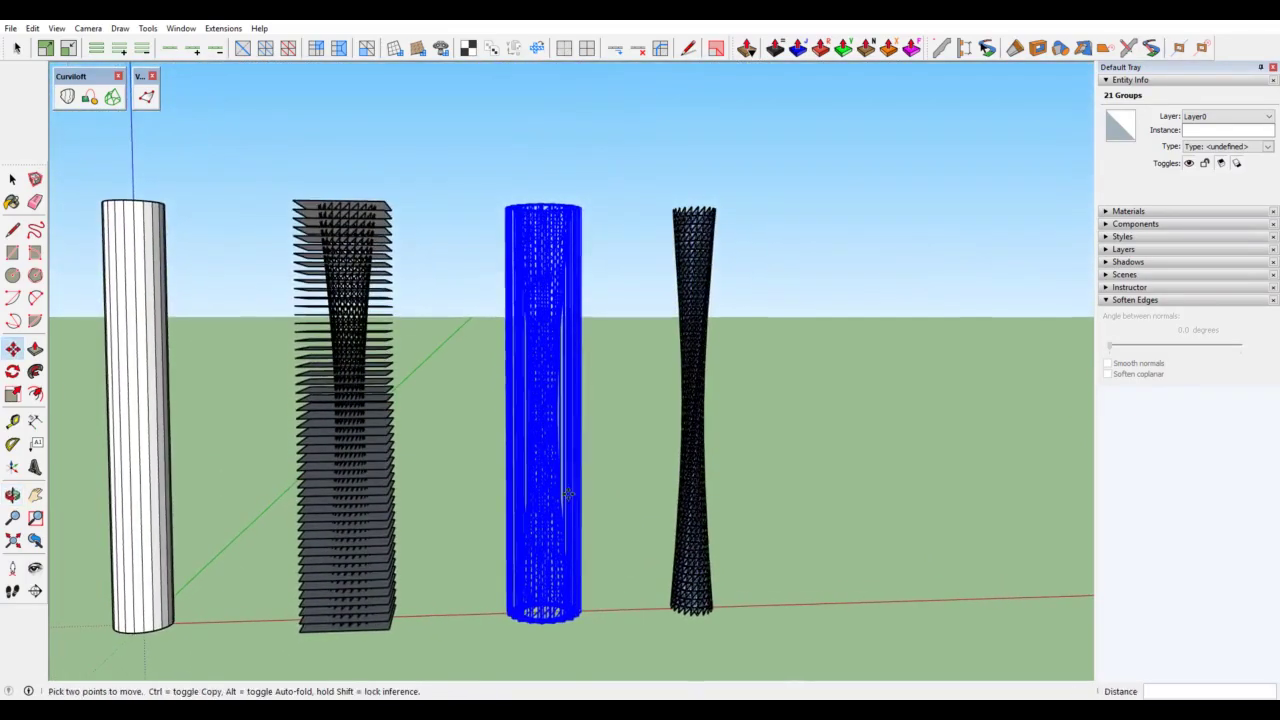
{"action": "key", "text": "space"}
Step: Explode the copied lattice tower into loose edges
{"action": "right_click", "coordinate": [540, 316]}
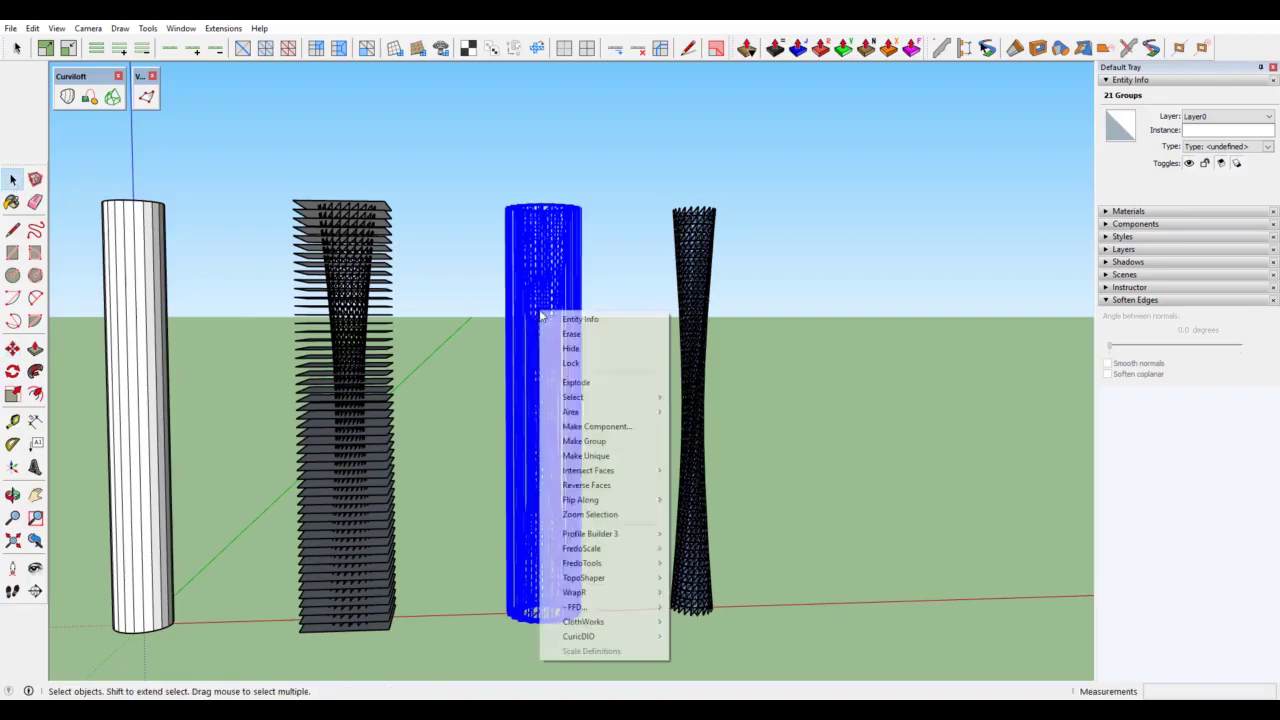
{"action": "left_click", "coordinate": [580, 382]}
{"action": "scroll", "coordinate": [560, 445], "scroll_direction": "up", "scroll_amount": 3}
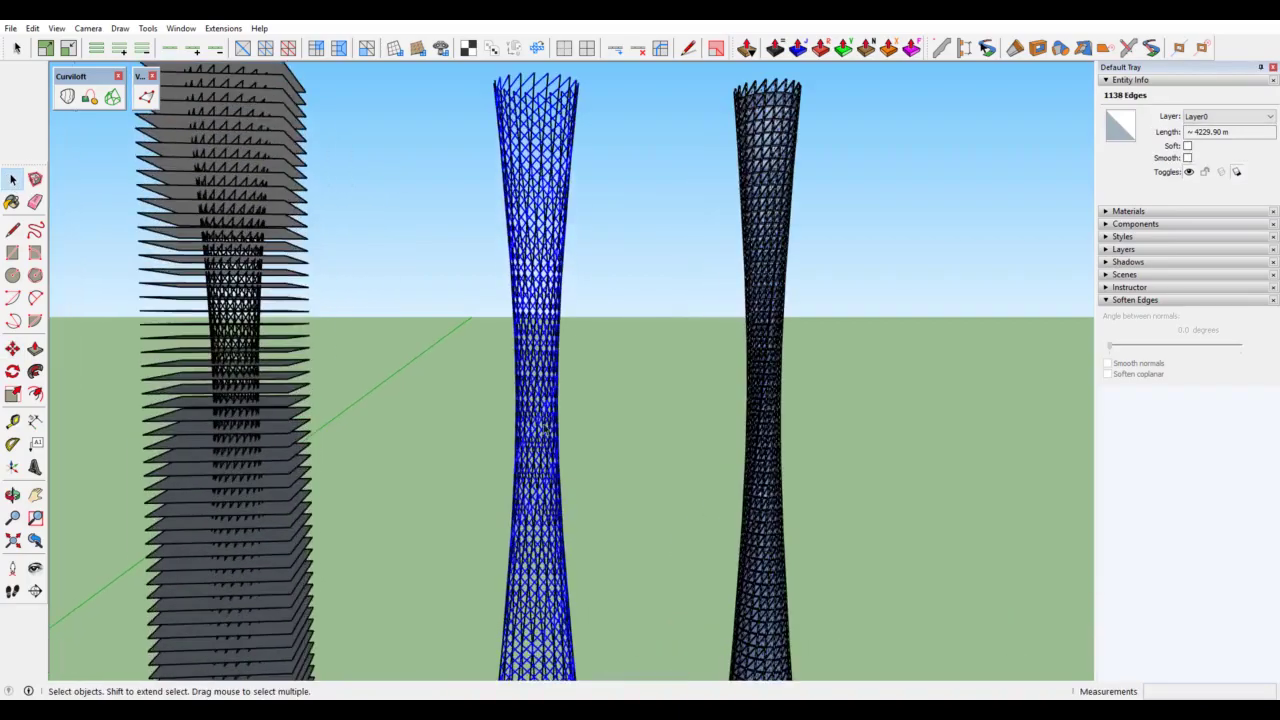
{"action": "scroll", "coordinate": [545, 428], "scroll_direction": "down", "scroll_amount": 1}
{"action": "scroll", "coordinate": [545, 420], "scroll_direction": "down", "scroll_amount": 2}
{"action": "scroll", "coordinate": [545, 340], "scroll_direction": "up", "scroll_amount": 3}
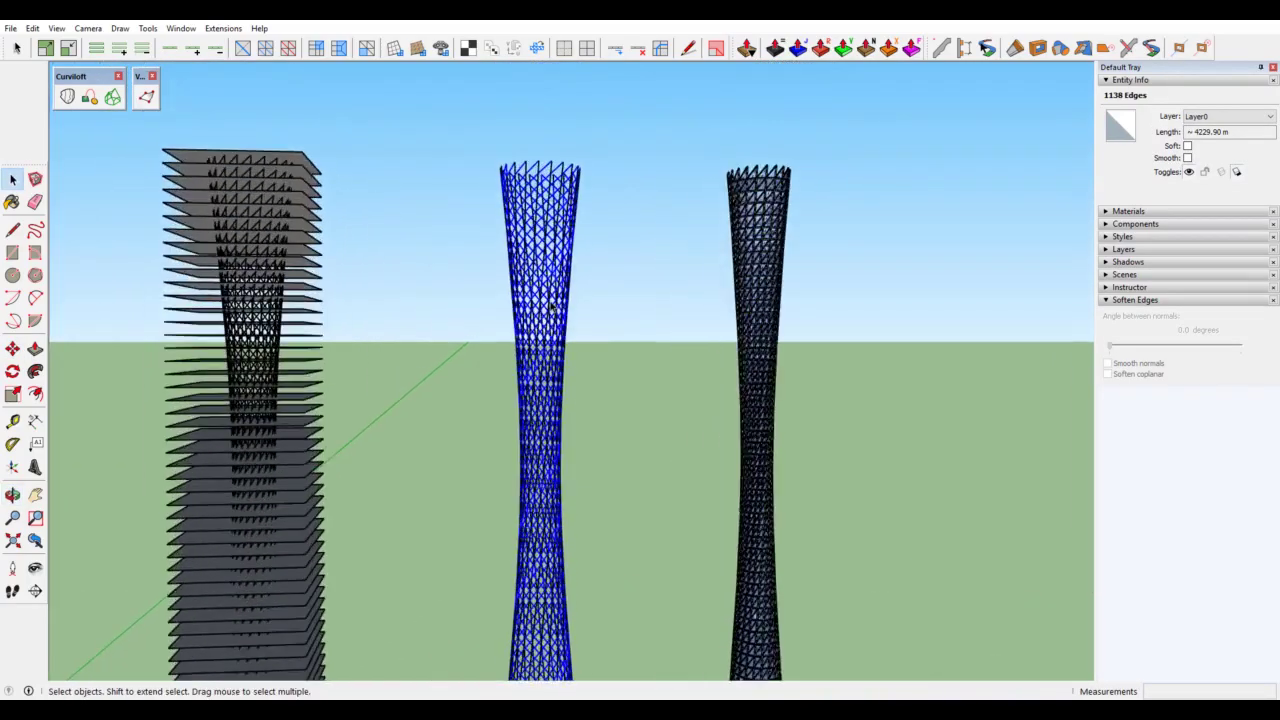
{"action": "scroll", "coordinate": [549, 302], "scroll_direction": "up", "scroll_amount": 1}
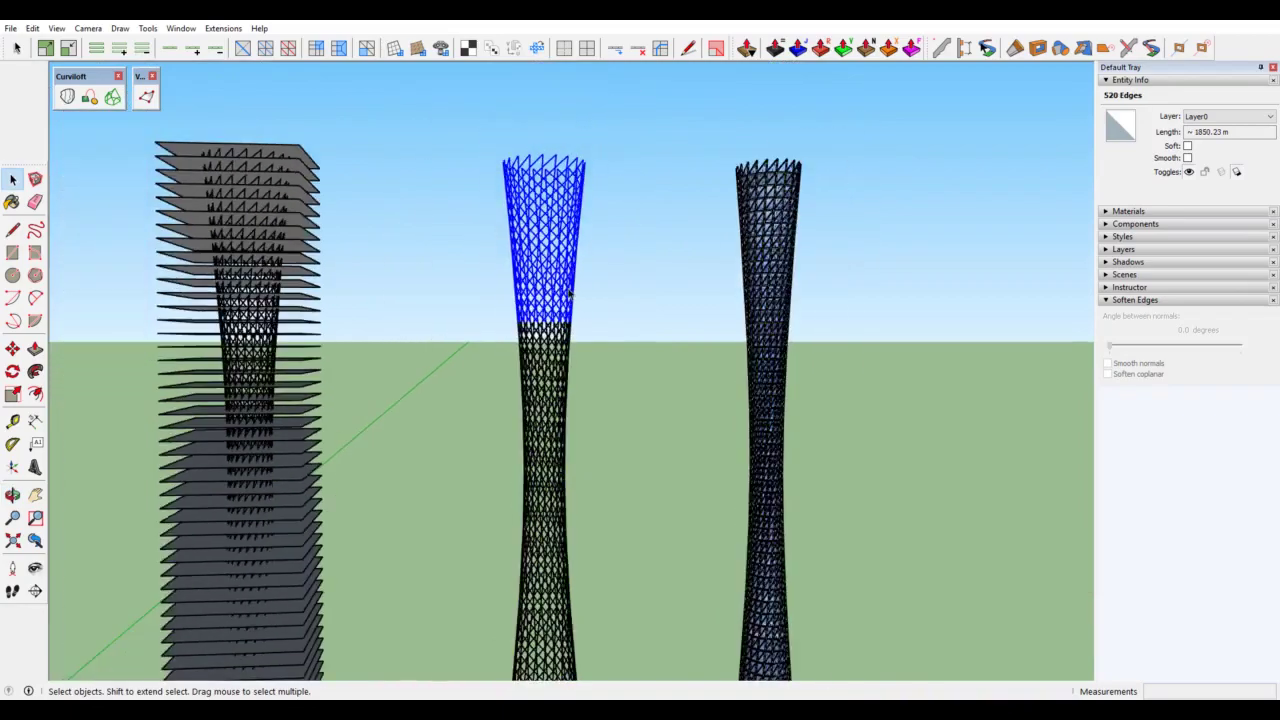
{"action": "scroll", "coordinate": [491, 311], "scroll_direction": "down", "scroll_amount": 3}
{"action": "mouse_move", "coordinate": [495, 470]}
{"action": "middle_mouse_down"}
{"action": "mouse_move", "coordinate": [500, 516]}
{"action": "mouse_move", "coordinate": [515, 505]}
{"action": "middle_mouse_up"}
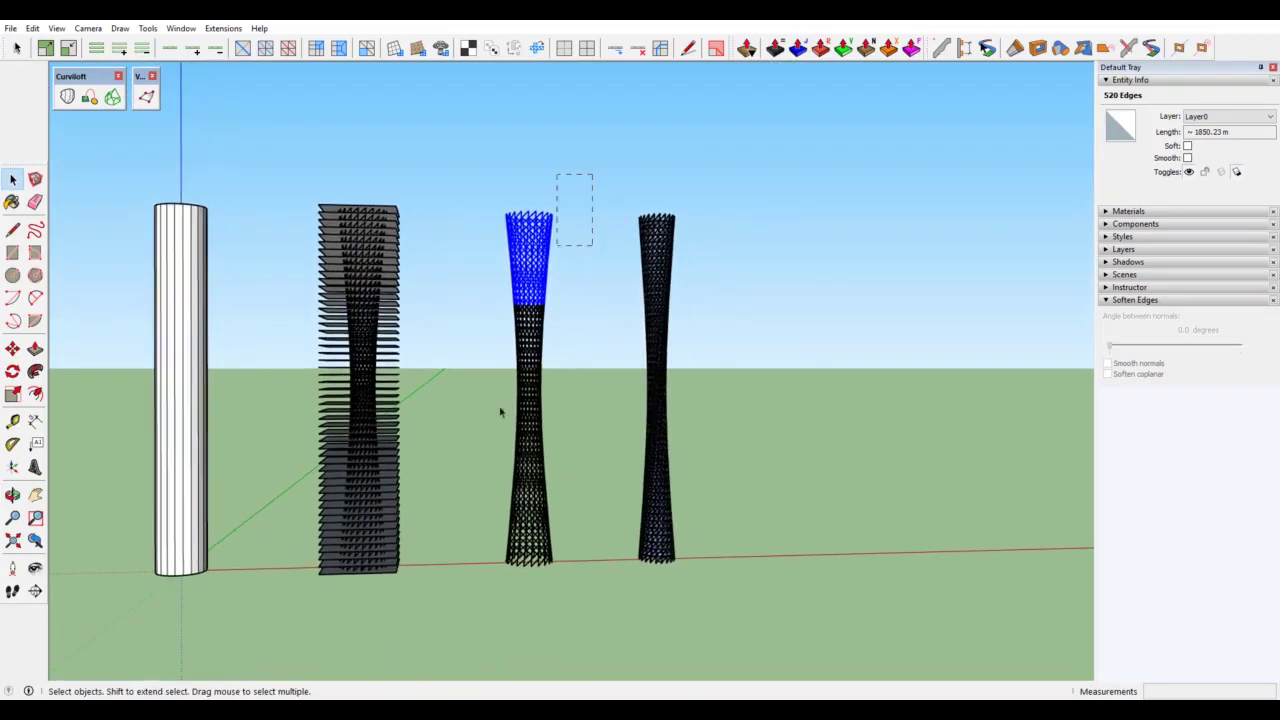
Step: Window-select the lattice edges and run Curviloft Skin Contours to preview the skin
{"action": "left_click_drag", "start_coordinate": [474, 594], "coordinate": [474, 592]}
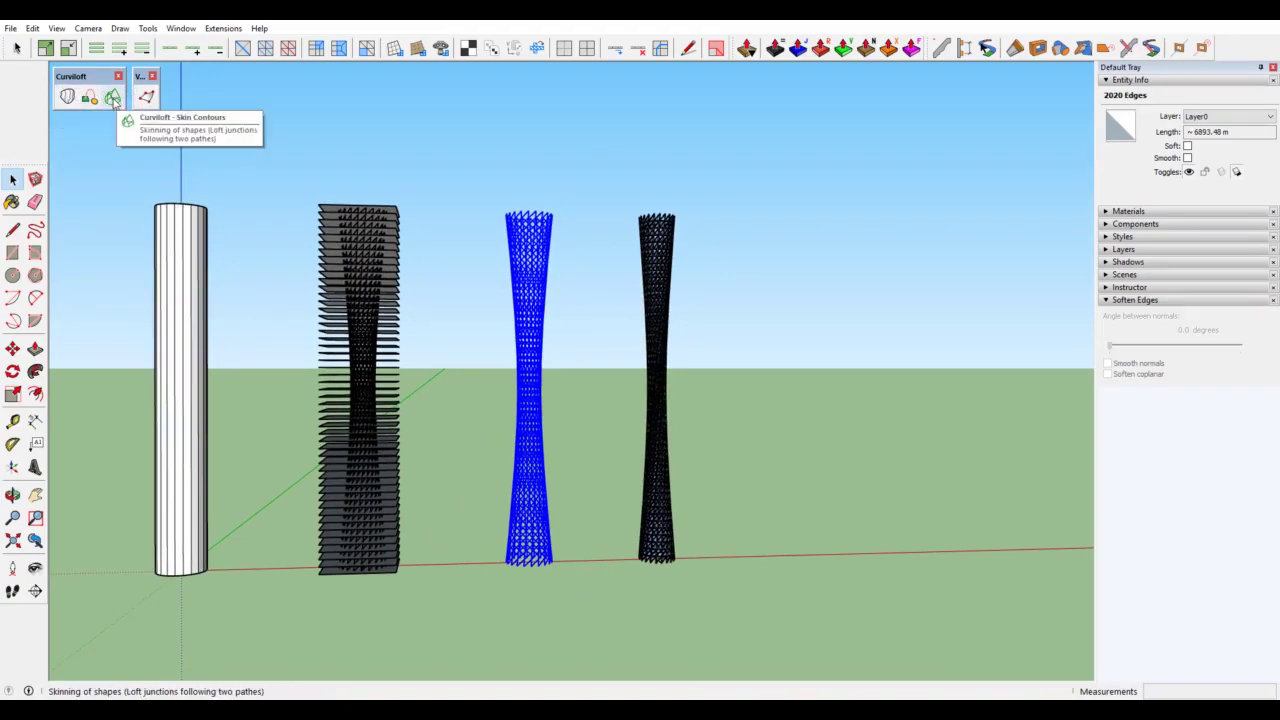
{"action": "left_click", "coordinate": [113, 97]}
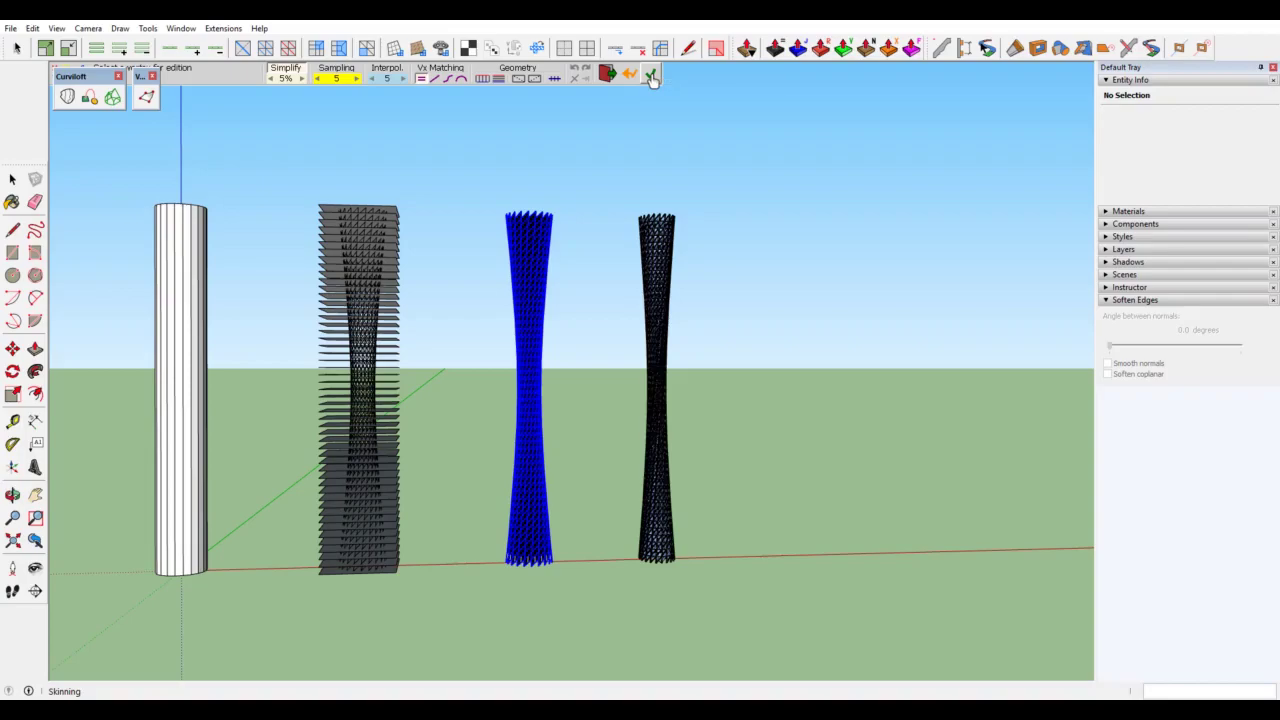
{"action": "left_click", "coordinate": [651, 76]}
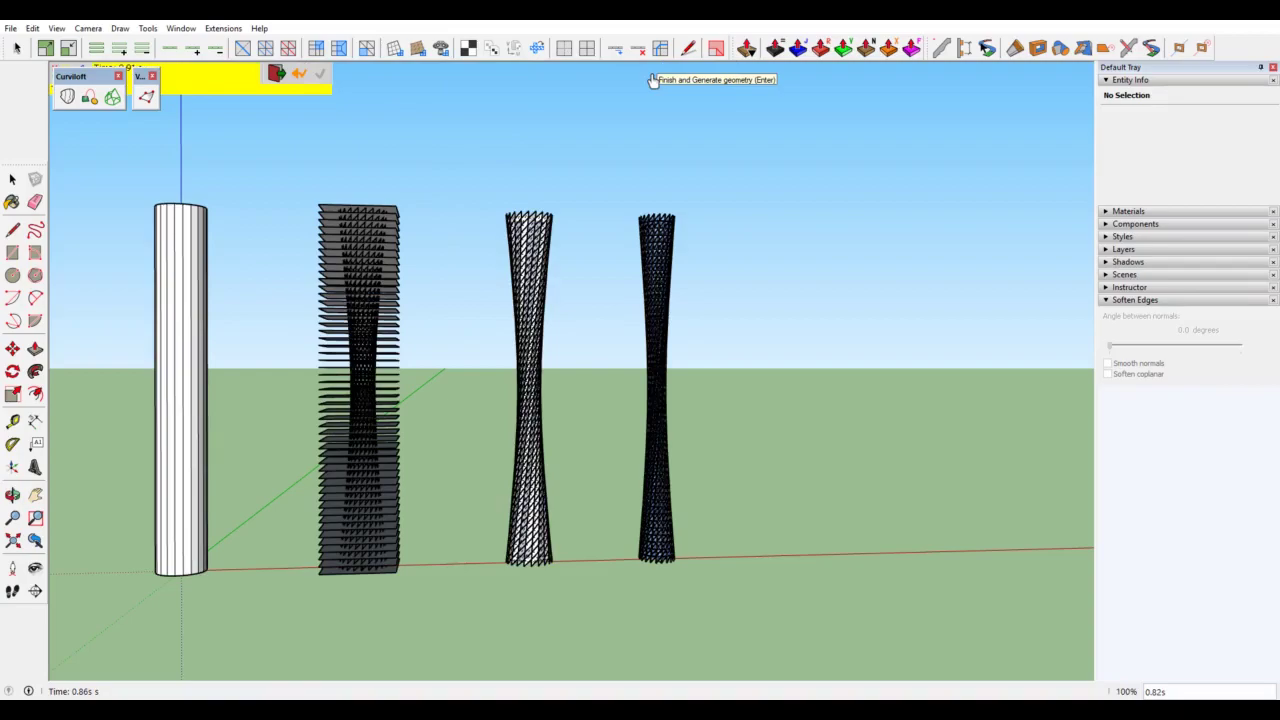
Step: Generate the Curviloft skin geometry and select the new skin group
{"action": "left_click", "coordinate": [12, 179]}
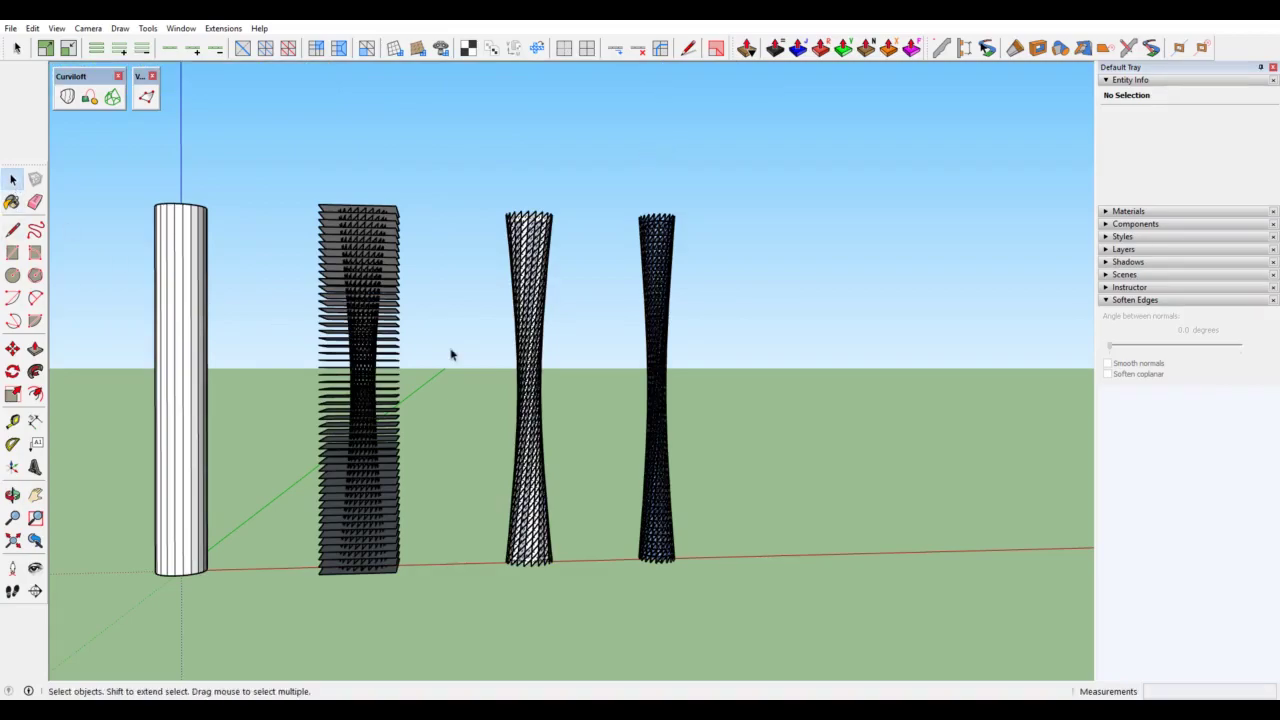
{"action": "left_click", "coordinate": [380, 350]}
{"action": "scroll", "coordinate": [380, 350], "scroll_direction": "up", "scroll_amount": 2}
{"action": "scroll", "coordinate": [578, 257], "scroll_direction": "up", "scroll_amount": 3}
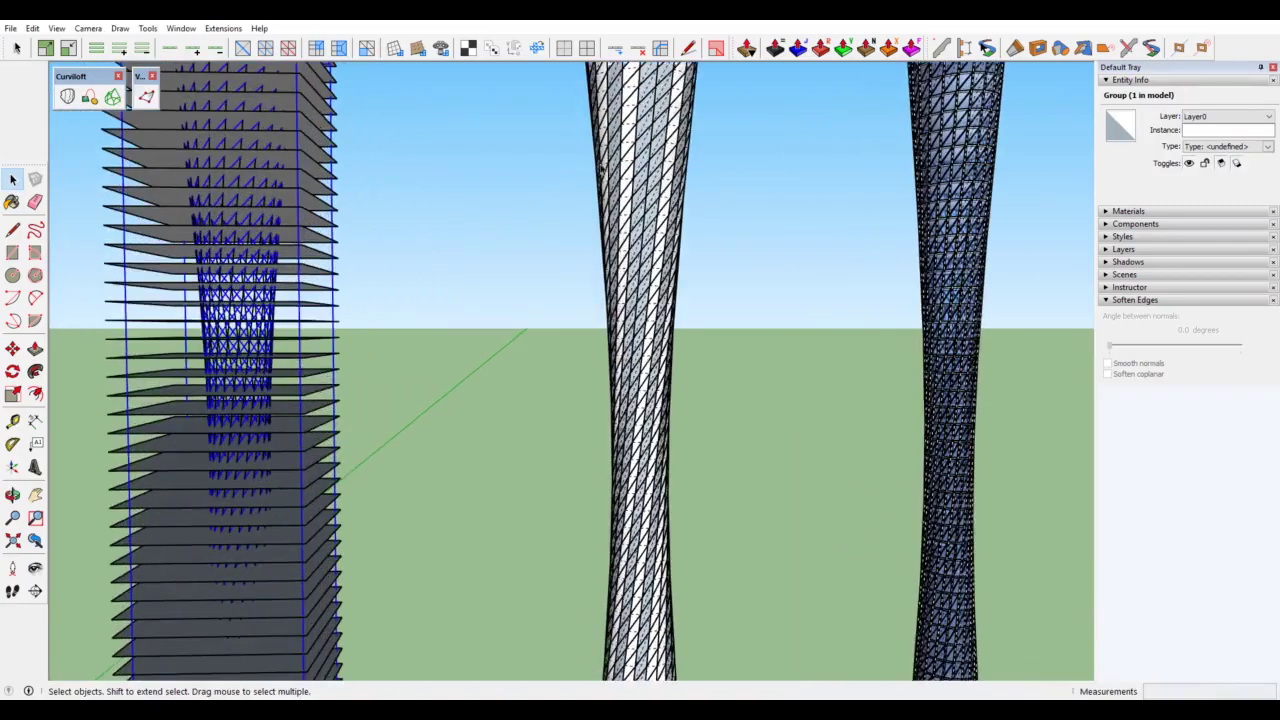
{"action": "scroll", "coordinate": [578, 257], "scroll_direction": "up", "scroll_amount": 3}
{"action": "middle_click_drag", "start_coordinate": [623, 177], "coordinate": [537, 286]}
{"action": "scroll", "coordinate": [537, 286], "scroll_direction": "up", "scroll_amount": 2}
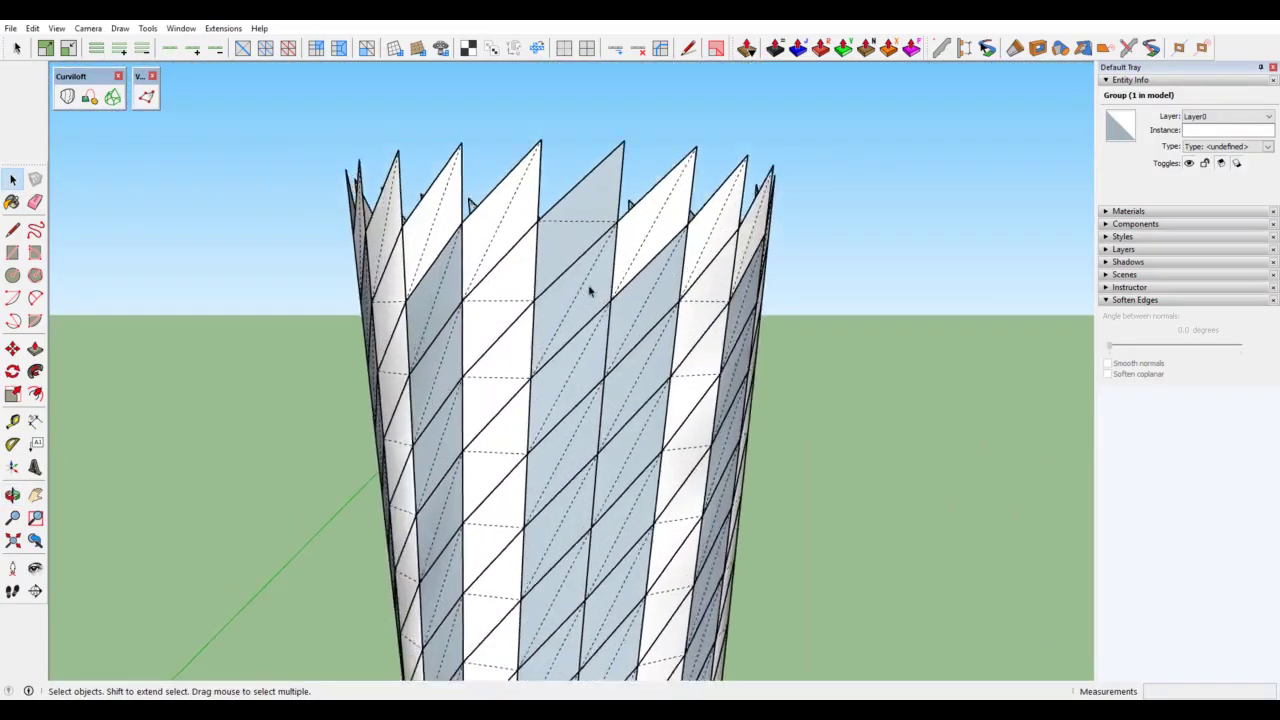
{"action": "scroll", "coordinate": [588, 289], "scroll_direction": "up", "scroll_amount": 1}
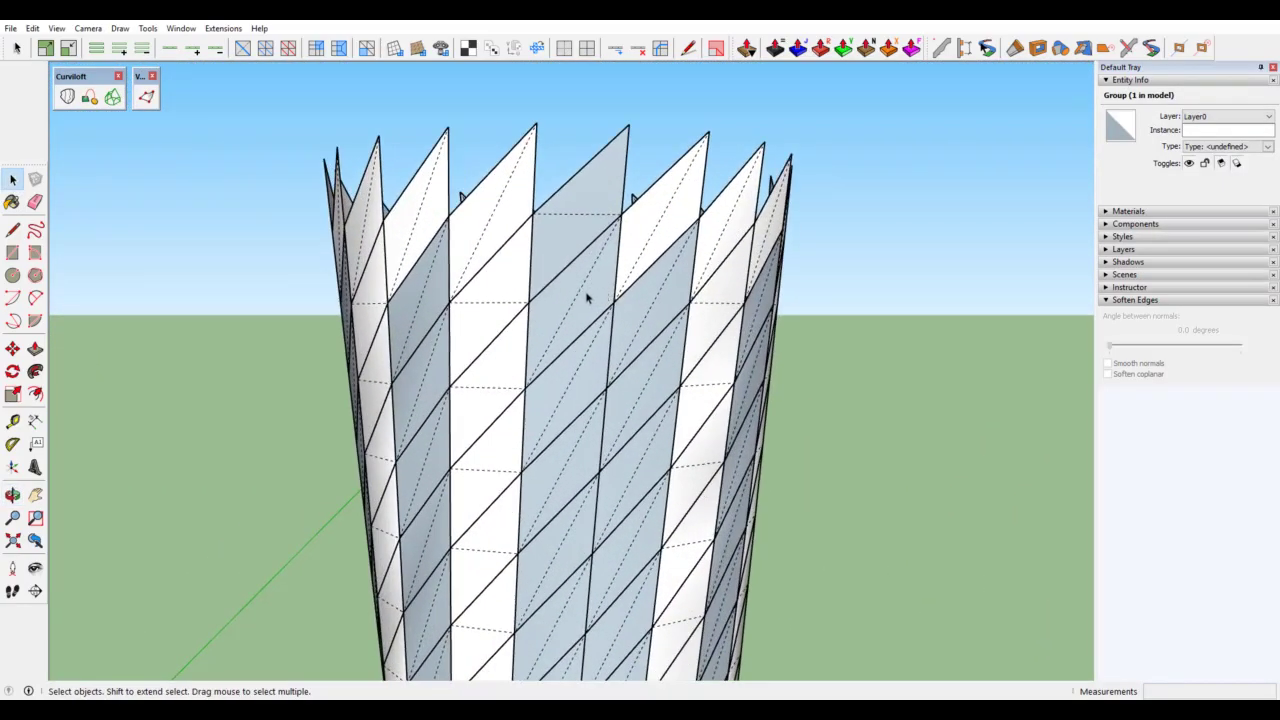
Step: Edit the skin group and turn off Hidden Geometry in the View menu
{"action": "double_click", "coordinate": [557, 249]}
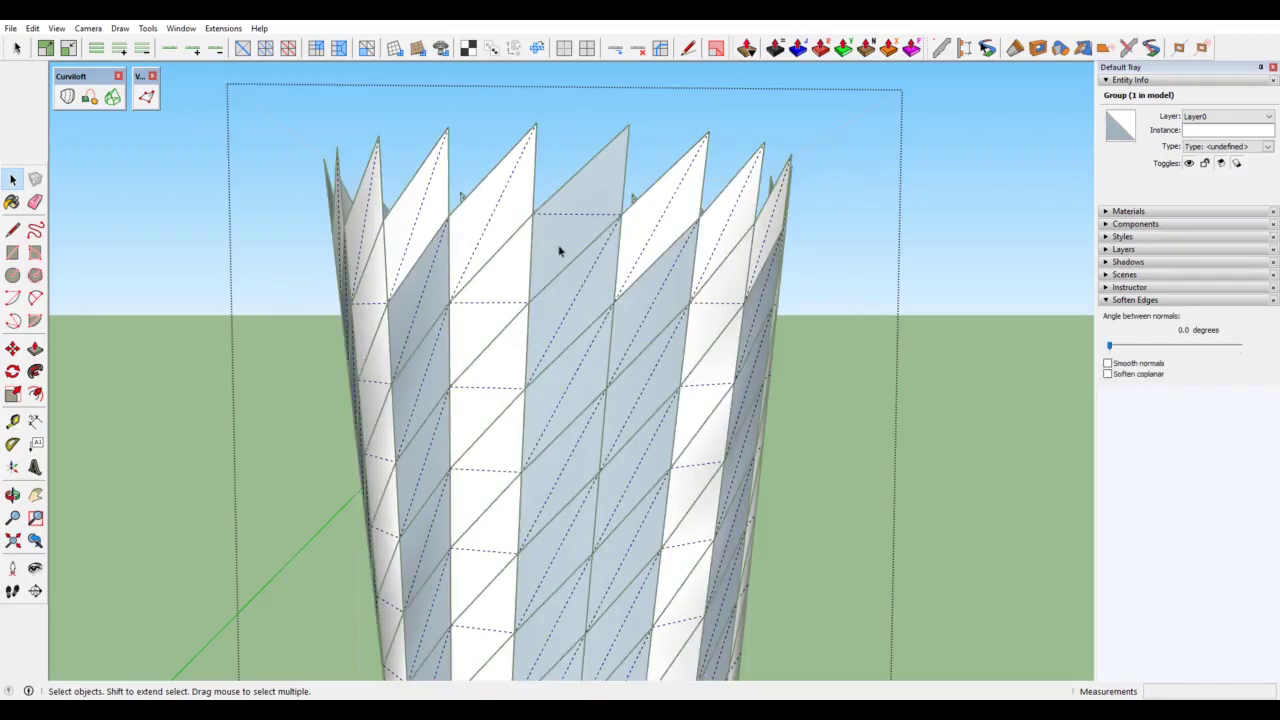
{"action": "left_click", "coordinate": [560, 250]}
{"action": "left_click", "coordinate": [57, 28]}
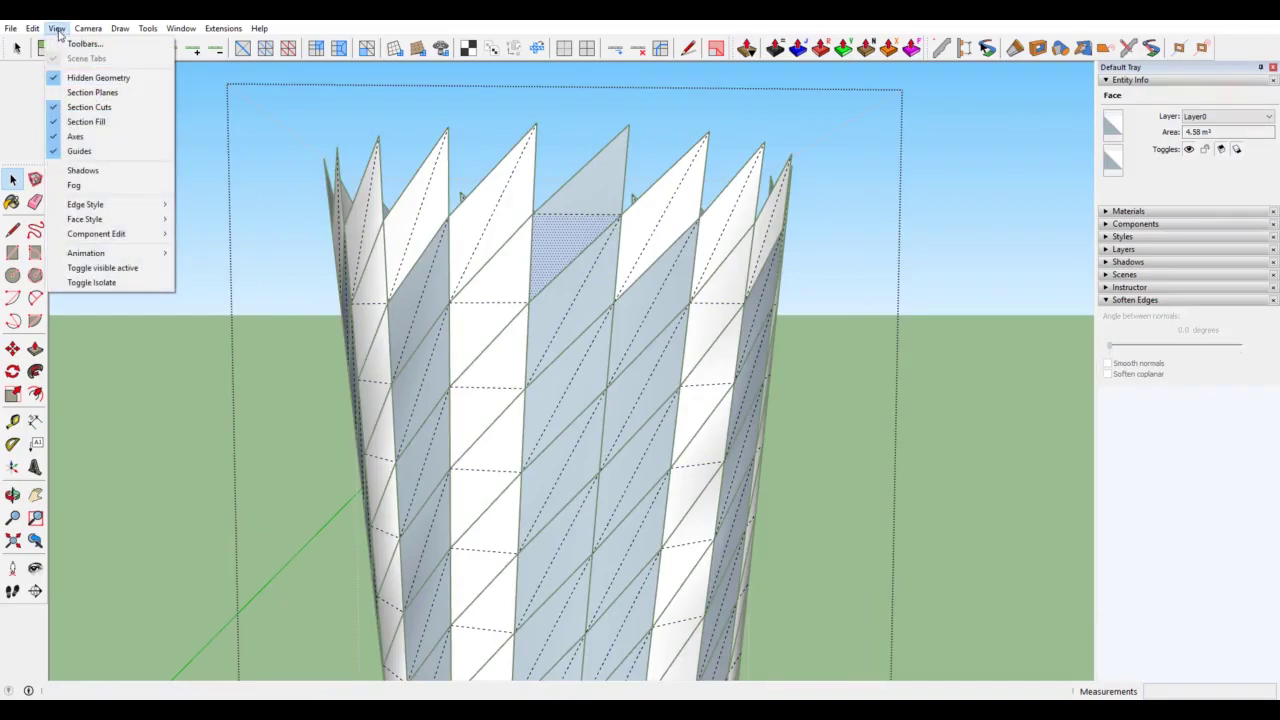
{"action": "left_click", "coordinate": [54, 83]}
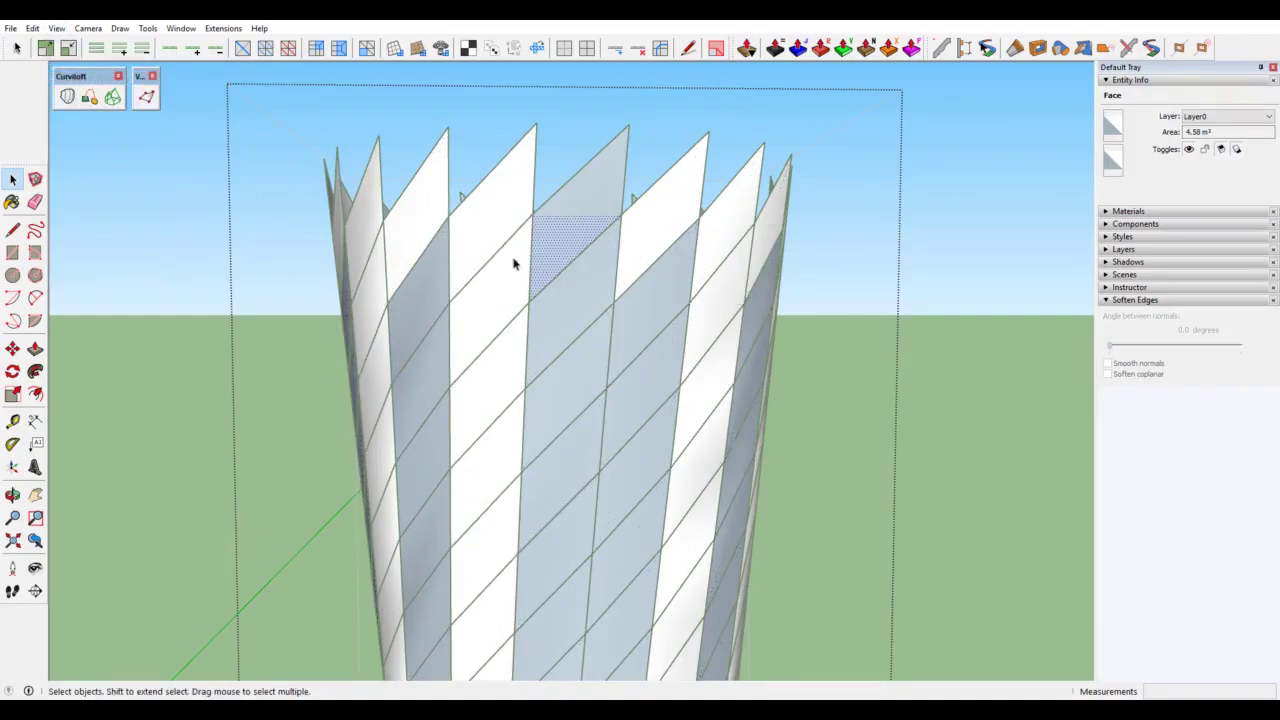
Step: Orient all surface faces consistently, then reverse them so white fronts face outward
{"action": "left_click", "coordinate": [488, 237]}
{"action": "right_click", "coordinate": [504, 225]}
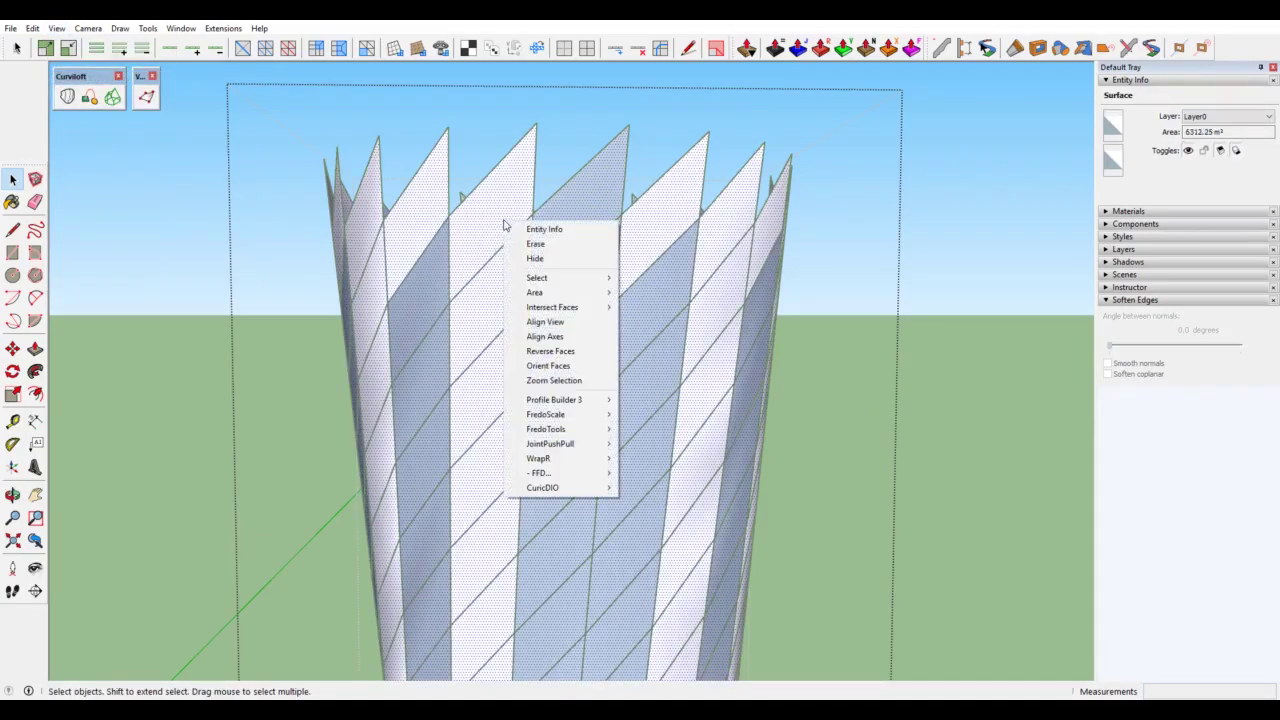
{"action": "left_click", "coordinate": [563, 369]}
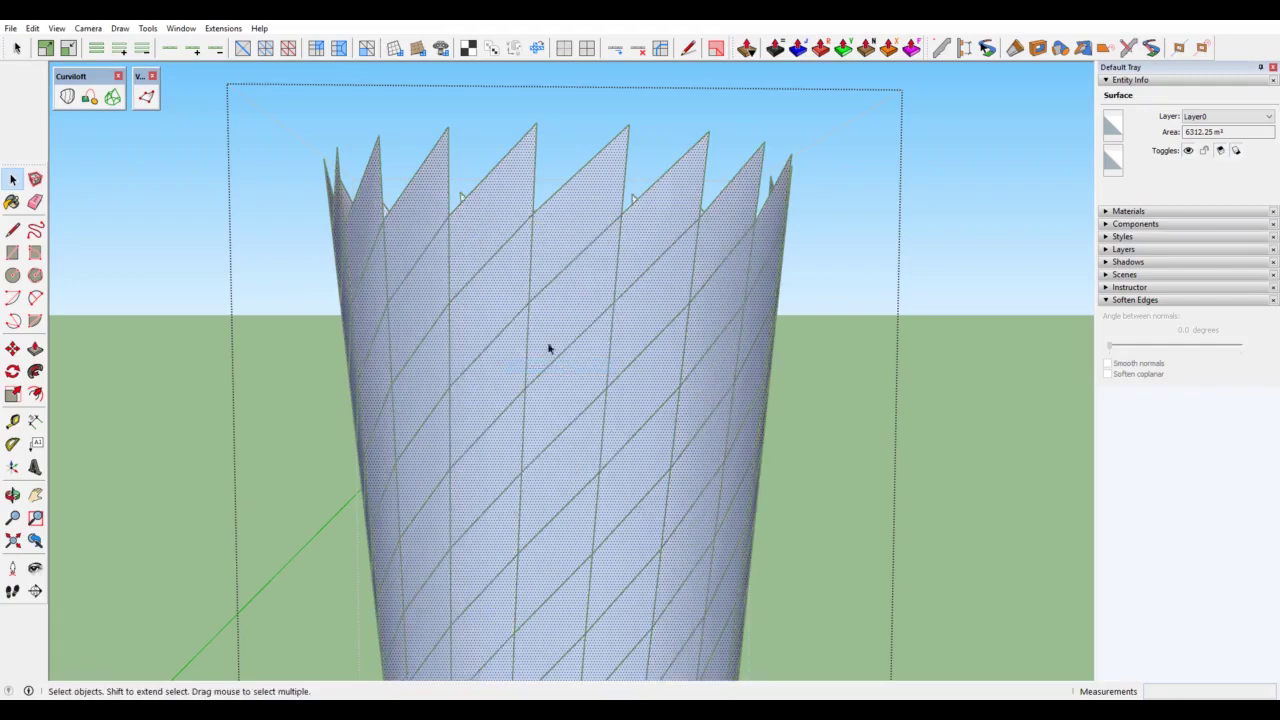
{"action": "right_click", "coordinate": [493, 241]}
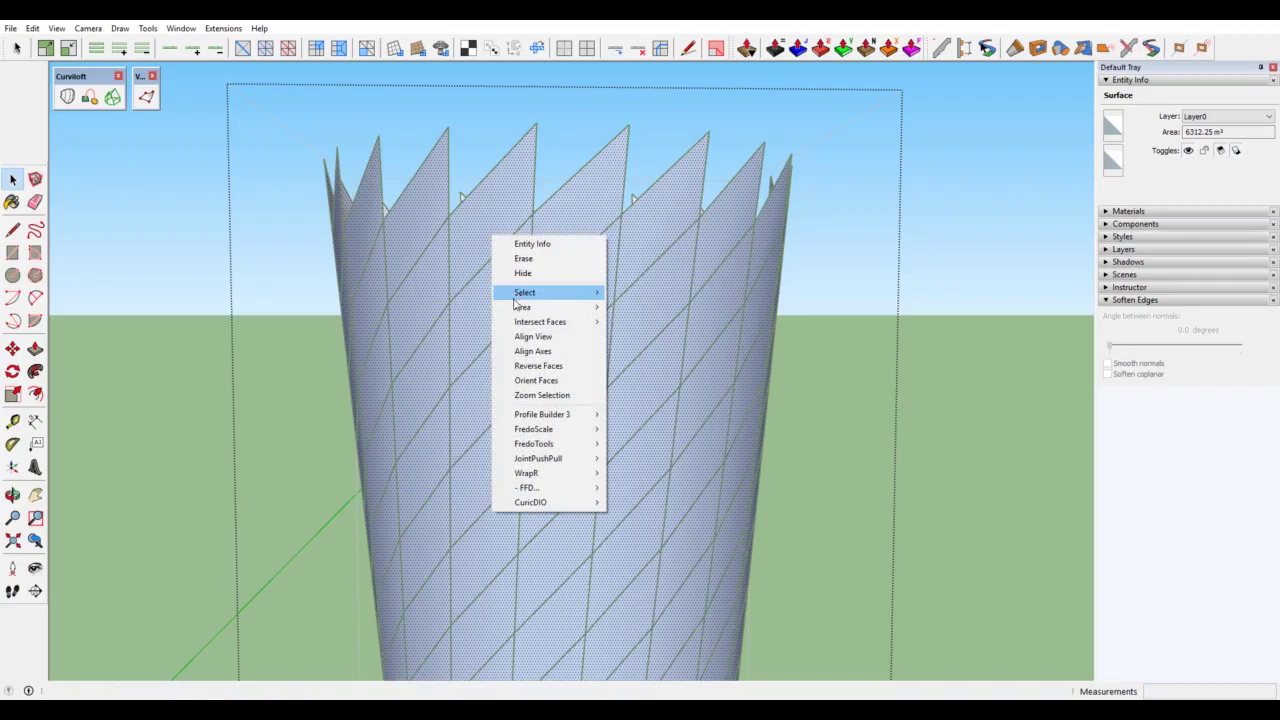
{"action": "left_click", "coordinate": [545, 367]}
{"action": "scroll", "coordinate": [663, 251], "scroll_direction": "down", "scroll_amount": 2}
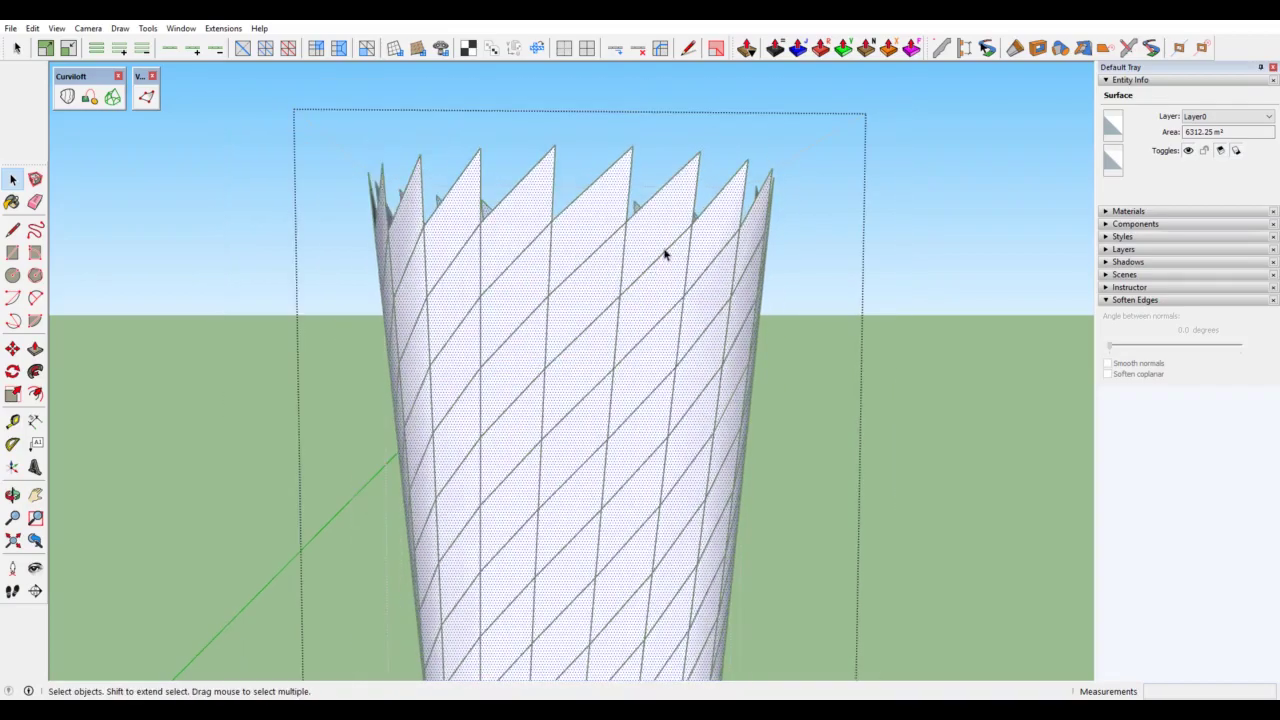
{"action": "scroll", "coordinate": [634, 266], "scroll_direction": "down", "scroll_amount": 2}
{"action": "scroll", "coordinate": [654, 257], "scroll_direction": "down", "scroll_amount": 3}
{"action": "scroll", "coordinate": [700, 280], "scroll_direction": "down", "scroll_amount": 1}
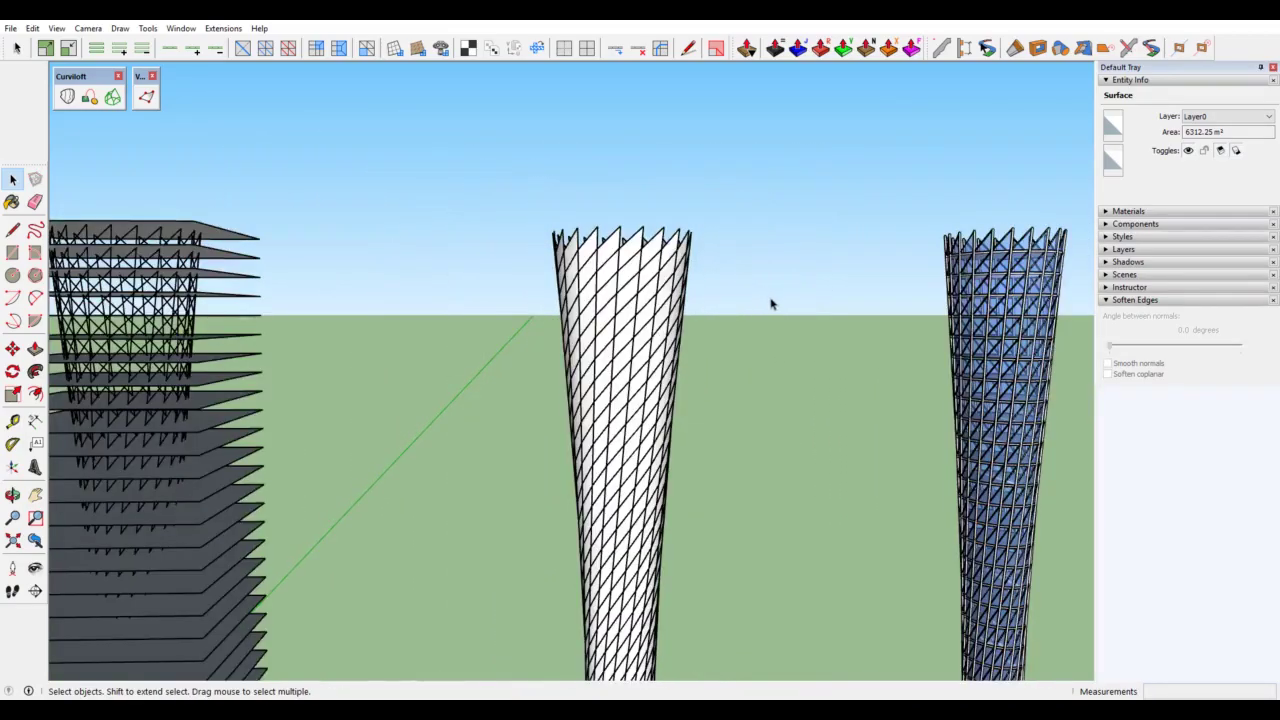
{"action": "scroll", "coordinate": [760, 300], "scroll_direction": "down", "scroll_amount": 3}
{"action": "scroll", "coordinate": [740, 294], "scroll_direction": "down", "scroll_amount": 2}
{"action": "mouse_move", "coordinate": [740, 294]}
{"action": "middle_mouse_down"}
{"action": "mouse_move", "coordinate": [600, 380]}
{"action": "mouse_move", "coordinate": [620, 400]}
{"action": "middle_mouse_up"}
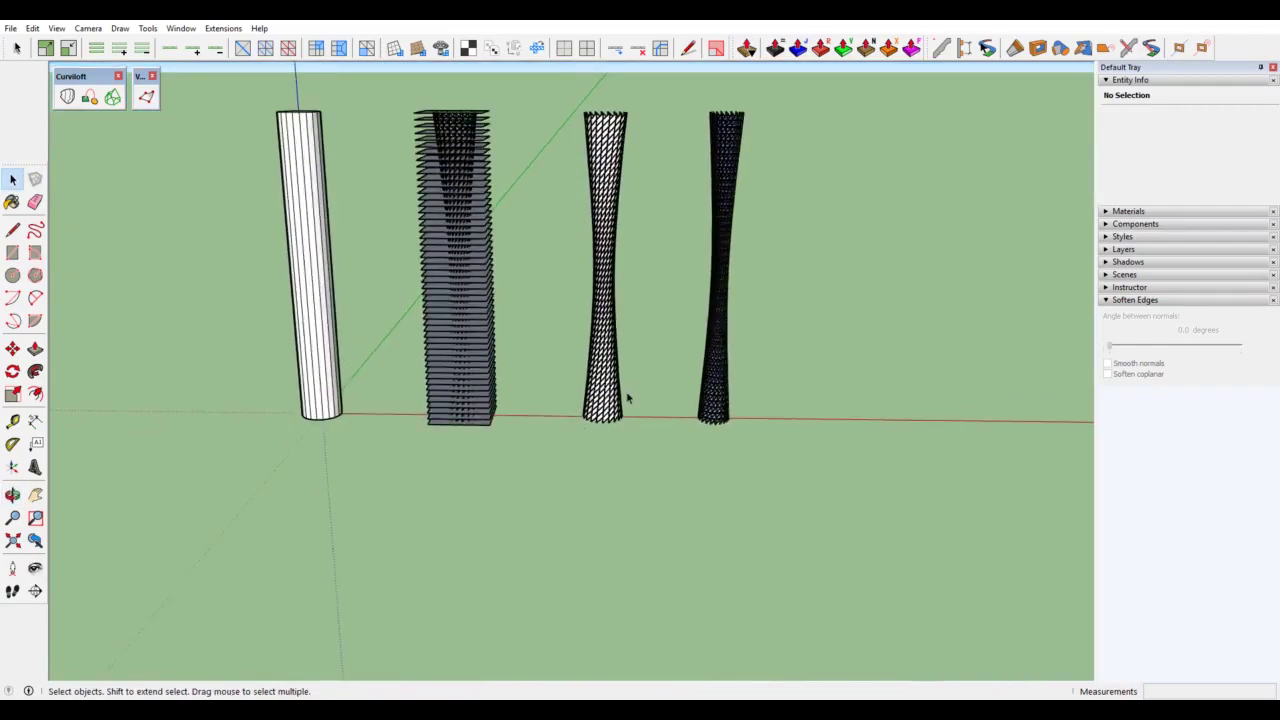
Step: Move the skinned tower group into the middle stack of floor slabs
{"action": "scroll", "coordinate": [610, 420], "scroll_direction": "up", "scroll_amount": 3}
{"action": "scroll", "coordinate": [595, 445], "scroll_direction": "up", "scroll_amount": 3}
{"action": "scroll", "coordinate": [588, 455], "scroll_direction": "up", "scroll_amount": 2}
{"action": "left_click", "coordinate": [588, 455]}
{"action": "scroll", "coordinate": [590, 453], "scroll_direction": "up", "scroll_amount": 1}
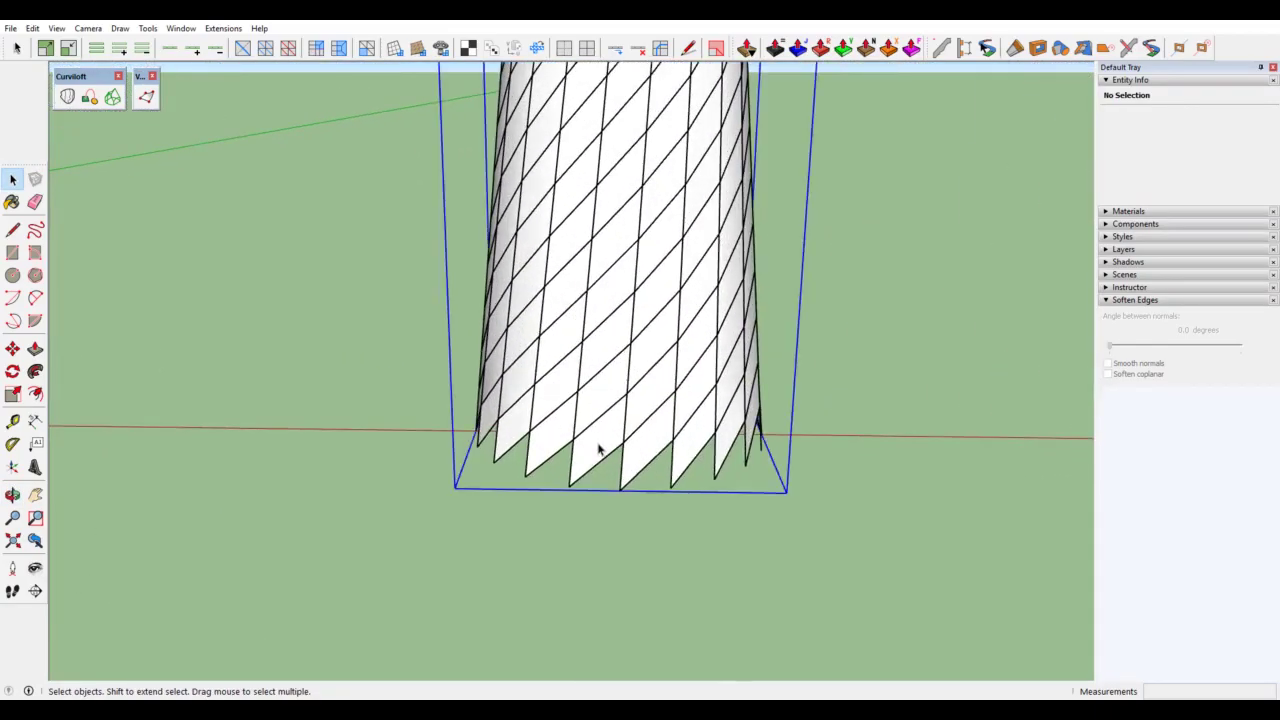
{"action": "scroll", "coordinate": [598, 449], "scroll_direction": "up", "scroll_amount": 1}
{"action": "left_click", "coordinate": [12, 348]}
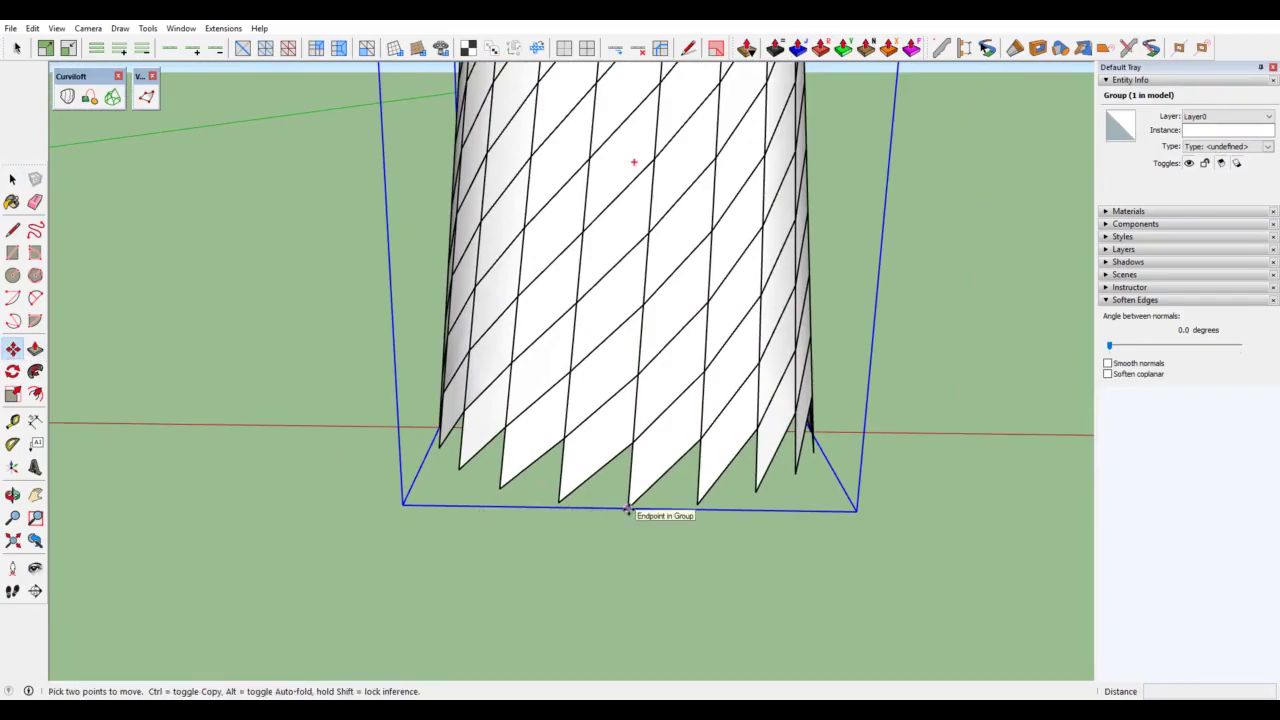
{"action": "left_click", "coordinate": [628, 510]}
{"action": "scroll", "coordinate": [620, 510], "scroll_direction": "down", "scroll_amount": 1}
{"action": "scroll", "coordinate": [540, 512], "scroll_direction": "down", "scroll_amount": 2}
{"action": "scroll", "coordinate": [460, 514], "scroll_direction": "down", "scroll_amount": 2}
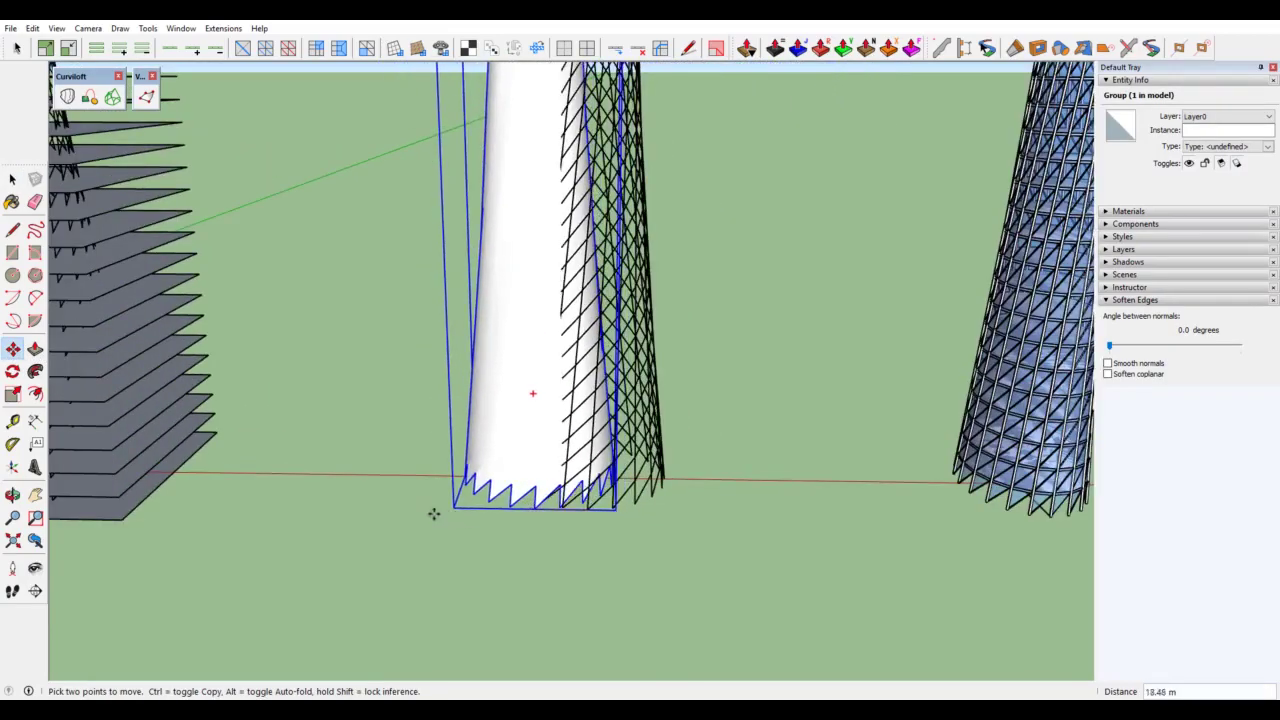
{"action": "middle_click_drag", "start_coordinate": [433, 514], "coordinate": [551, 462]}
{"action": "scroll", "coordinate": [551, 462], "scroll_direction": "up", "scroll_amount": 3}
{"action": "left_click", "coordinate": [551, 462]}
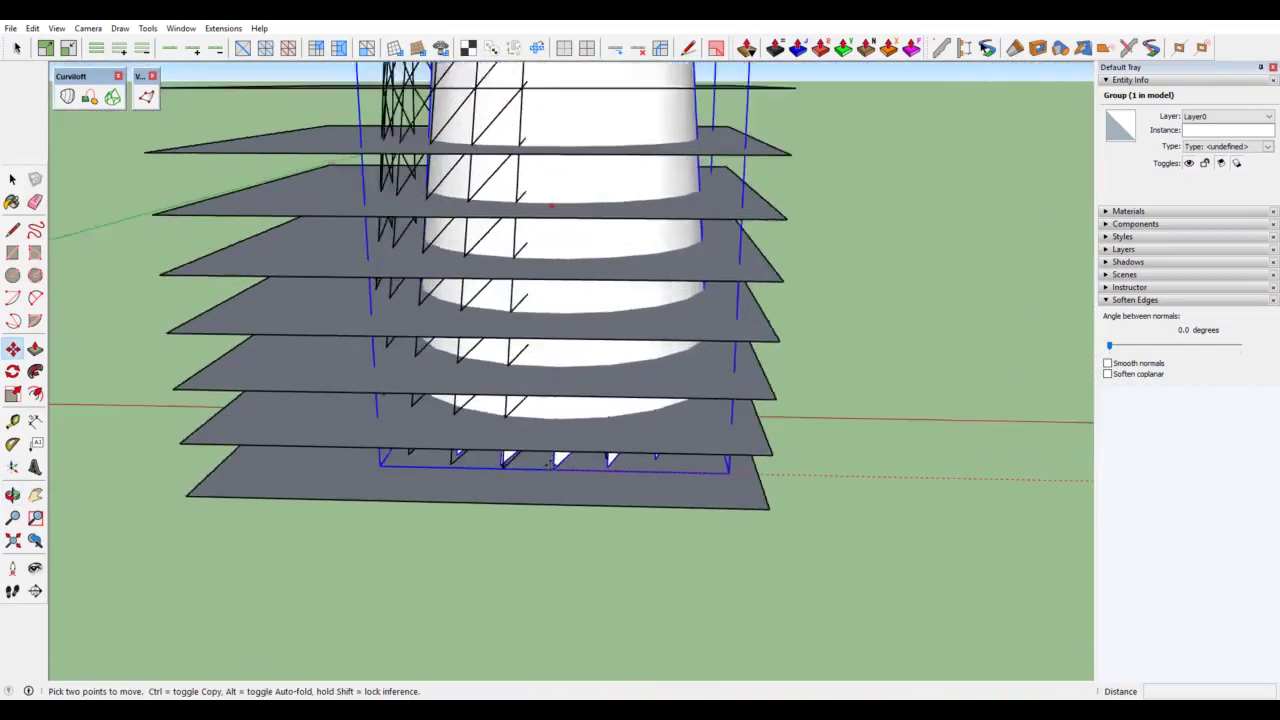
Step: Snap the group's base corner onto the bottom slab edge
{"action": "left_click", "coordinate": [551, 462]}
{"action": "scroll", "coordinate": [520, 455], "scroll_direction": "up", "scroll_amount": 2}
{"action": "scroll", "coordinate": [540, 458], "scroll_direction": "up", "scroll_amount": 2}
{"action": "scroll", "coordinate": [560, 463], "scroll_direction": "up", "scroll_amount": 2}
{"action": "scroll", "coordinate": [557, 468], "scroll_direction": "up", "scroll_amount": 1}
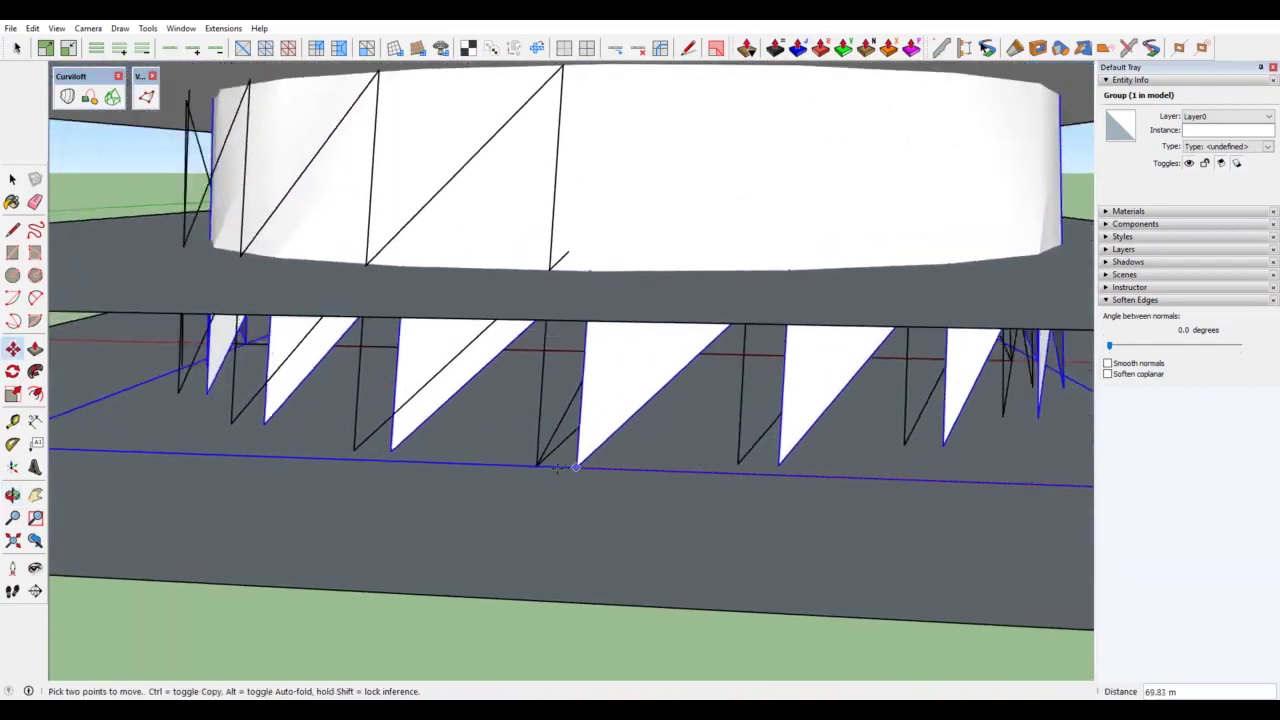
{"action": "left_click", "coordinate": [536, 466]}
{"action": "scroll", "coordinate": [571, 529], "scroll_direction": "down", "scroll_amount": 3}
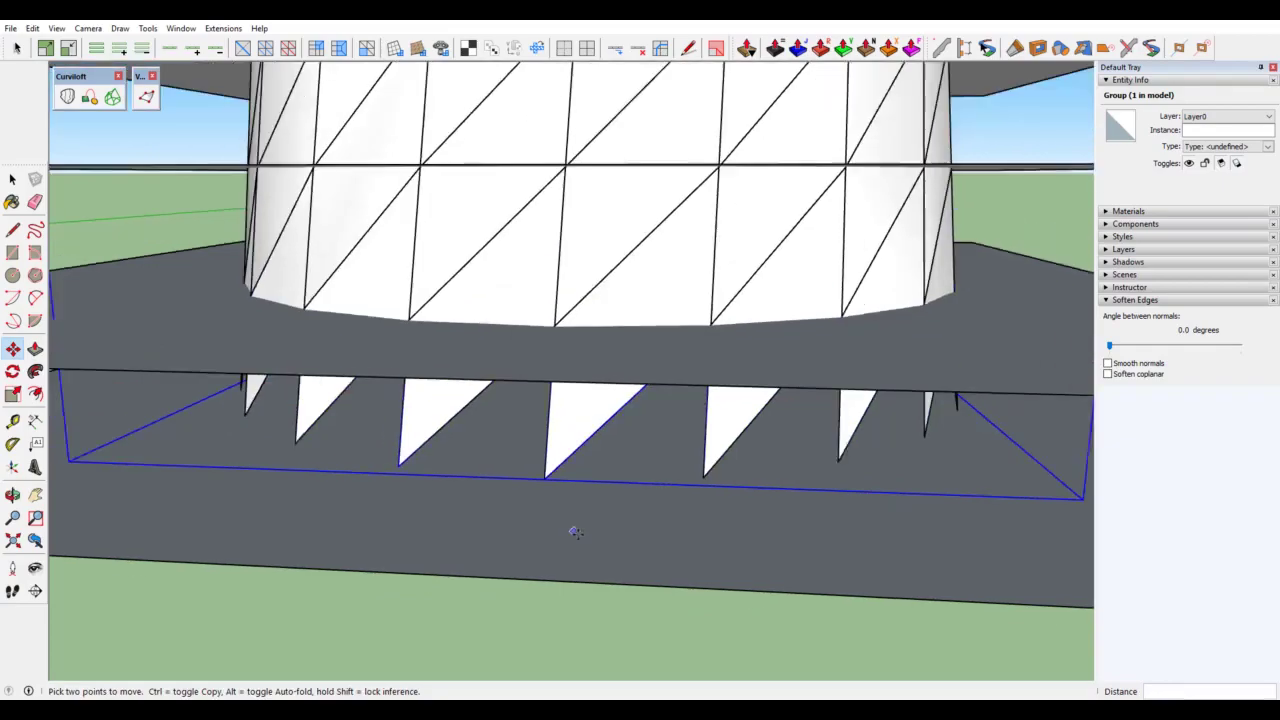
{"action": "scroll", "coordinate": [585, 514], "scroll_direction": "down", "scroll_amount": 3}
{"action": "scroll", "coordinate": [575, 512], "scroll_direction": "down", "scroll_amount": 3}
{"action": "scroll", "coordinate": [577, 508], "scroll_direction": "down", "scroll_amount": 3}
{"action": "scroll", "coordinate": [571, 514], "scroll_direction": "down", "scroll_amount": 3}
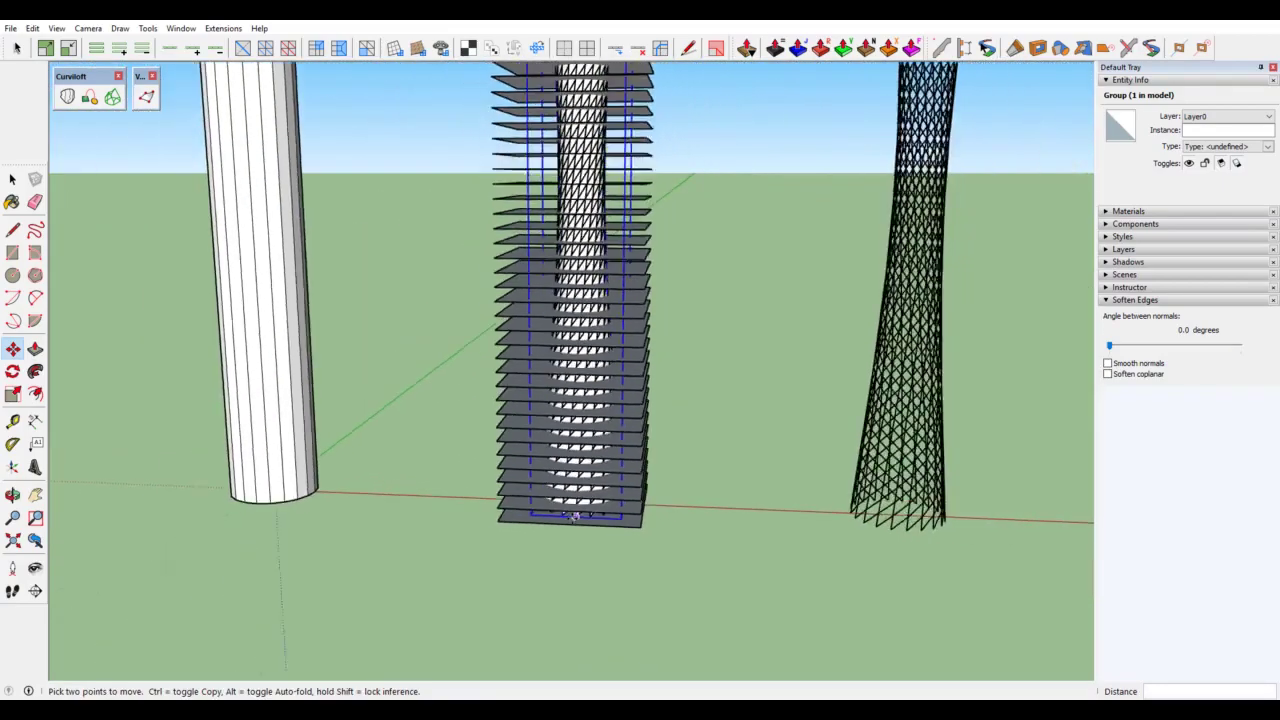
{"action": "scroll", "coordinate": [571, 490], "scroll_direction": "down", "scroll_amount": 2}
{"action": "mouse_move", "coordinate": [571, 486]}
{"action": "middle_mouse_down"}
{"action": "mouse_move", "coordinate": [565, 425]}
{"action": "mouse_move", "coordinate": [545, 440]}
{"action": "middle_mouse_up"}
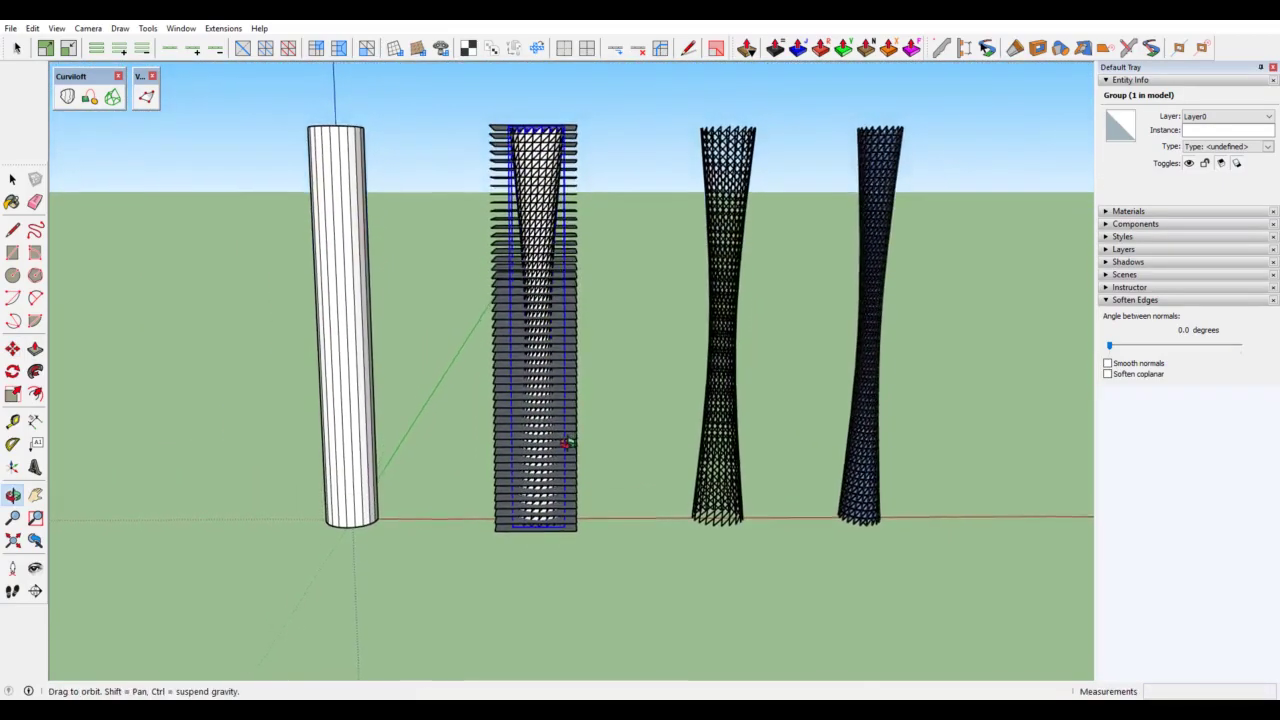
{"action": "left_click", "coordinate": [12, 179]}
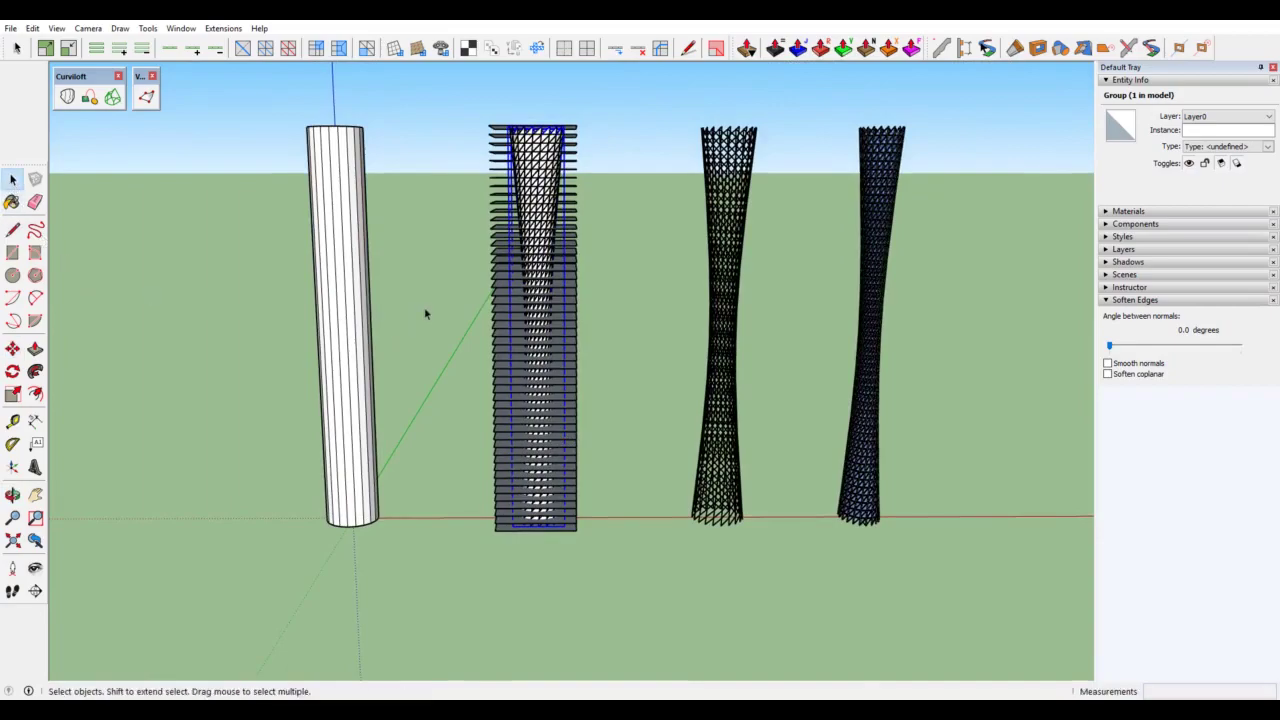
Step: Crossing-select the floor slabs and intersect their faces with the model
{"action": "middle_click_drag", "start_coordinate": [545, 330], "coordinate": [549, 302]}
{"action": "key", "text": "space"}
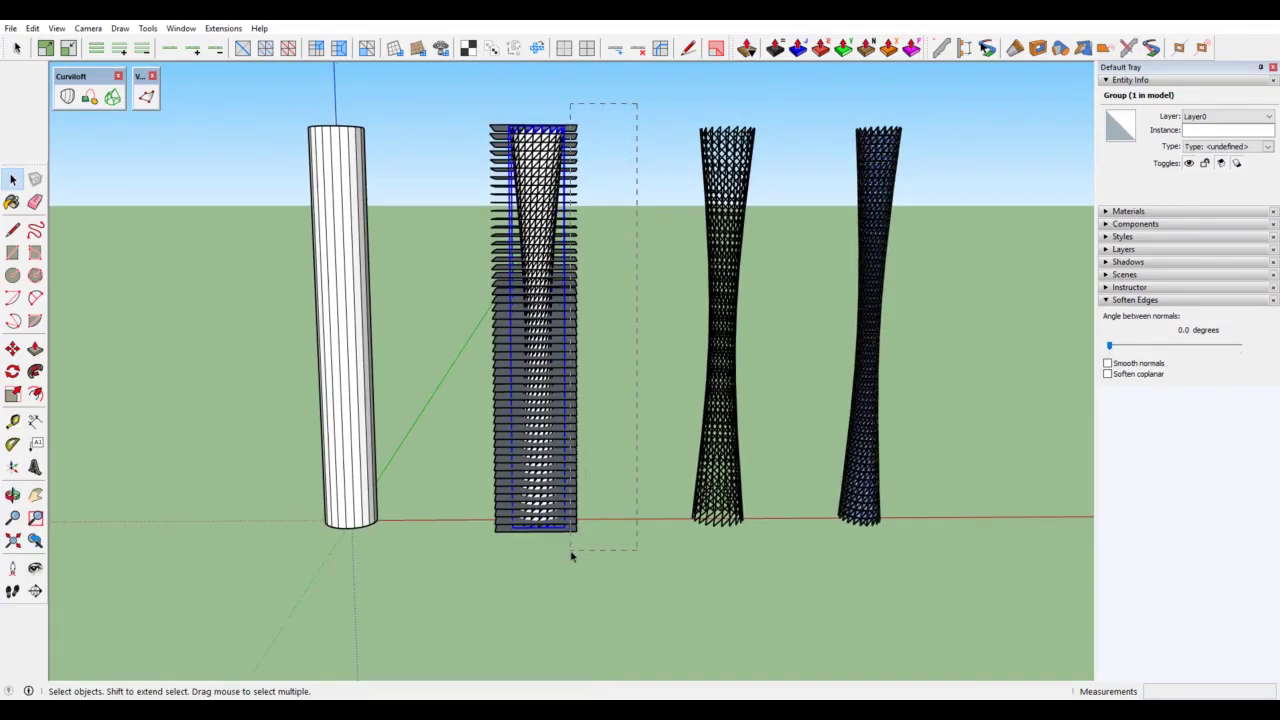
{"action": "left_click_drag", "start_coordinate": [573, 555], "coordinate": [571, 551]}
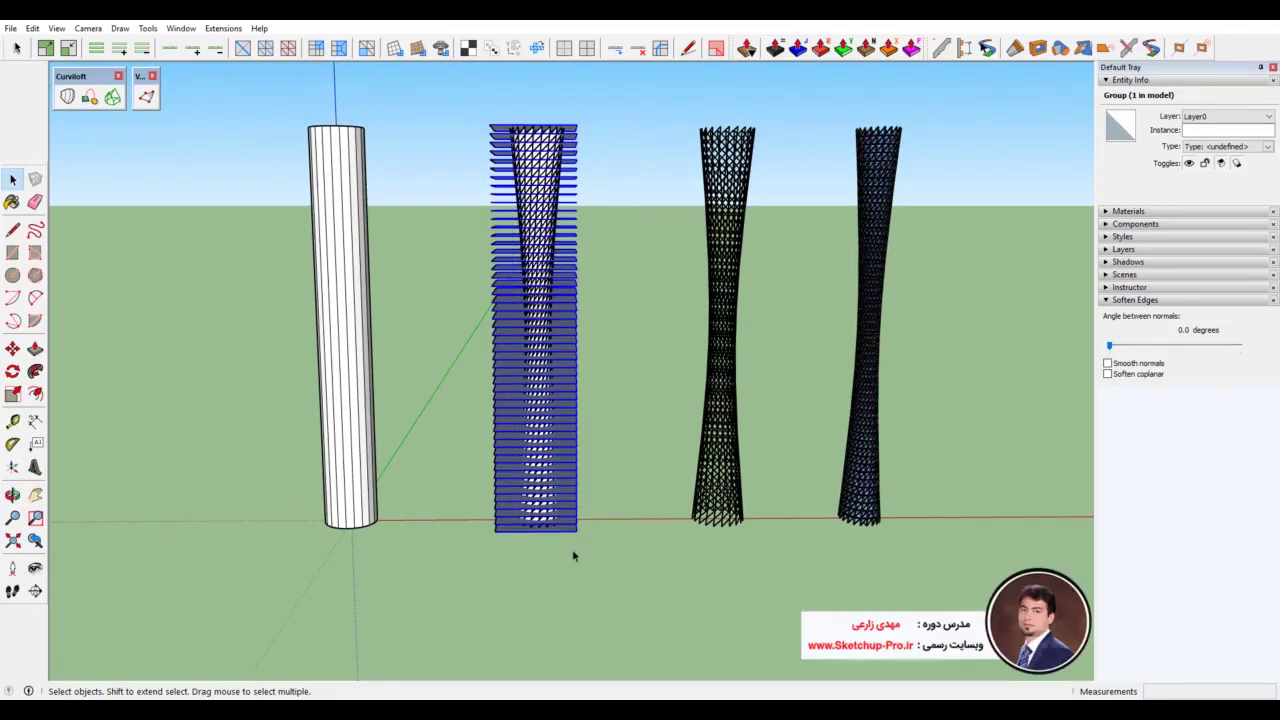
{"action": "scroll", "coordinate": [573, 435], "scroll_direction": "up", "scroll_amount": 3}
{"action": "scroll", "coordinate": [573, 435], "scroll_direction": "up", "scroll_amount": 1}
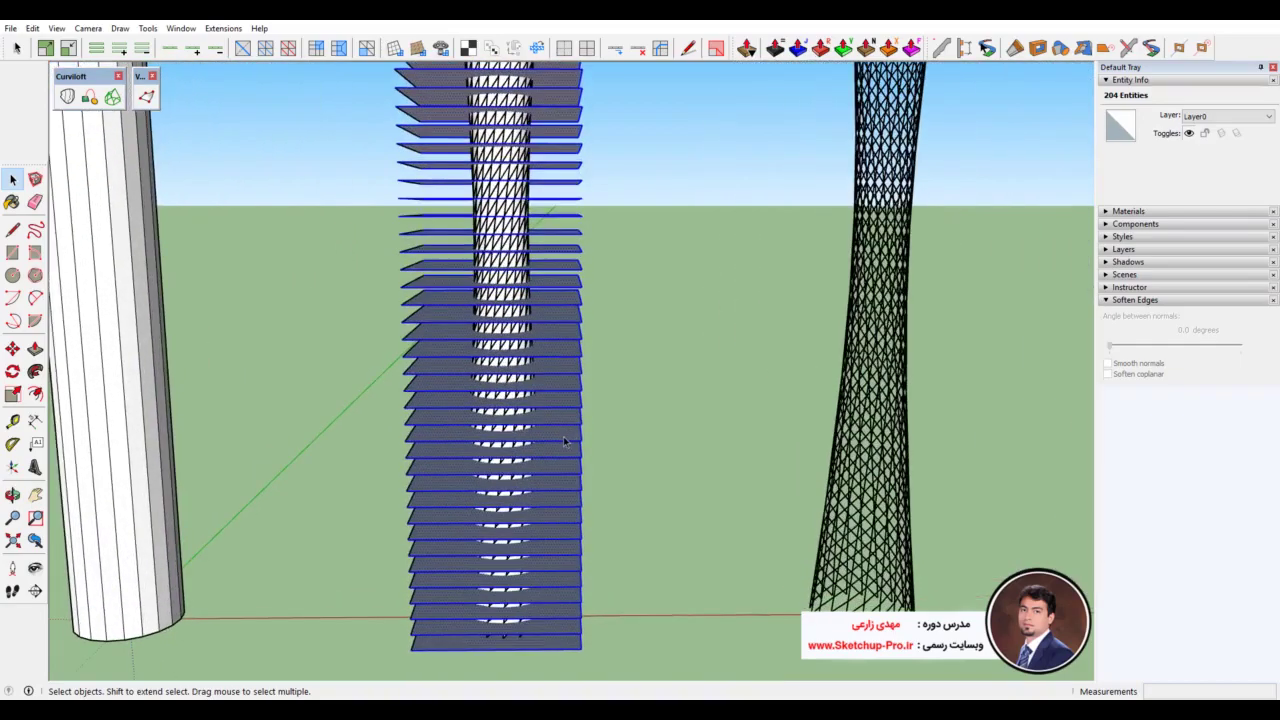
{"action": "right_click", "coordinate": [565, 439]}
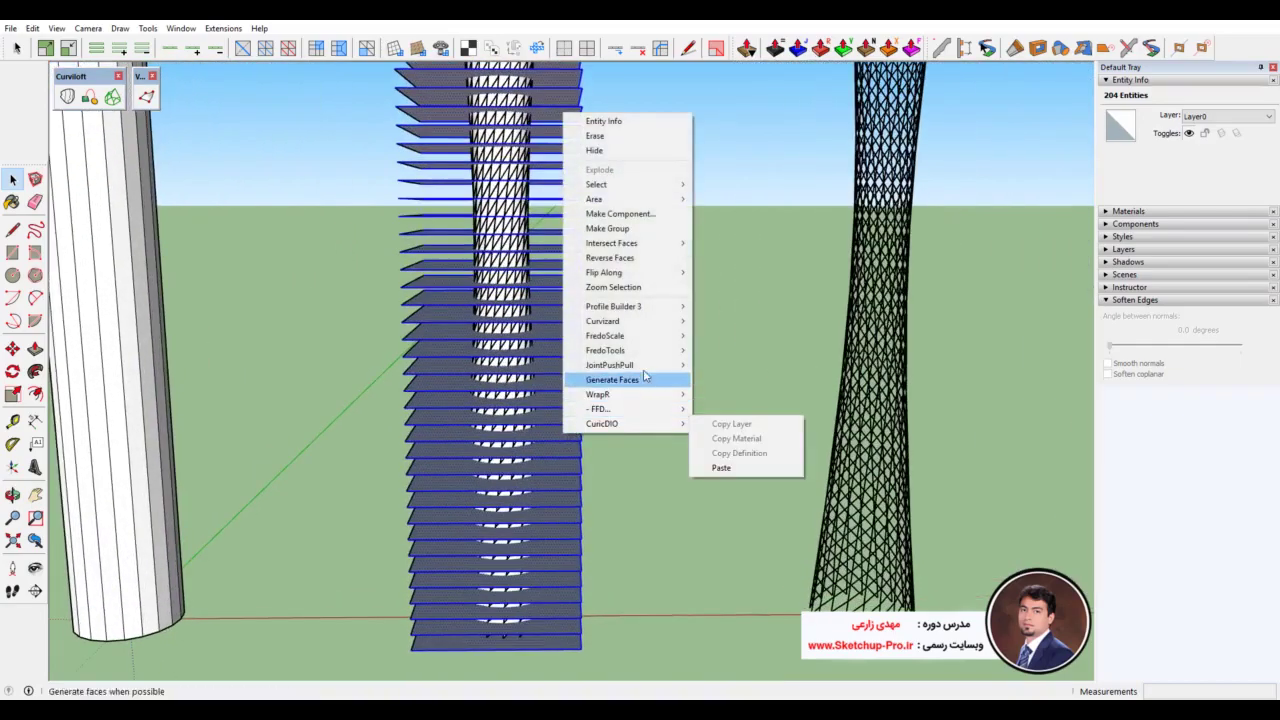
{"action": "mouse_move", "coordinate": [611, 243]}
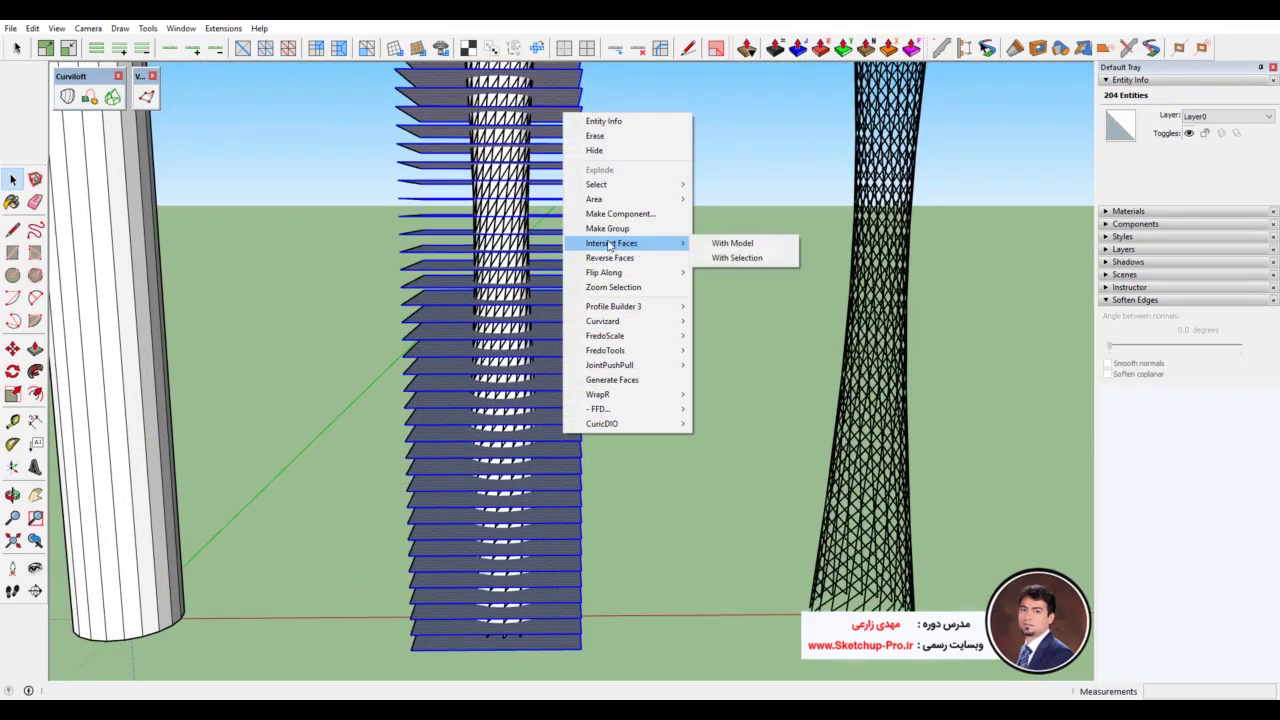
{"action": "left_click", "coordinate": [734, 247]}
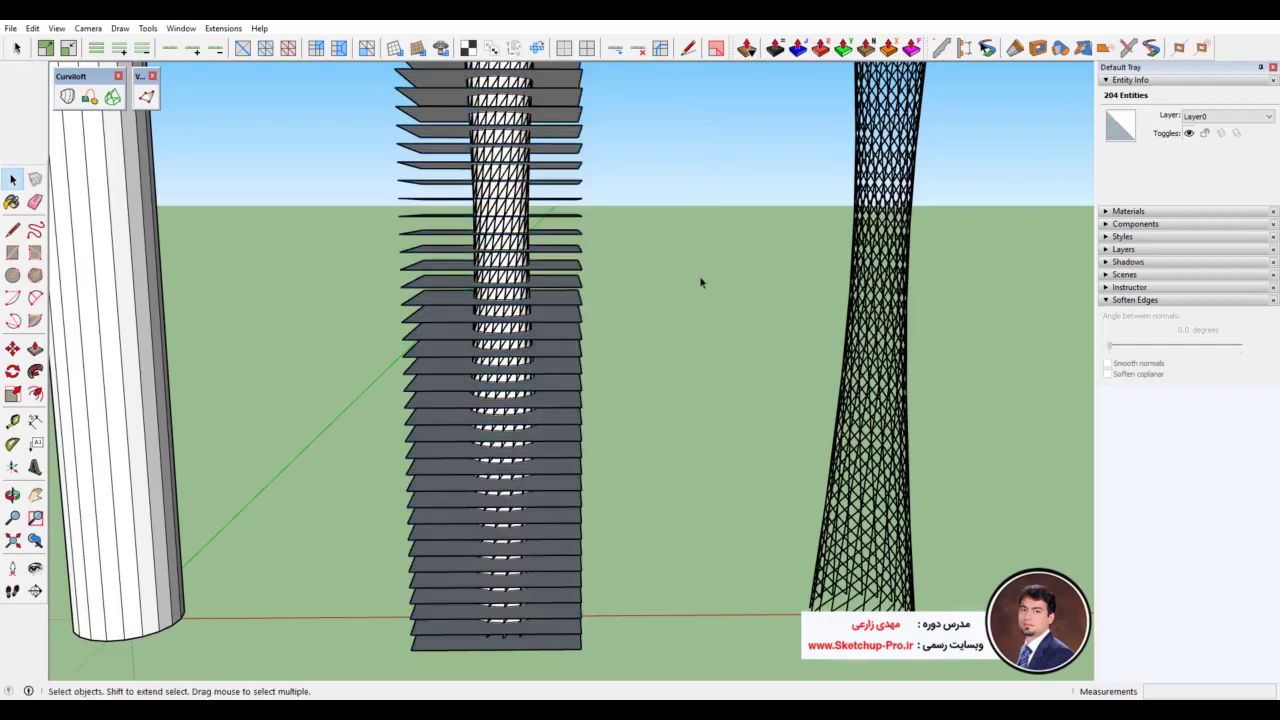
{"action": "left_click", "coordinate": [700, 285]}
Step: Delete all 204 floor slabs and the leftover thin slice
{"action": "scroll", "coordinate": [527, 488], "scroll_direction": "down", "scroll_amount": 2}
{"action": "scroll", "coordinate": [527, 488], "scroll_direction": "down", "scroll_amount": 2}
{"action": "scroll", "coordinate": [527, 488], "scroll_direction": "down", "scroll_amount": 2}
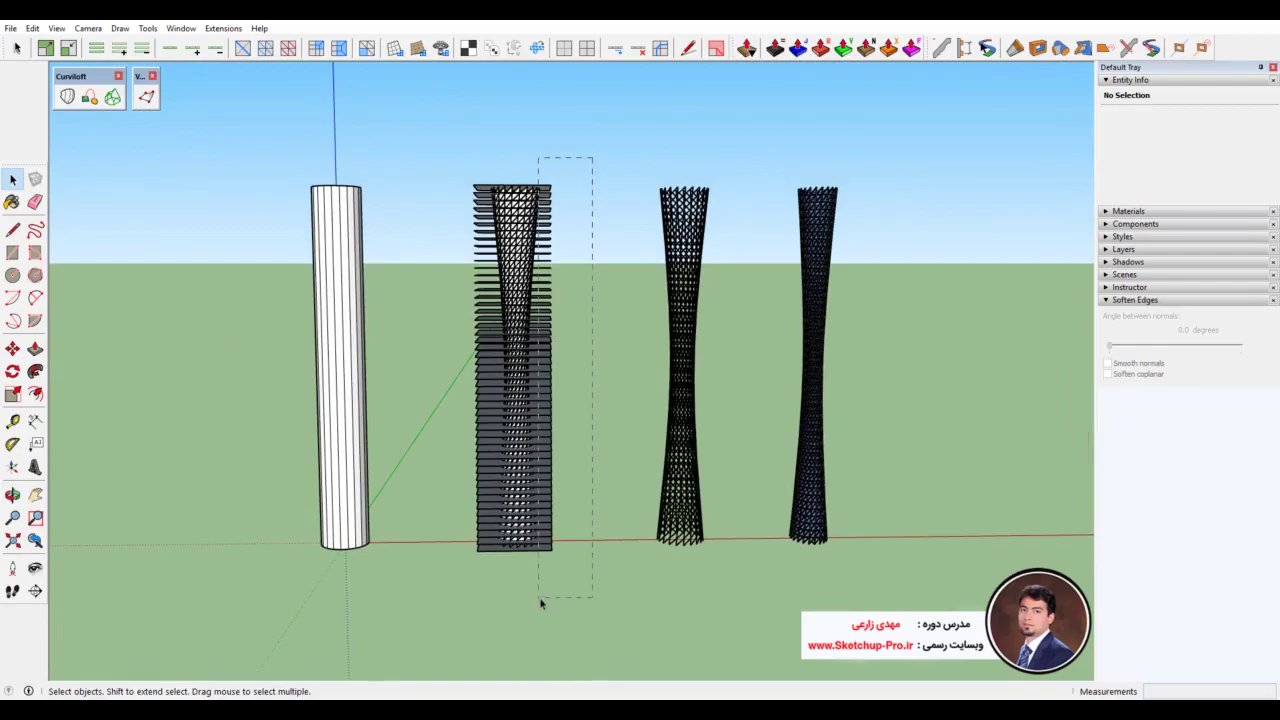
{"action": "left_click_drag", "start_coordinate": [546, 603], "coordinate": [544, 601]}
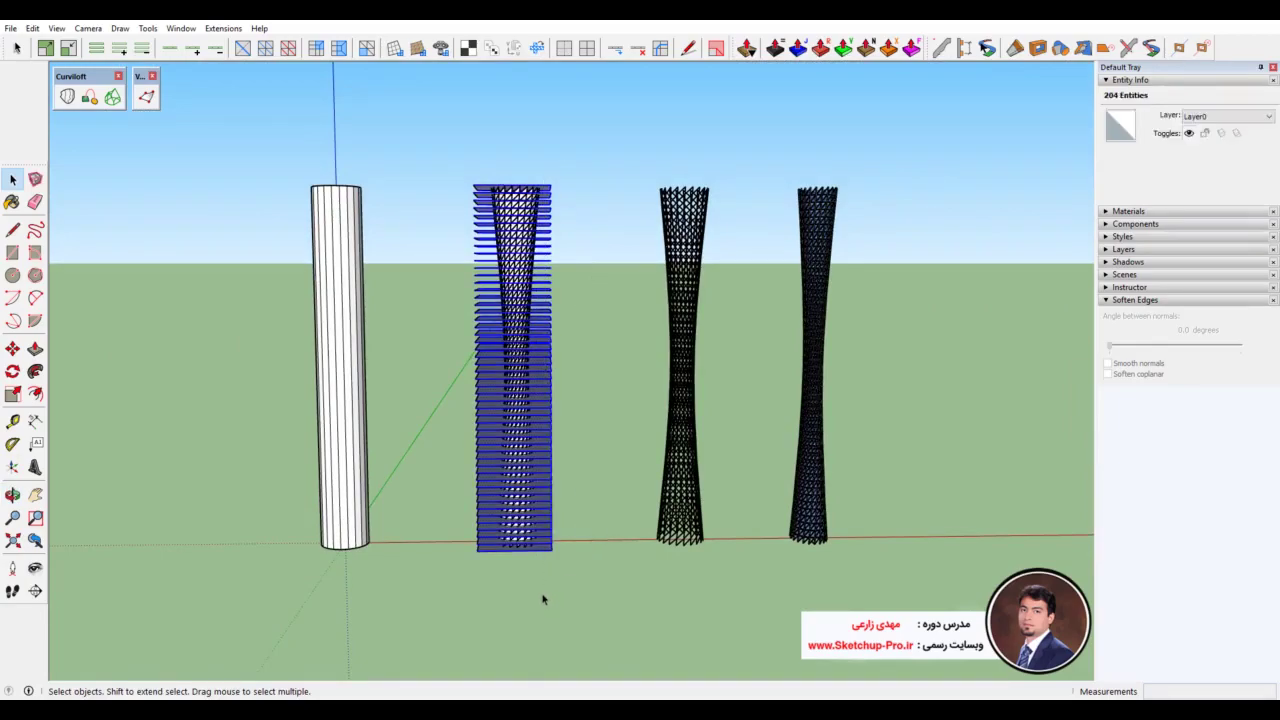
{"action": "key", "text": "Delete"}
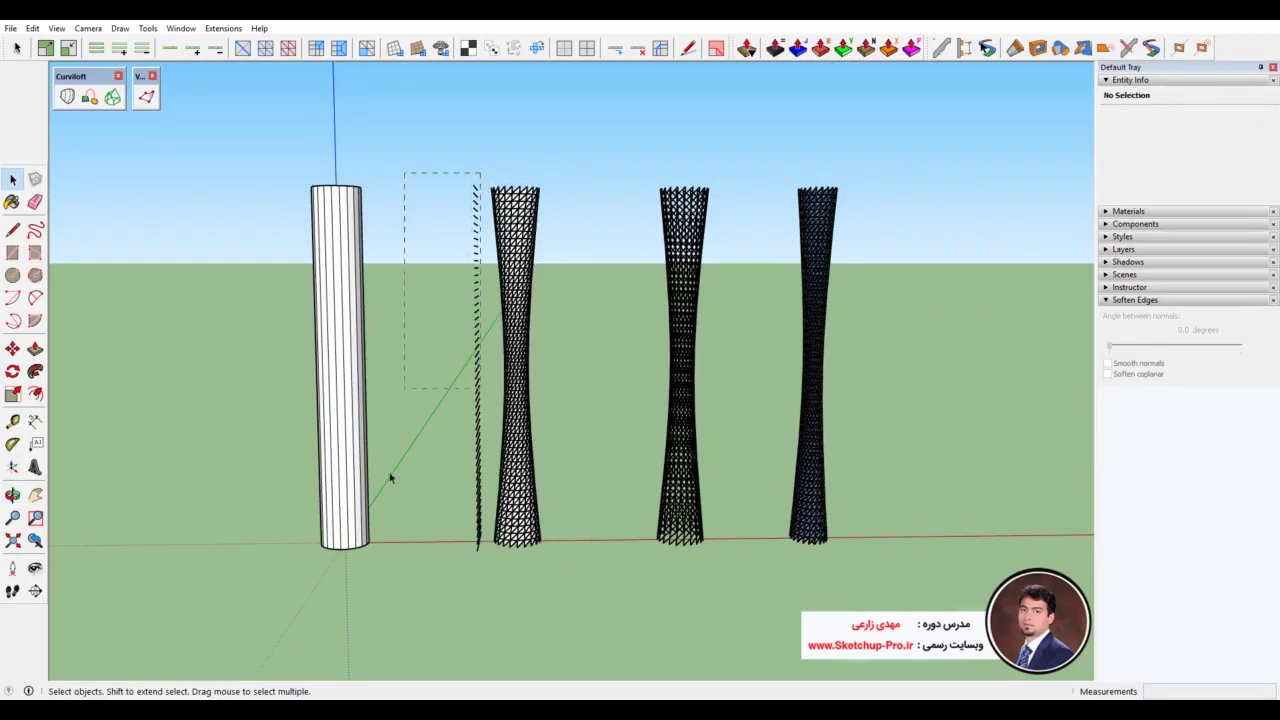
{"action": "left_click_drag", "start_coordinate": [408, 585], "coordinate": [408, 581]}
{"action": "key", "text": "Delete"}
{"action": "scroll", "coordinate": [495, 385], "scroll_direction": "up", "scroll_amount": 2}
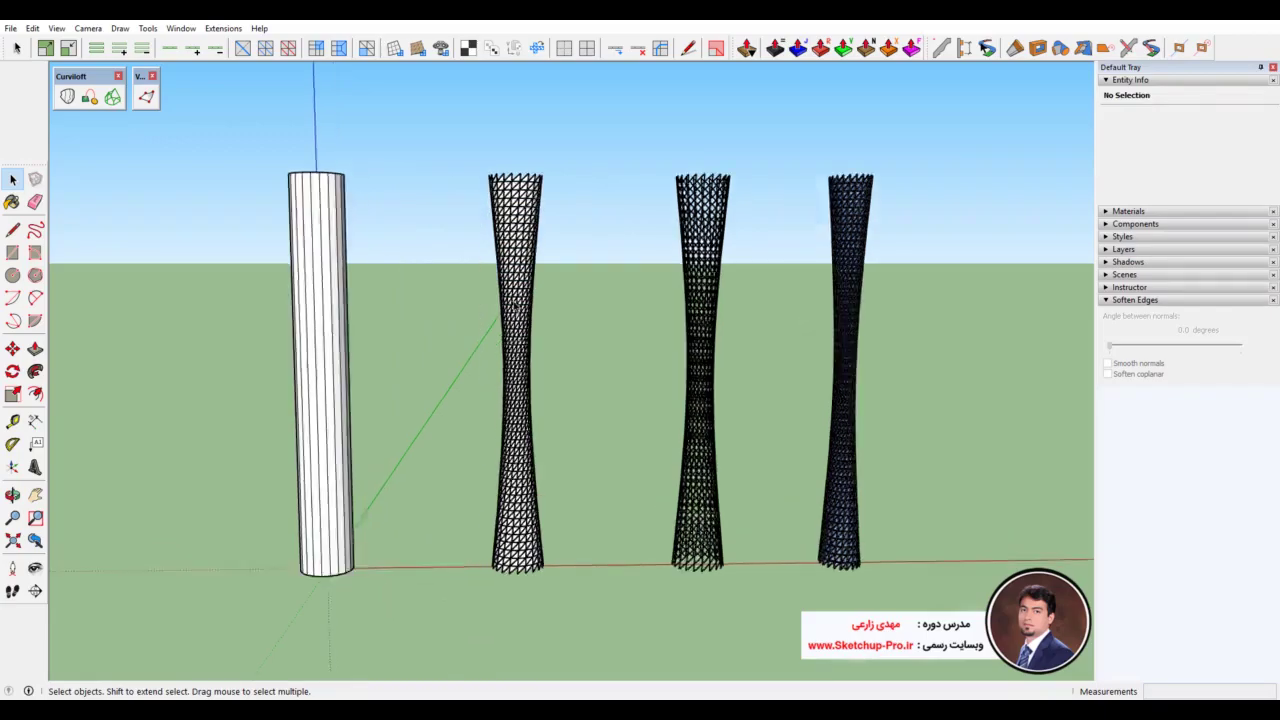
{"action": "scroll", "coordinate": [500, 360], "scroll_direction": "up", "scroll_amount": 2}
{"action": "mouse_move", "coordinate": [502, 340]}
{"action": "middle_mouse_down"}
{"action": "mouse_move", "coordinate": [514, 514]}
{"action": "mouse_move", "coordinate": [557, 451]}
{"action": "mouse_move", "coordinate": [523, 414]}
{"action": "mouse_move", "coordinate": [494, 429]}
{"action": "mouse_move", "coordinate": [488, 395]}
{"action": "mouse_move", "coordinate": [471, 486]}
{"action": "mouse_move", "coordinate": [366, 551]}
{"action": "mouse_move", "coordinate": [480, 430]}
{"action": "middle_mouse_up"}
{"action": "scroll", "coordinate": [494, 429], "scroll_direction": "up", "scroll_amount": 2}
{"action": "scroll", "coordinate": [471, 486], "scroll_direction": "down", "scroll_amount": 2}
{"action": "scroll", "coordinate": [471, 470], "scroll_direction": "down", "scroll_amount": 2}
{"action": "scroll", "coordinate": [470, 449], "scroll_direction": "down", "scroll_amount": 2}
{"action": "scroll", "coordinate": [485, 425], "scroll_direction": "up", "scroll_amount": 2}
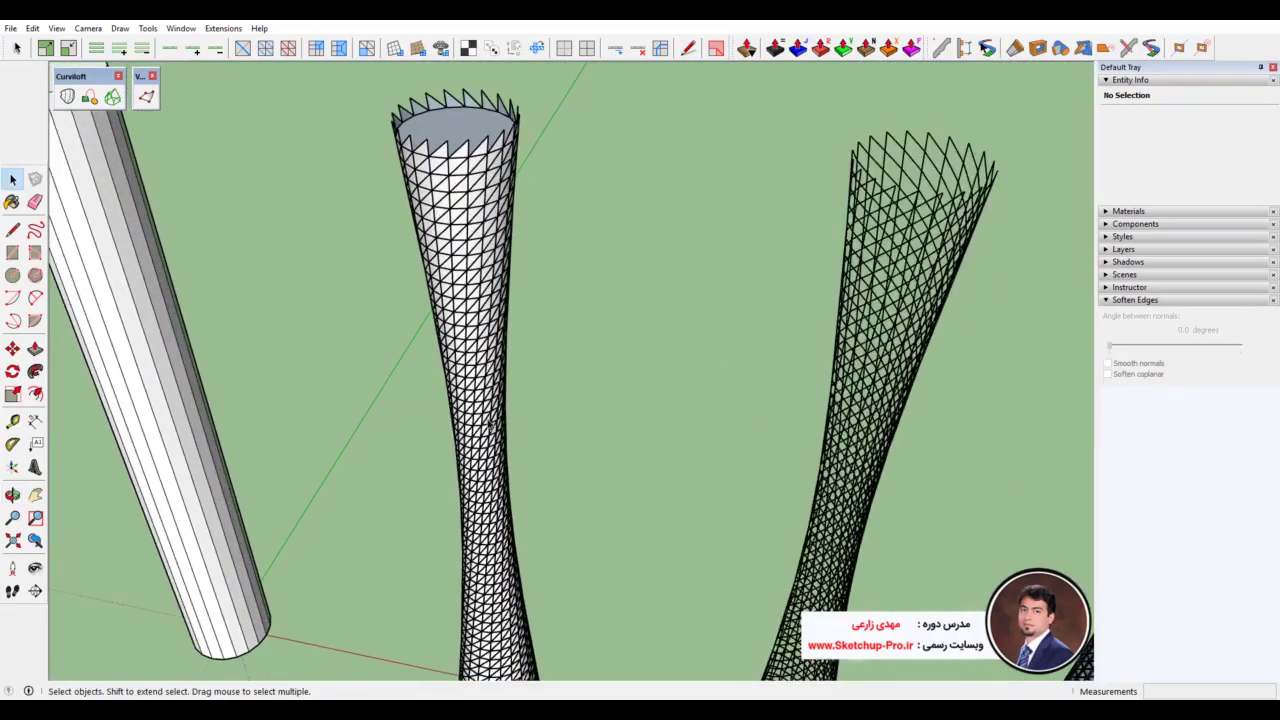
{"action": "scroll", "coordinate": [490, 418], "scroll_direction": "up", "scroll_amount": 2}
{"action": "scroll", "coordinate": [488, 416], "scroll_direction": "up", "scroll_amount": 2}
{"action": "left_click", "coordinate": [494, 418]}
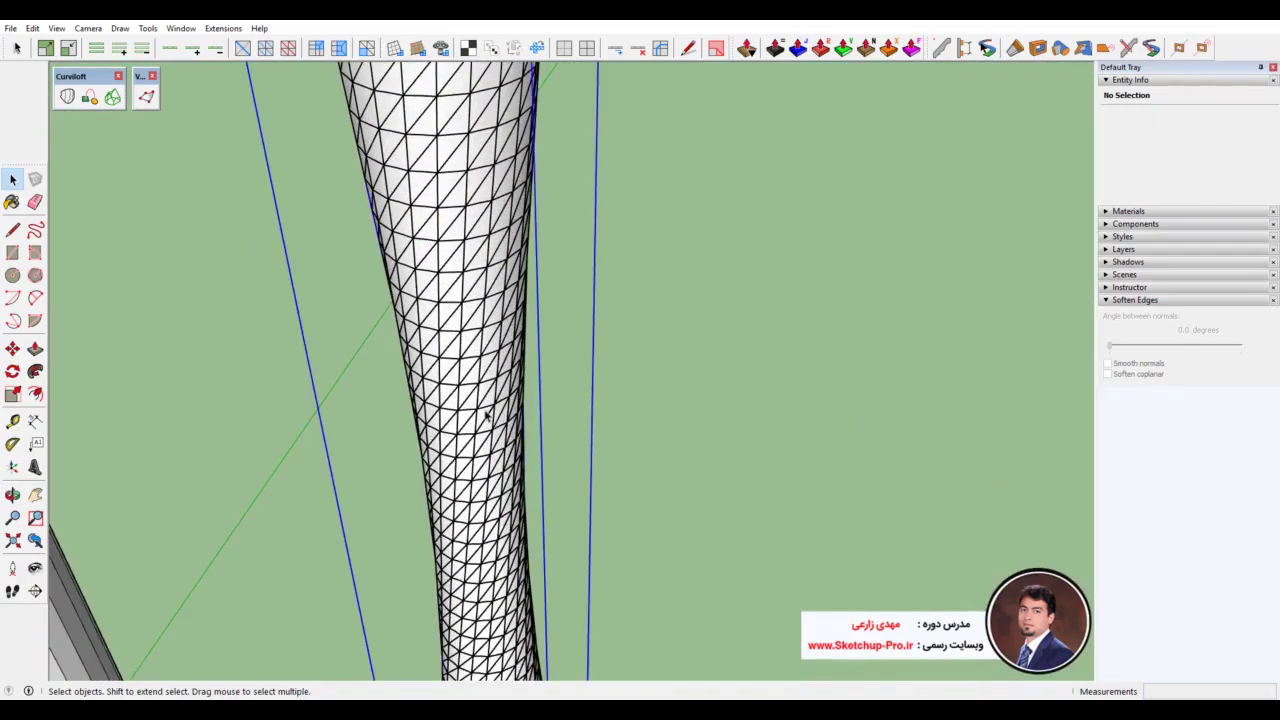
{"action": "scroll", "coordinate": [494, 418], "scroll_direction": "down", "scroll_amount": 2}
{"action": "scroll", "coordinate": [494, 418], "scroll_direction": "down", "scroll_amount": 2}
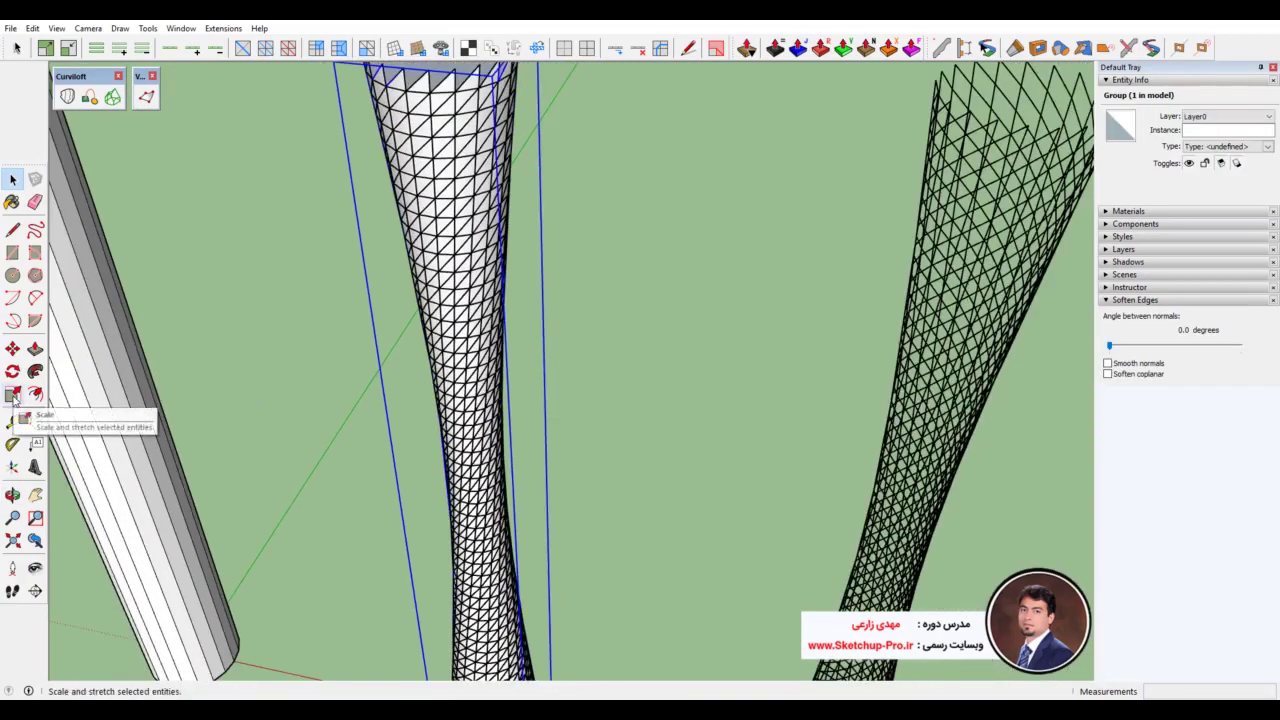
{"action": "left_click", "coordinate": [13, 396]}
{"action": "scroll", "coordinate": [500, 460], "scroll_direction": "down", "scroll_amount": 2}
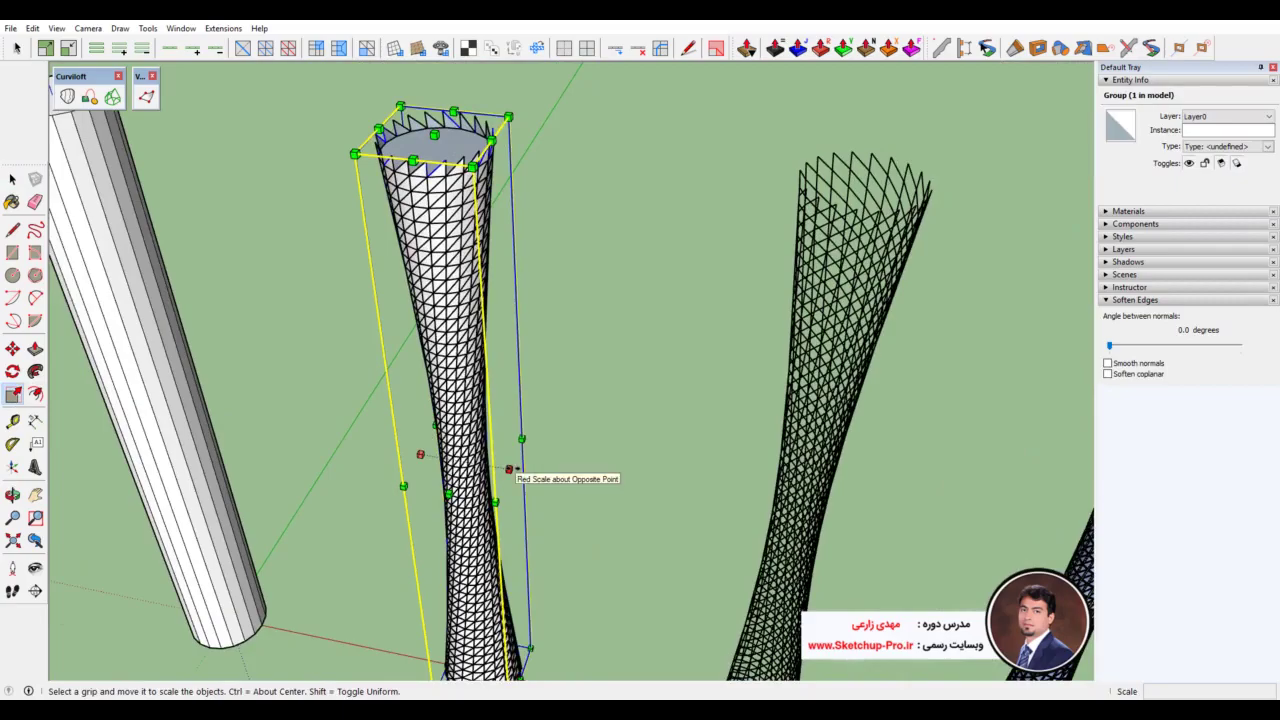
{"action": "scroll", "coordinate": [430, 420], "scroll_direction": "down", "scroll_amount": 2}
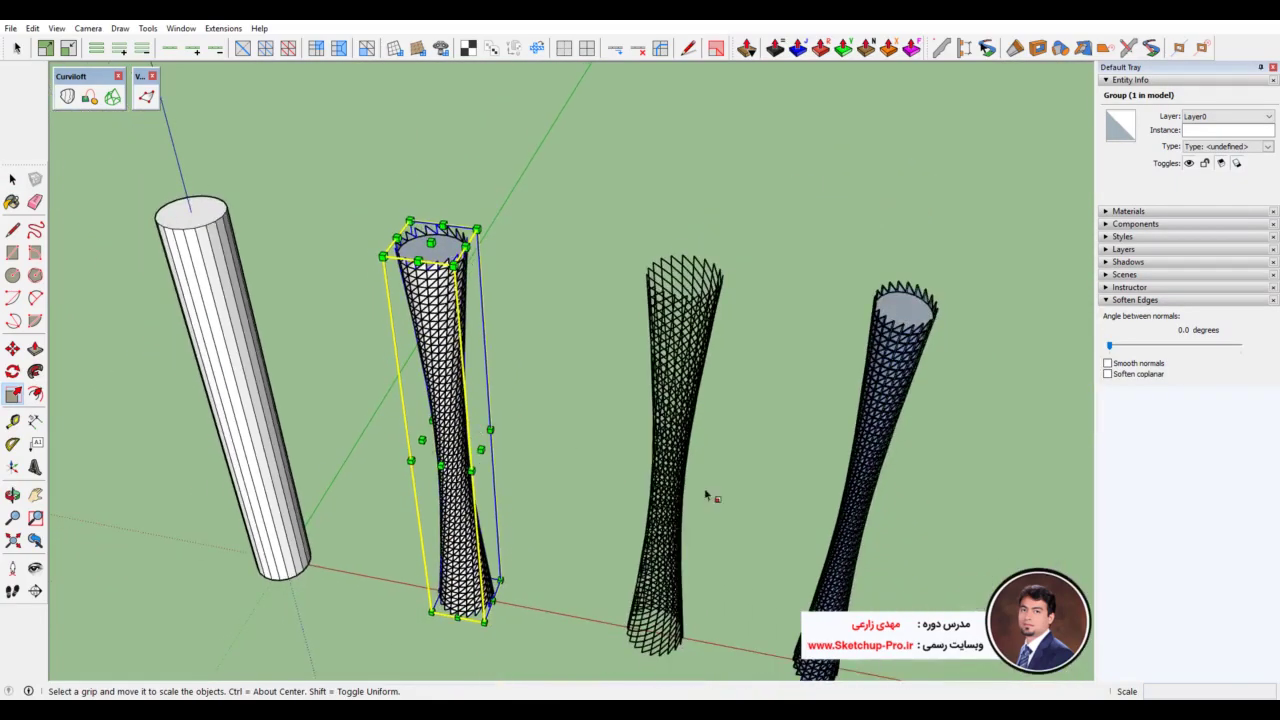
{"action": "scroll", "coordinate": [819, 523], "scroll_direction": "up", "scroll_amount": 1}
{"action": "scroll", "coordinate": [870, 510], "scroll_direction": "up", "scroll_amount": 2}
{"action": "scroll", "coordinate": [870, 510], "scroll_direction": "up", "scroll_amount": 3}
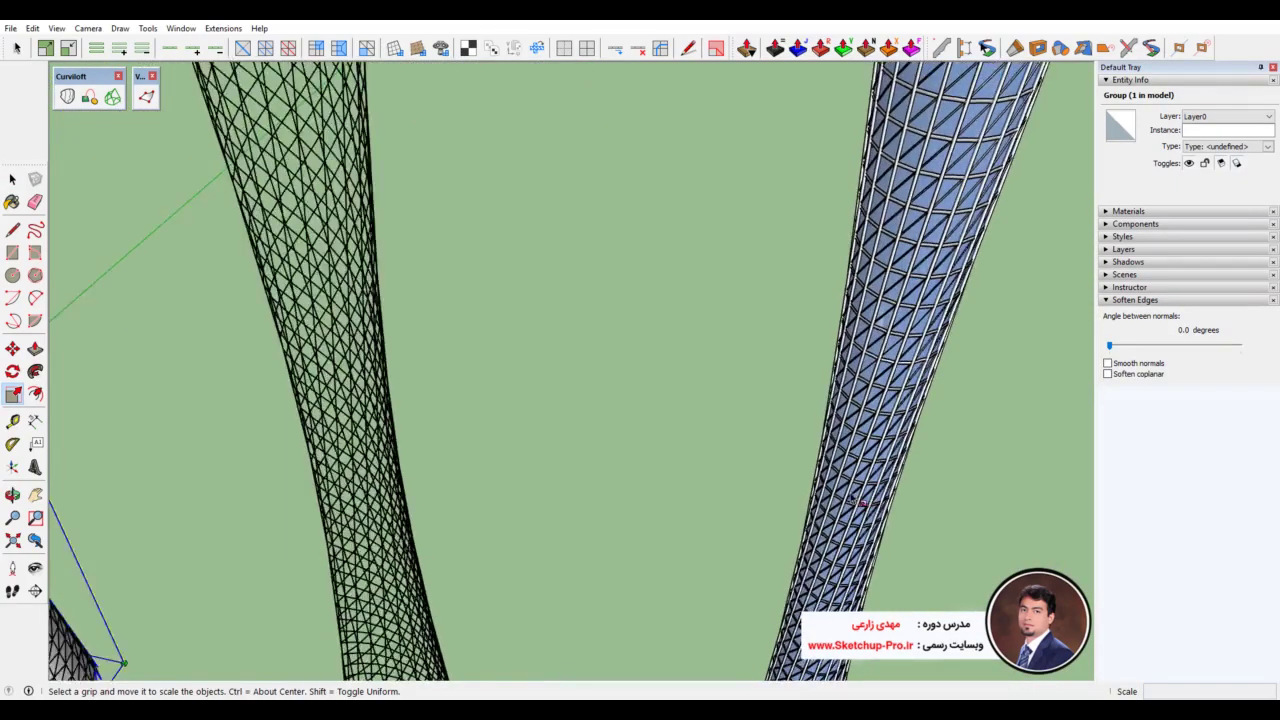
{"action": "scroll", "coordinate": [880, 420], "scroll_direction": "down", "scroll_amount": 3}
{"action": "scroll", "coordinate": [903, 294], "scroll_direction": "down", "scroll_amount": 1}
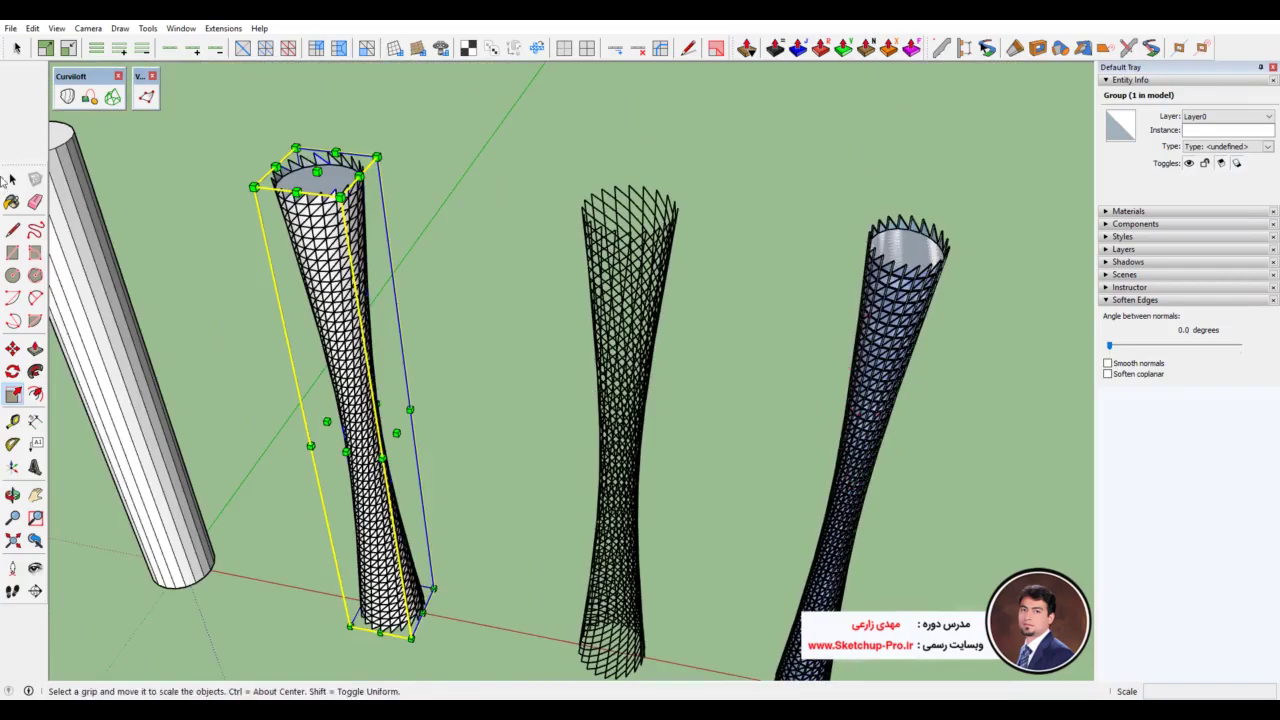
{"action": "left_click", "coordinate": [12, 178]}
{"action": "mouse_move", "coordinate": [280, 328]}
{"action": "middle_mouse_down"}
{"action": "mouse_move", "coordinate": [551, 314]}
{"action": "mouse_move", "coordinate": [466, 274]}
{"action": "mouse_move", "coordinate": [587, 418]}
{"action": "mouse_move", "coordinate": [488, 396]}
{"action": "middle_mouse_up"}
{"action": "scroll", "coordinate": [485, 353], "scroll_direction": "up", "scroll_amount": 3}
{"action": "scroll", "coordinate": [478, 380], "scroll_direction": "up", "scroll_amount": 2}
{"action": "middle_click_drag", "start_coordinate": [475, 328], "coordinate": [481, 440]}
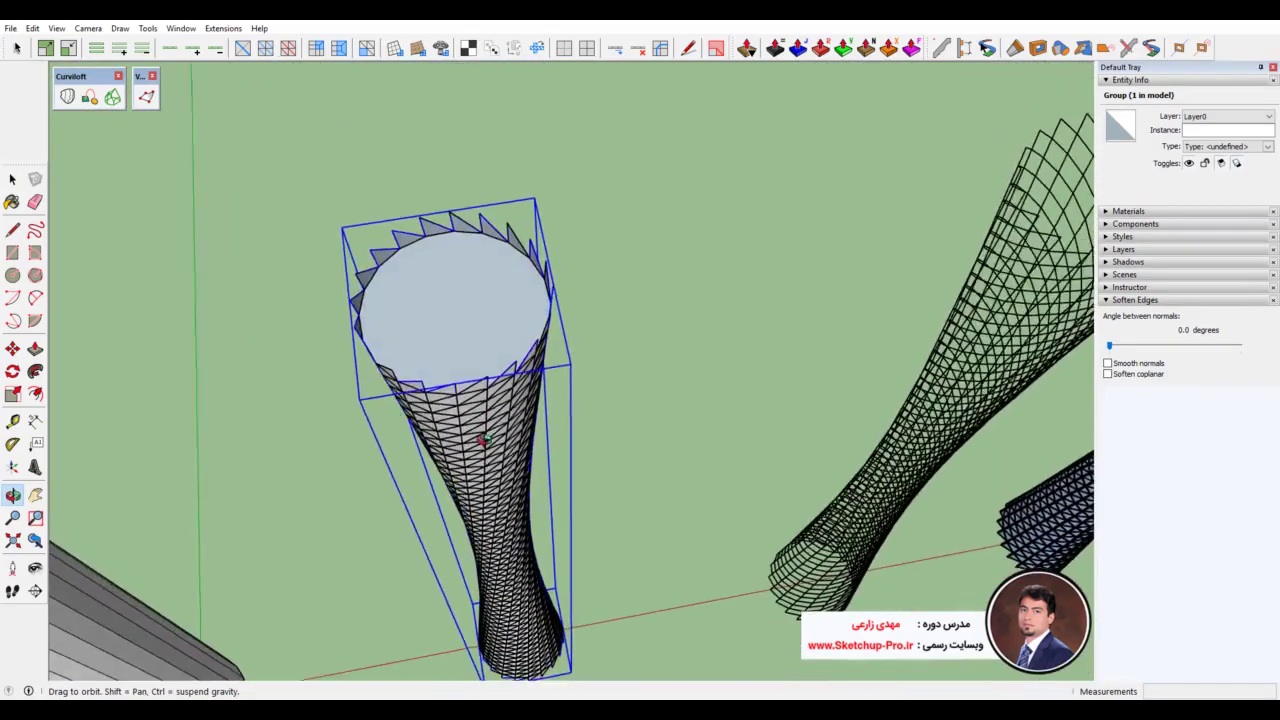
{"action": "scroll", "coordinate": [466, 334], "scroll_direction": "up", "scroll_amount": 2}
Step: Edit the tower group, select its round top face and adjust the Camera view options
{"action": "double_click", "coordinate": [466, 334]}
{"action": "mouse_move", "coordinate": [466, 334]}
{"action": "middle_mouse_down"}
{"action": "mouse_move", "coordinate": [457, 320]}
{"action": "mouse_move", "coordinate": [566, 421]}
{"action": "mouse_move", "coordinate": [563, 443]}
{"action": "middle_mouse_up"}
{"action": "left_click", "coordinate": [537, 394]}
{"action": "left_click", "coordinate": [89, 28]}
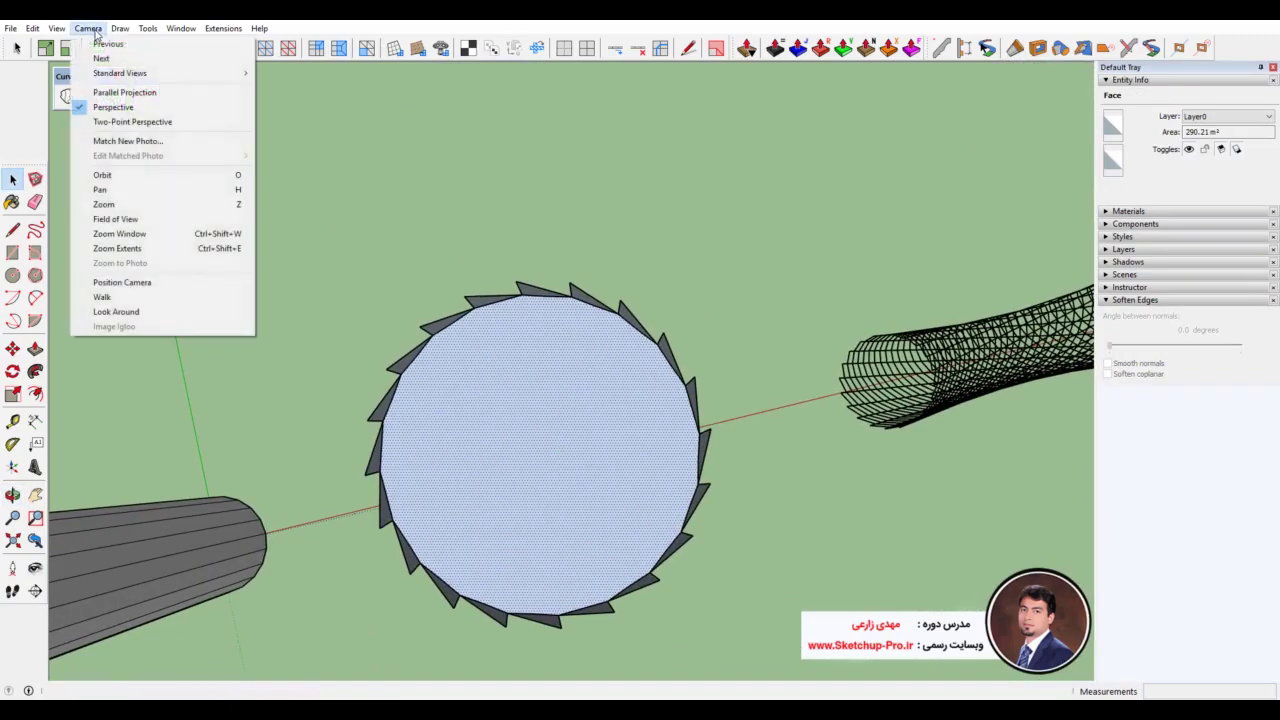
{"action": "left_click", "coordinate": [124, 92]}
{"action": "mouse_move", "coordinate": [549, 417]}
{"action": "middle_mouse_down"}
{"action": "mouse_move", "coordinate": [534, 457]}
{"action": "mouse_move", "coordinate": [555, 432]}
{"action": "middle_mouse_up"}
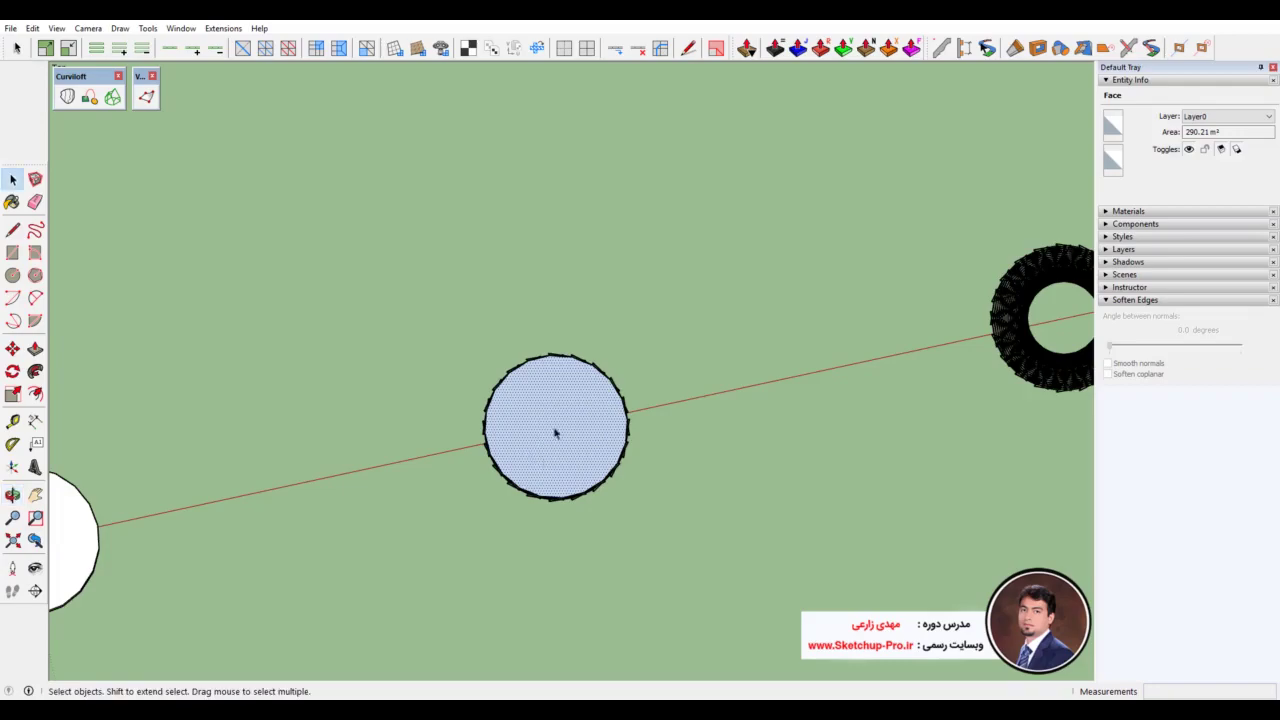
{"action": "scroll", "coordinate": [555, 432], "scroll_direction": "up", "scroll_amount": 1}
{"action": "scroll", "coordinate": [556, 433], "scroll_direction": "up", "scroll_amount": 2}
{"action": "scroll", "coordinate": [559, 436], "scroll_direction": "up", "scroll_amount": 2}
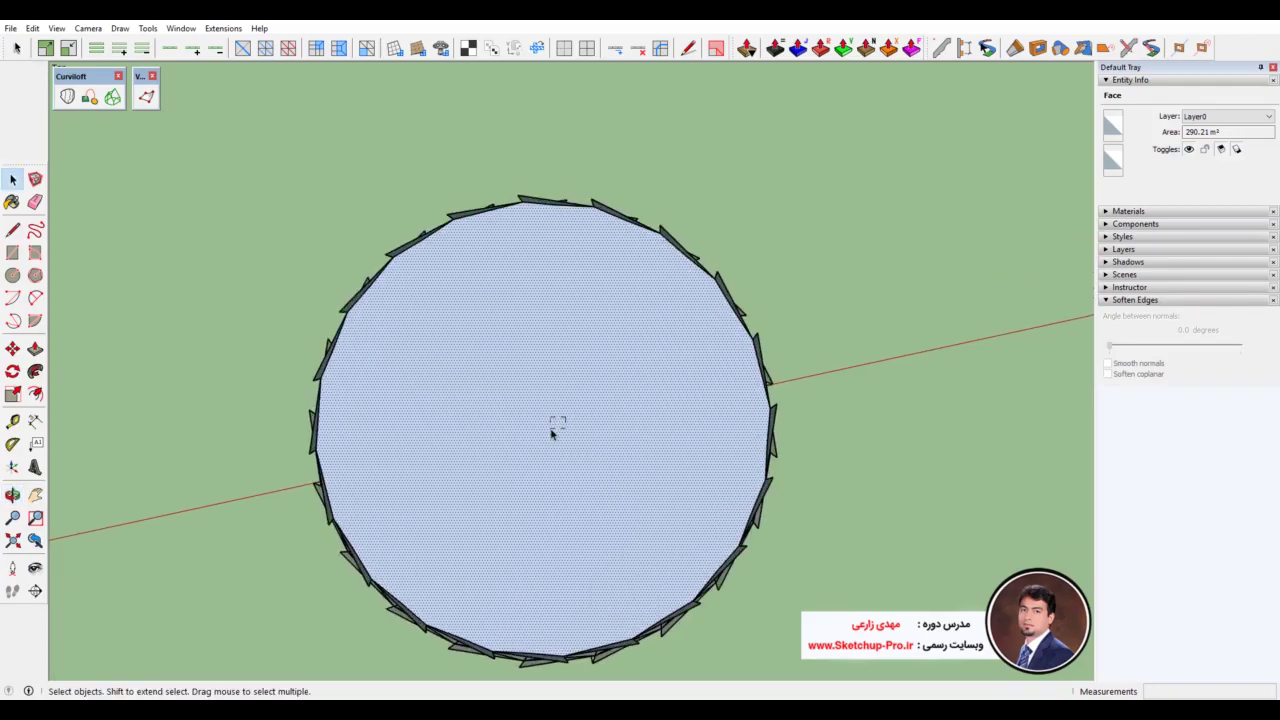
{"action": "scroll", "coordinate": [555, 432], "scroll_direction": "down", "scroll_amount": 2}
{"action": "scroll", "coordinate": [529, 363], "scroll_direction": "down", "scroll_amount": 2}
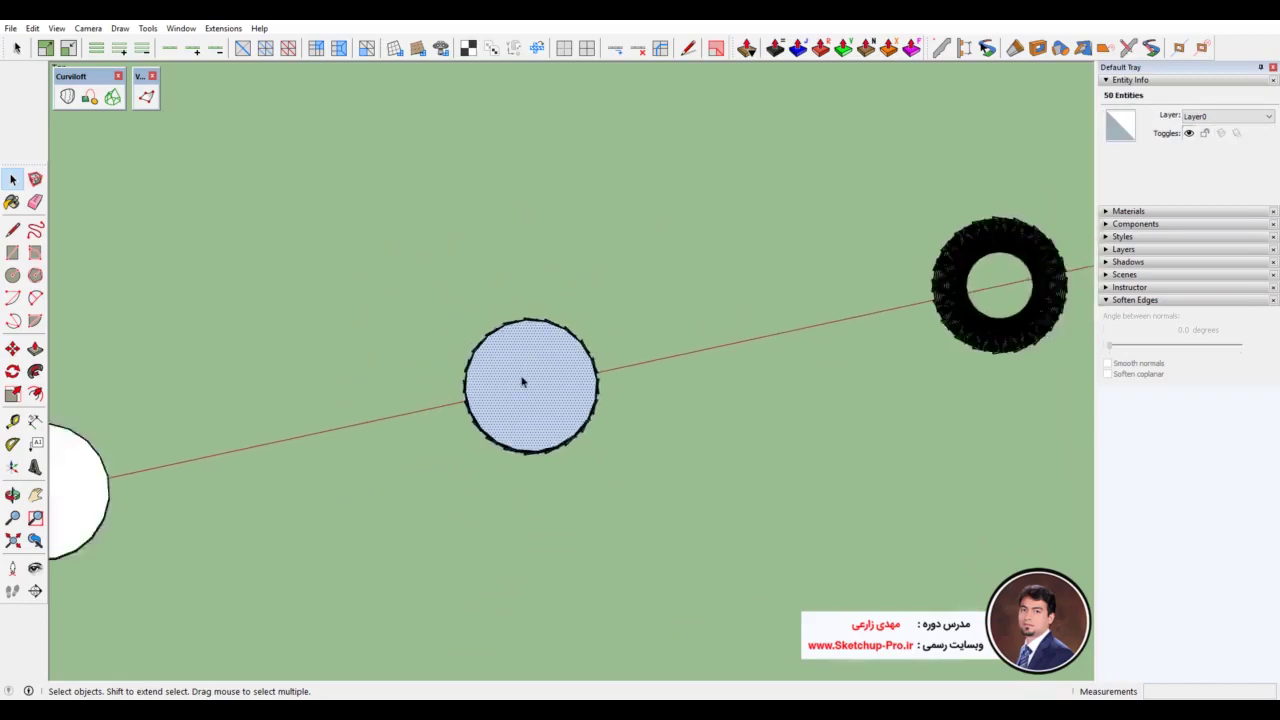
{"action": "mouse_move", "coordinate": [523, 380]}
{"action": "middle_mouse_down"}
{"action": "mouse_move", "coordinate": [397, 249]}
{"action": "mouse_move", "coordinate": [451, 165]}
{"action": "mouse_move", "coordinate": [406, 131]}
{"action": "mouse_move", "coordinate": [480, 80]}
{"action": "mouse_move", "coordinate": [590, 37]}
{"action": "mouse_move", "coordinate": [435, 164]}
{"action": "middle_mouse_up"}
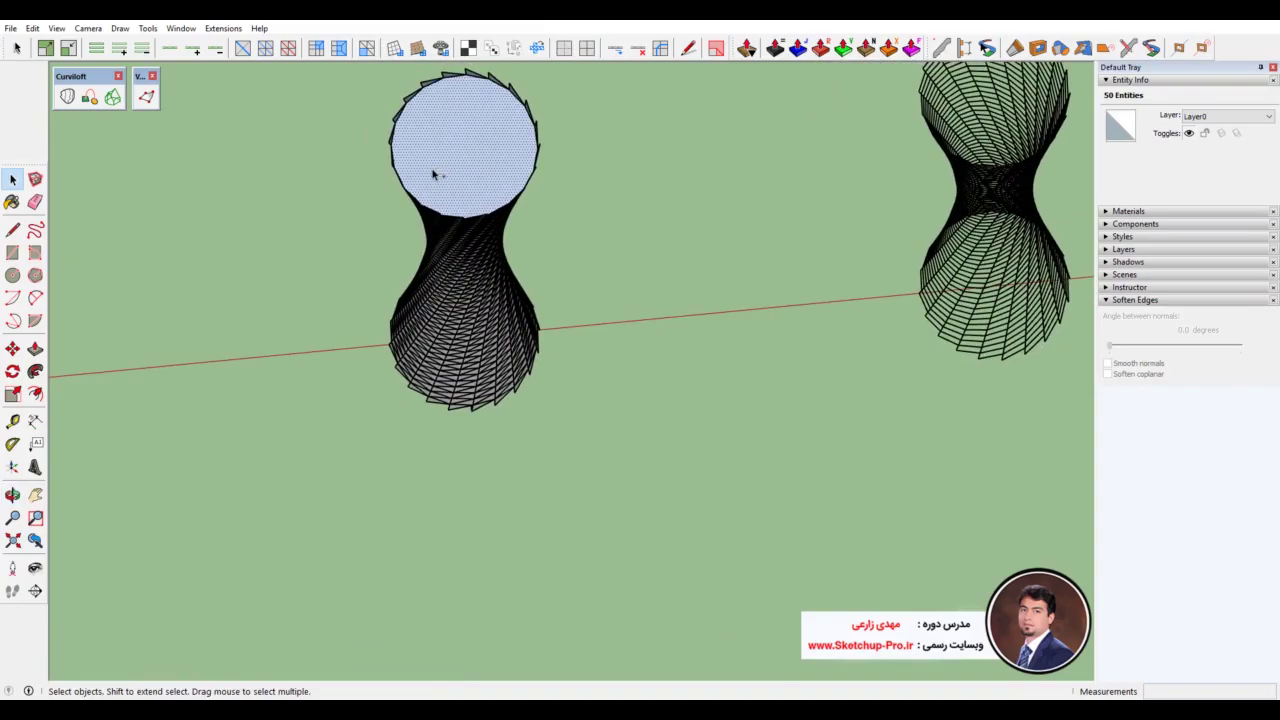
Step: Regroup the tower, re-enter it and triple-click to select all 1600 skin entities
{"action": "key", "text": "ctrl+g"}
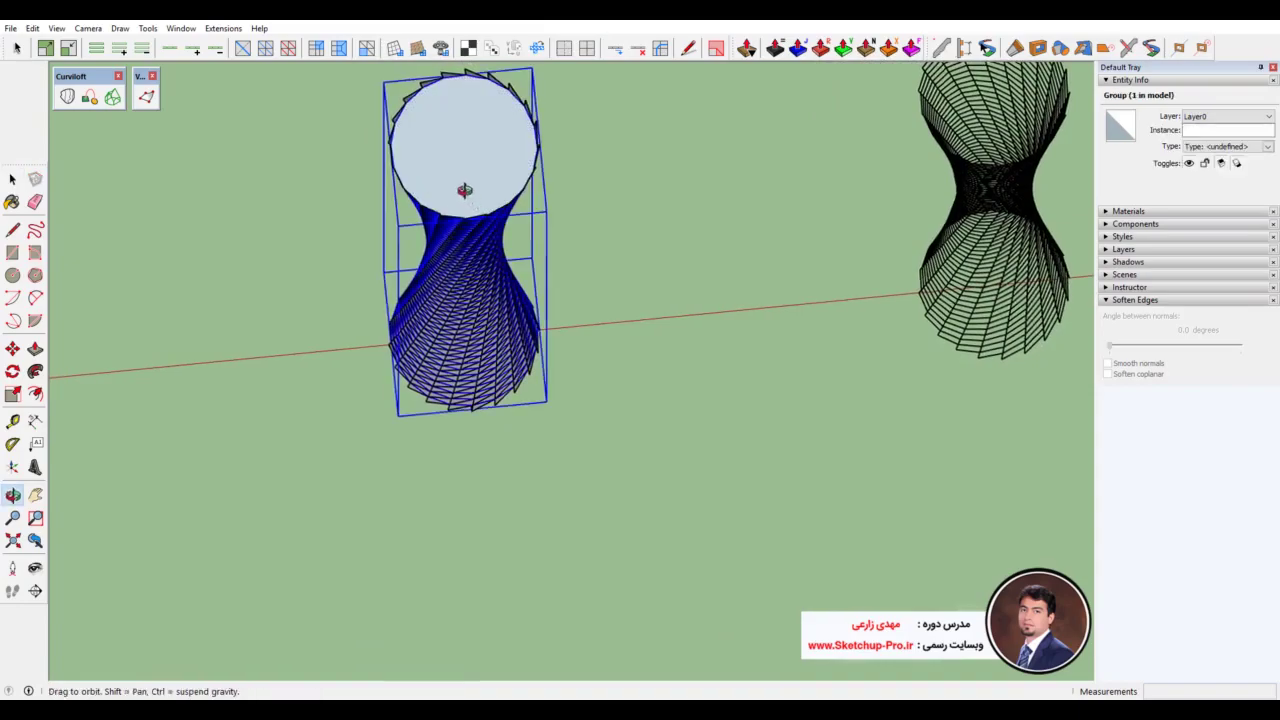
{"action": "mouse_move", "coordinate": [463, 189]}
{"action": "middle_mouse_down"}
{"action": "mouse_move", "coordinate": [114, 143]}
{"action": "mouse_move", "coordinate": [477, 177]}
{"action": "mouse_move", "coordinate": [445, 233]}
{"action": "mouse_move", "coordinate": [481, 229]}
{"action": "middle_mouse_up"}
{"action": "double_click", "coordinate": [443, 229]}
{"action": "left_click", "coordinate": [443, 229]}
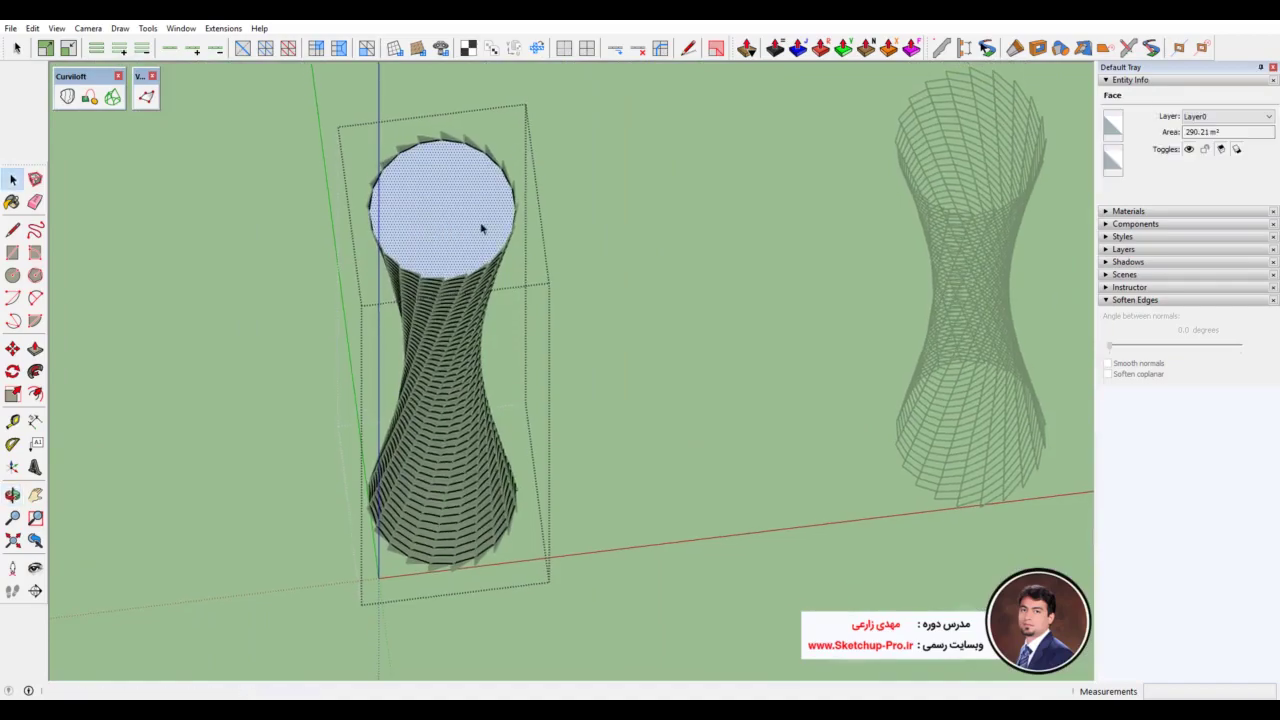
{"action": "triple_click", "coordinate": [428, 494]}
{"action": "scroll", "coordinate": [428, 494], "scroll_direction": "up", "scroll_amount": 3}
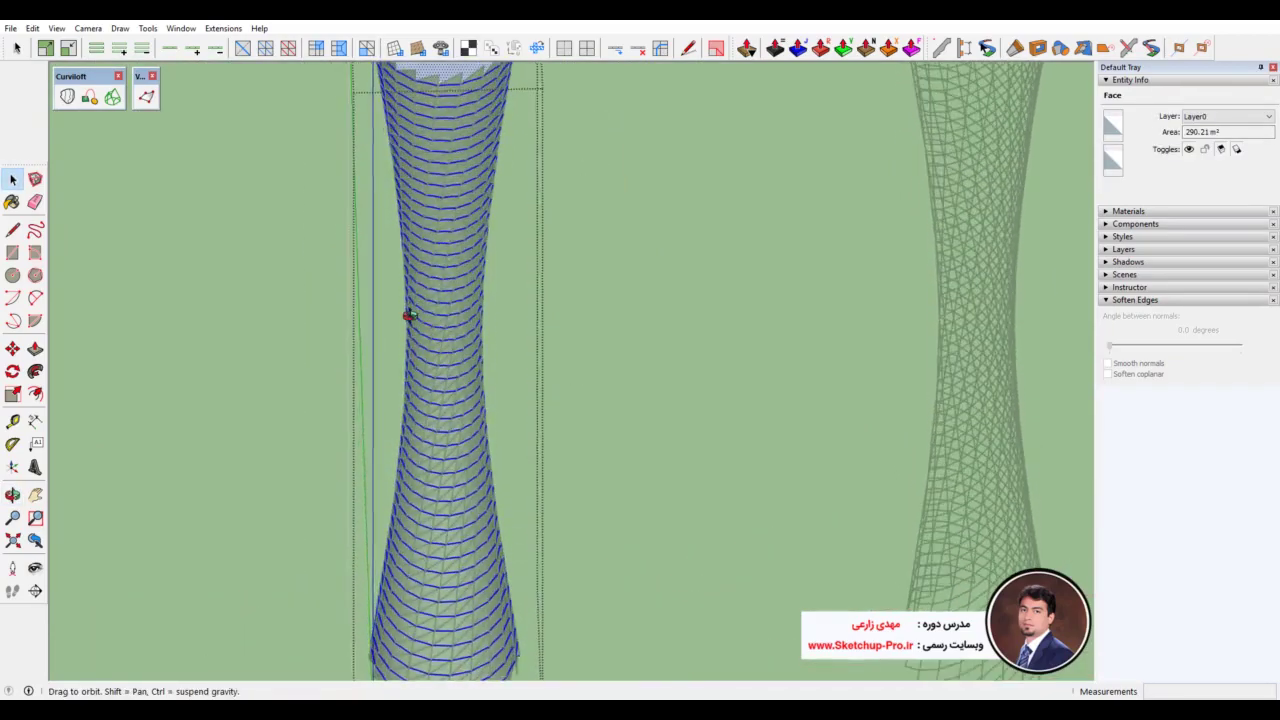
{"action": "mouse_move", "coordinate": [408, 314]}
{"action": "middle_mouse_down"}
{"action": "mouse_move", "coordinate": [408, 543]}
{"action": "mouse_move", "coordinate": [458, 278]}
{"action": "mouse_move", "coordinate": [480, 349]}
{"action": "middle_mouse_up"}
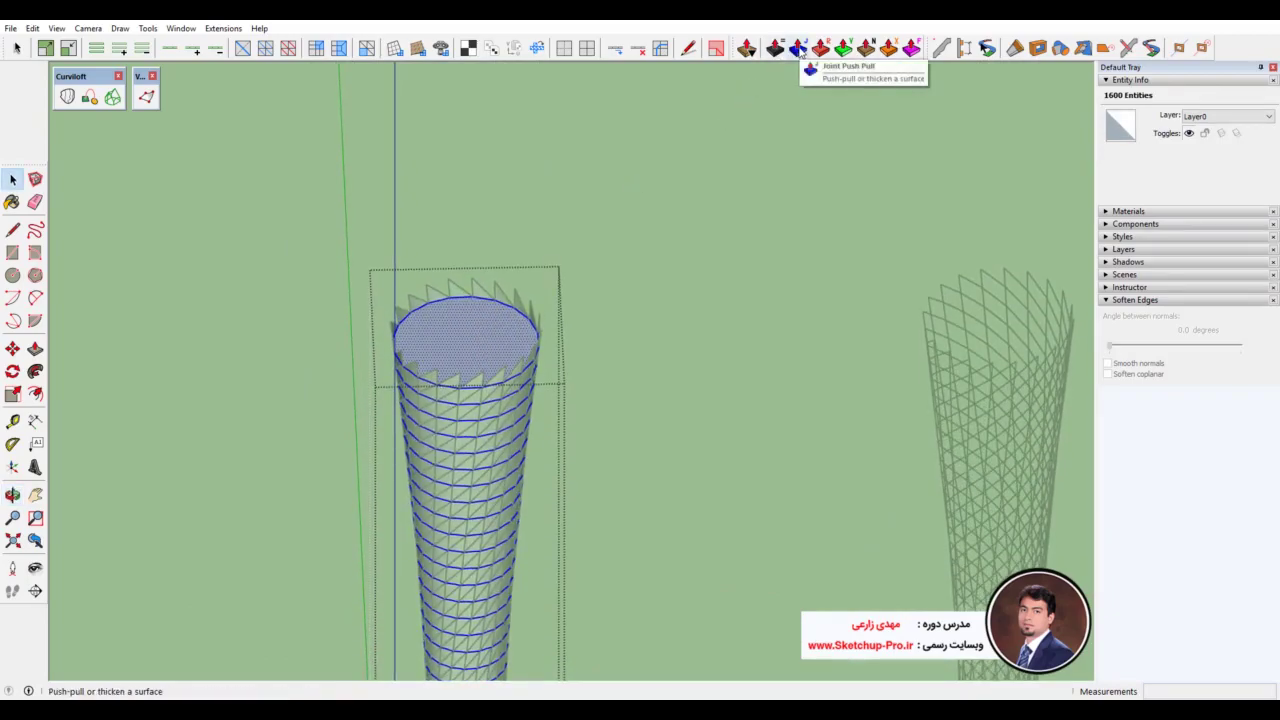
Step: Offset the selected floor-level ring faces by -0.30 m with Joint PushPull
{"action": "left_click", "coordinate": [792, 52]}
{"action": "scroll", "coordinate": [428, 410], "scroll_direction": "up", "scroll_amount": 2}
{"action": "scroll", "coordinate": [440, 395], "scroll_direction": "up", "scroll_amount": 2}
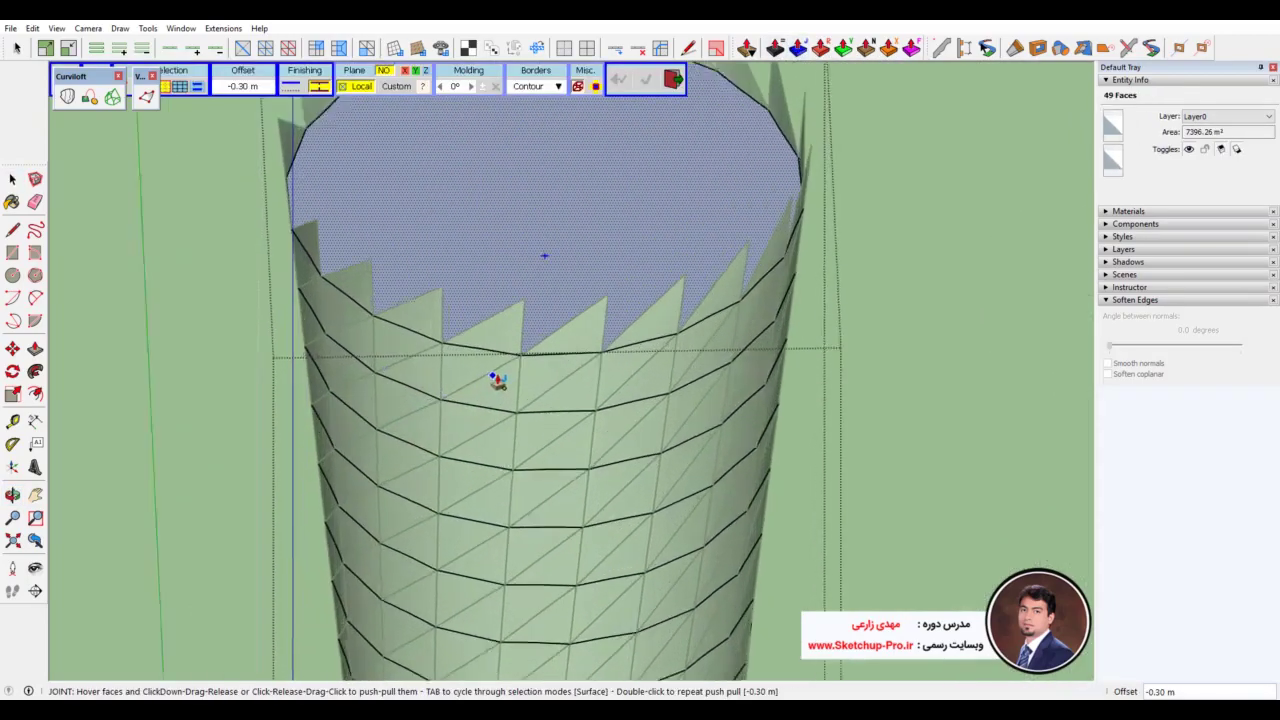
{"action": "scroll", "coordinate": [494, 377], "scroll_direction": "up", "scroll_amount": 2}
{"action": "scroll", "coordinate": [510, 380], "scroll_direction": "up", "scroll_amount": 3}
{"action": "middle_click_drag", "start_coordinate": [498, 437], "coordinate": [517, 401]}
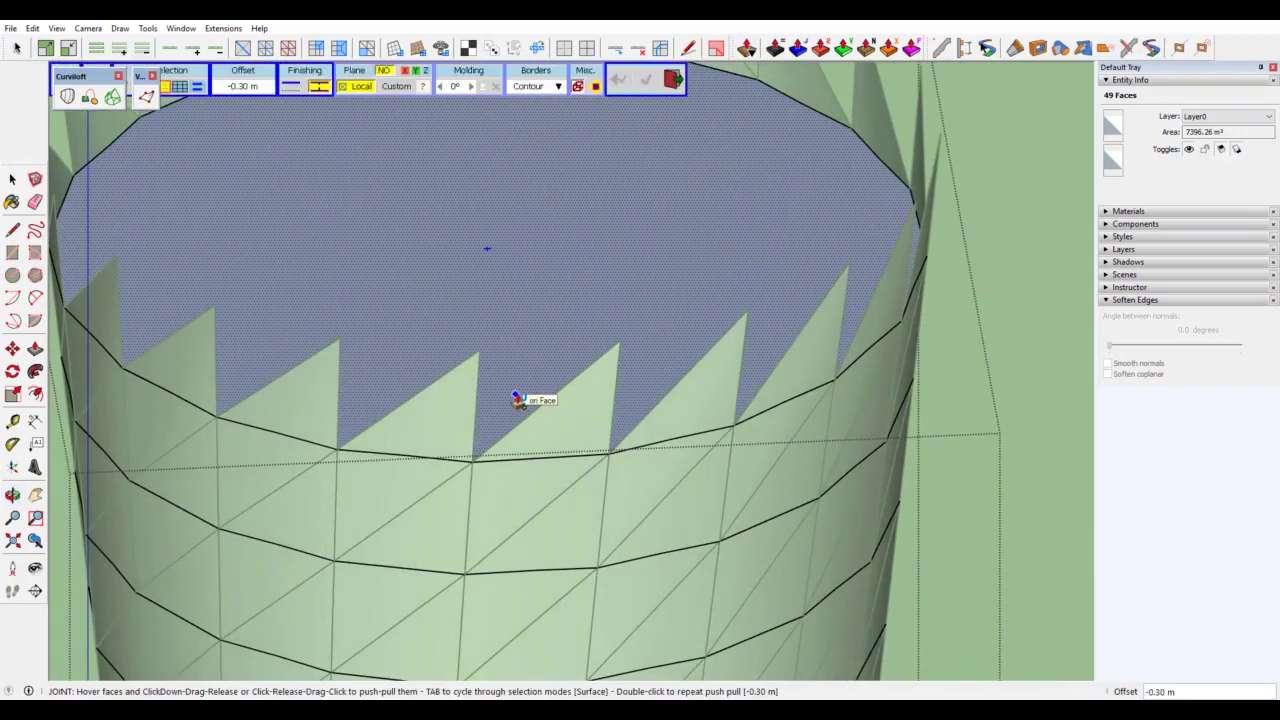
{"action": "left_click", "coordinate": [517, 400]}
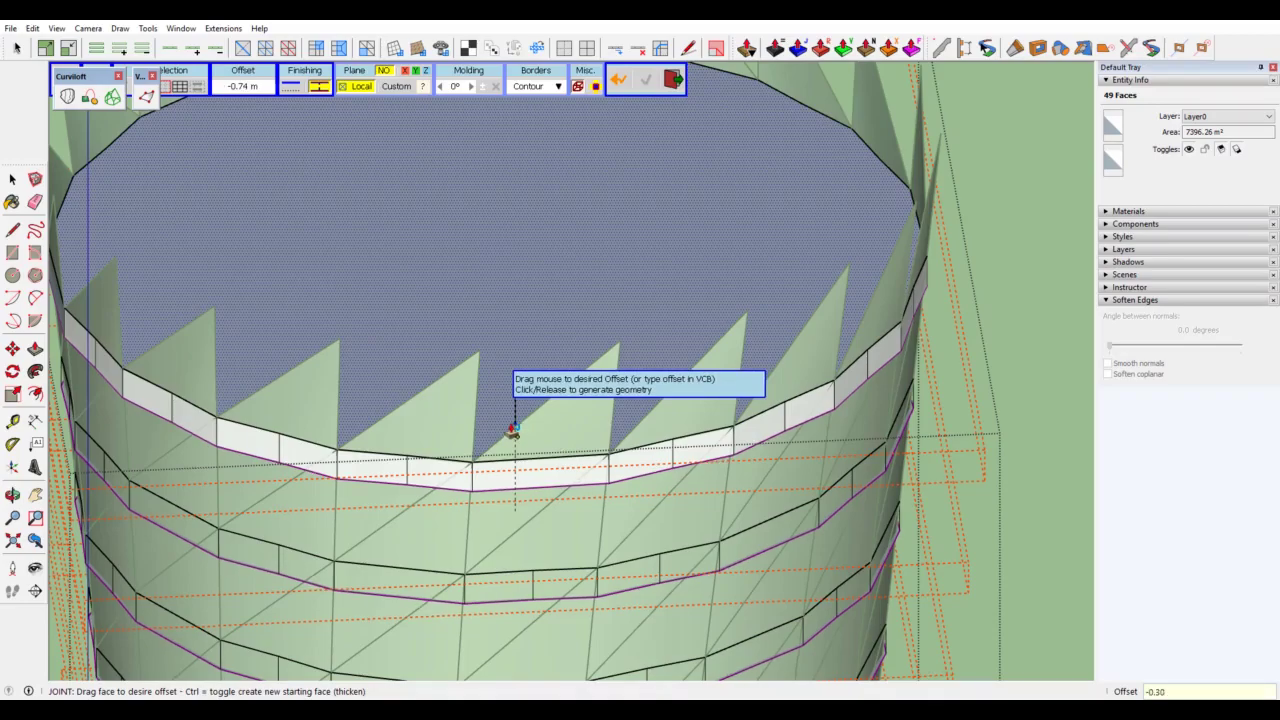
{"action": "left_click", "coordinate": [512, 430]}
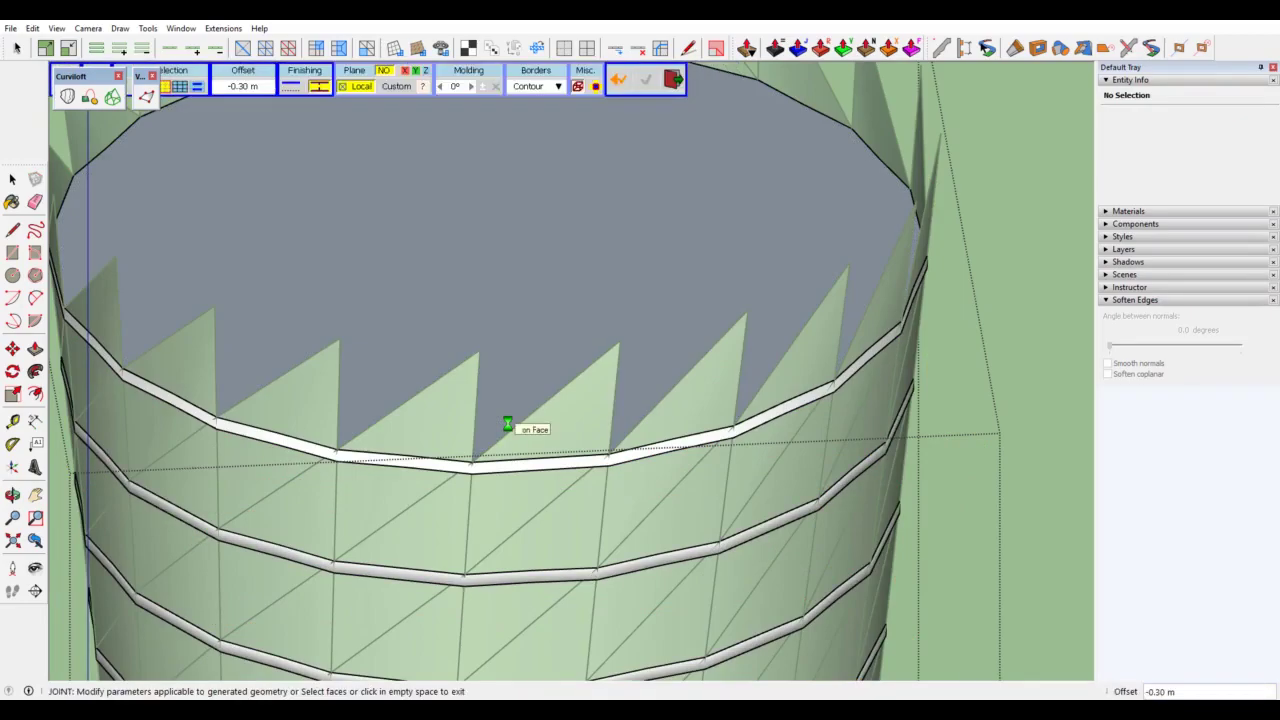
{"action": "scroll", "coordinate": [507, 425], "scroll_direction": "down", "scroll_amount": 3}
{"action": "scroll", "coordinate": [543, 349], "scroll_direction": "down", "scroll_amount": 3}
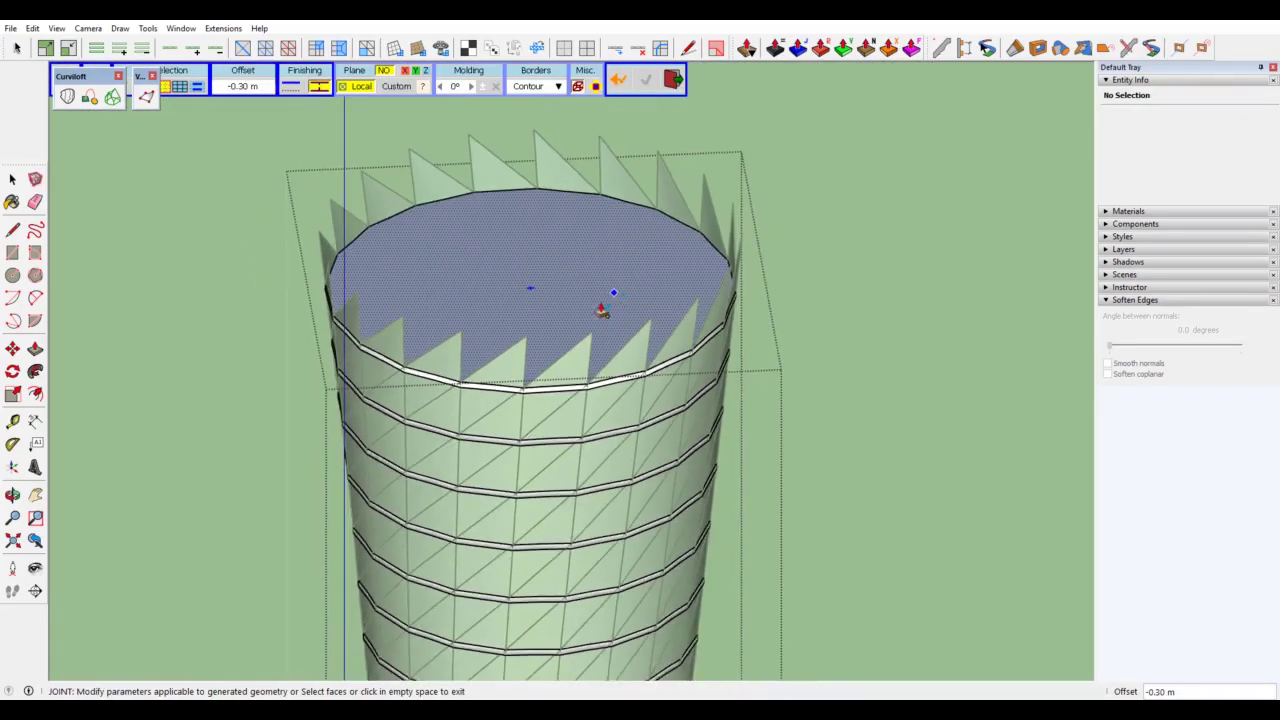
{"action": "scroll", "coordinate": [600, 306], "scroll_direction": "down", "scroll_amount": 2}
{"action": "scroll", "coordinate": [557, 363], "scroll_direction": "down", "scroll_amount": 2}
{"action": "mouse_move", "coordinate": [528, 443]}
{"action": "middle_mouse_down"}
{"action": "mouse_move", "coordinate": [371, 191]}
{"action": "mouse_move", "coordinate": [566, 100]}
{"action": "mouse_move", "coordinate": [569, 189]}
{"action": "mouse_move", "coordinate": [484, 486]}
{"action": "middle_mouse_up"}
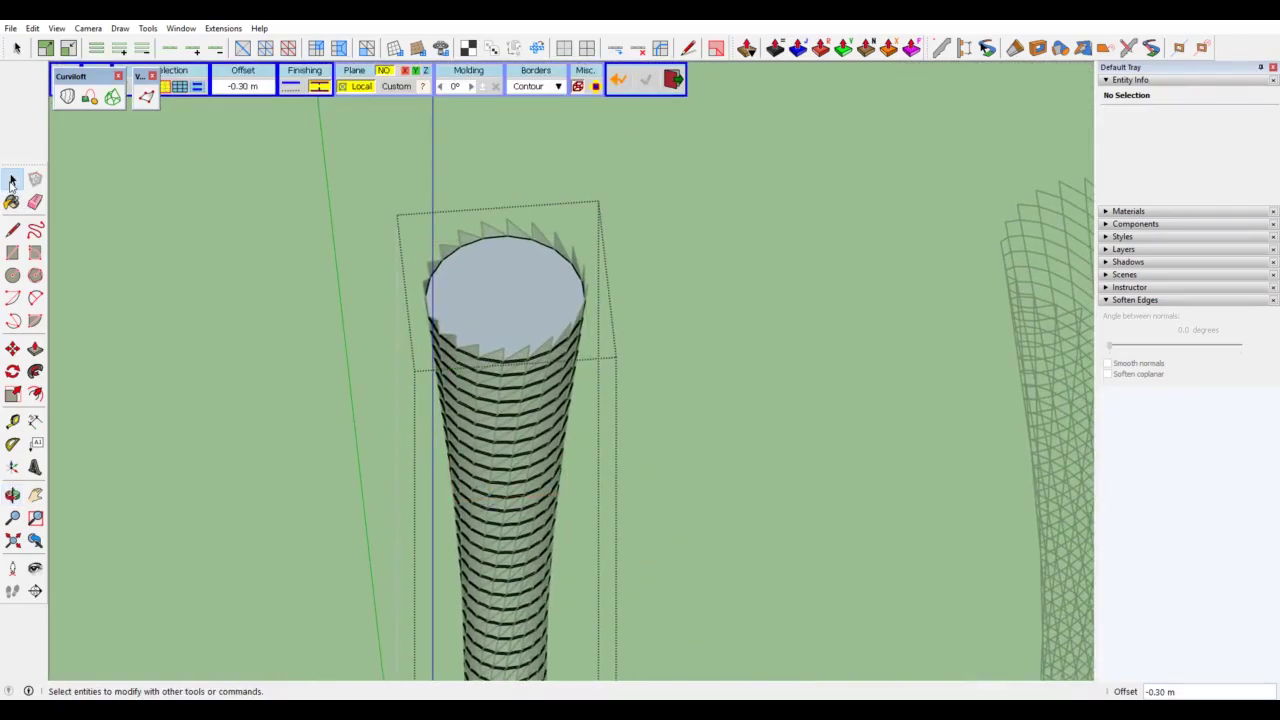
{"action": "left_click", "coordinate": [12, 179]}
{"action": "scroll", "coordinate": [483, 323], "scroll_direction": "down", "scroll_amount": 2}
{"action": "scroll", "coordinate": [483, 323], "scroll_direction": "down", "scroll_amount": 3}
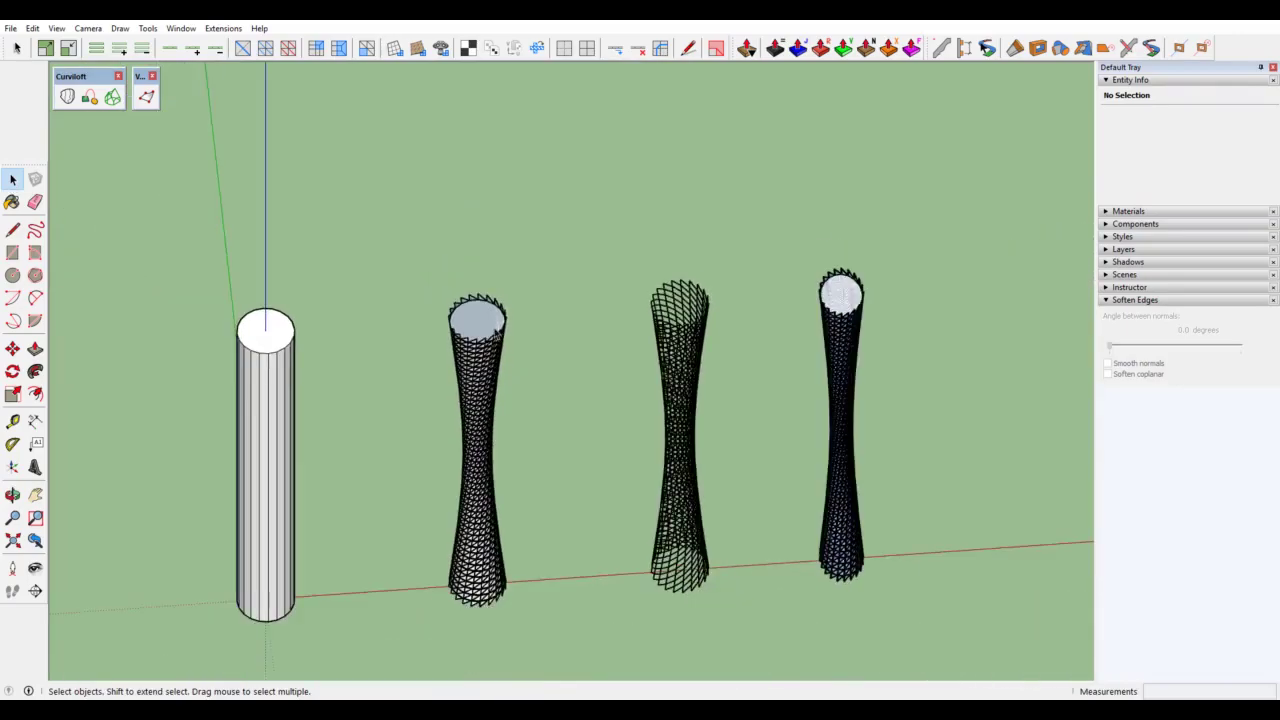
{"action": "scroll", "coordinate": [762, 328], "scroll_direction": "down", "scroll_amount": 1}
{"action": "scroll", "coordinate": [754, 336], "scroll_direction": "up", "scroll_amount": 4}
{"action": "scroll", "coordinate": [756, 334], "scroll_direction": "up", "scroll_amount": 2}
{"action": "scroll", "coordinate": [775, 326], "scroll_direction": "up", "scroll_amount": 2}
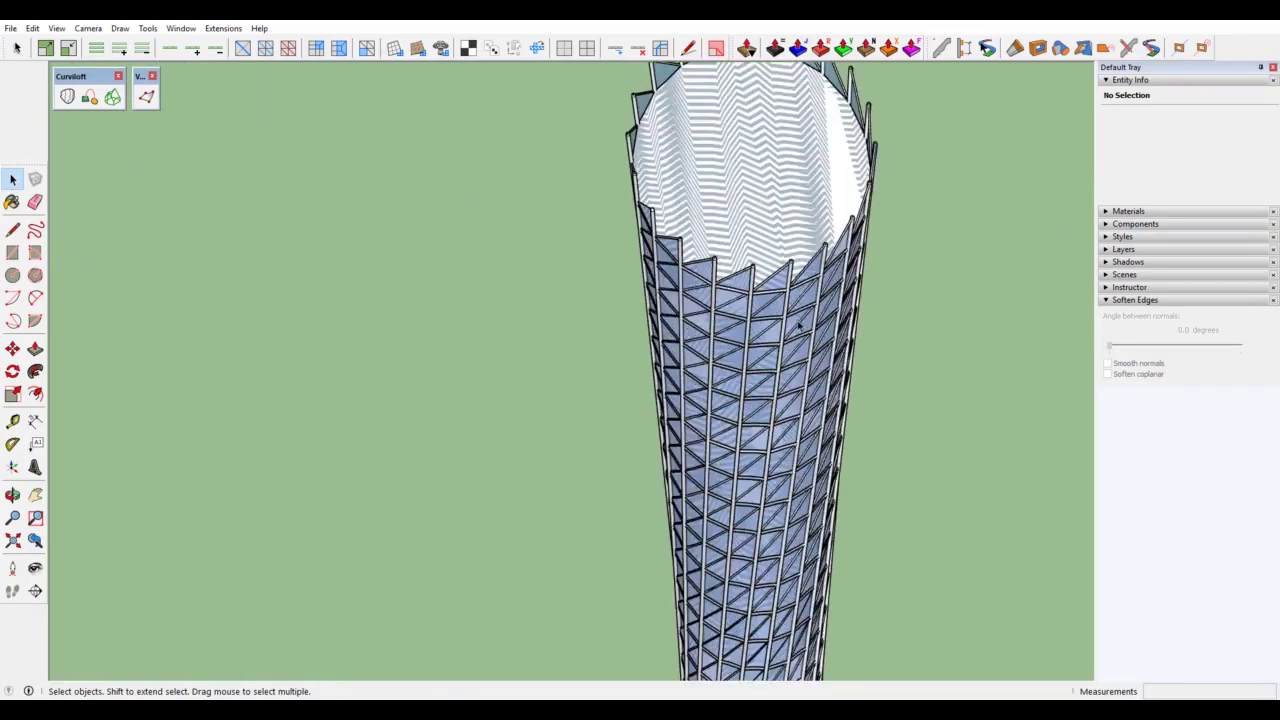
{"action": "scroll", "coordinate": [795, 319], "scroll_direction": "up", "scroll_amount": 3}
{"action": "left_click", "coordinate": [776, 290]}
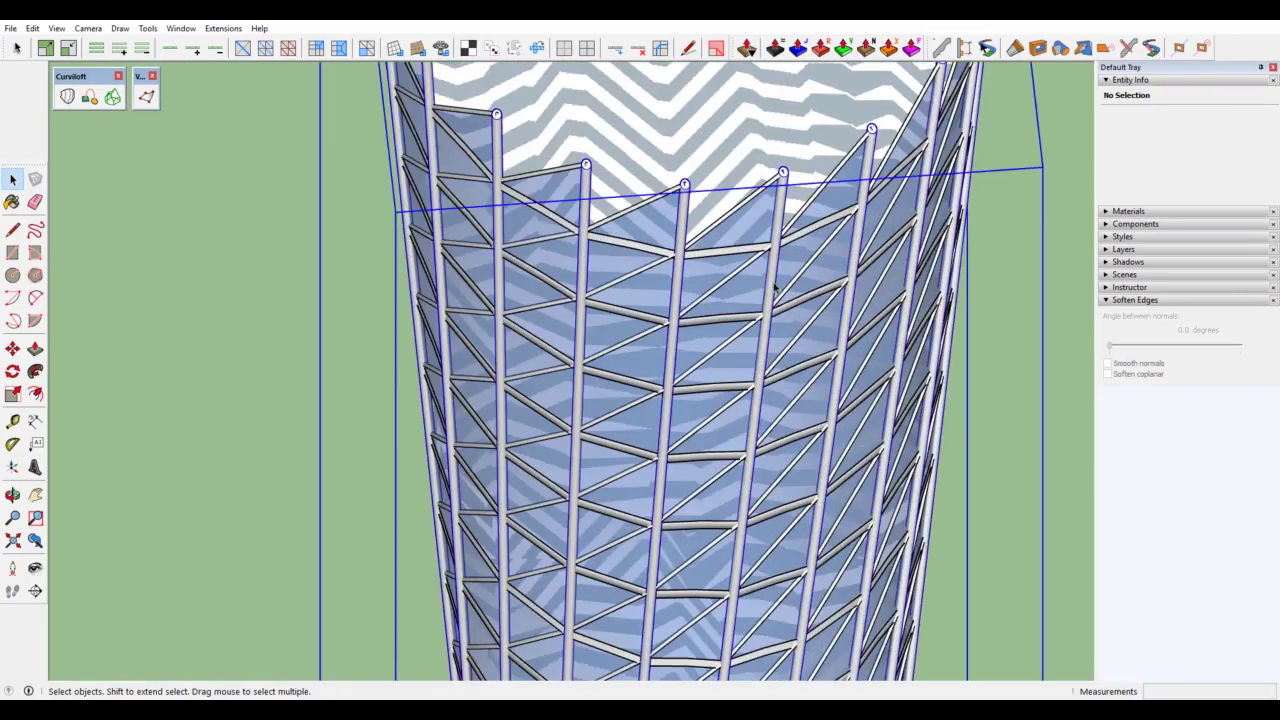
{"action": "scroll", "coordinate": [742, 292], "scroll_direction": "down", "scroll_amount": 3}
{"action": "scroll", "coordinate": [738, 290], "scroll_direction": "down", "scroll_amount": 1}
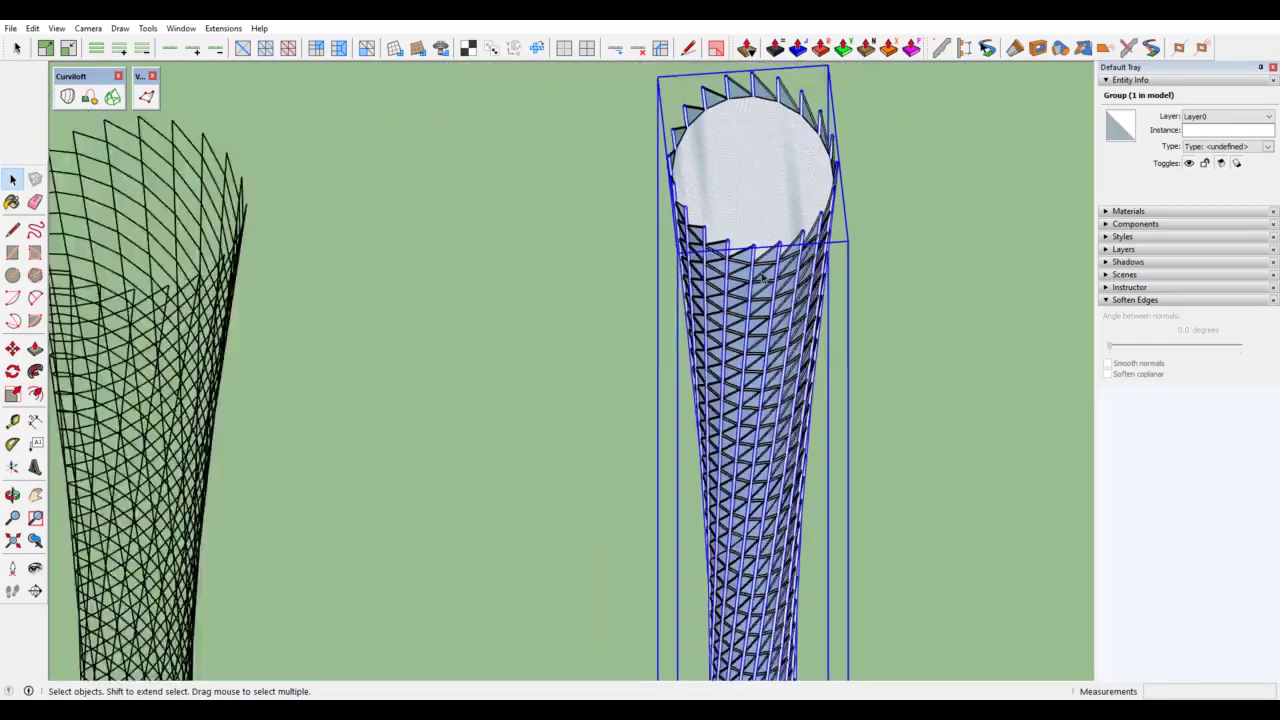
{"action": "scroll", "coordinate": [730, 288], "scroll_direction": "down", "scroll_amount": 2}
{"action": "scroll", "coordinate": [731, 288], "scroll_direction": "down", "scroll_amount": 1}
{"action": "mouse_move", "coordinate": [423, 420]}
{"action": "middle_mouse_down"}
{"action": "mouse_move", "coordinate": [386, 392]}
{"action": "mouse_move", "coordinate": [486, 374]}
{"action": "mouse_move", "coordinate": [382, 463]}
{"action": "middle_mouse_up"}
{"action": "key", "text": "r"}
Step: Start a circle near the tower base, then cancel it
{"action": "key", "text": "c"}
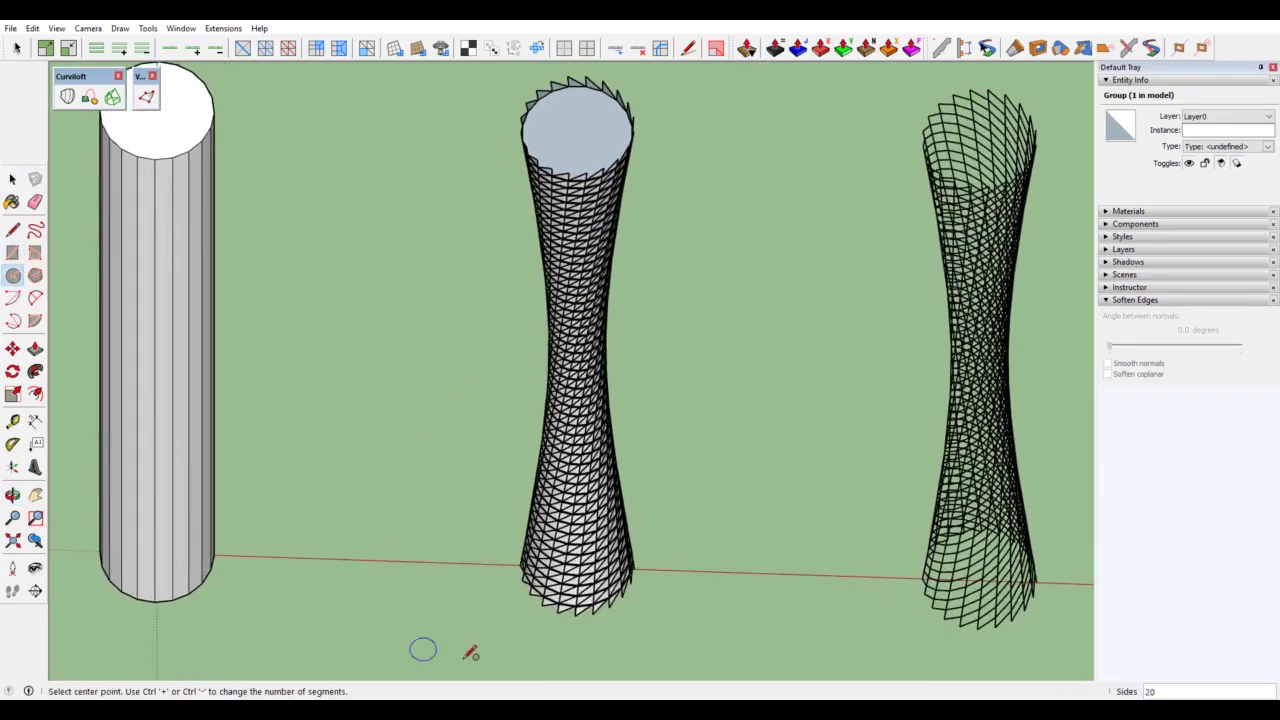
{"action": "scroll", "coordinate": [437, 640], "scroll_direction": "up", "scroll_amount": 2}
{"action": "scroll", "coordinate": [440, 637], "scroll_direction": "up", "scroll_amount": 1}
{"action": "left_click", "coordinate": [432, 614]}
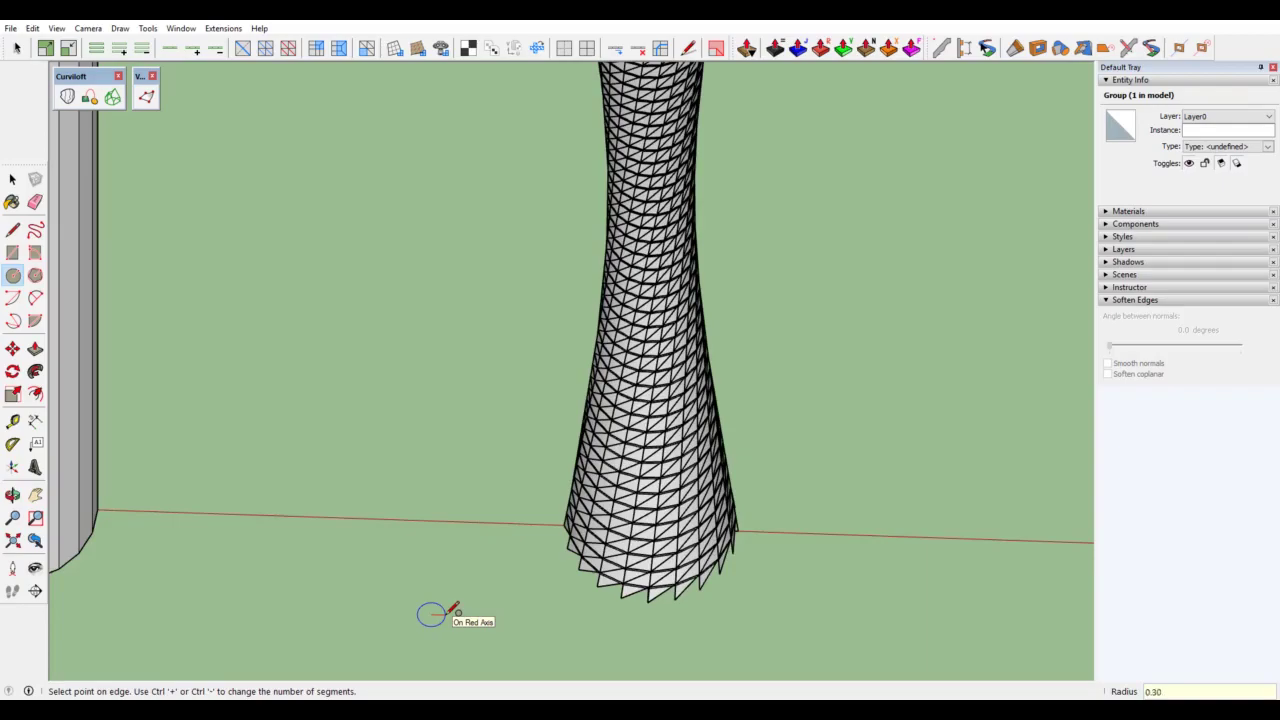
{"action": "key", "text": "Escape"}
Step: Show Profile Builder's round 0.10 m profile settings, dismissing the missing-selection warning
{"action": "scroll", "coordinate": [434, 611], "scroll_direction": "up", "scroll_amount": 2}
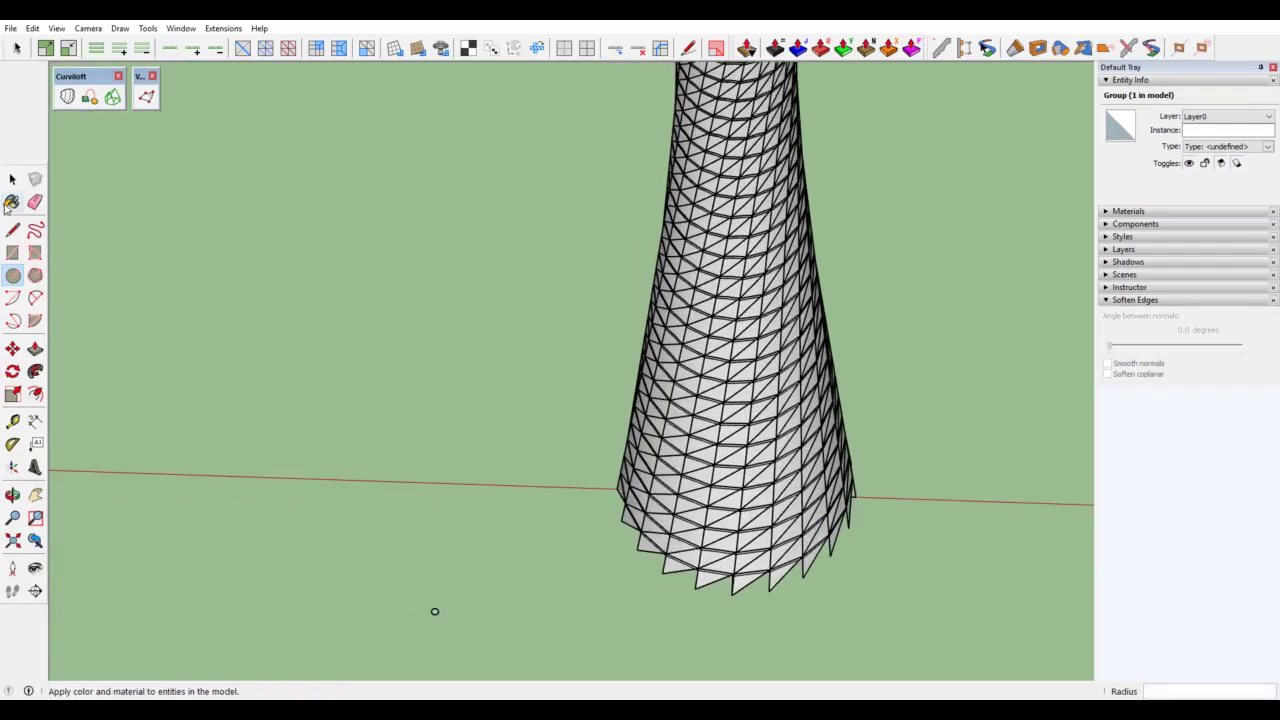
{"action": "left_click", "coordinate": [13, 180]}
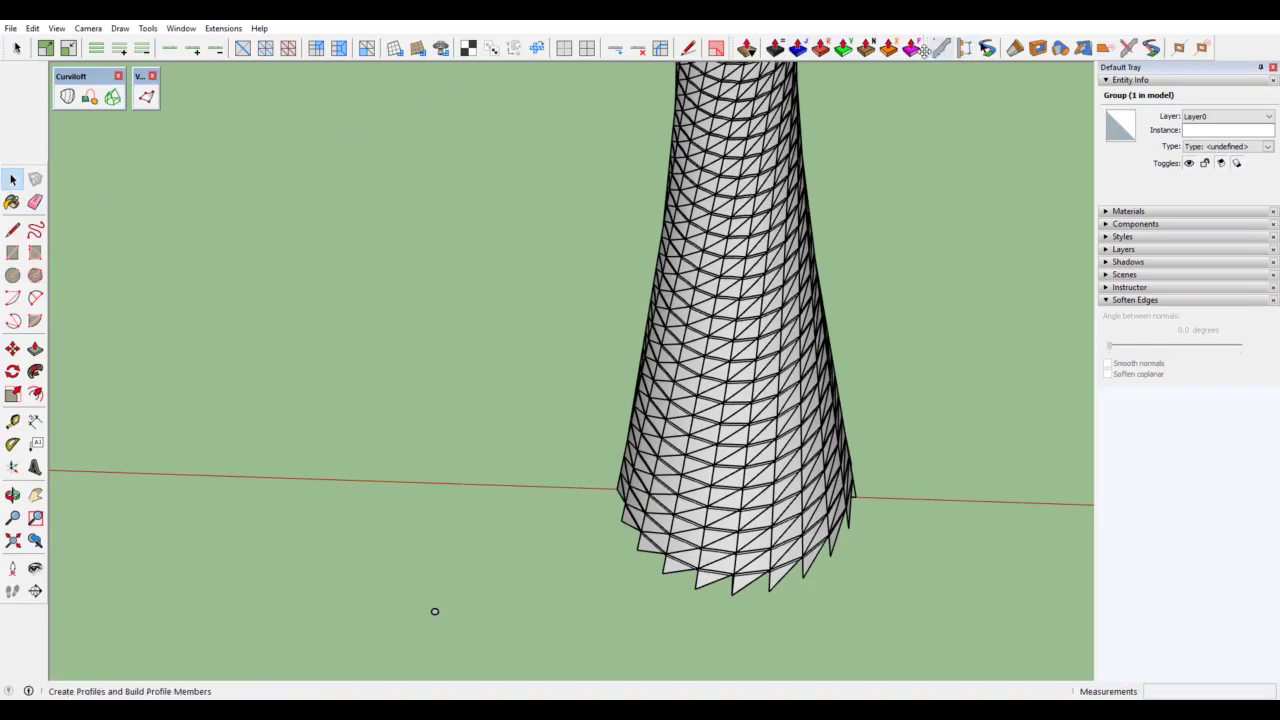
{"action": "left_click", "coordinate": [938, 50]}
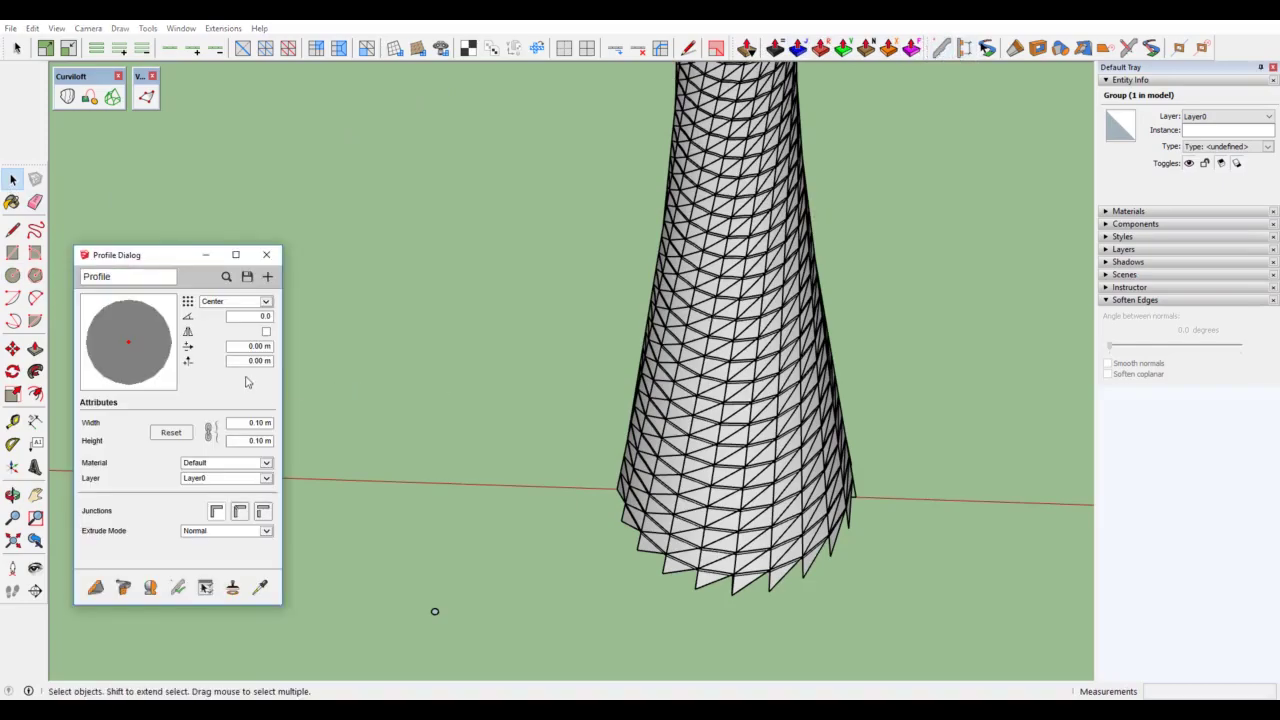
{"action": "left_click", "coordinate": [268, 279]}
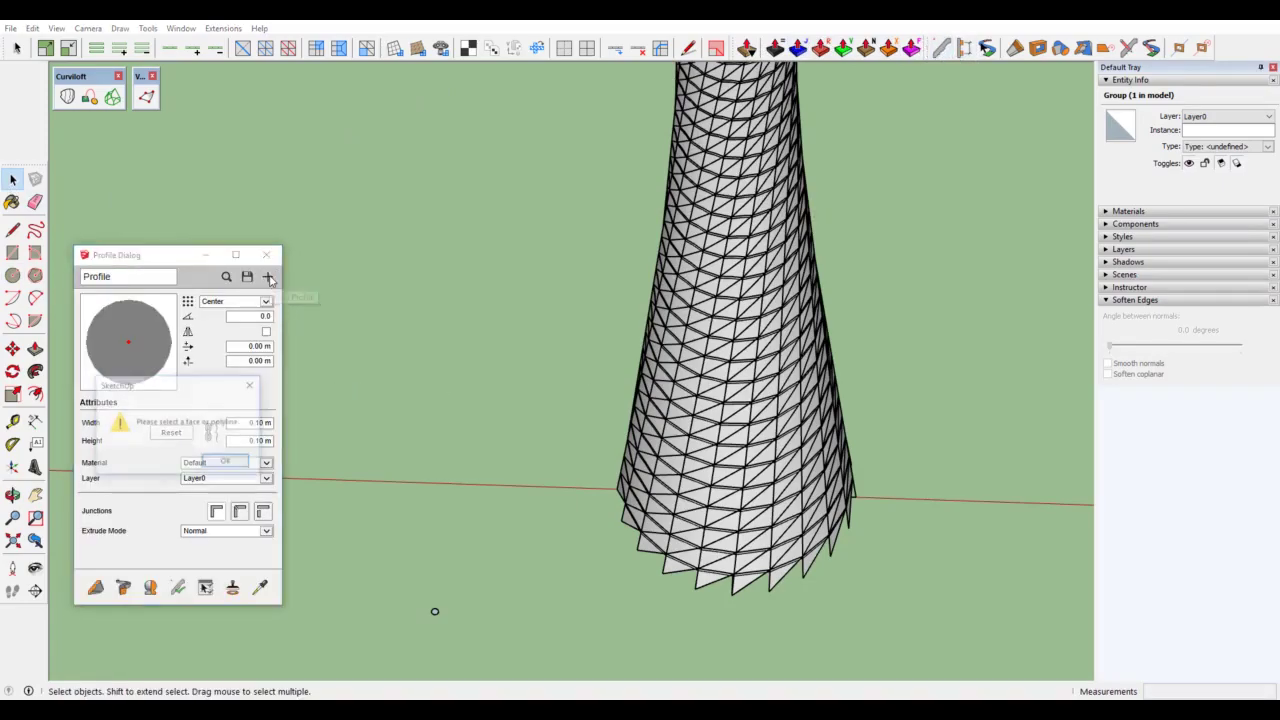
{"action": "left_click", "coordinate": [225, 461]}
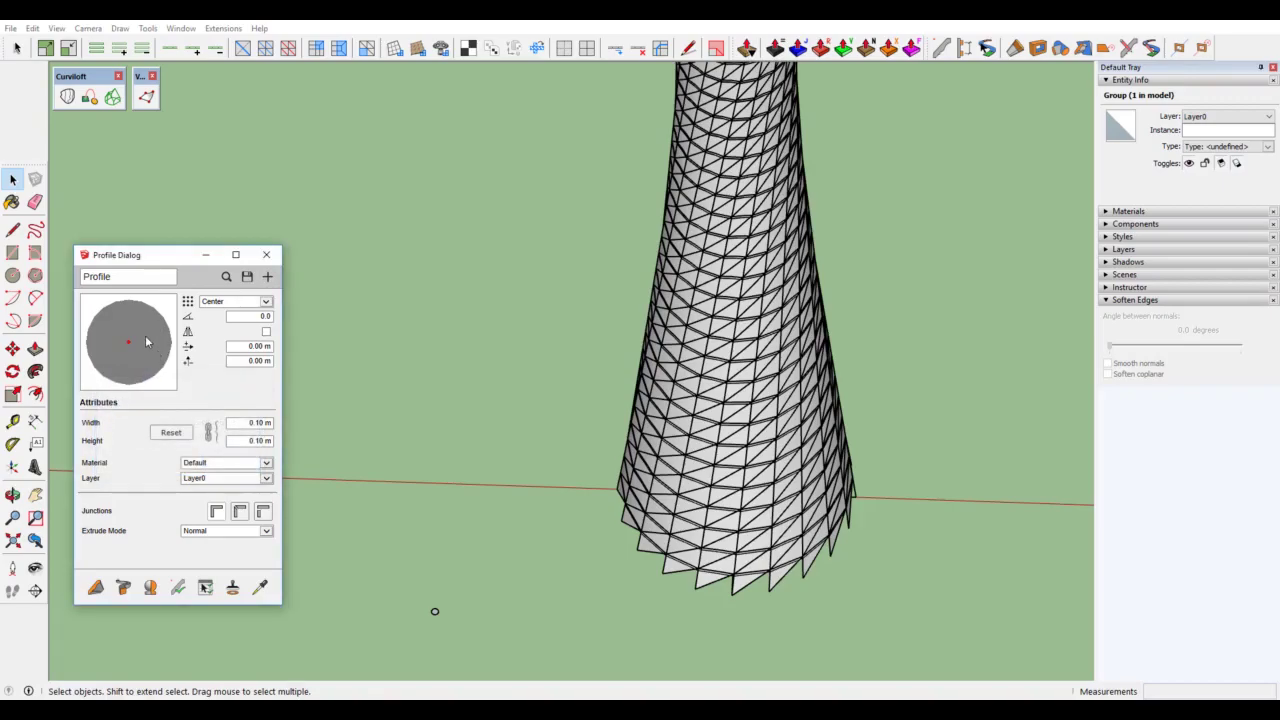
Step: Delete the leftover small circle beside the tower
{"action": "left_click_drag", "start_coordinate": [418, 606], "coordinate": [412, 632]}
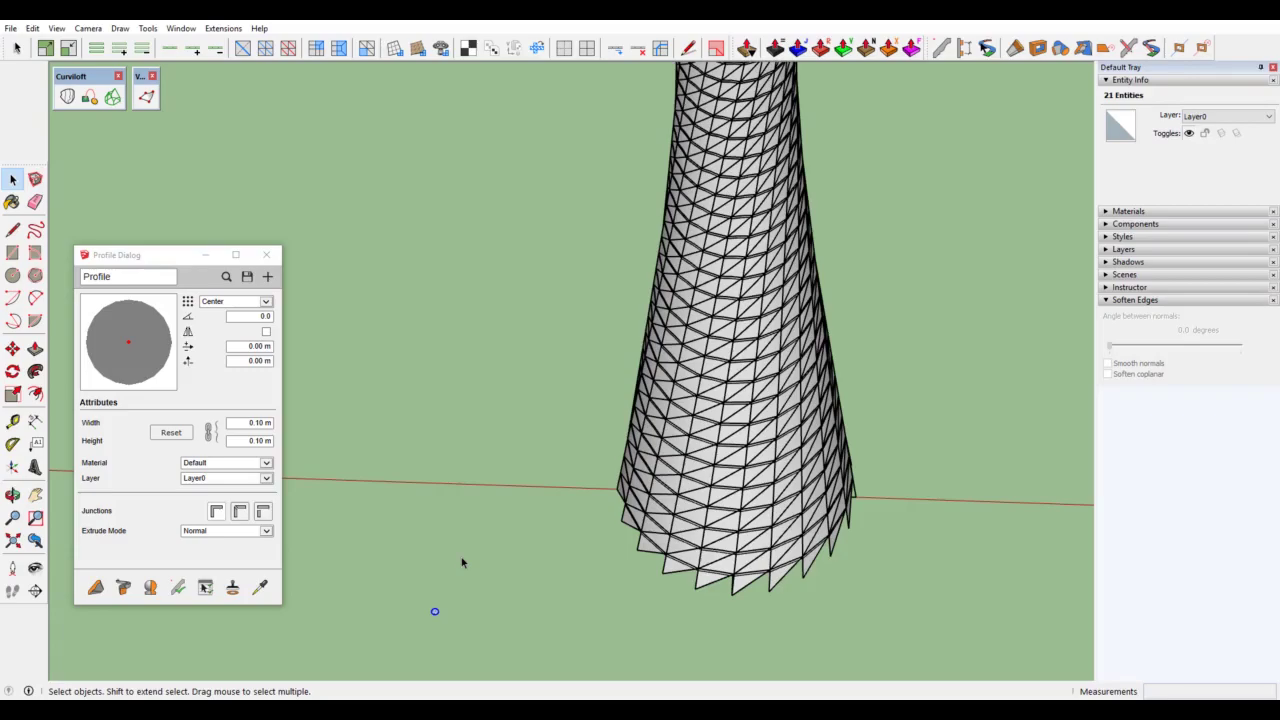
{"action": "left_click", "coordinate": [391, 634]}
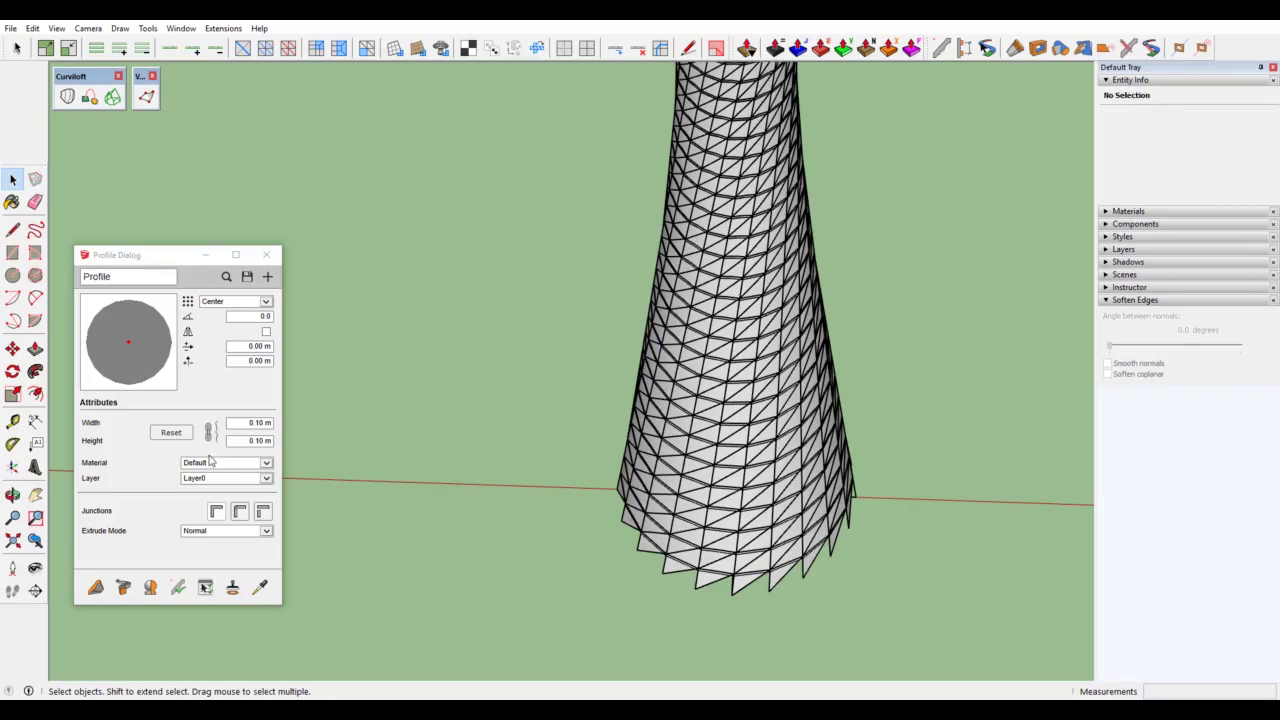
{"action": "scroll", "coordinate": [680, 613], "scroll_direction": "up", "scroll_amount": 1}
{"action": "scroll", "coordinate": [680, 613], "scroll_direction": "up", "scroll_amount": 1}
Step: Orbit to the tower base and select the triangulated skin group
{"action": "middle_click_drag", "start_coordinate": [680, 613], "coordinate": [937, 560]}
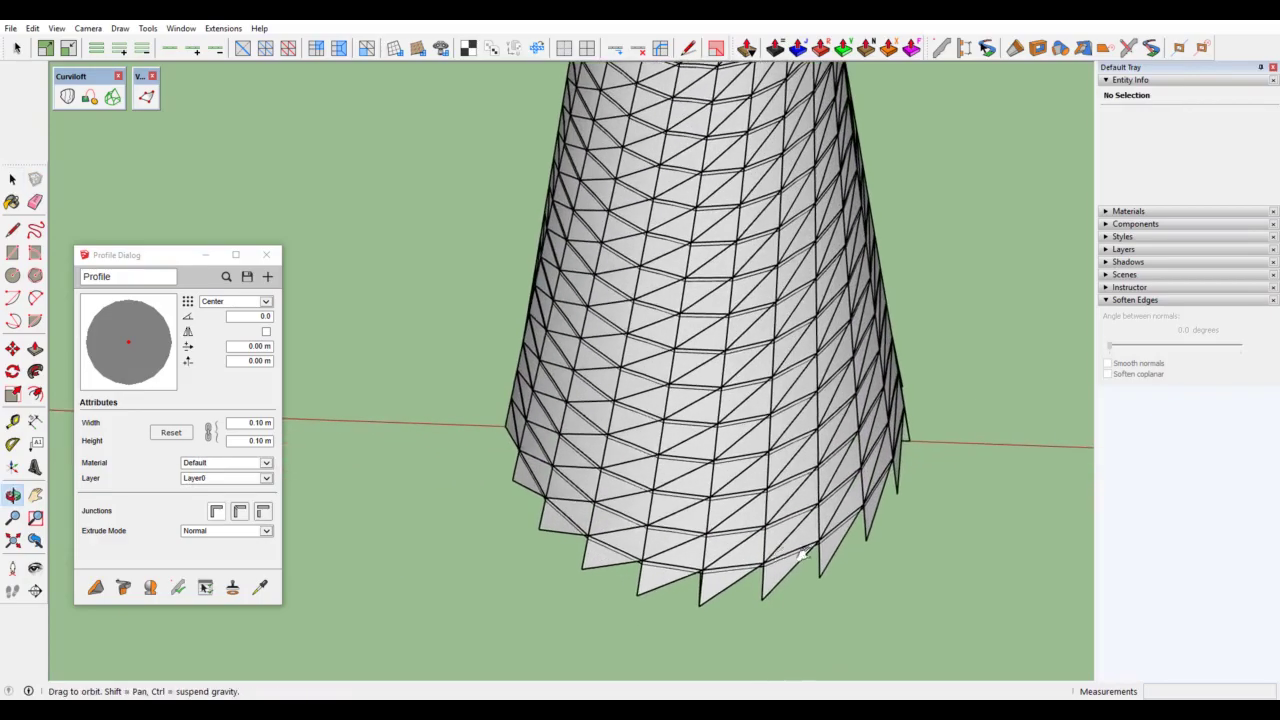
{"action": "scroll", "coordinate": [937, 560], "scroll_direction": "down", "scroll_amount": 2}
{"action": "scroll", "coordinate": [937, 560], "scroll_direction": "down", "scroll_amount": 2}
{"action": "scroll", "coordinate": [856, 591], "scroll_direction": "up", "scroll_amount": 2}
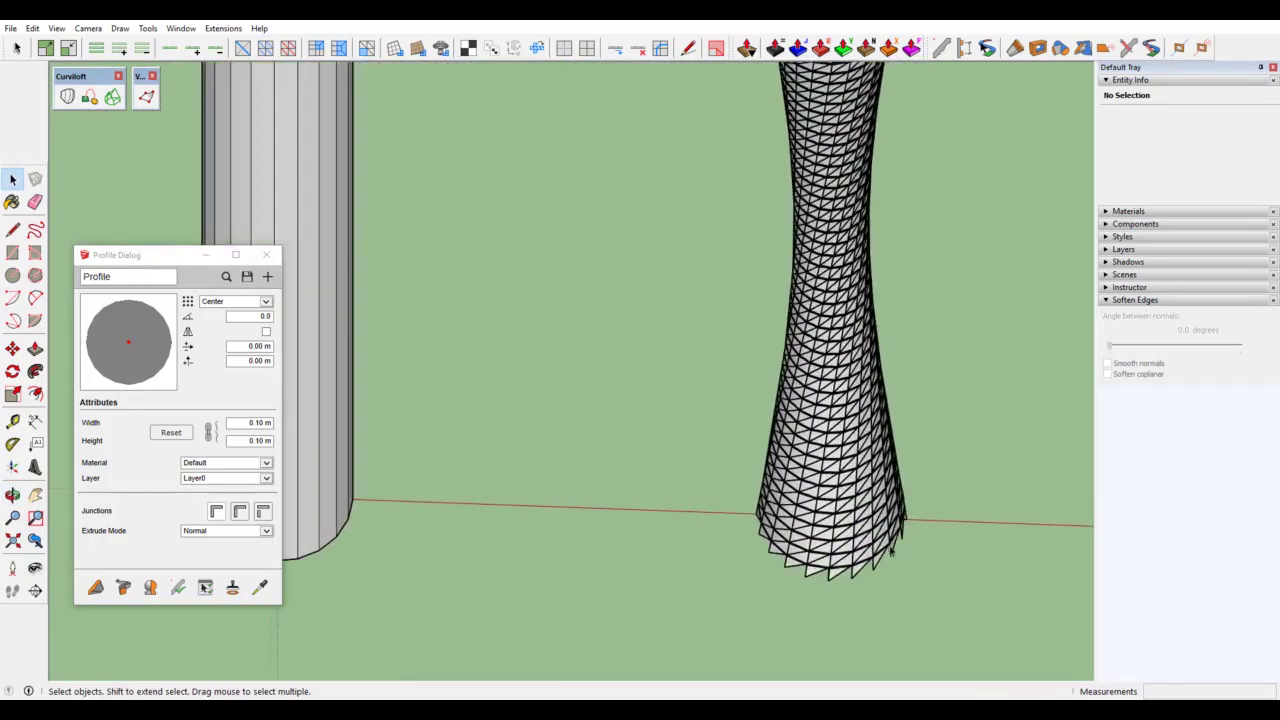
{"action": "scroll", "coordinate": [856, 591], "scroll_direction": "up", "scroll_amount": 2}
{"action": "scroll", "coordinate": [856, 591], "scroll_direction": "up", "scroll_amount": 2}
{"action": "scroll", "coordinate": [837, 586], "scroll_direction": "up", "scroll_amount": 2}
{"action": "scroll", "coordinate": [831, 580], "scroll_direction": "up", "scroll_amount": 3}
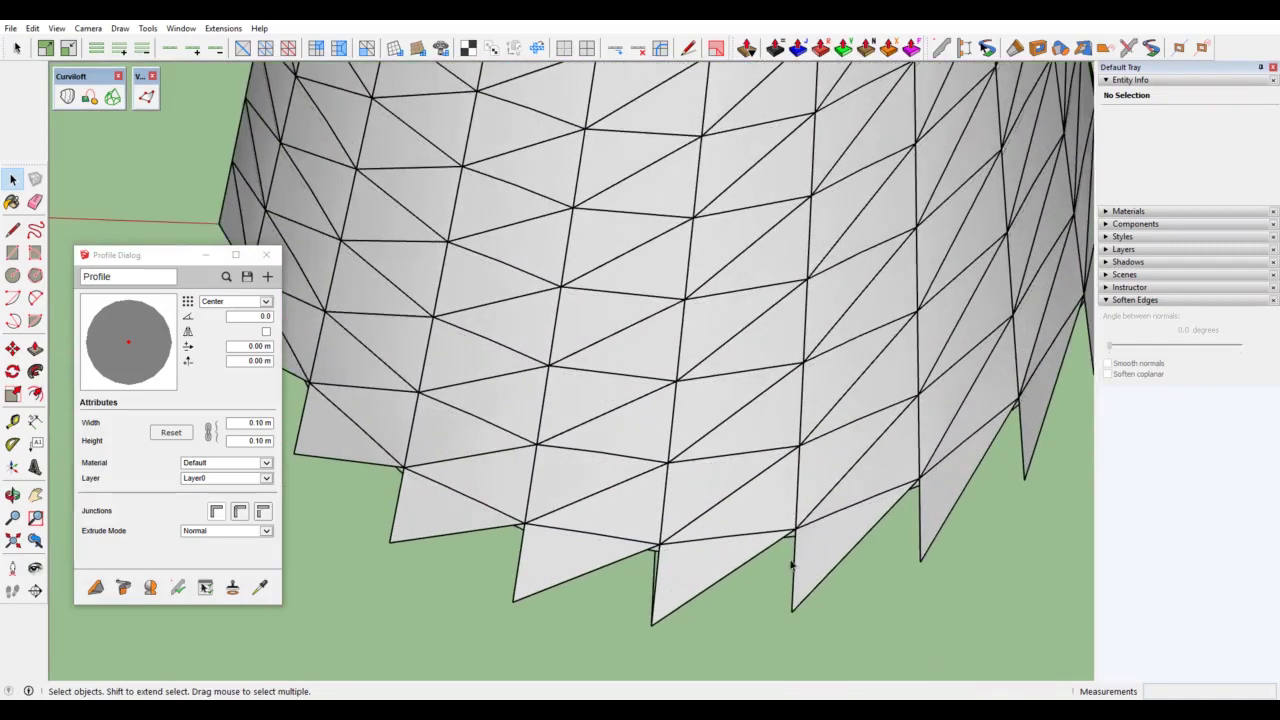
{"action": "left_click", "coordinate": [795, 563]}
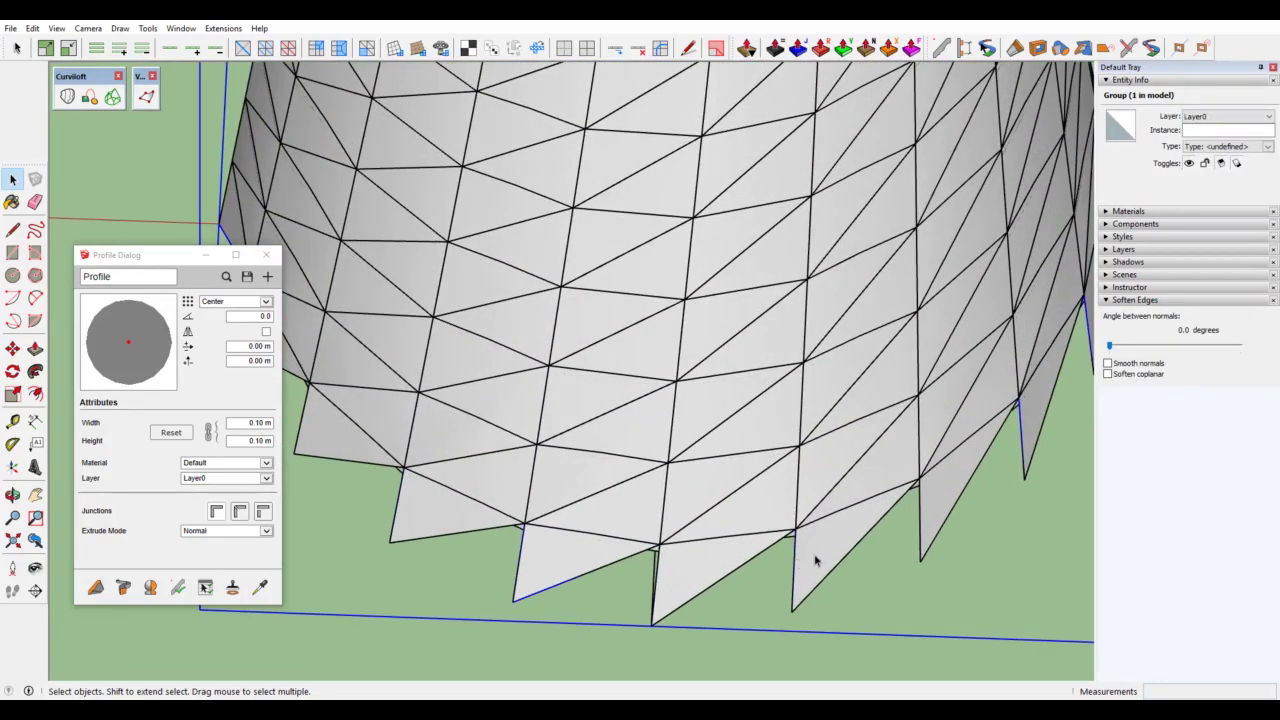
Step: Hide the skin group and select all 20 vertical edges inside the edge group
{"action": "right_click", "coordinate": [815, 557]}
{"action": "left_click", "coordinate": [845, 248]}
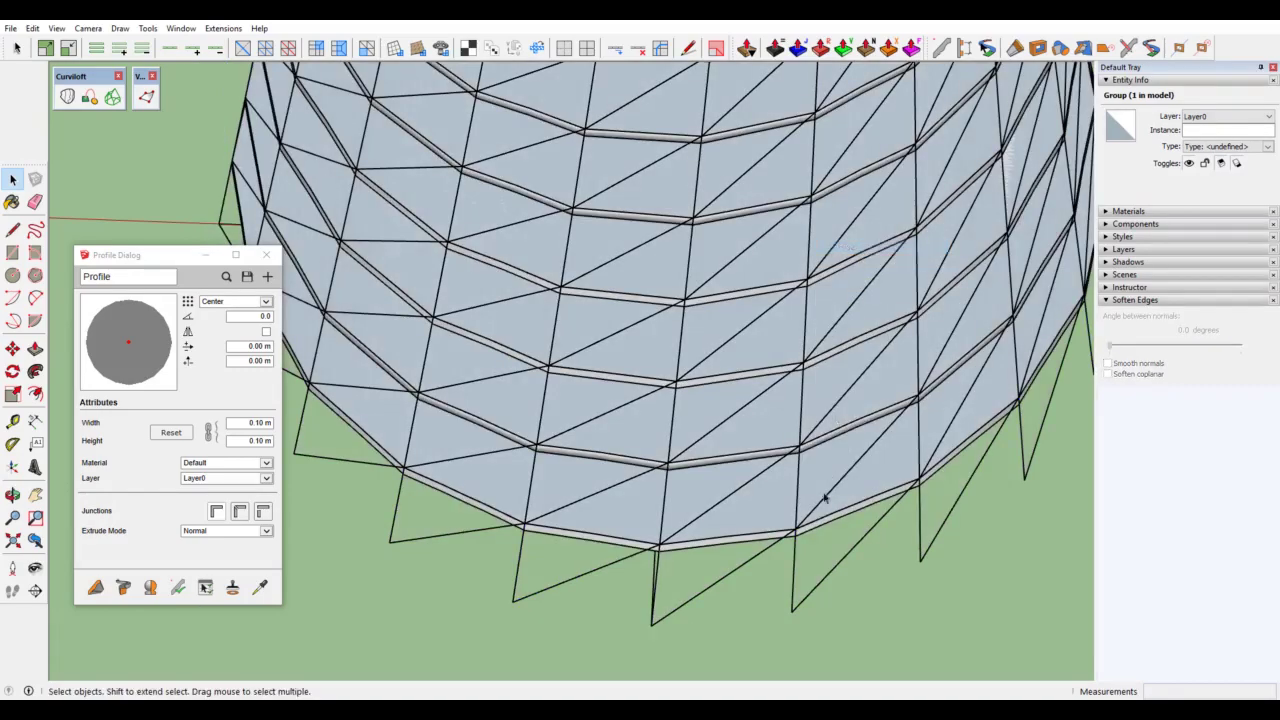
{"action": "left_click", "coordinate": [792, 576]}
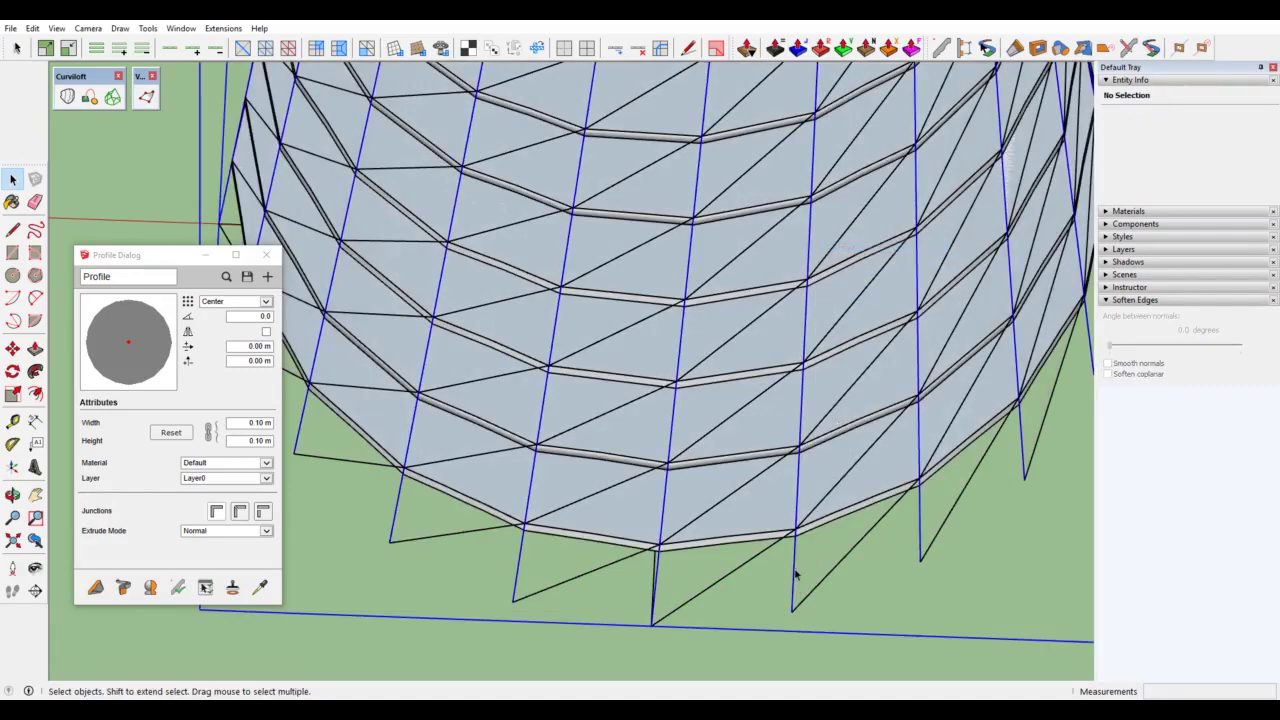
{"action": "middle_click_drag", "start_coordinate": [796, 573], "coordinate": [706, 573]}
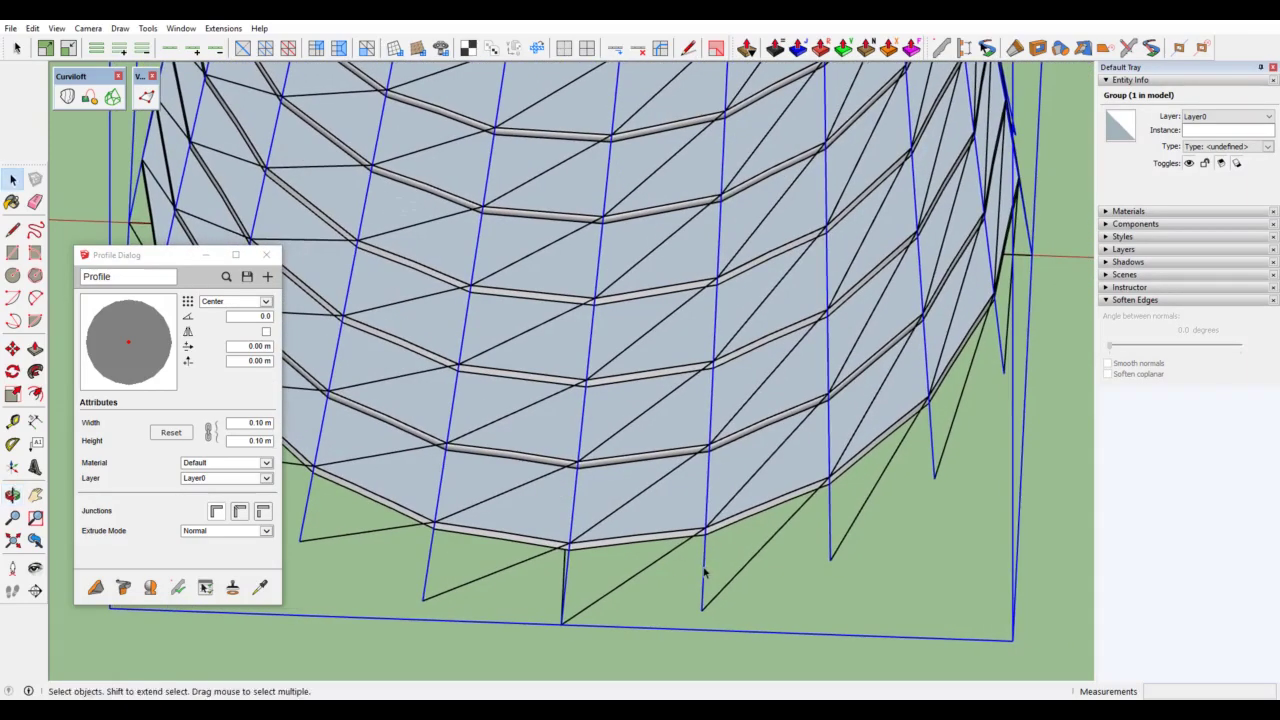
{"action": "double_click", "coordinate": [705, 572]}
{"action": "left_click", "coordinate": [705, 572]}
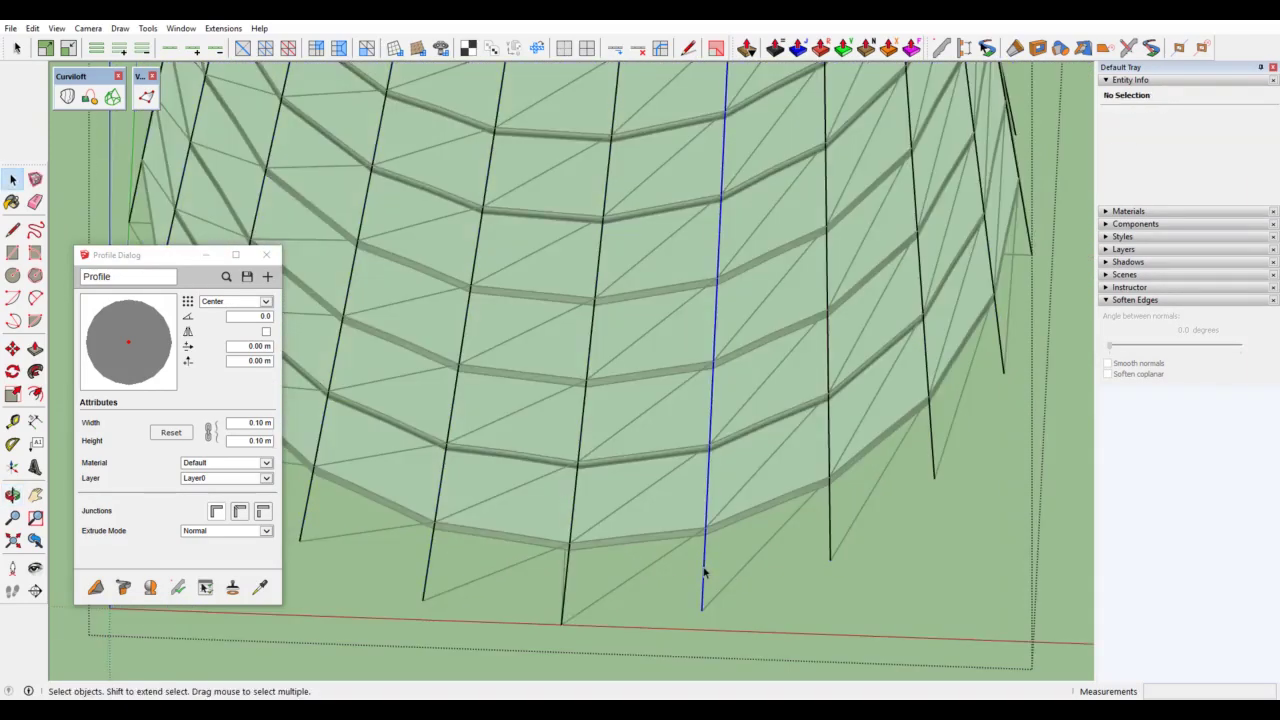
{"action": "key", "text": "ctrl+shift+s"}
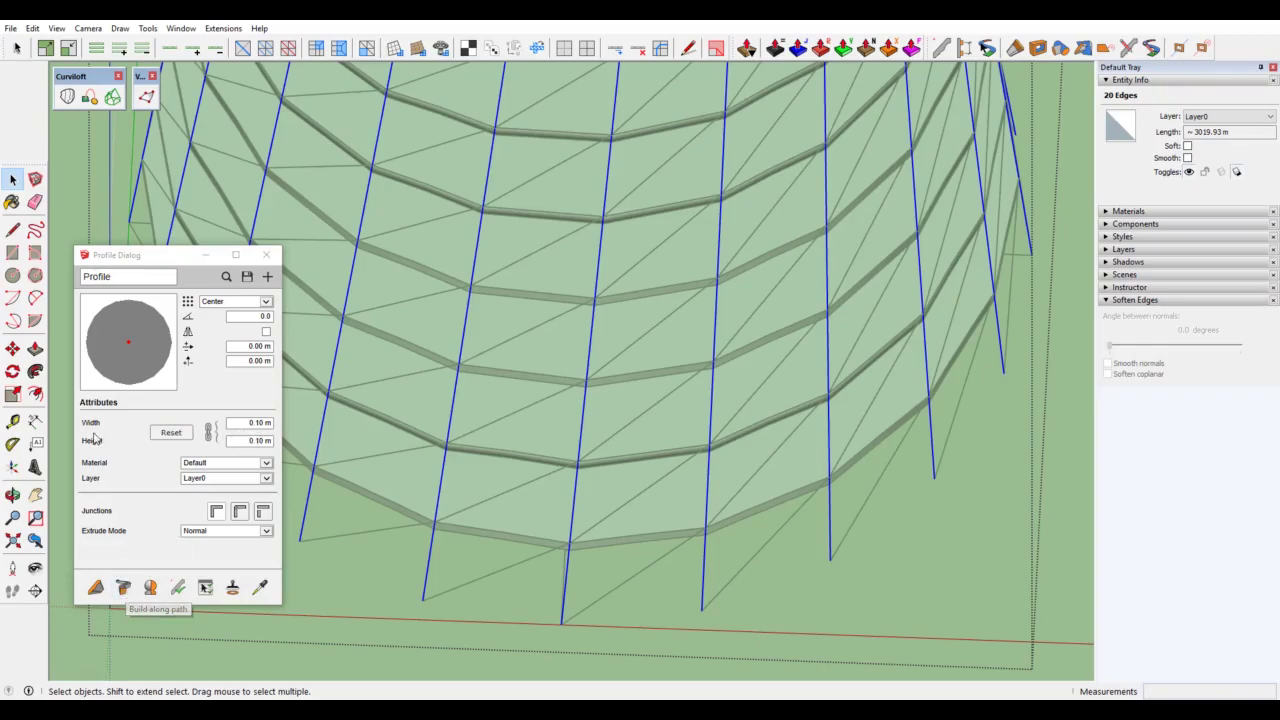
Step: Build round 0.30 m Profile Builder tubes along the selected edges
{"action": "left_click_drag", "start_coordinate": [257, 422], "coordinate": [263, 422]}
{"action": "type", "text": "3"}
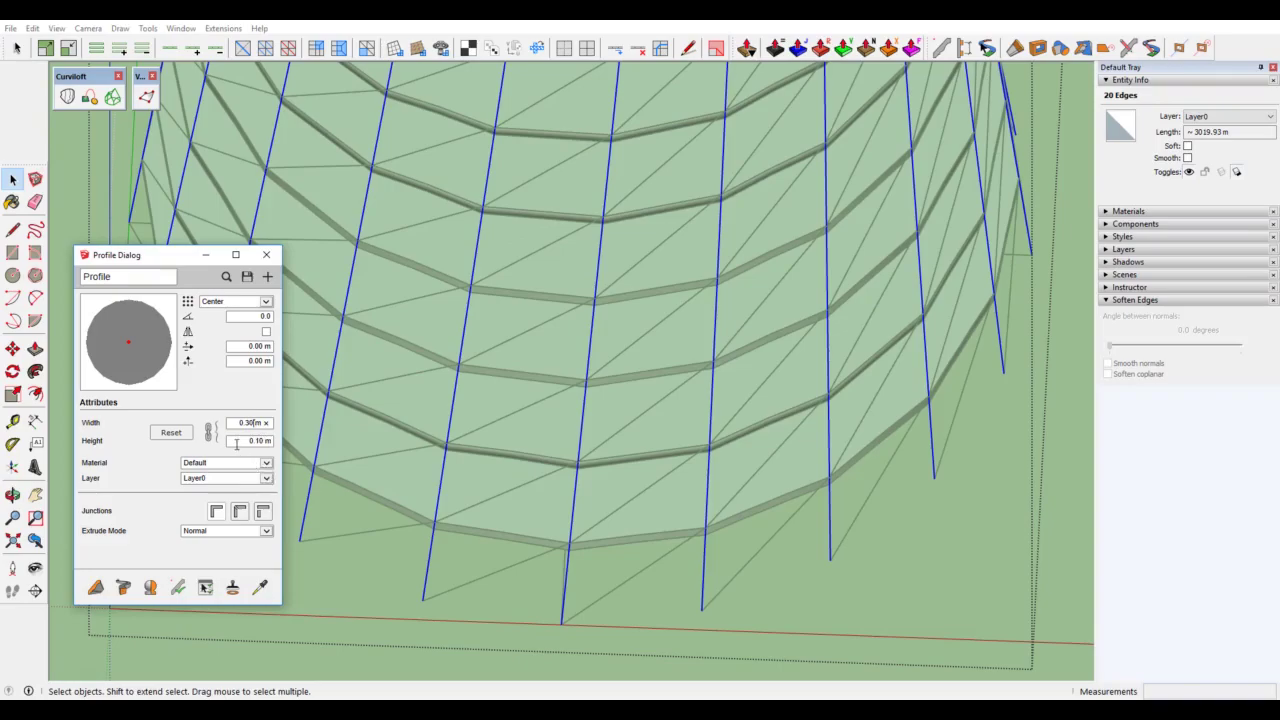
{"action": "left_click", "coordinate": [236, 444]}
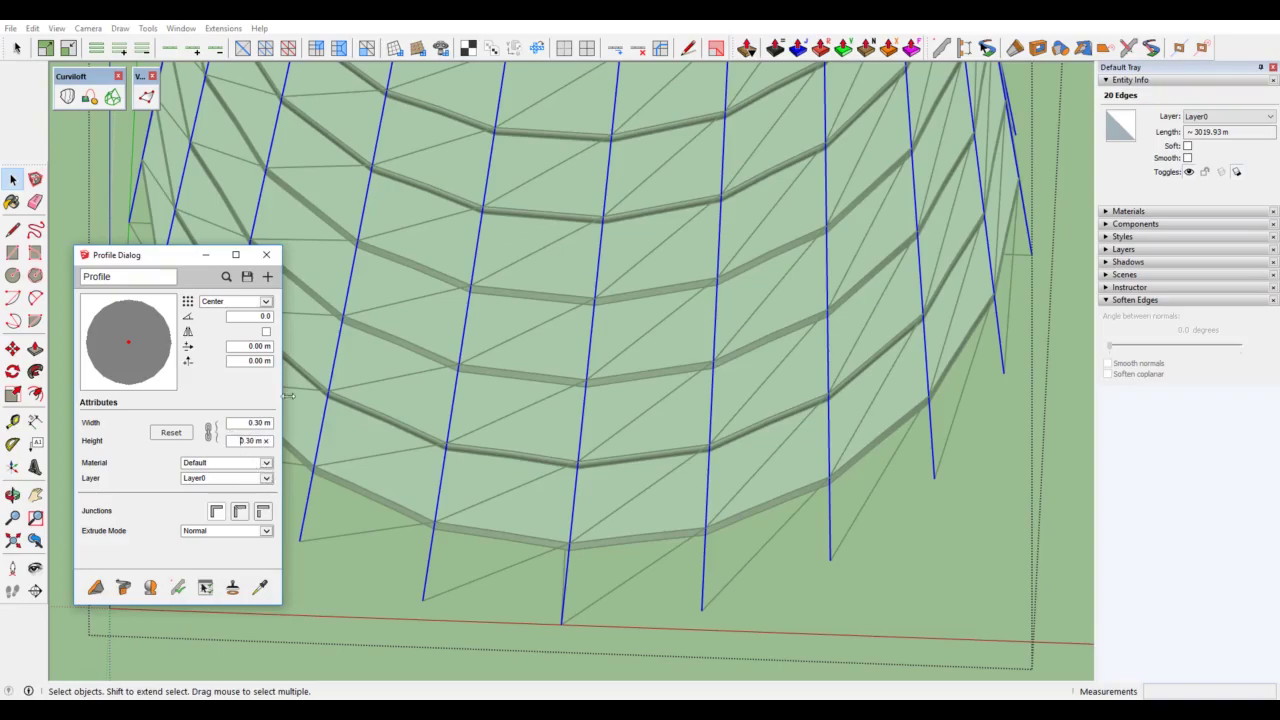
{"action": "type", "text": "3"}
{"action": "left_click", "coordinate": [123, 588]}
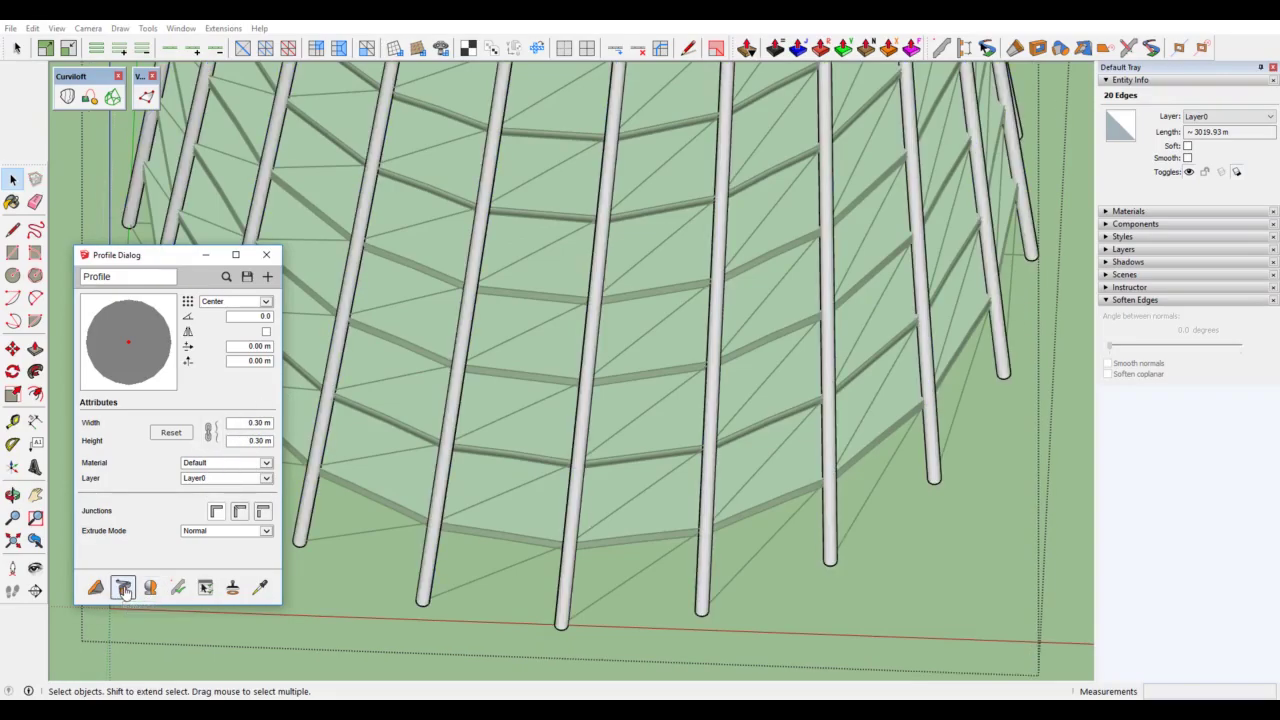
Step: Orbit down to the tower base and toggle X-ray view
{"action": "scroll", "coordinate": [650, 540], "scroll_direction": "down", "scroll_amount": 3}
{"action": "scroll", "coordinate": [663, 575], "scroll_direction": "down", "scroll_amount": 3}
{"action": "scroll", "coordinate": [663, 575], "scroll_direction": "down", "scroll_amount": 3}
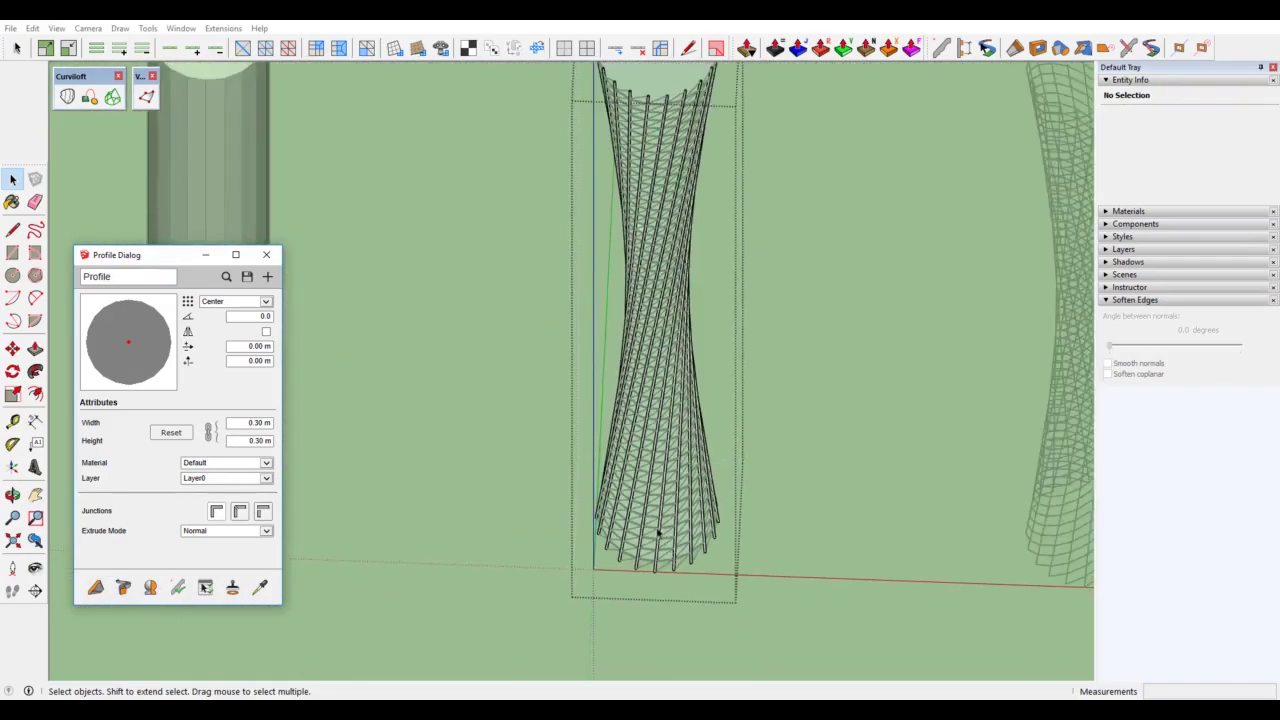
{"action": "middle_click_drag", "start_coordinate": [657, 528], "coordinate": [643, 553]}
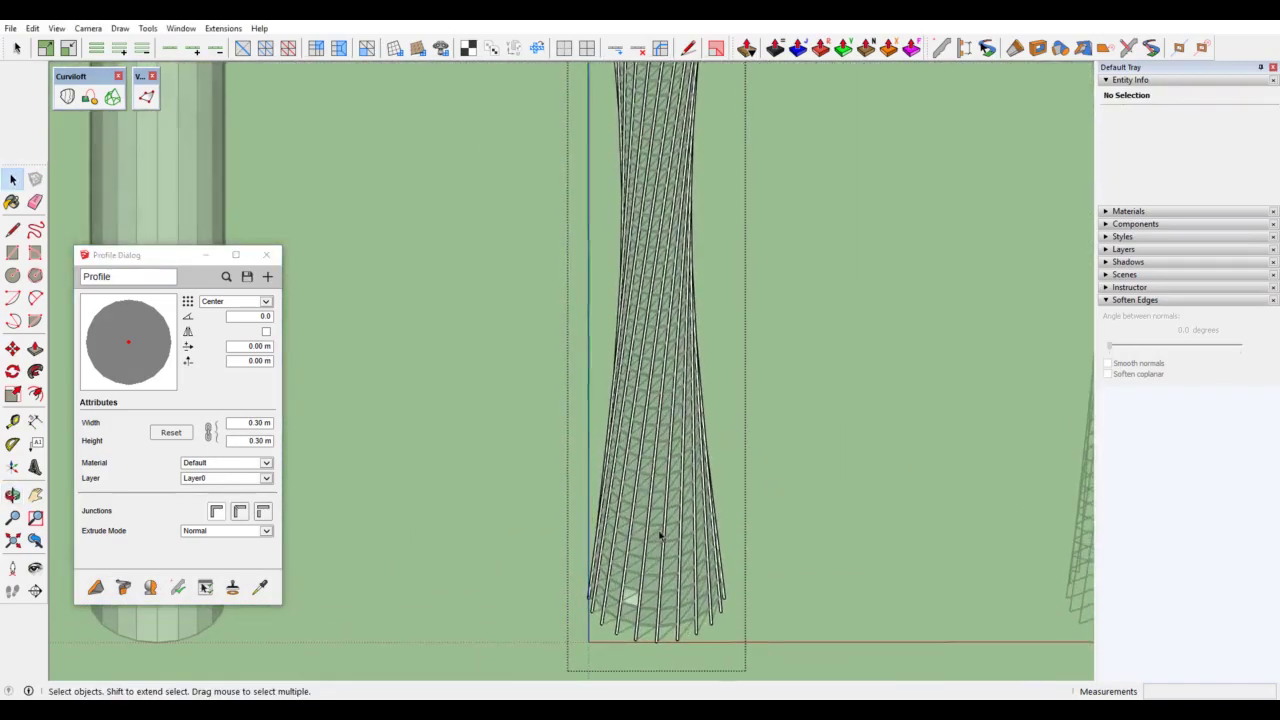
{"action": "scroll", "coordinate": [680, 618], "scroll_direction": "up", "scroll_amount": 2}
{"action": "scroll", "coordinate": [661, 632], "scroll_direction": "up", "scroll_amount": 3}
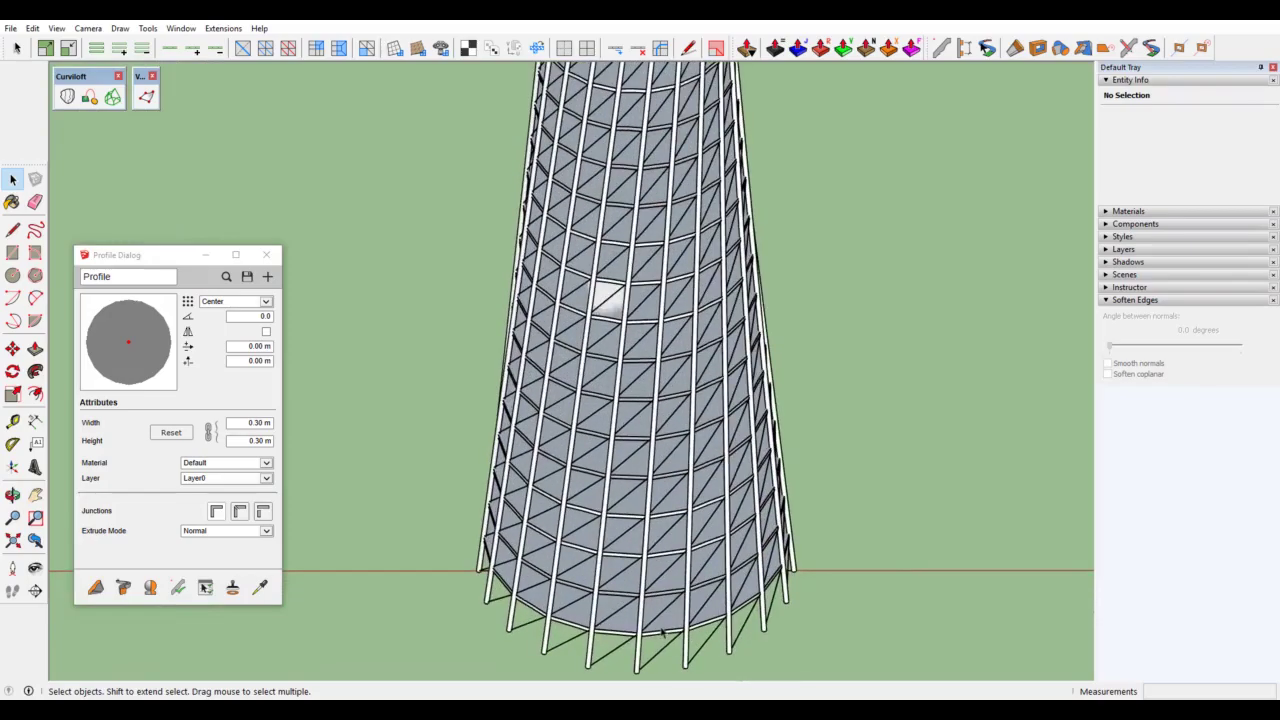
{"action": "scroll", "coordinate": [655, 665], "scroll_direction": "up", "scroll_amount": 3}
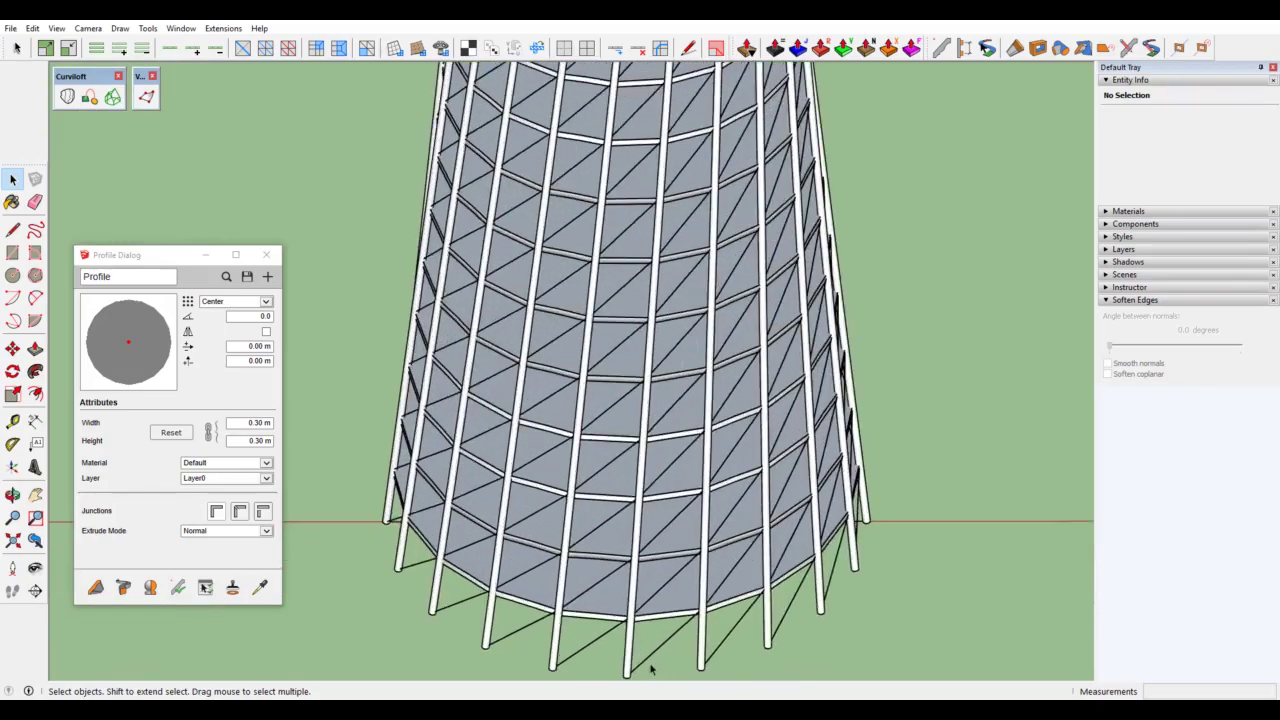
{"action": "scroll", "coordinate": [648, 663], "scroll_direction": "up", "scroll_amount": 3}
{"action": "mouse_move", "coordinate": [646, 663]}
{"action": "middle_mouse_down"}
{"action": "mouse_move", "coordinate": [608, 586]}
{"action": "mouse_move", "coordinate": [507, 550]}
{"action": "middle_mouse_up"}
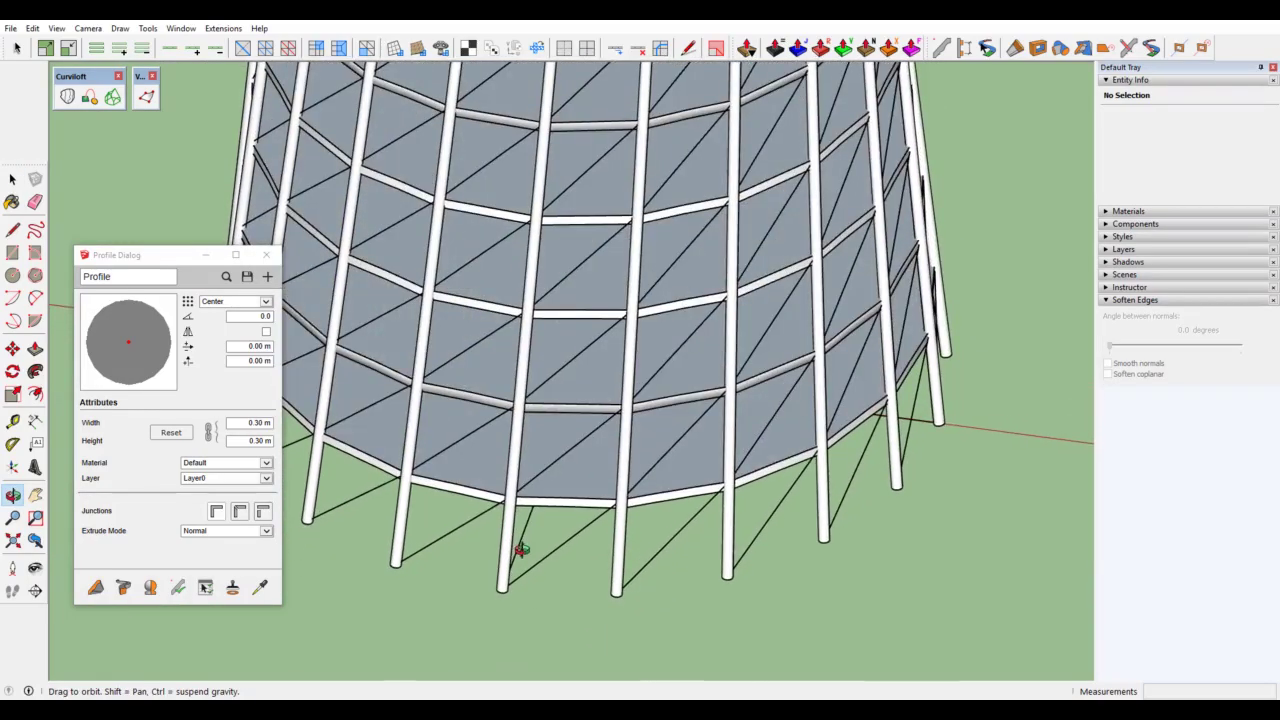
{"action": "key", "text": "x"}
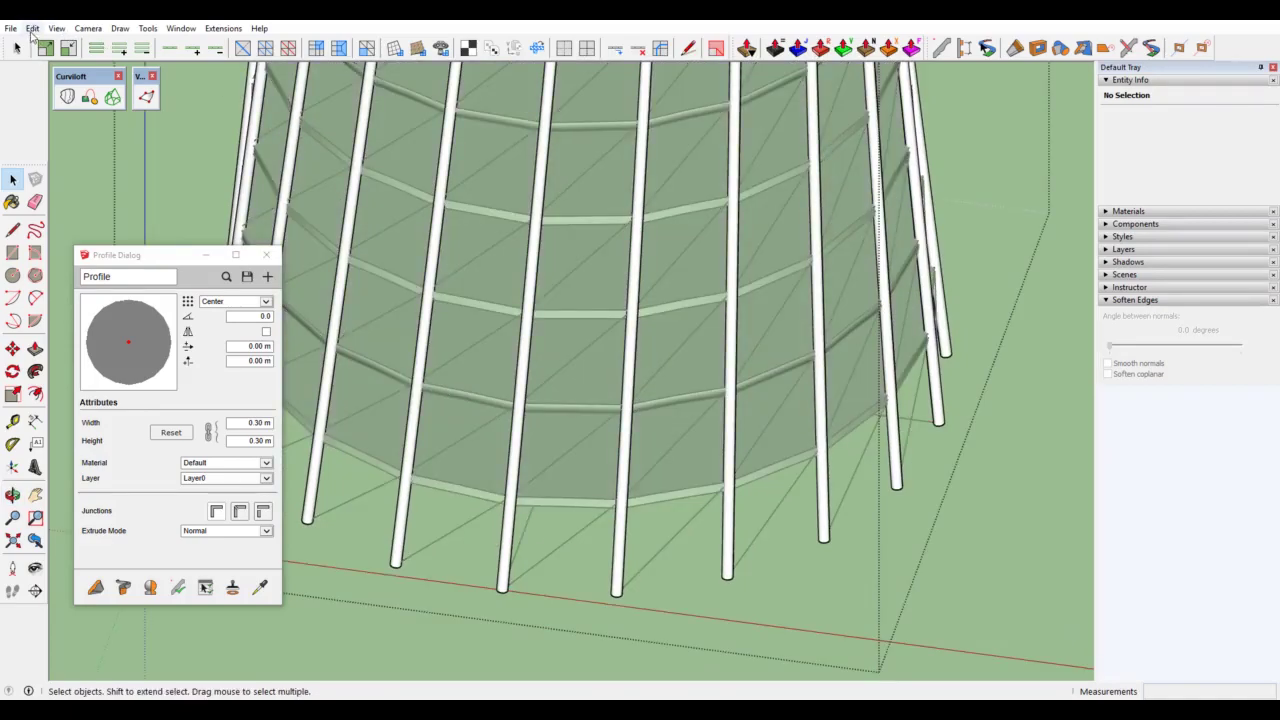
Step: Restore the hidden skin with Edit > Unhide > Last and select the skin group
{"action": "left_click", "coordinate": [32, 28]}
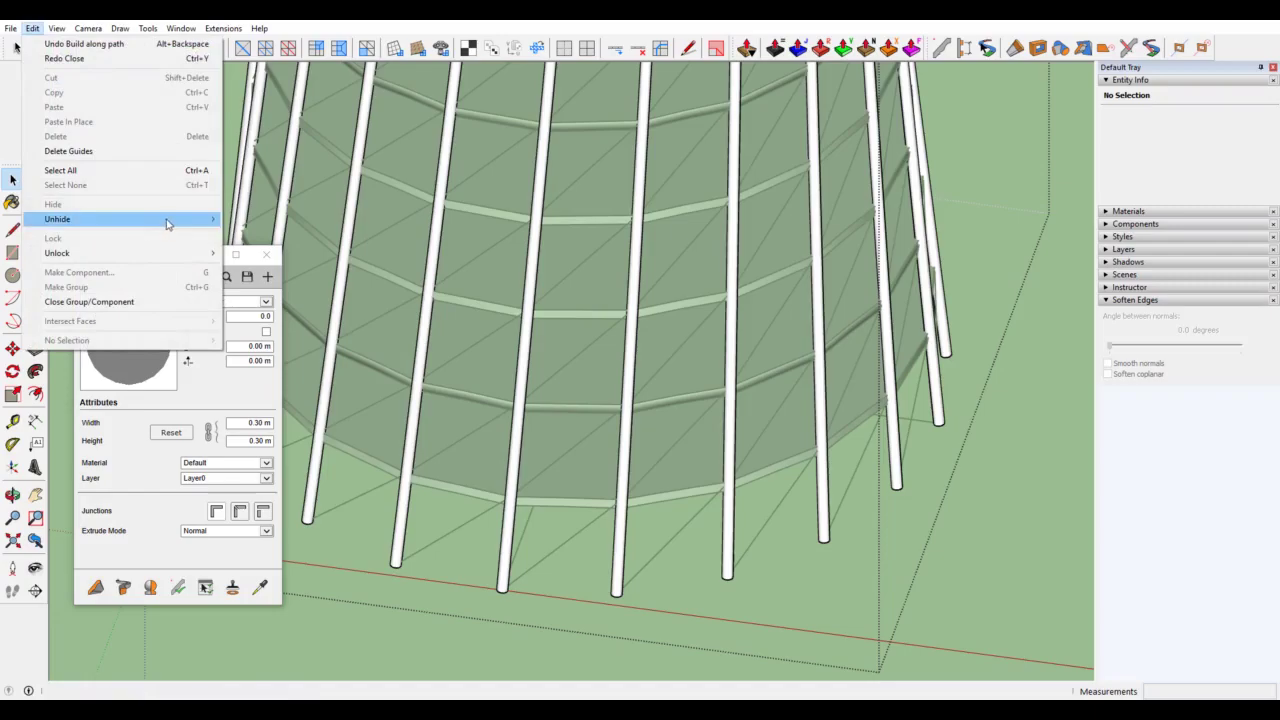
{"action": "mouse_move", "coordinate": [57, 219]}
{"action": "left_click", "coordinate": [244, 237]}
{"action": "scroll", "coordinate": [575, 485], "scroll_direction": "down", "scroll_amount": 2}
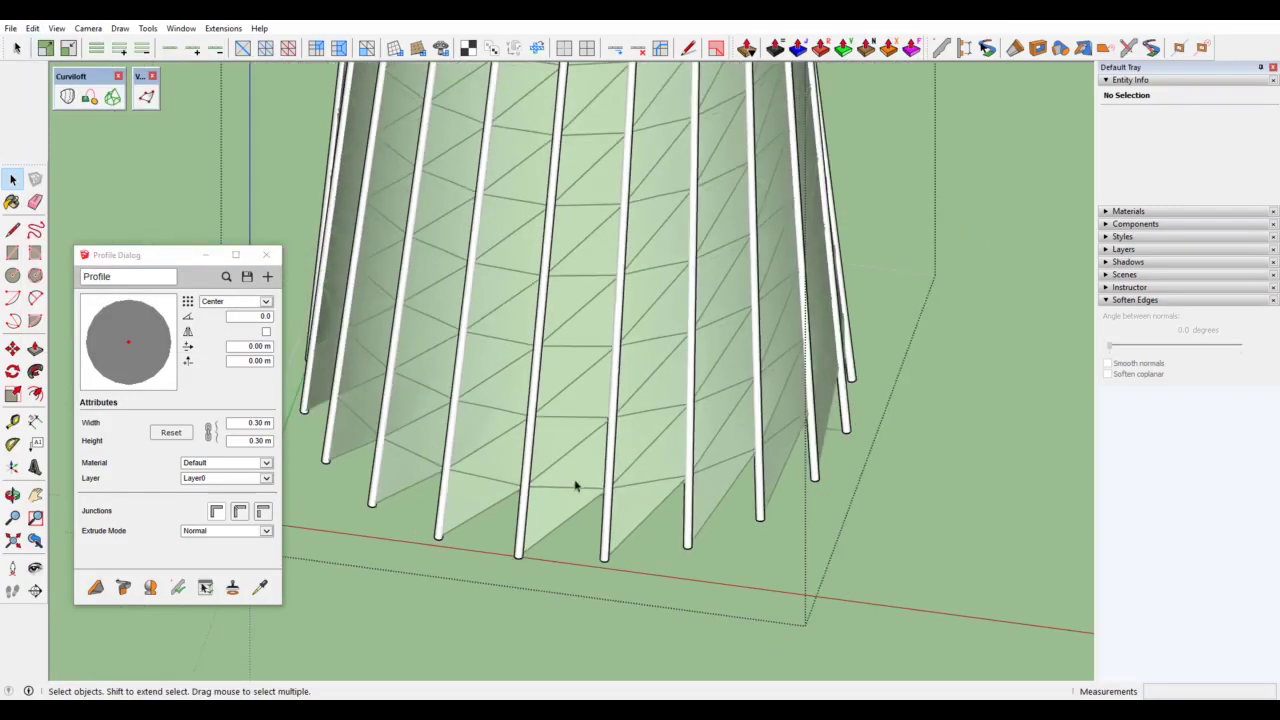
{"action": "scroll", "coordinate": [822, 460], "scroll_direction": "down", "scroll_amount": 2}
{"action": "mouse_move", "coordinate": [846, 451]}
{"action": "middle_mouse_down"}
{"action": "mouse_move", "coordinate": [859, 249]}
{"action": "mouse_move", "coordinate": [594, 452]}
{"action": "middle_mouse_up"}
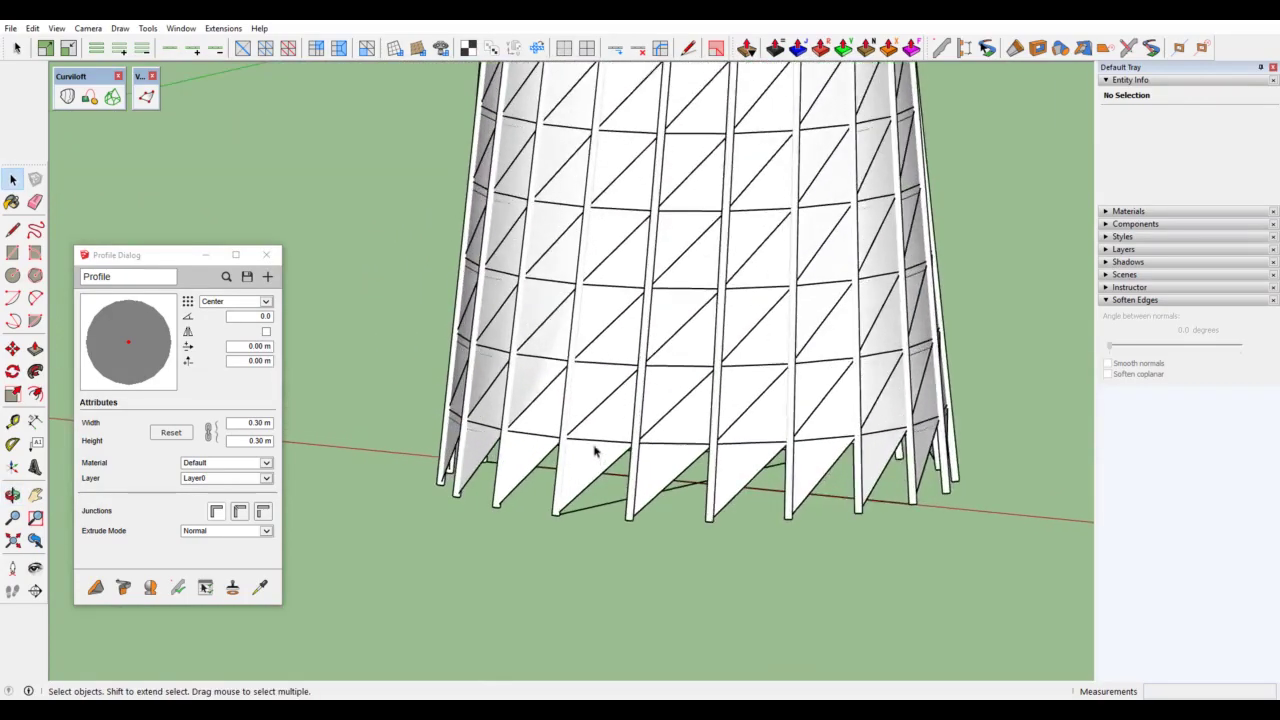
{"action": "scroll", "coordinate": [594, 452], "scroll_direction": "up", "scroll_amount": 2}
{"action": "scroll", "coordinate": [594, 443], "scroll_direction": "up", "scroll_amount": 2}
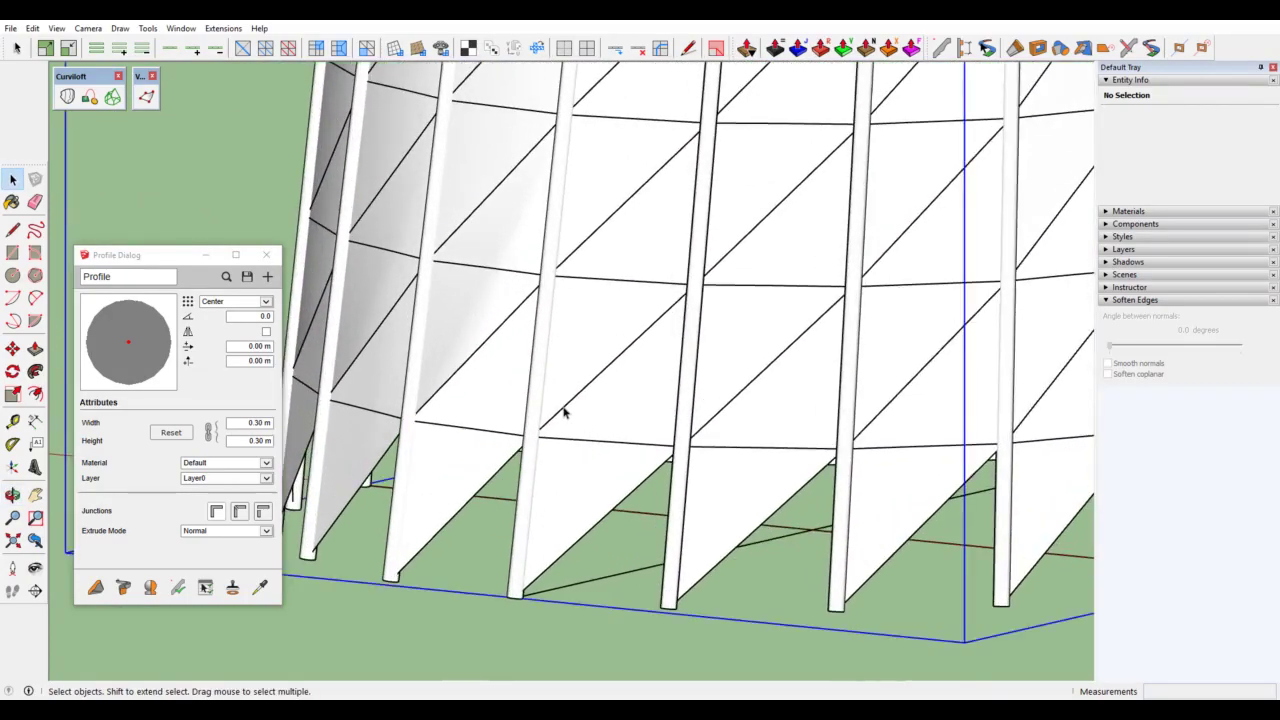
{"action": "left_click", "coordinate": [563, 412]}
{"action": "double_click", "coordinate": [563, 412]}
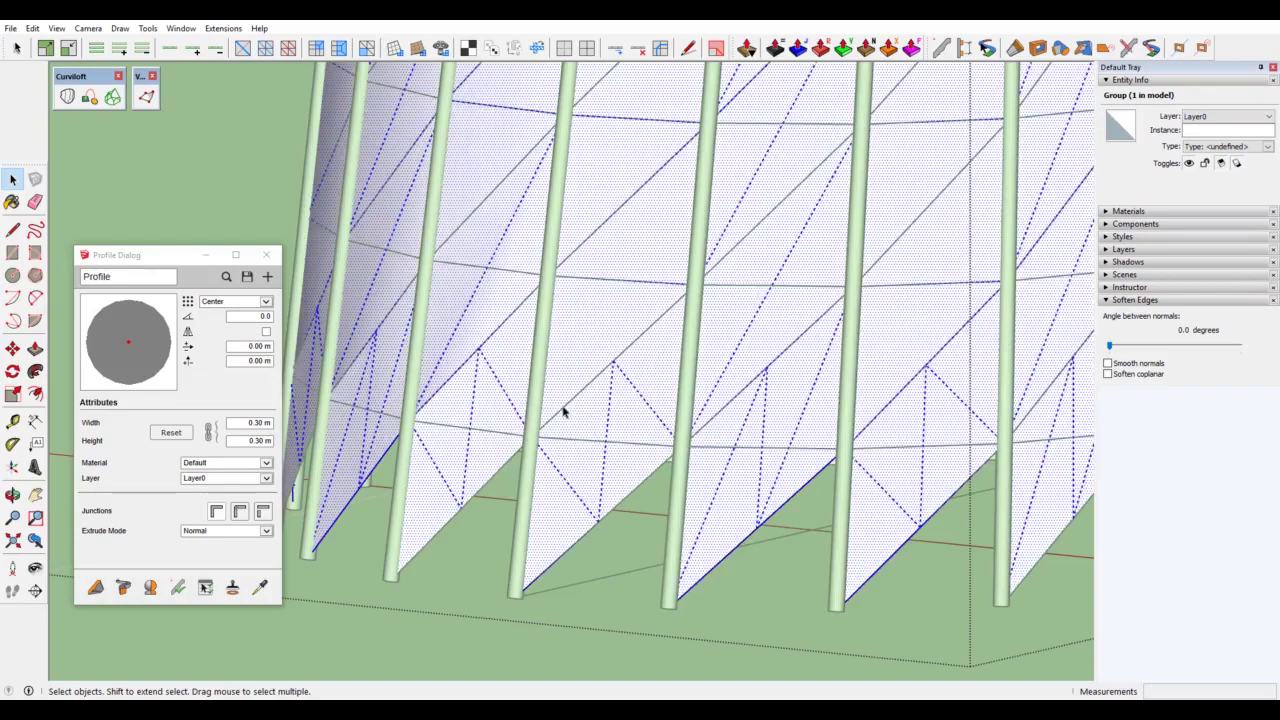
{"action": "left_click", "coordinate": [533, 657]}
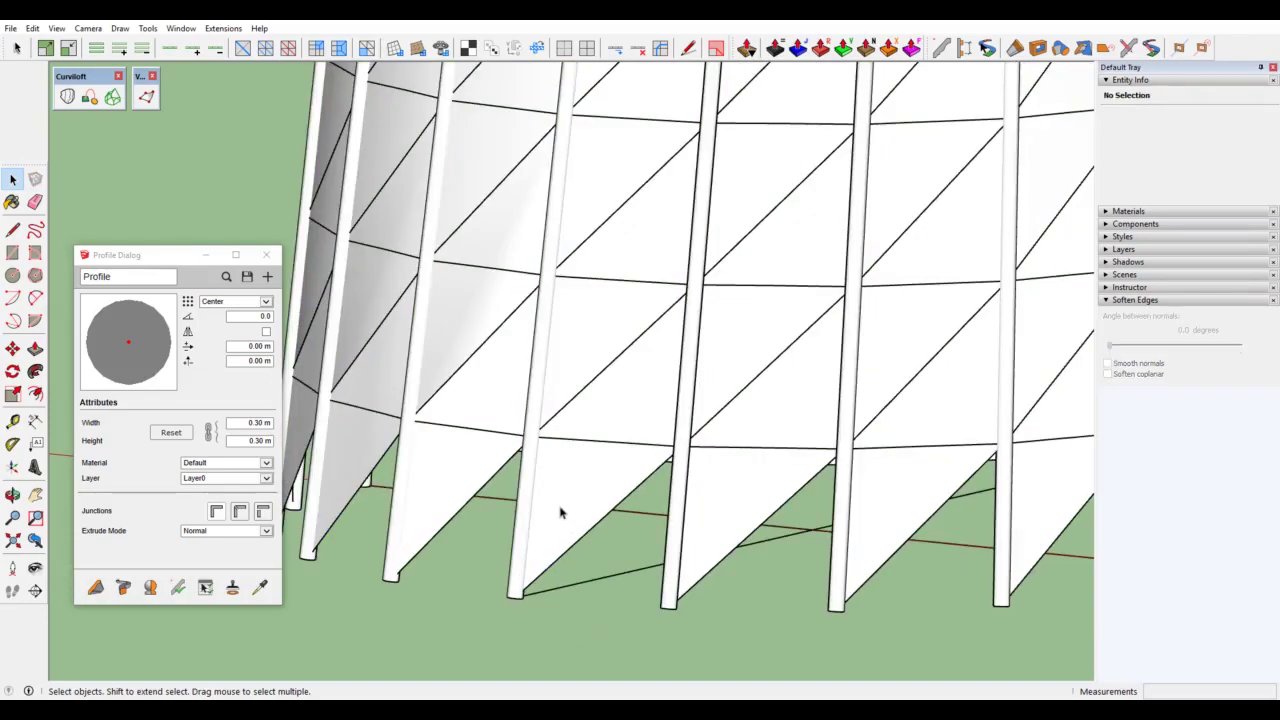
Step: Hide the skin panel group to reveal the floor slabs
{"action": "right_click", "coordinate": [583, 490]}
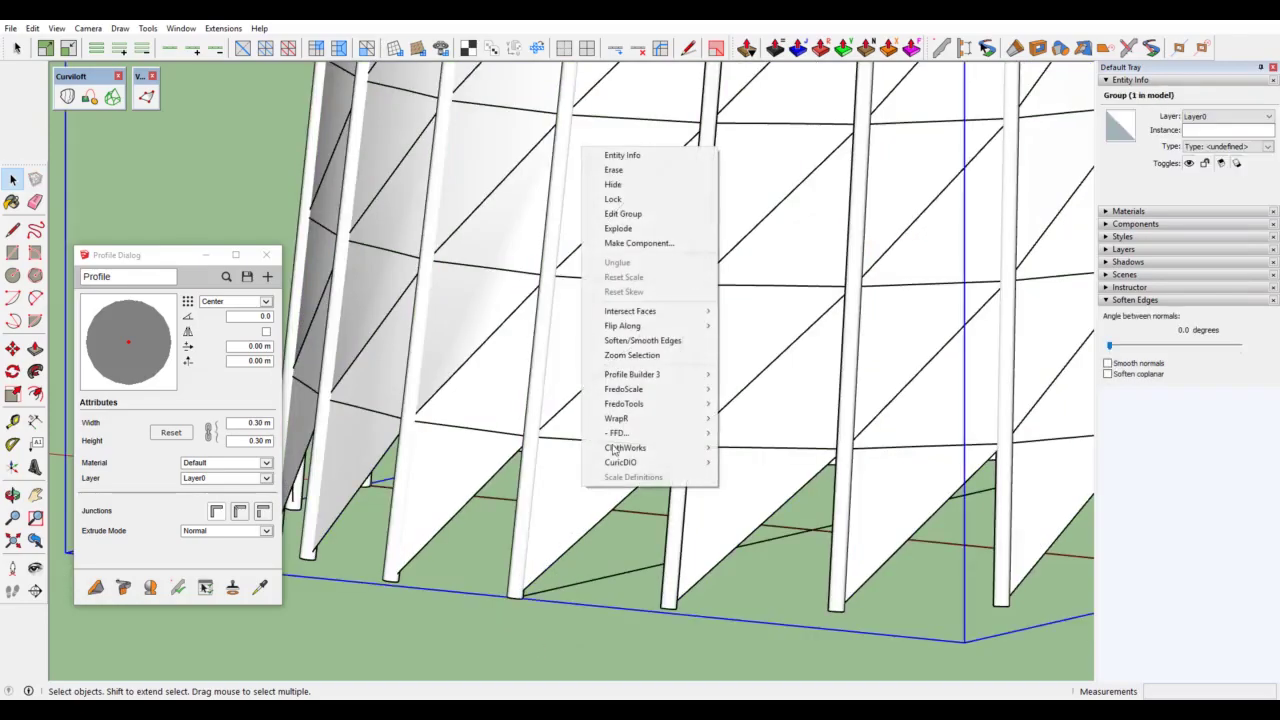
{"action": "left_click", "coordinate": [622, 185]}
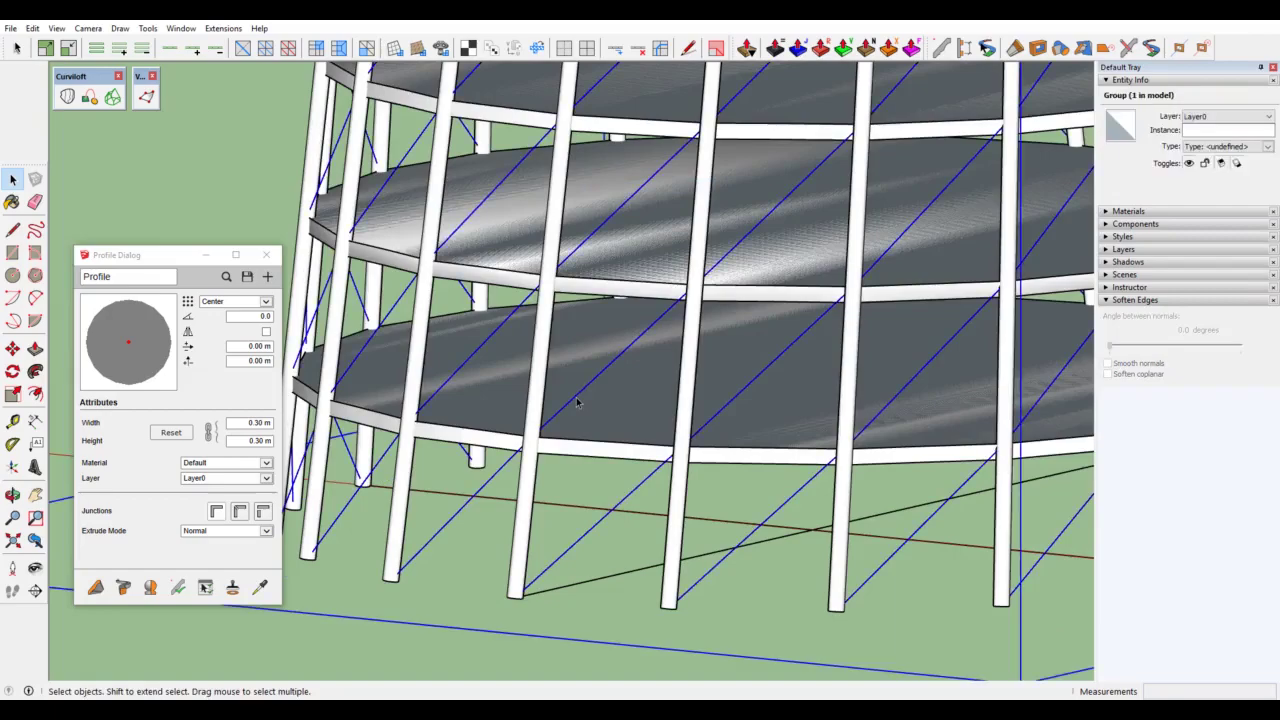
{"action": "key", "text": "ctrl+a"}
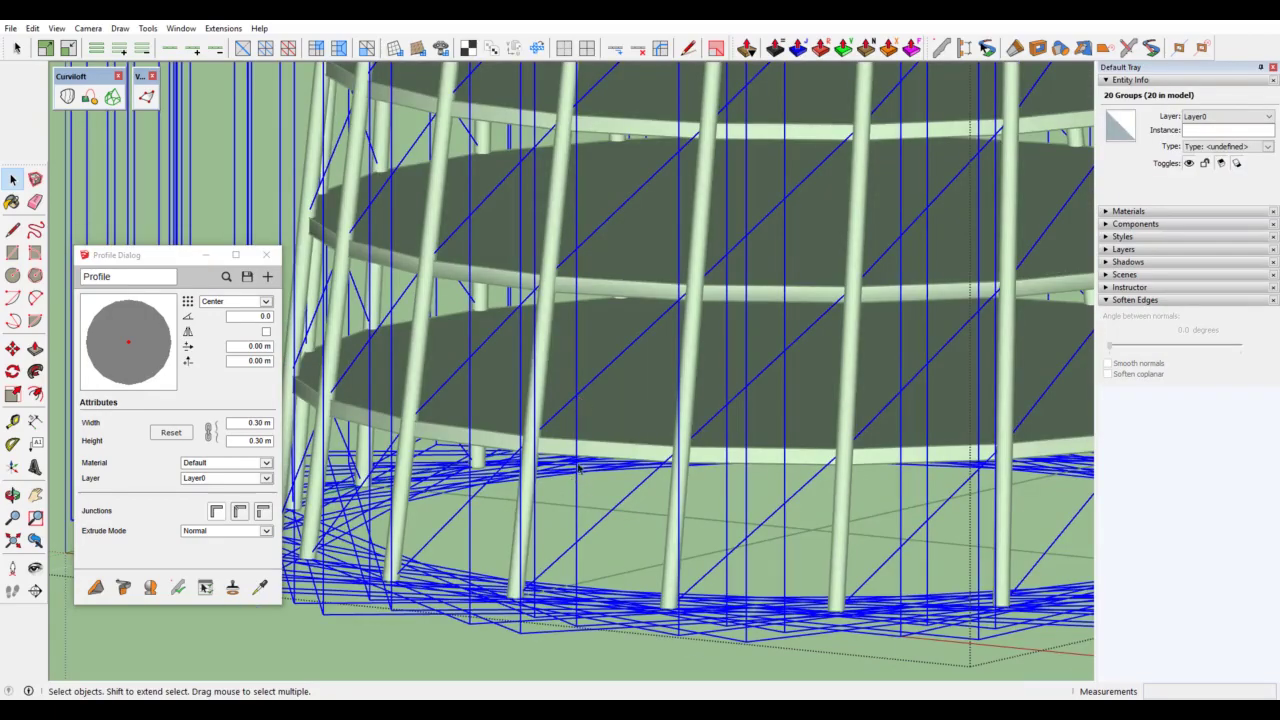
{"action": "left_click", "coordinate": [566, 405]}
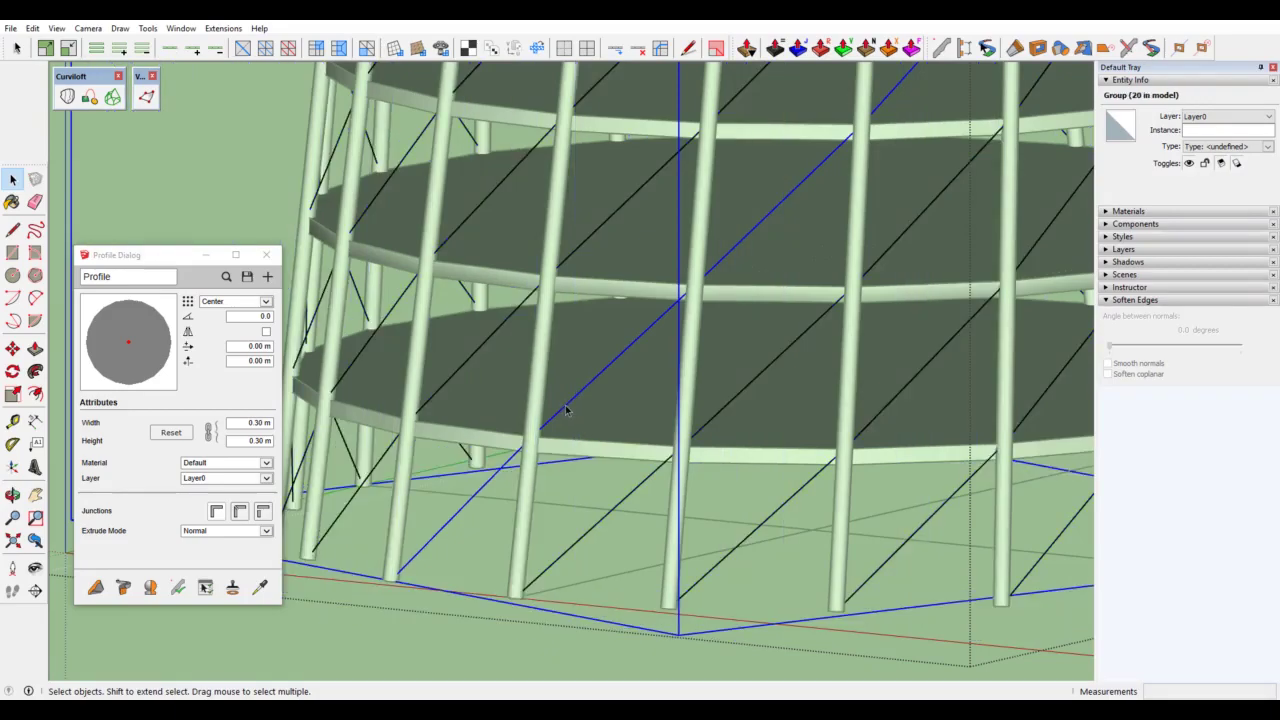
Step: Select all 20 groups and mark the Profile Builder width value for replacement
{"action": "scroll", "coordinate": [600, 515], "scroll_direction": "down", "scroll_amount": 2}
{"action": "scroll", "coordinate": [600, 515], "scroll_direction": "down", "scroll_amount": 2}
{"action": "scroll", "coordinate": [600, 515], "scroll_direction": "down", "scroll_amount": 1}
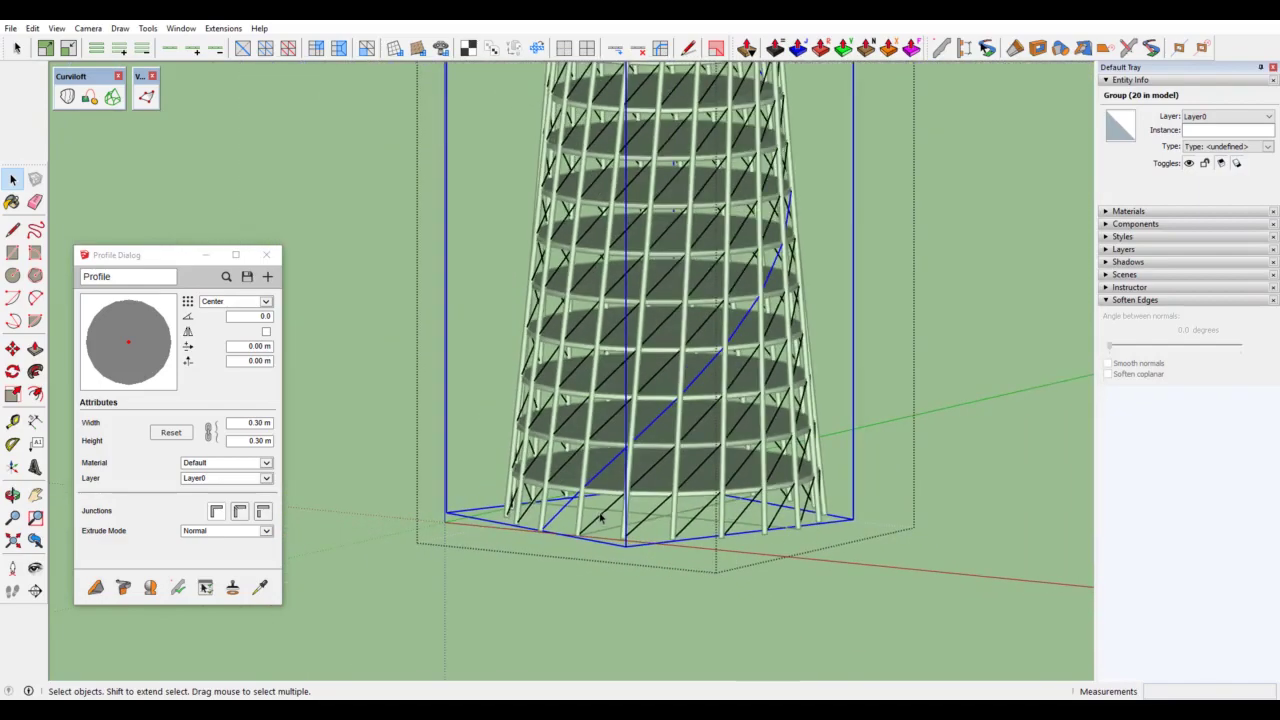
{"action": "scroll", "coordinate": [627, 538], "scroll_direction": "down", "scroll_amount": 1}
{"action": "scroll", "coordinate": [627, 538], "scroll_direction": "down", "scroll_amount": 1}
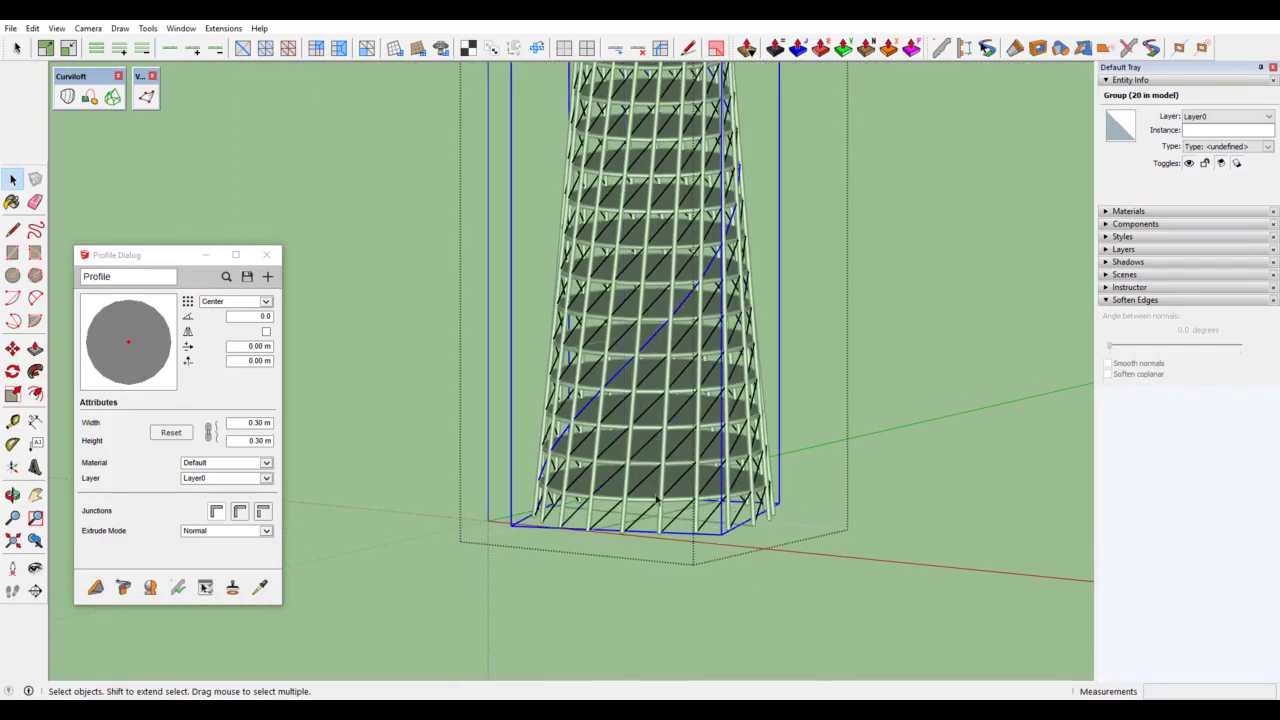
{"action": "middle_click_drag", "start_coordinate": [645, 545], "coordinate": [640, 535]}
{"action": "key", "text": "ctrl+a"}
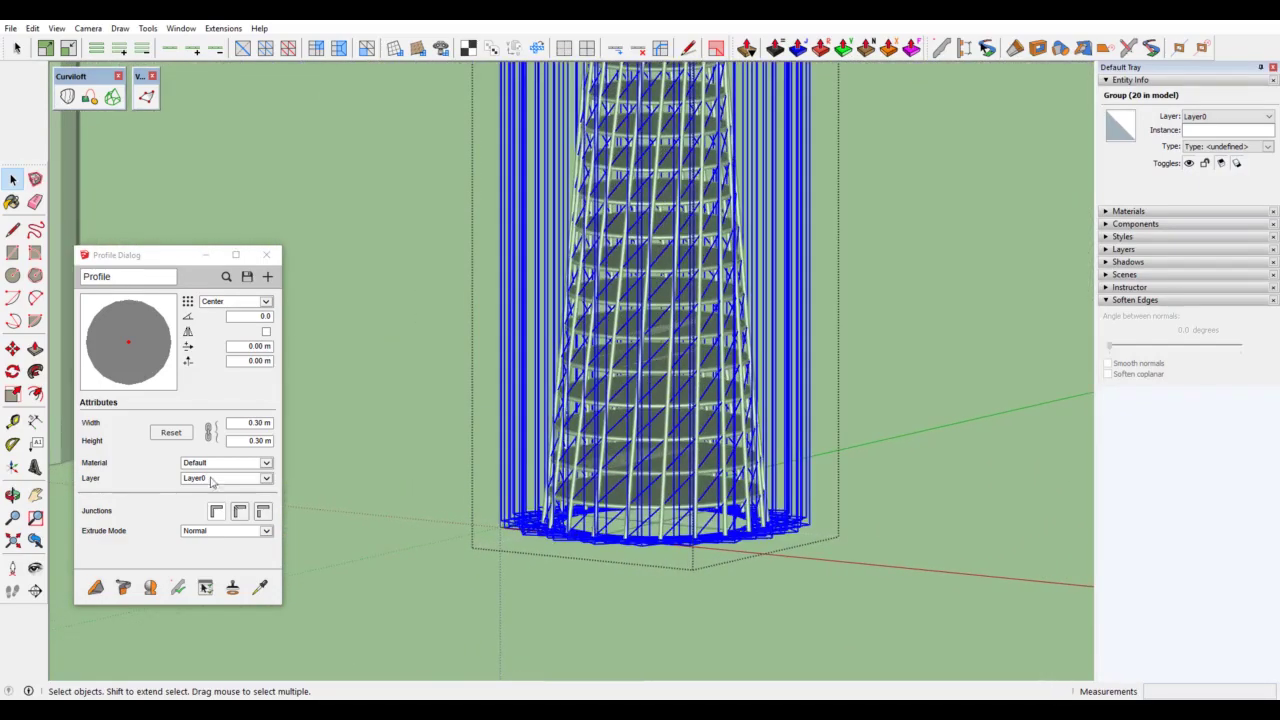
{"action": "left_click", "coordinate": [256, 423]}
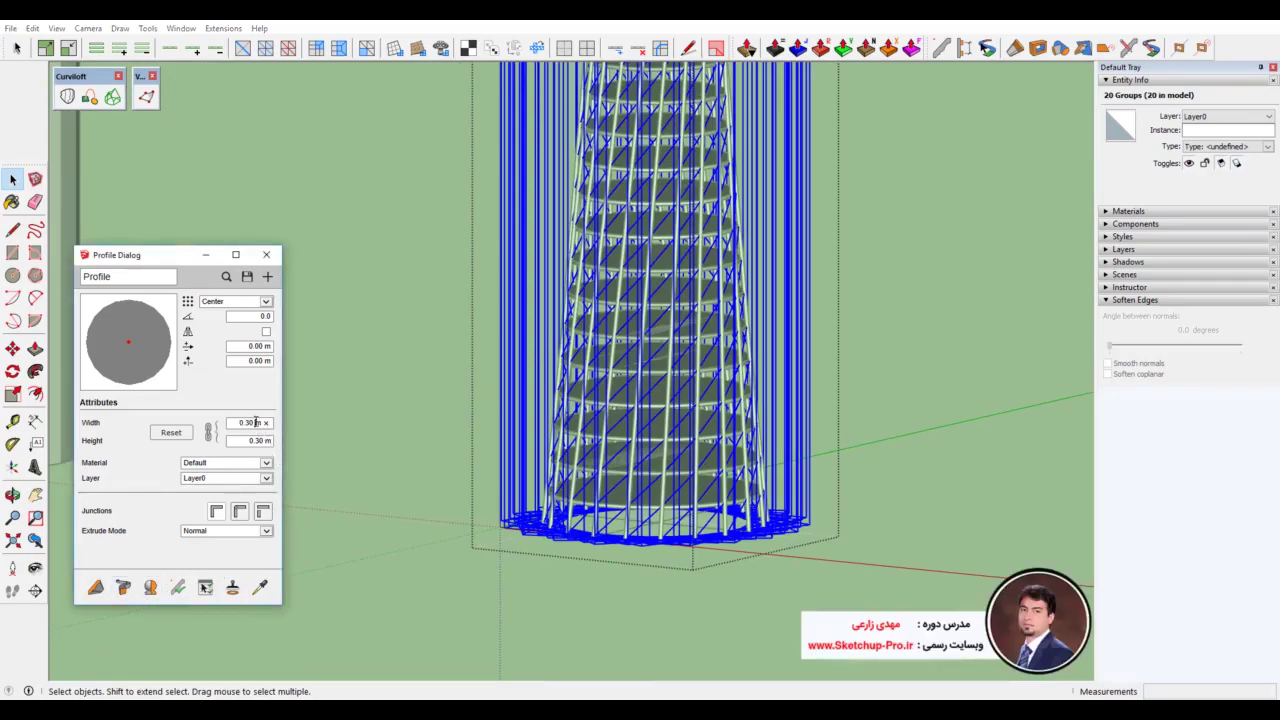
{"action": "left_click_drag", "start_coordinate": [246, 421], "coordinate": [275, 427]}
Step: Set the profile to 0.10 m by 0.10 m and build along the selected groups
{"action": "type", "text": "1"}
{"action": "left_click", "coordinate": [231, 440]}
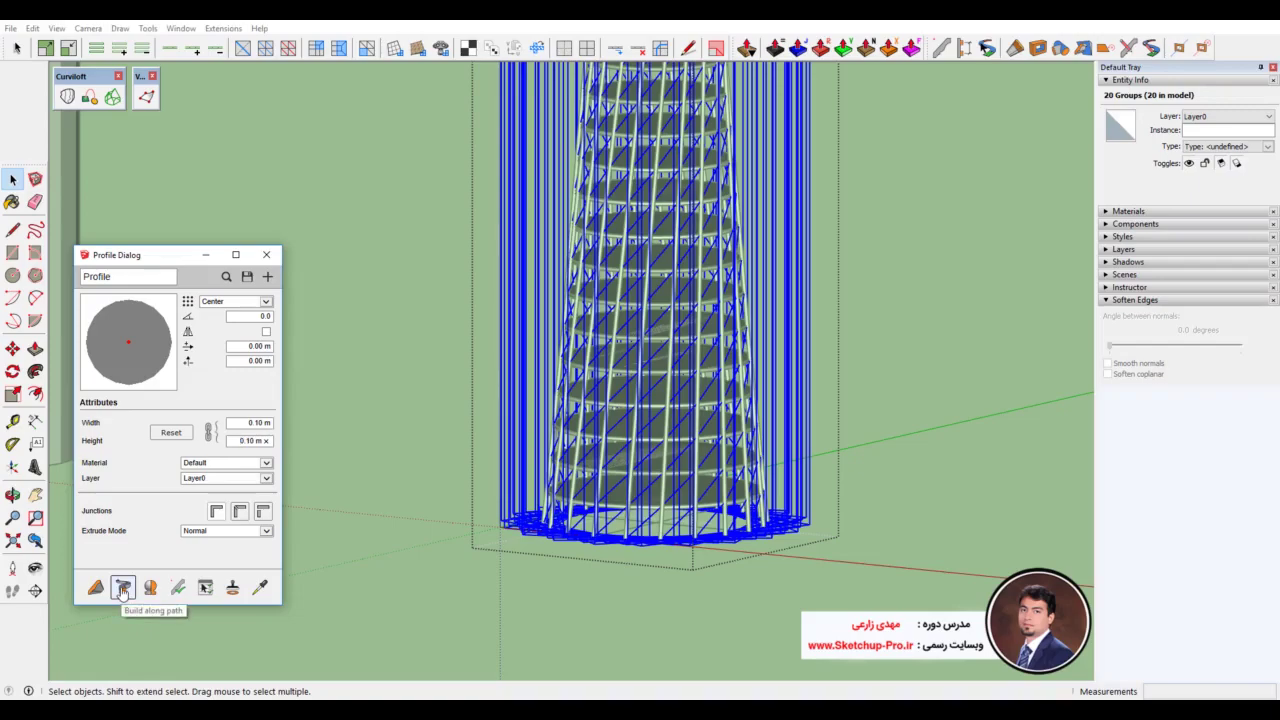
{"action": "left_click", "coordinate": [123, 589]}
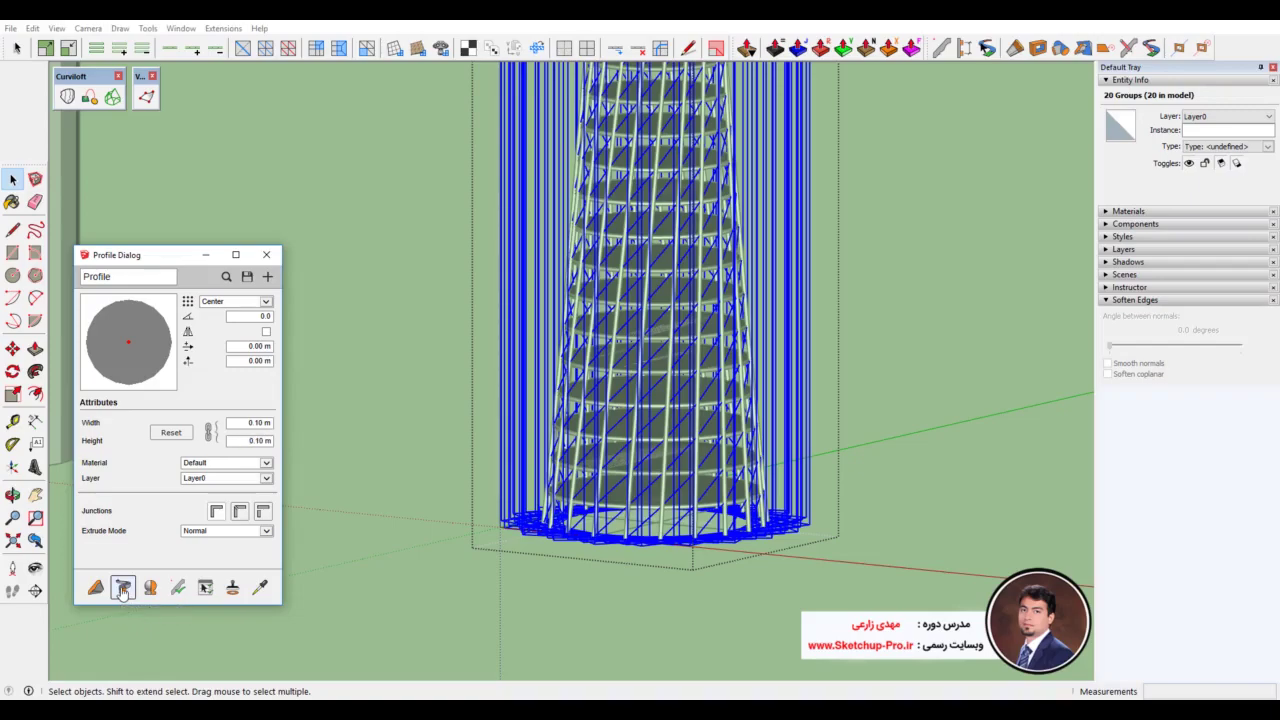
Step: Explode the 20 selected groups into 1020 loose diagonal edges
{"action": "scroll", "coordinate": [644, 493], "scroll_direction": "up", "scroll_amount": 3}
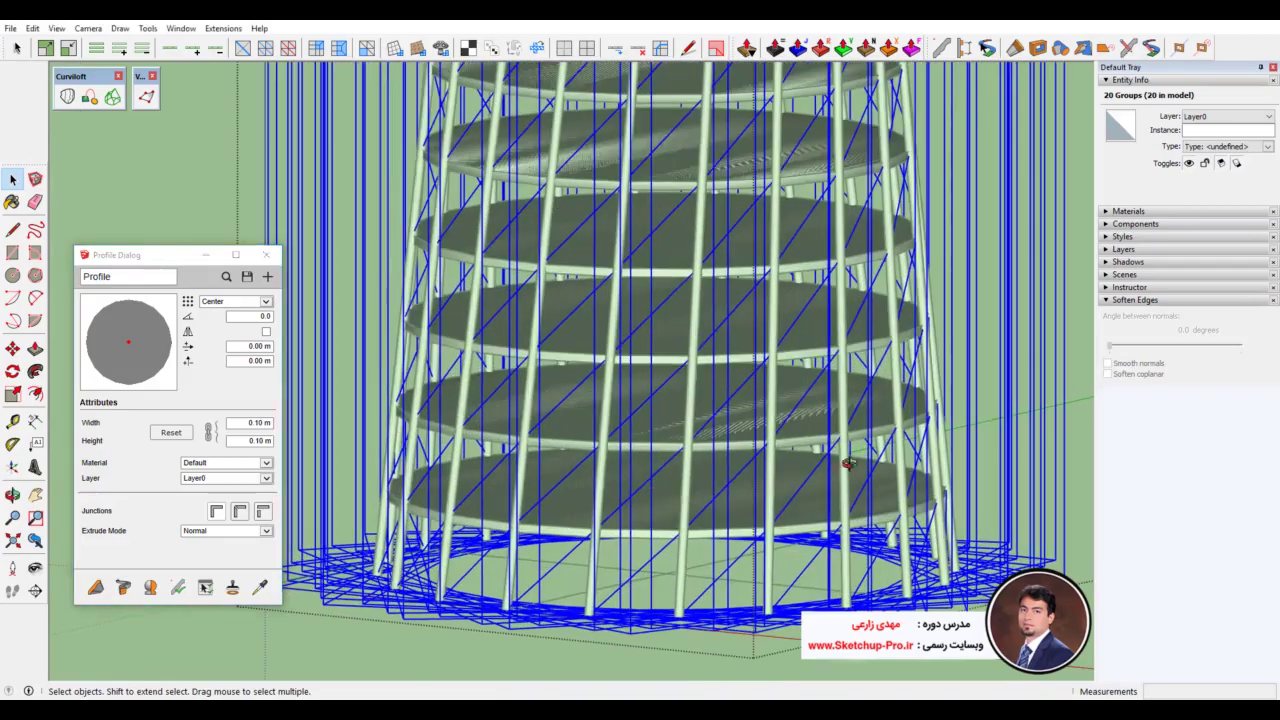
{"action": "mouse_move", "coordinate": [847, 463]}
{"action": "middle_mouse_down"}
{"action": "mouse_move", "coordinate": [691, 425]}
{"action": "mouse_move", "coordinate": [802, 316]}
{"action": "middle_mouse_up"}
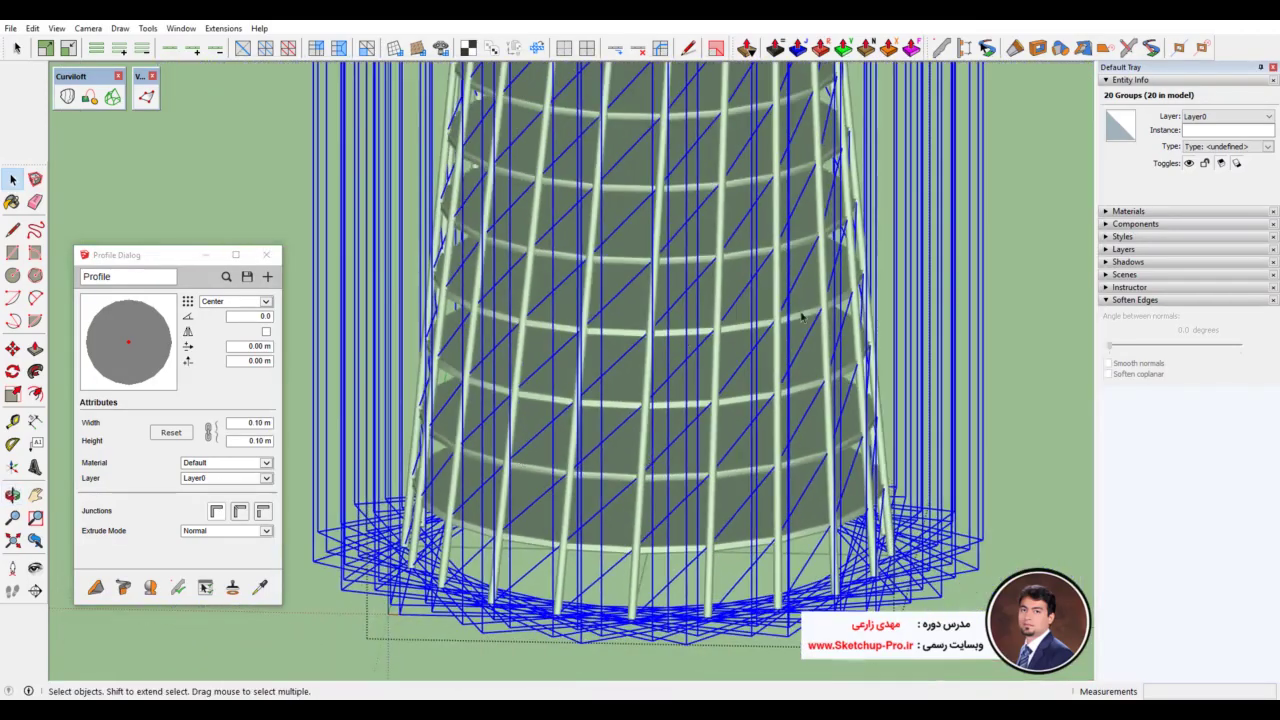
{"action": "scroll", "coordinate": [690, 463], "scroll_direction": "up", "scroll_amount": 2}
{"action": "scroll", "coordinate": [672, 422], "scroll_direction": "up", "scroll_amount": 2}
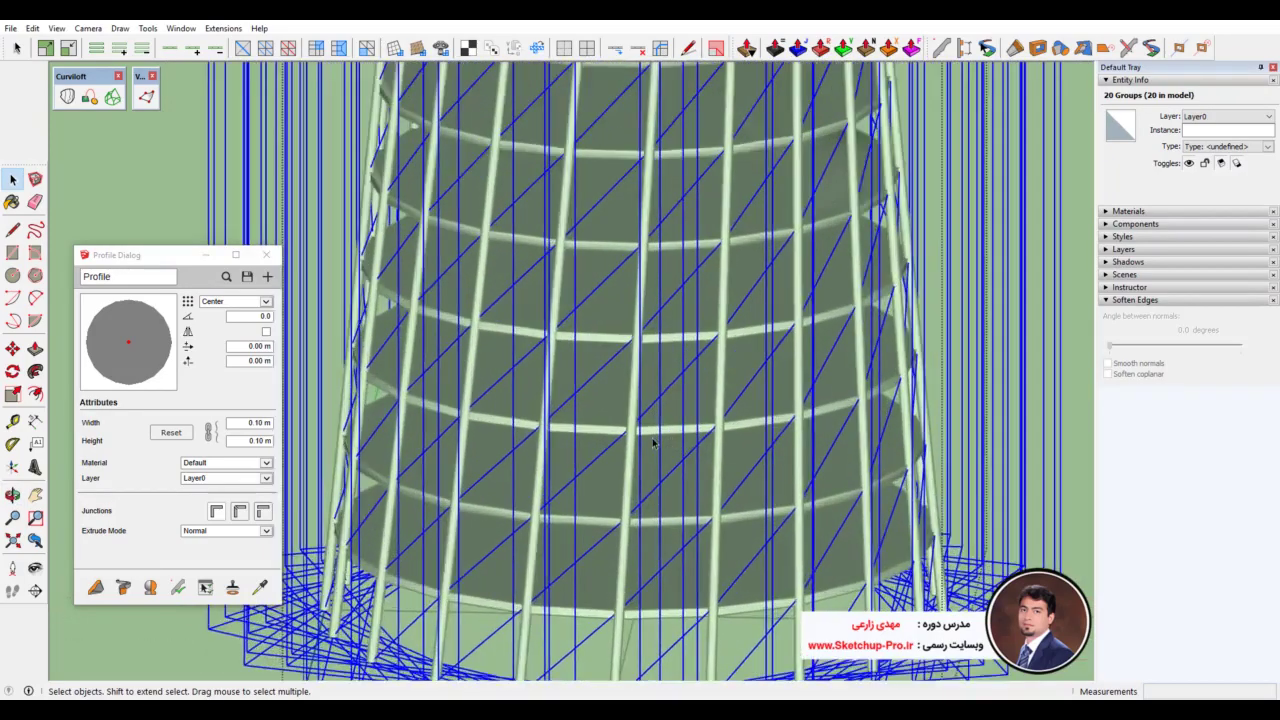
{"action": "right_click", "coordinate": [596, 453]}
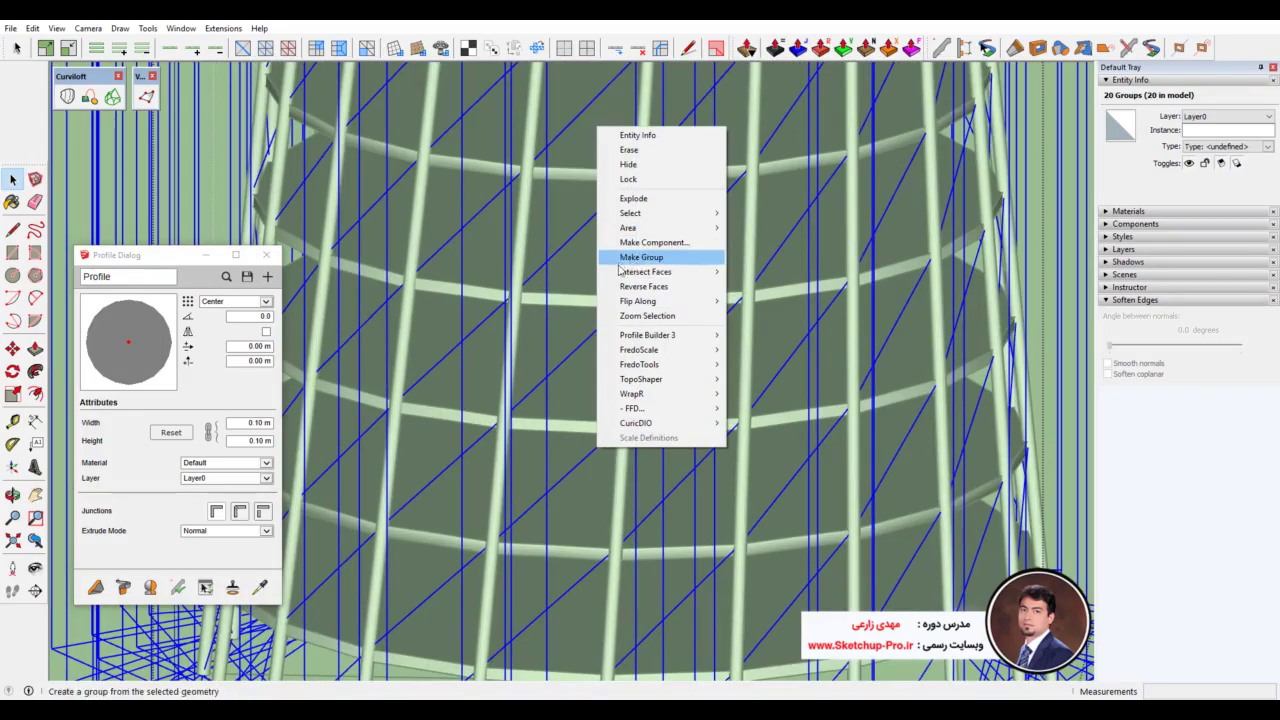
{"action": "left_click", "coordinate": [648, 200]}
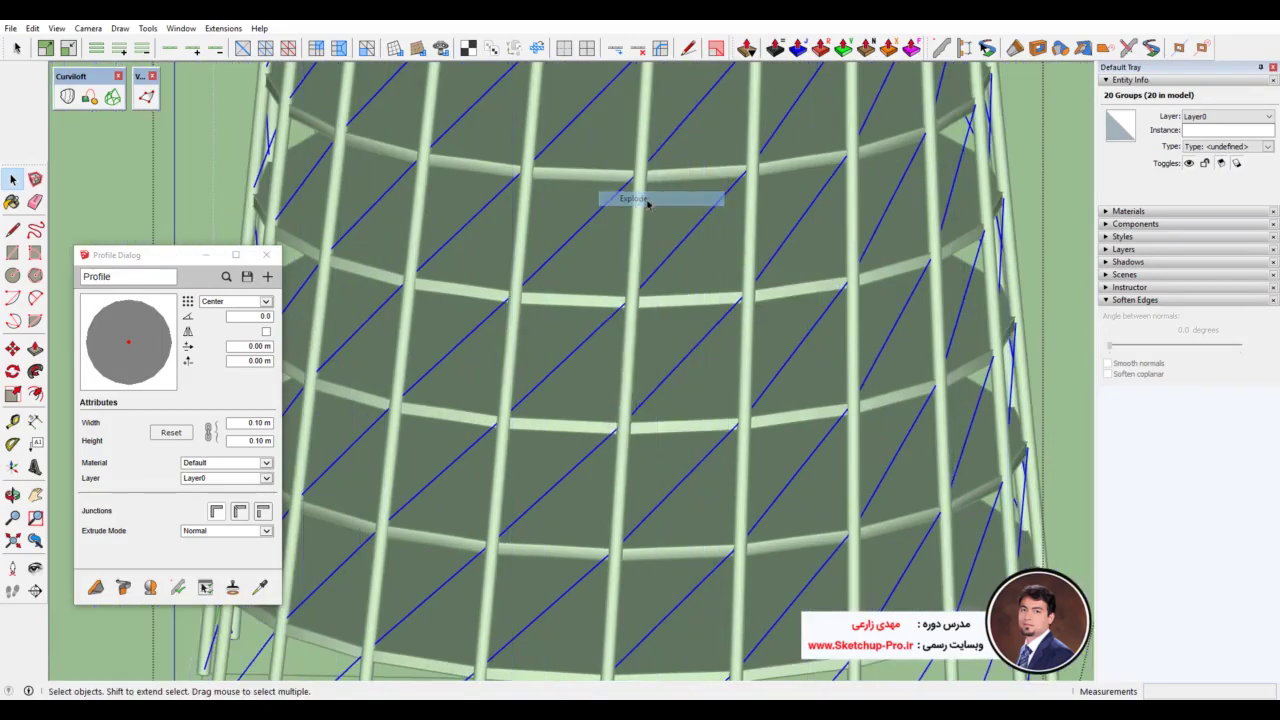
Step: Build round 0.10 m tubes along the 1020 selected edges
{"action": "scroll", "coordinate": [622, 416], "scroll_direction": "down", "scroll_amount": 3}
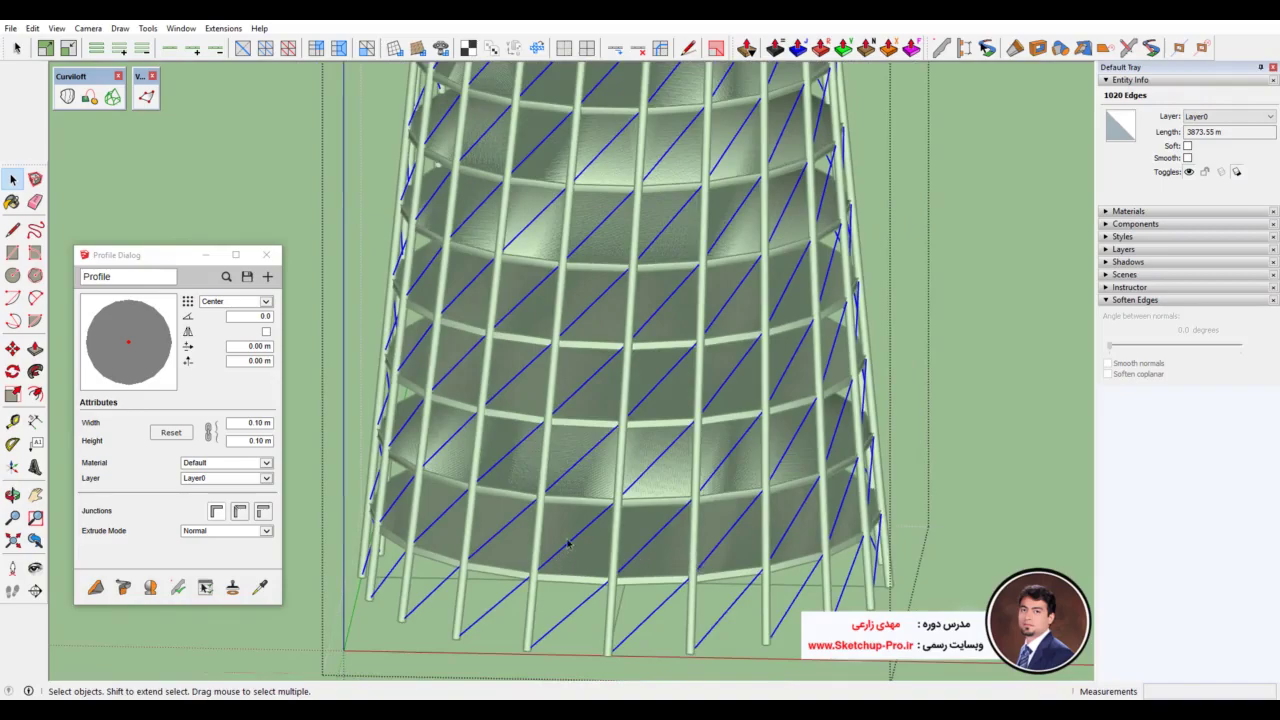
{"action": "key", "text": "g"}
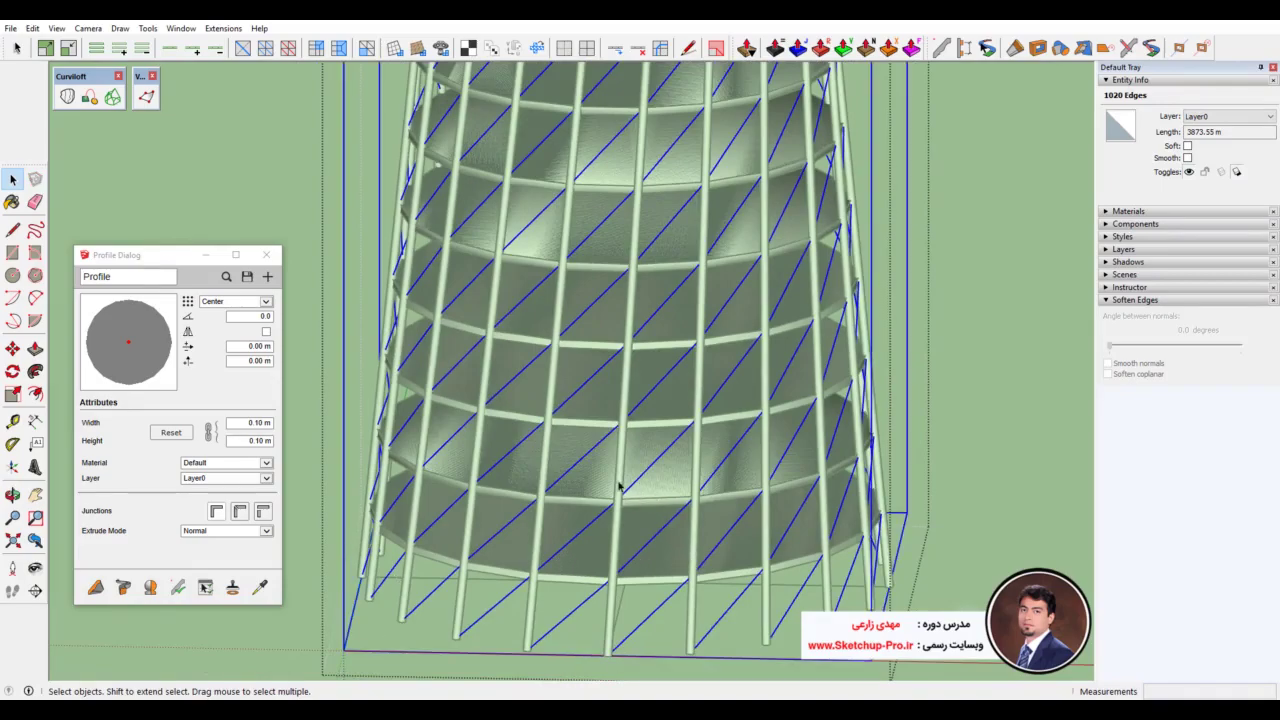
{"action": "key", "text": "ctrl+z"}
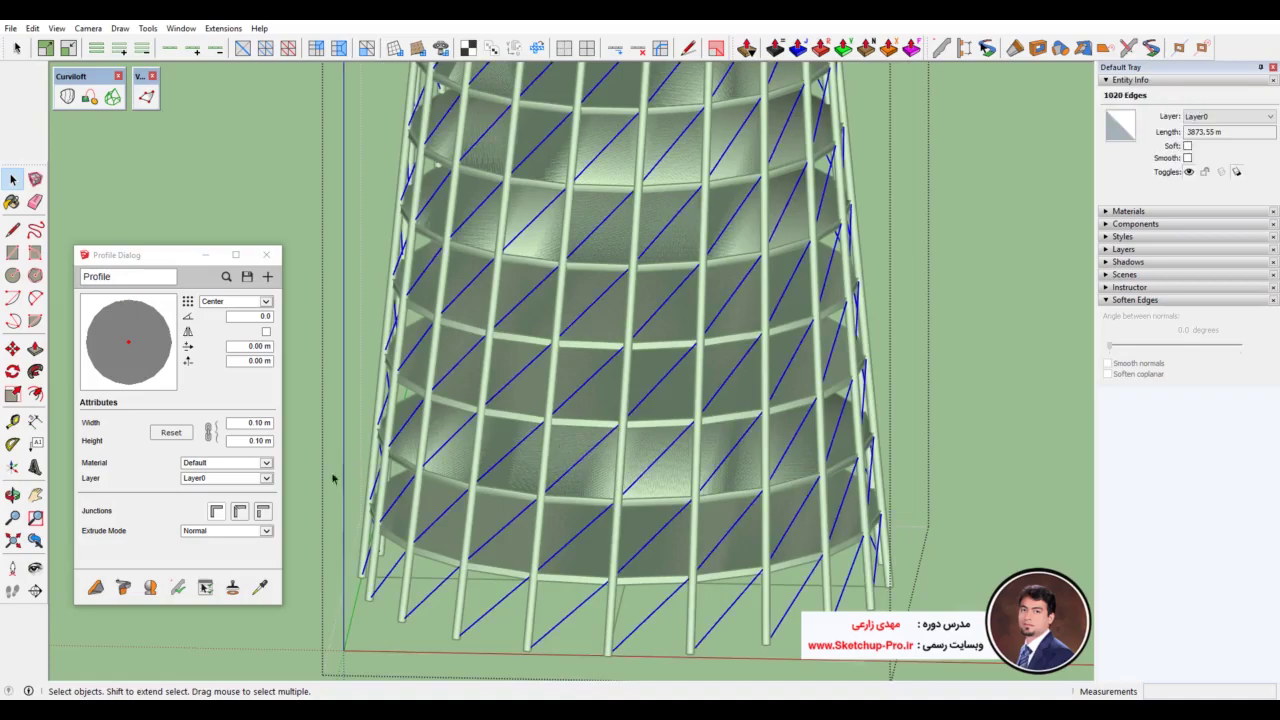
{"action": "left_click", "coordinate": [123, 588]}
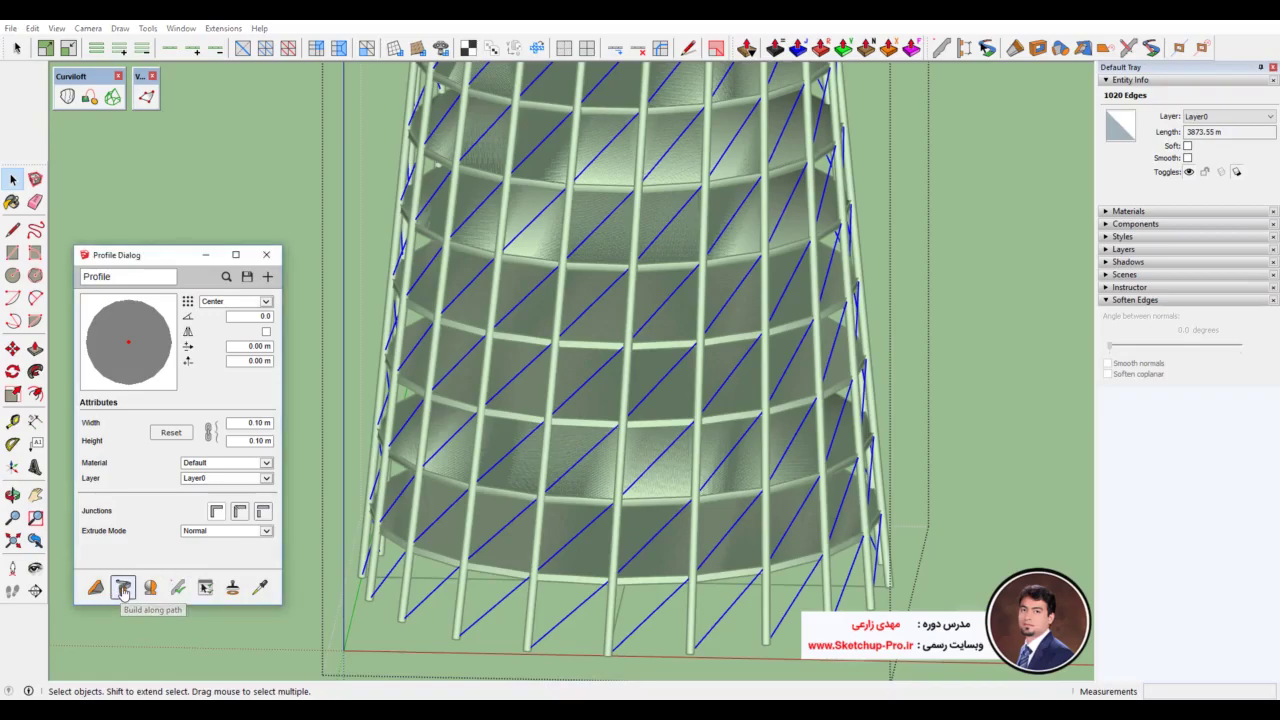
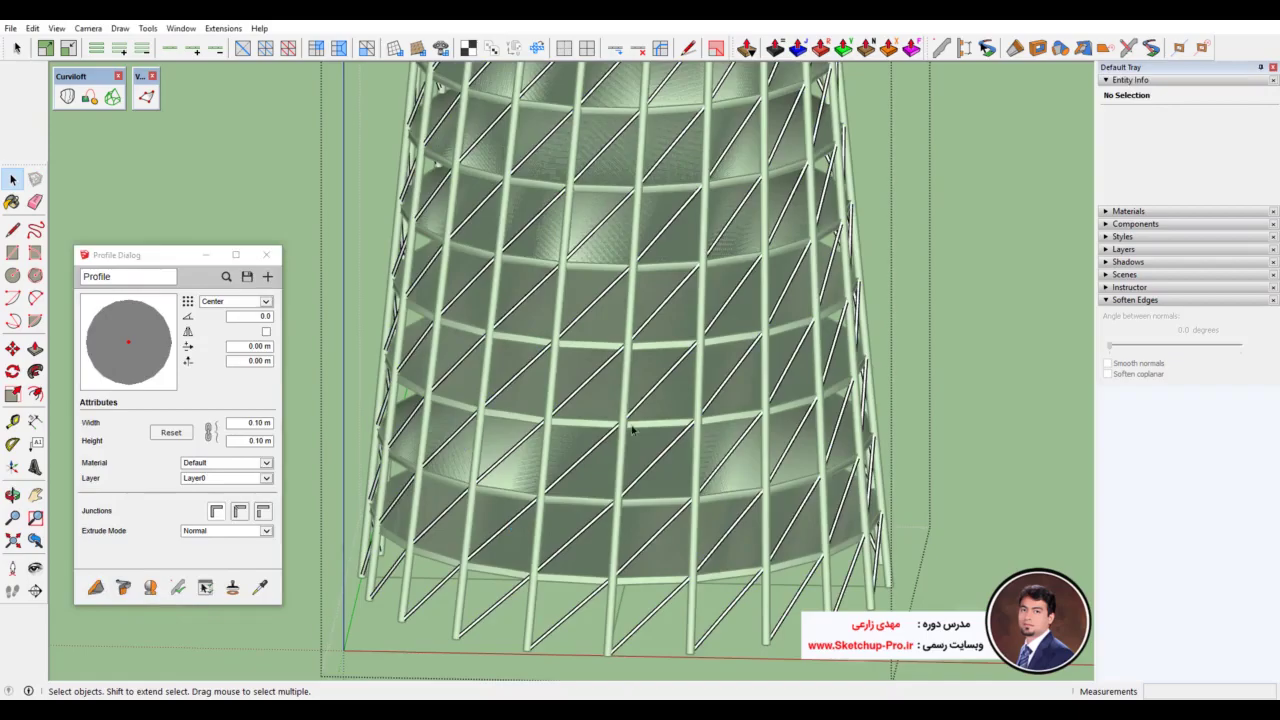
Step: Unhide the last hidden geometry to bring back the tower's triangulated fin shell around the tube frame
{"action": "mouse_move", "coordinate": [760, 480]}
{"action": "middle_mouse_down"}
{"action": "mouse_move", "coordinate": [563, 437]}
{"action": "mouse_move", "coordinate": [646, 483]}
{"action": "middle_mouse_up"}
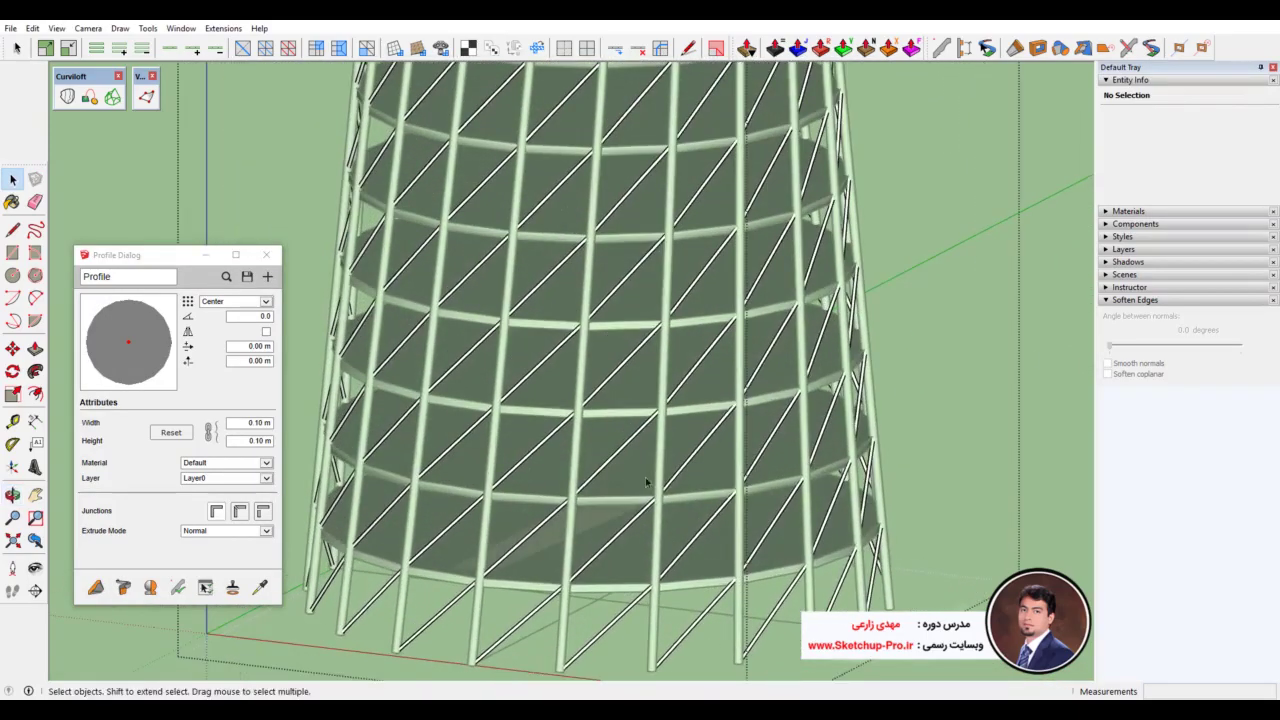
{"action": "left_click", "coordinate": [32, 28]}
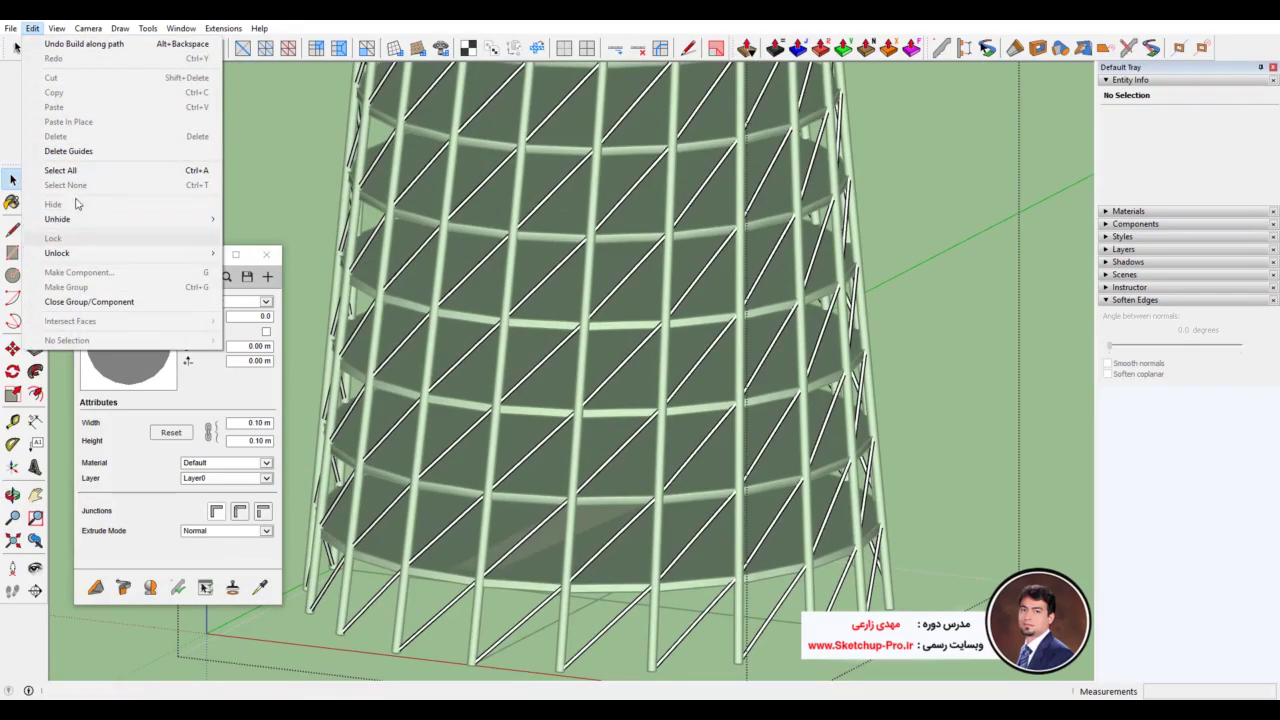
{"action": "mouse_move", "coordinate": [57, 219]}
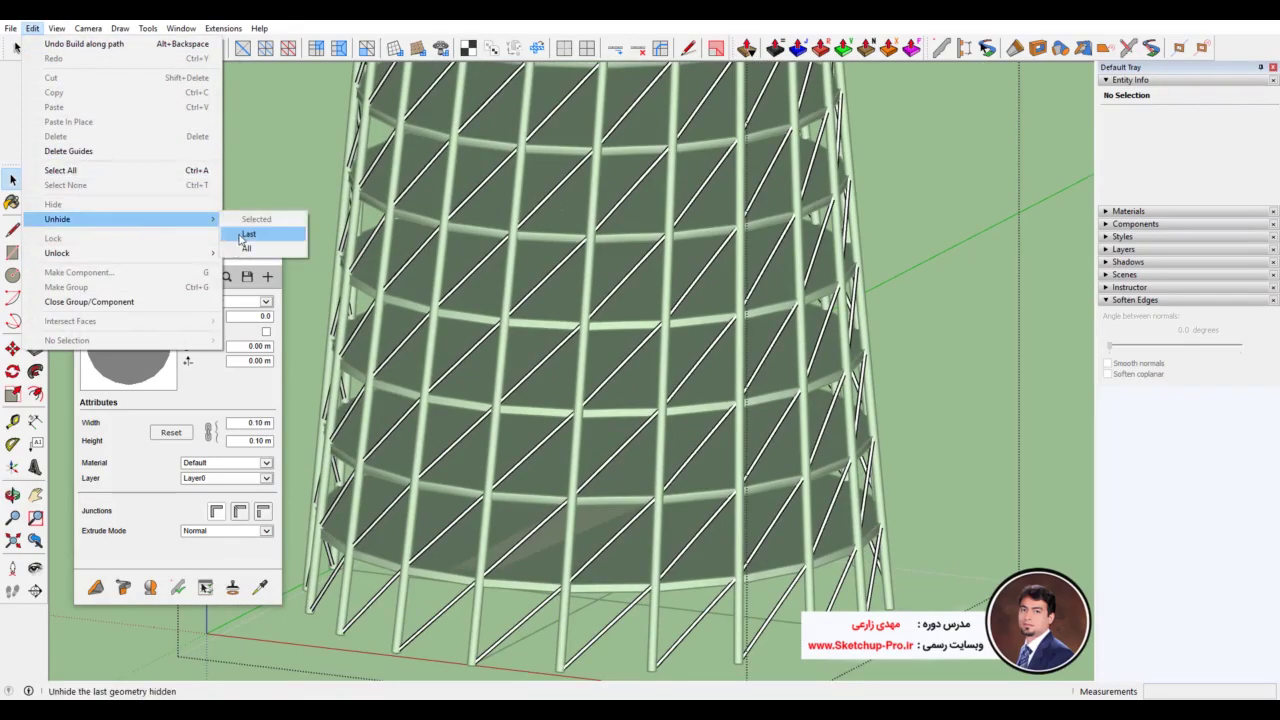
{"action": "left_click", "coordinate": [244, 233]}
{"action": "scroll", "coordinate": [600, 480], "scroll_direction": "down", "scroll_amount": 4}
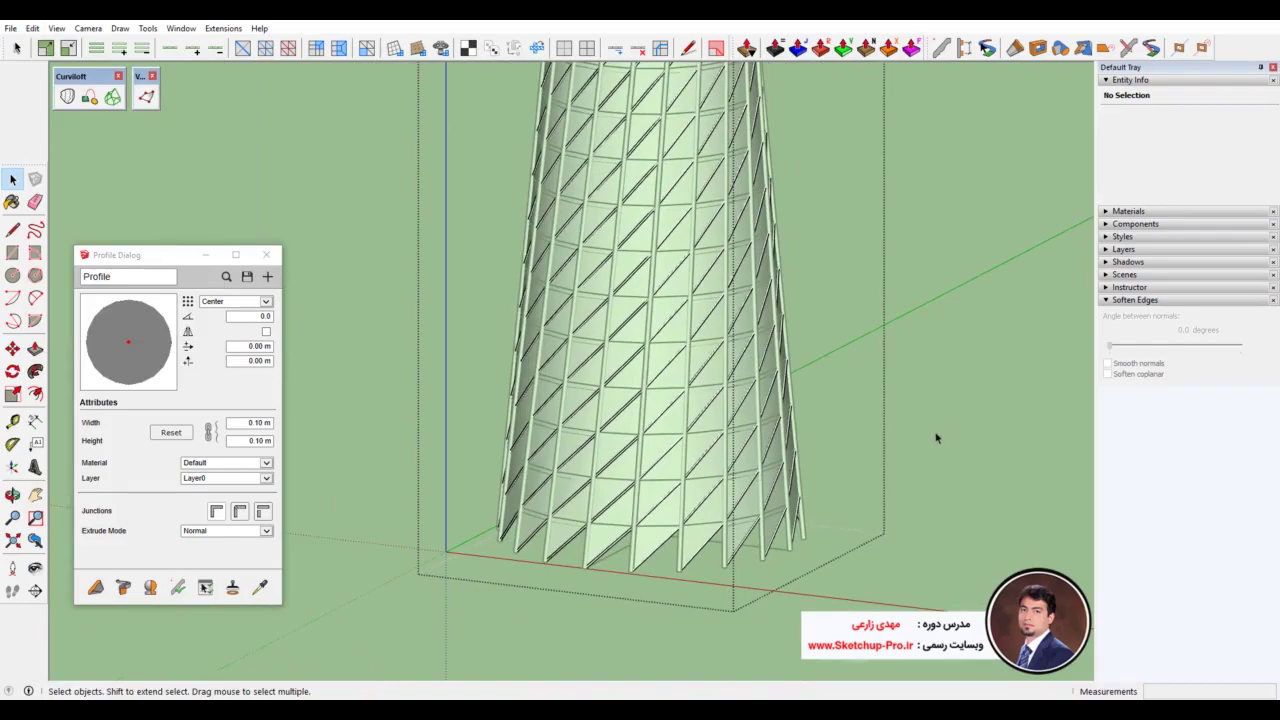
{"action": "scroll", "coordinate": [679, 490], "scroll_direction": "up", "scroll_amount": 2}
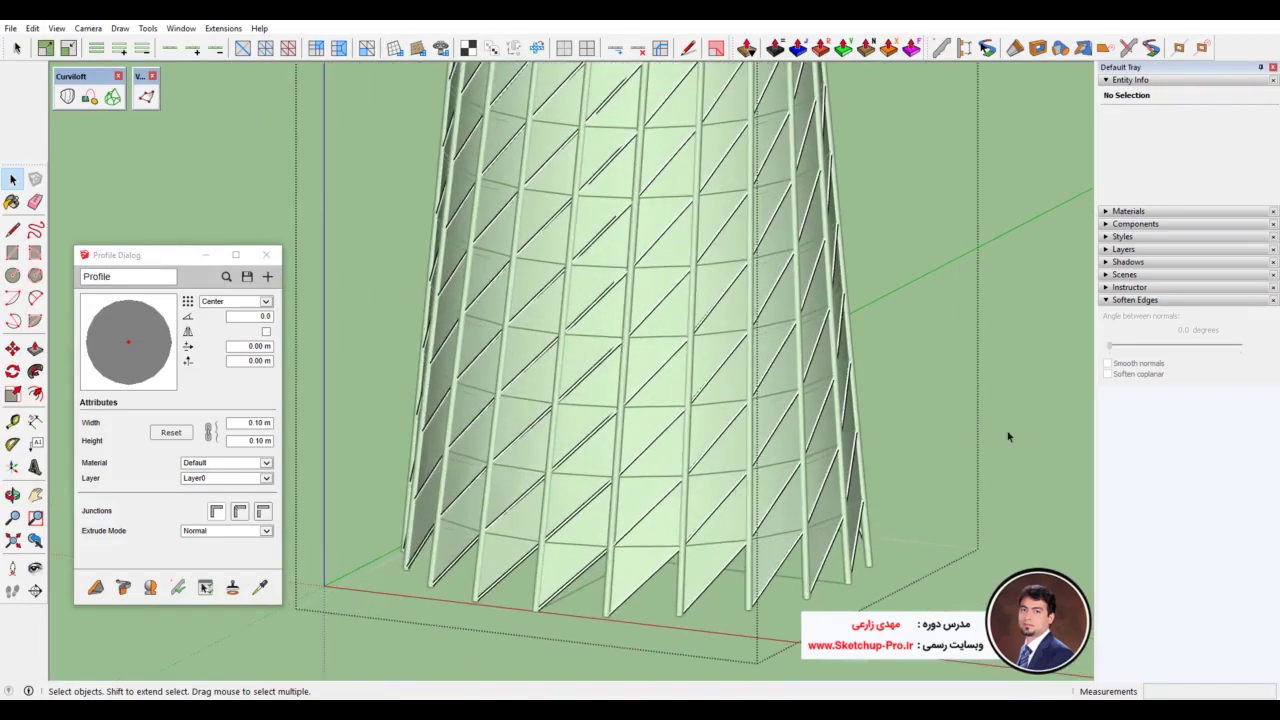
{"action": "scroll", "coordinate": [730, 494], "scroll_direction": "up", "scroll_amount": 2}
Step: Open the tower group and paint its skin with Translucent Glass Dark Green
{"action": "scroll", "coordinate": [628, 494], "scroll_direction": "up", "scroll_amount": 2}
{"action": "left_click", "coordinate": [628, 495]}
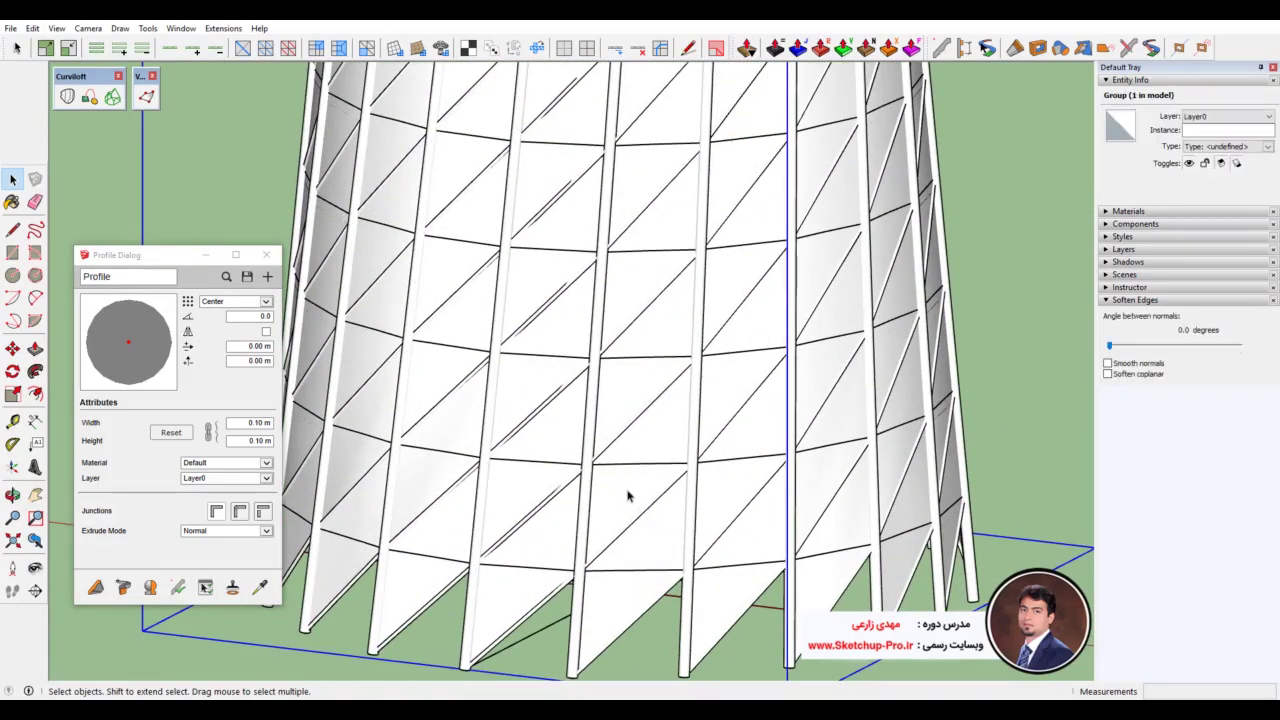
{"action": "double_click", "coordinate": [628, 495]}
{"action": "left_click", "coordinate": [624, 491]}
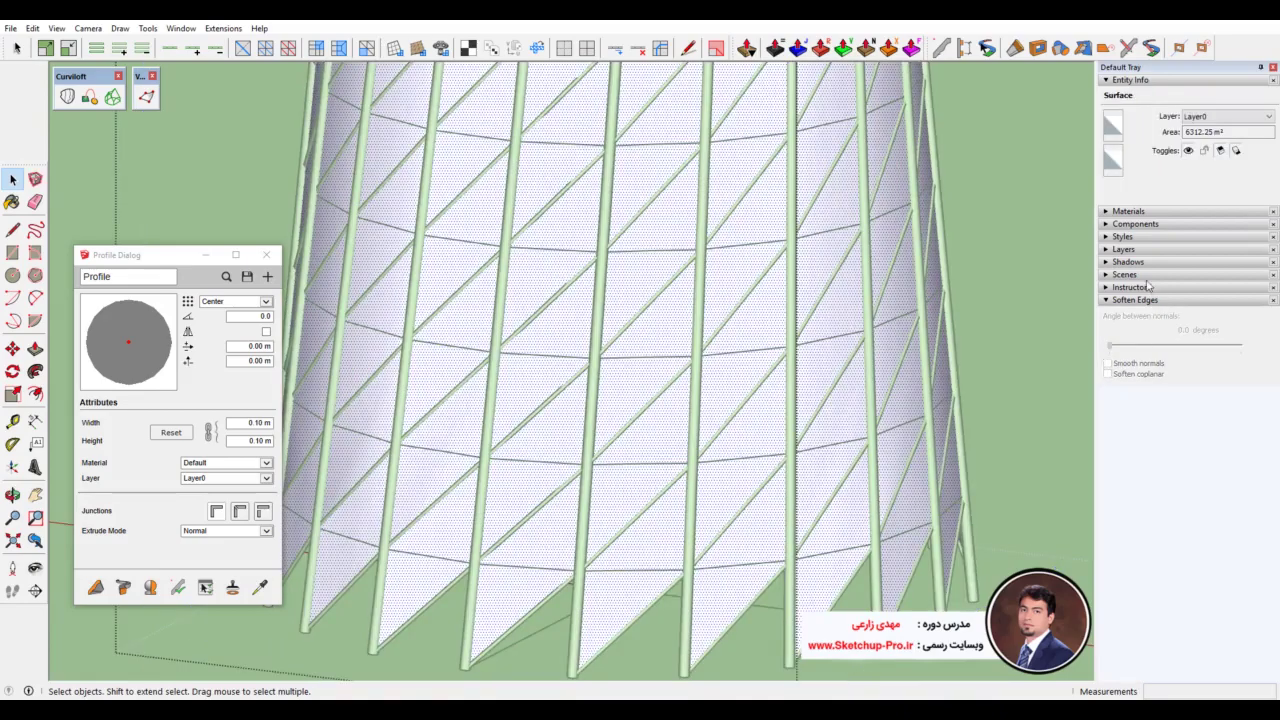
{"action": "left_click", "coordinate": [1116, 212]}
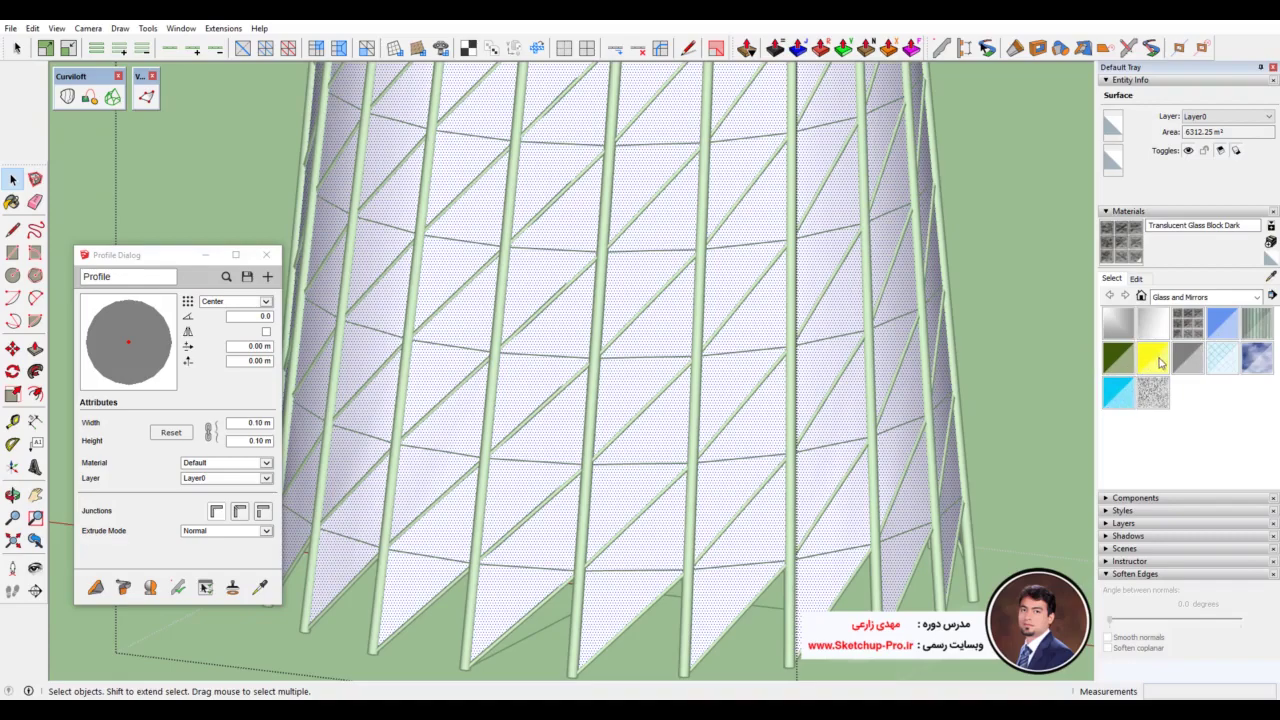
{"action": "left_click", "coordinate": [1118, 358]}
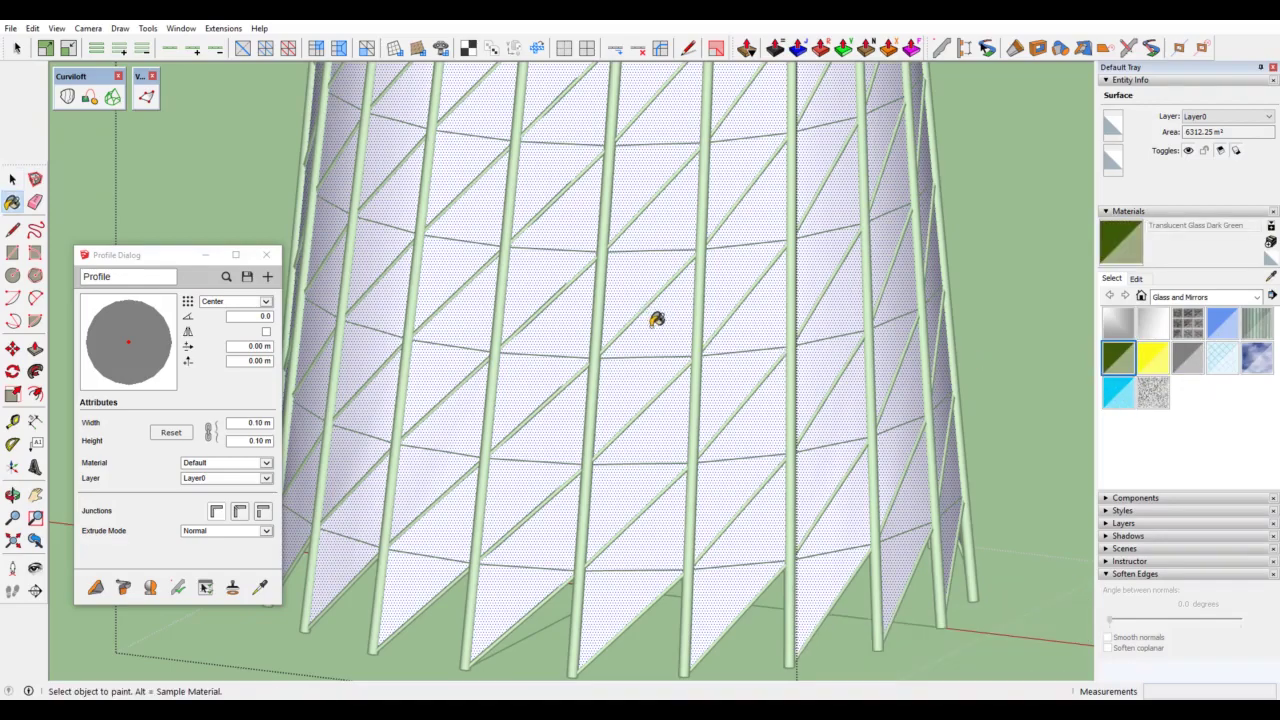
{"action": "left_click", "coordinate": [655, 318]}
Step: Repaint the tower skin with Translucent Glass Gray and clear the selection
{"action": "mouse_move", "coordinate": [617, 313]}
{"action": "middle_mouse_down"}
{"action": "mouse_move", "coordinate": [749, 249]}
{"action": "mouse_move", "coordinate": [520, 477]}
{"action": "mouse_move", "coordinate": [1053, 402]}
{"action": "mouse_move", "coordinate": [1073, 385]}
{"action": "middle_mouse_up"}
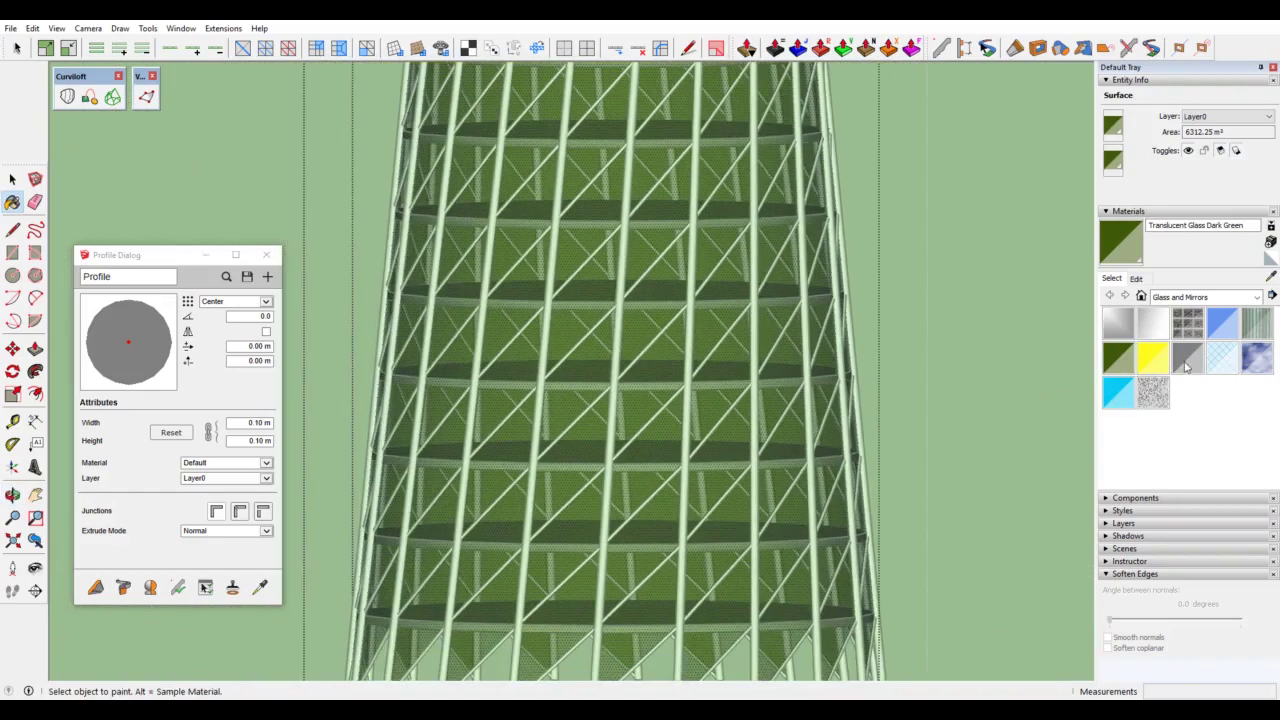
{"action": "left_click", "coordinate": [1187, 357]}
{"action": "left_click", "coordinate": [718, 408]}
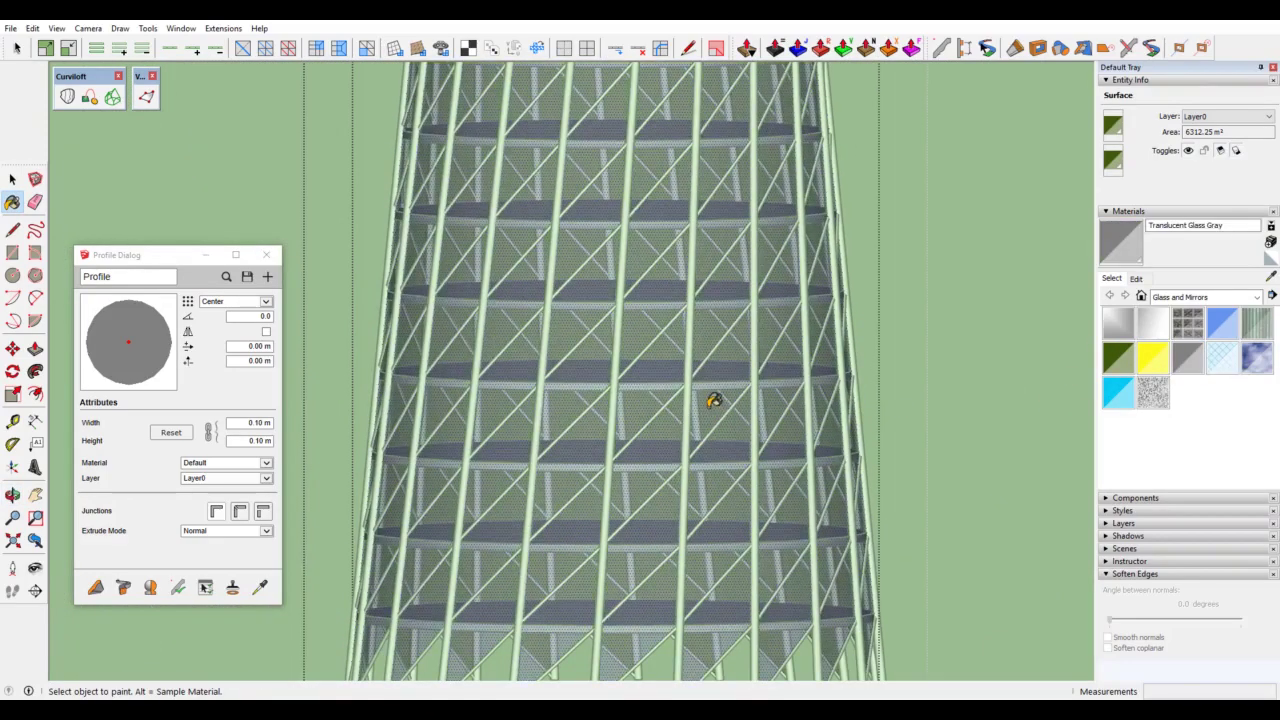
{"action": "left_click", "coordinate": [12, 178]}
{"action": "scroll", "coordinate": [329, 209], "scroll_direction": "down", "scroll_amount": 2}
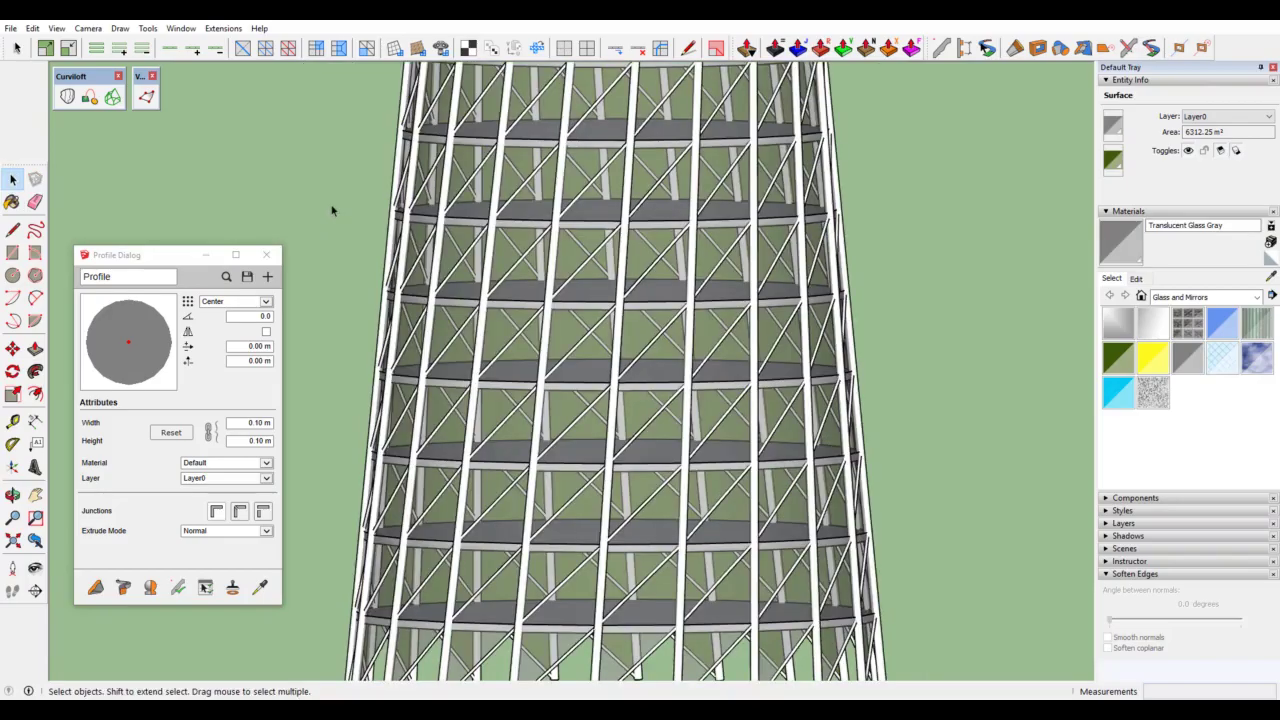
{"action": "left_click", "coordinate": [329, 209]}
{"action": "scroll", "coordinate": [522, 366], "scroll_direction": "down", "scroll_amount": 4}
{"action": "scroll", "coordinate": [522, 366], "scroll_direction": "down", "scroll_amount": 2}
{"action": "mouse_move", "coordinate": [522, 366]}
{"action": "middle_mouse_down"}
{"action": "mouse_move", "coordinate": [561, 250]}
{"action": "mouse_move", "coordinate": [625, 305]}
{"action": "middle_mouse_up"}
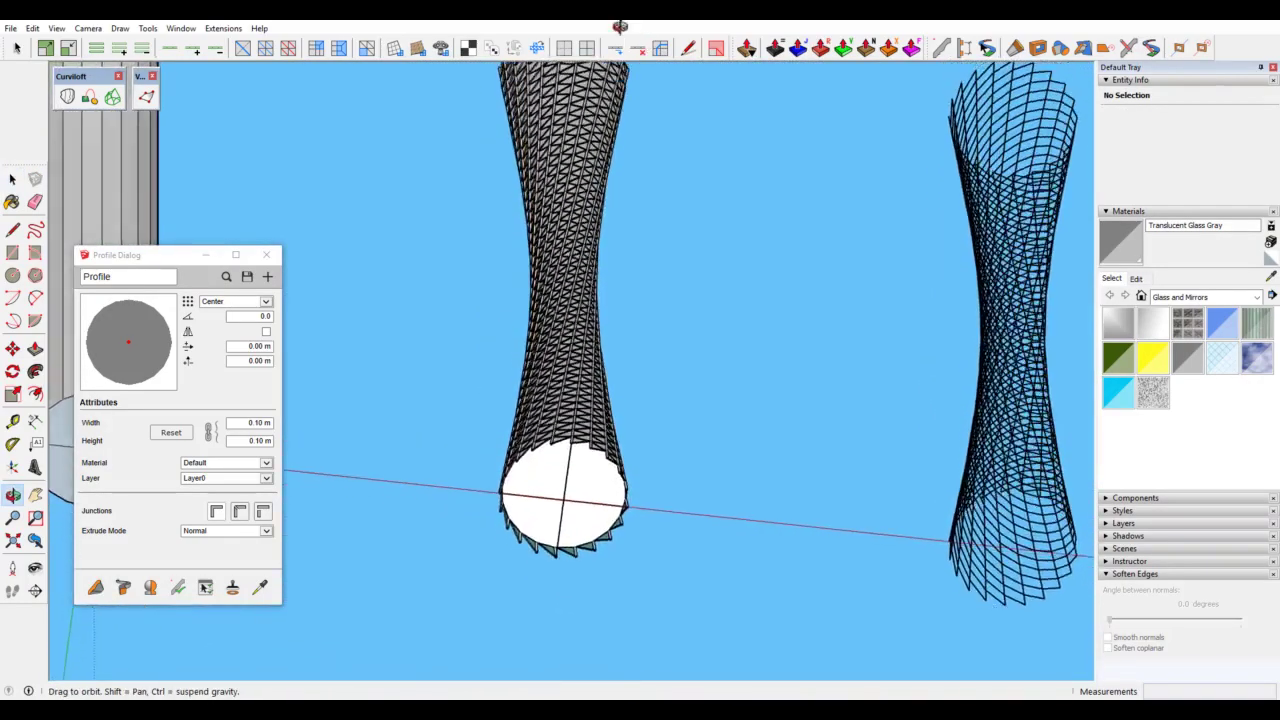
{"action": "scroll", "coordinate": [625, 305], "scroll_direction": "up", "scroll_amount": 3}
{"action": "scroll", "coordinate": [625, 305], "scroll_direction": "up", "scroll_amount": 2}
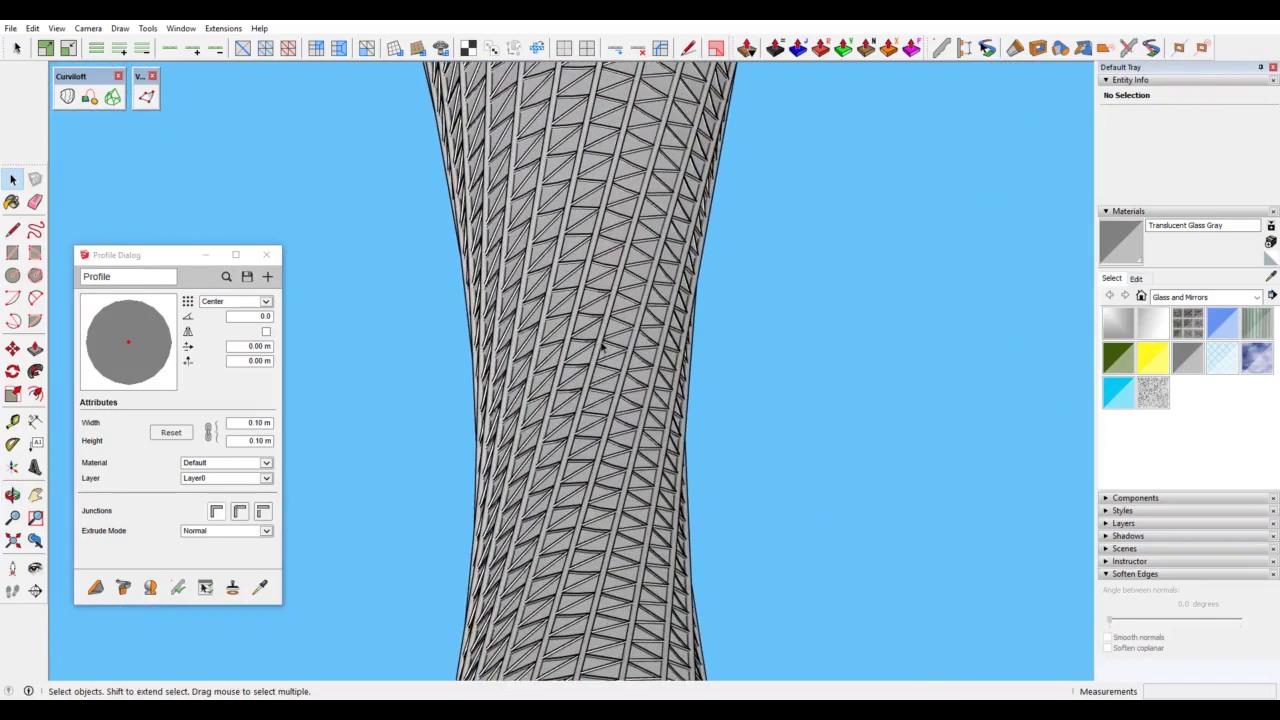
{"action": "mouse_move", "coordinate": [426, 346]}
{"action": "middle_mouse_down"}
{"action": "mouse_move", "coordinate": [580, 262]}
{"action": "mouse_move", "coordinate": [590, 380]}
{"action": "middle_mouse_up"}
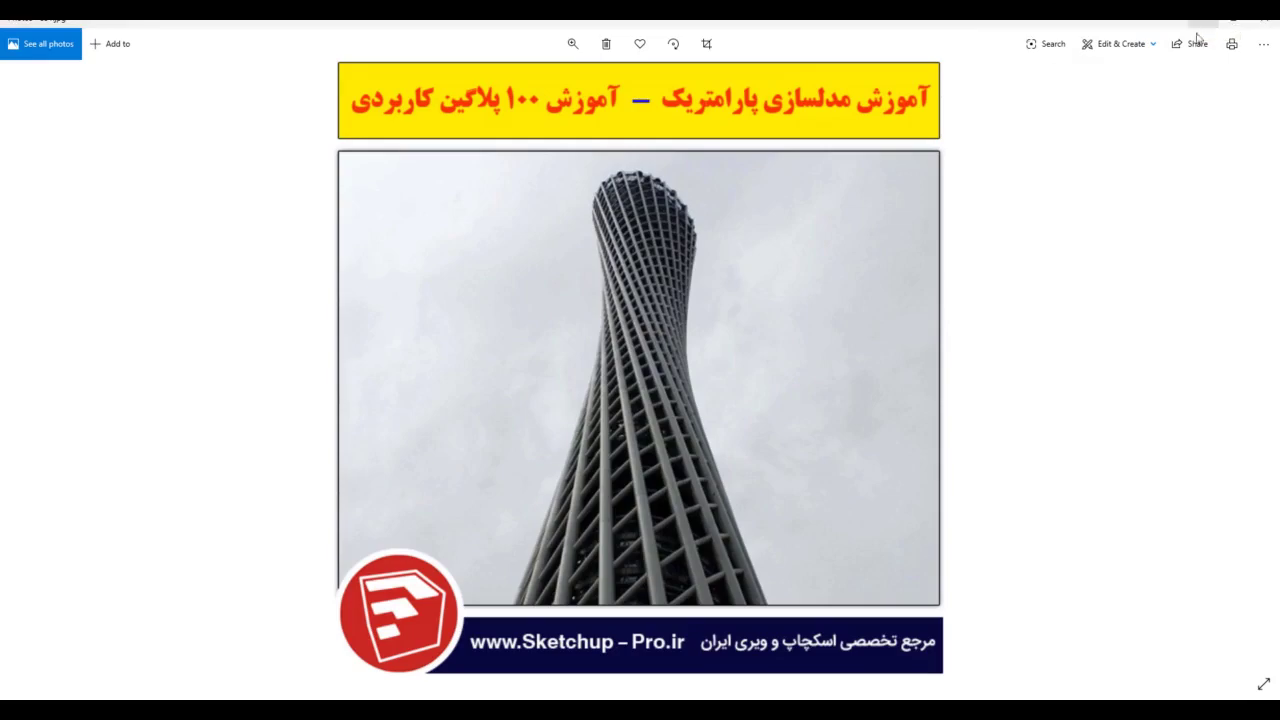
{"action": "left_click", "coordinate": [1206, 22]}
{"action": "left_click", "coordinate": [150, 588]}
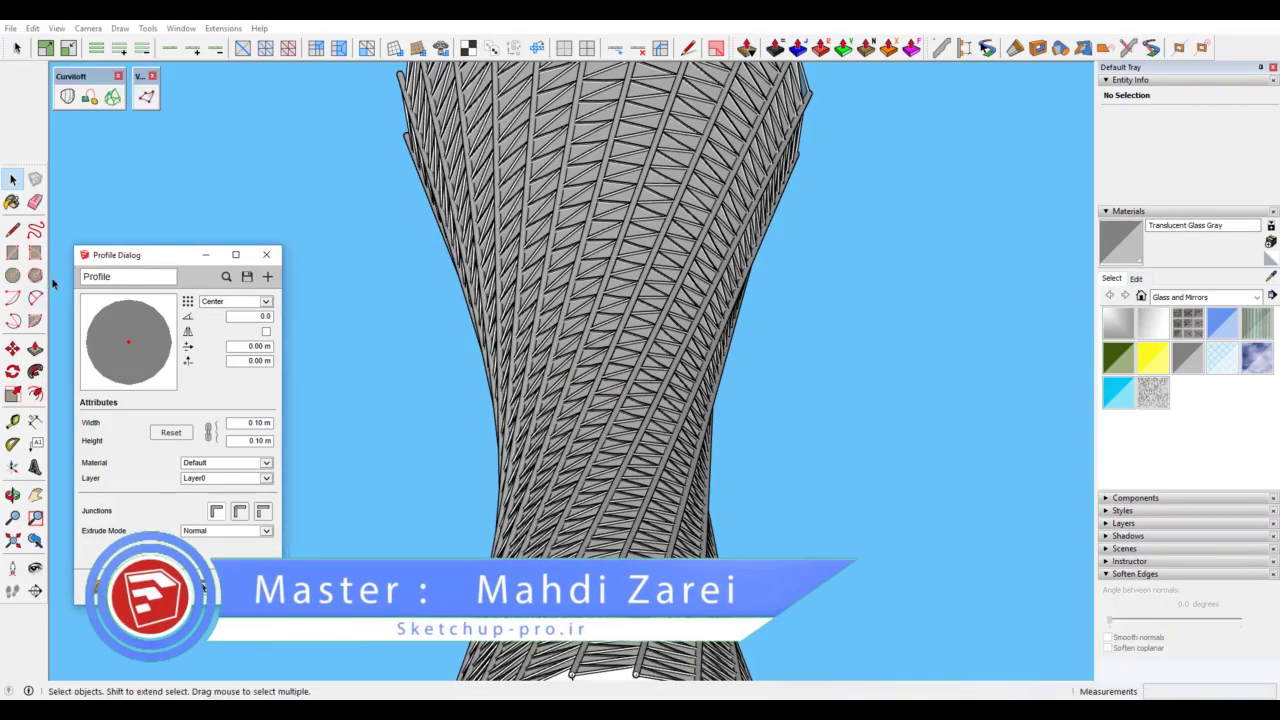
Step: Select the twisted lattice tower standing beside the plain cylinder
{"action": "mouse_move", "coordinate": [102, 200]}
{"action": "middle_mouse_down"}
{"action": "mouse_move", "coordinate": [565, 578]}
{"action": "mouse_move", "coordinate": [641, 261]}
{"action": "middle_mouse_up"}
{"action": "scroll", "coordinate": [514, 536], "scroll_direction": "down", "scroll_amount": 8}
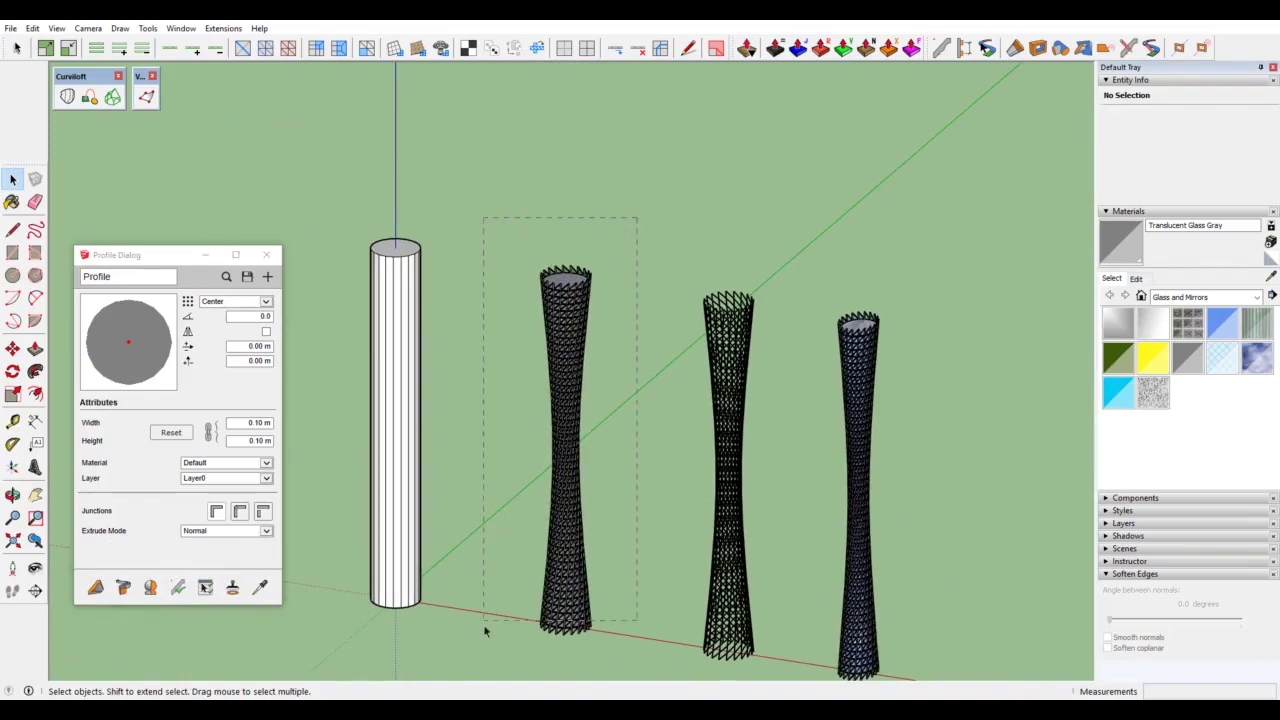
{"action": "left_click_drag", "start_coordinate": [493, 660], "coordinate": [493, 660]}
{"action": "middle_click_drag", "start_coordinate": [580, 440], "coordinate": [575, 380]}
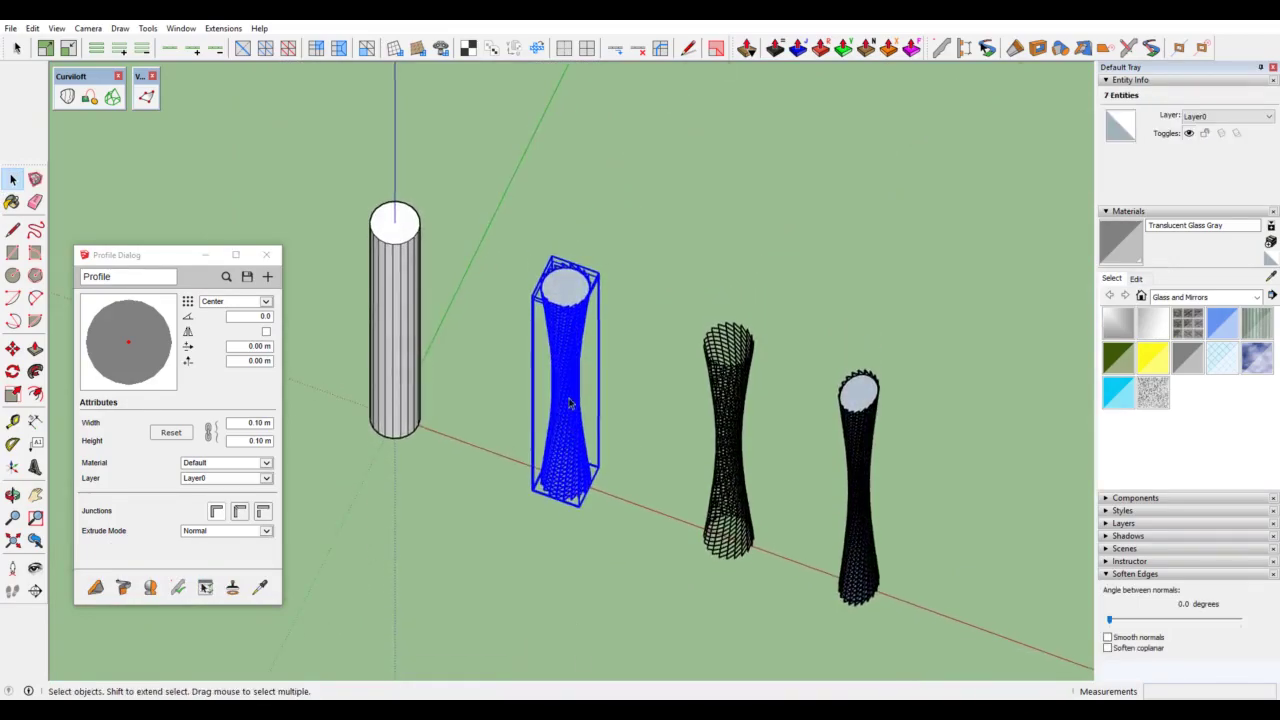
{"action": "scroll", "coordinate": [575, 378], "scroll_direction": "up", "scroll_amount": 3}
{"action": "scroll", "coordinate": [575, 378], "scroll_direction": "up", "scroll_amount": 2}
Step: Scale the tower narrower along the red axis to about 0.86
{"action": "left_click", "coordinate": [12, 394]}
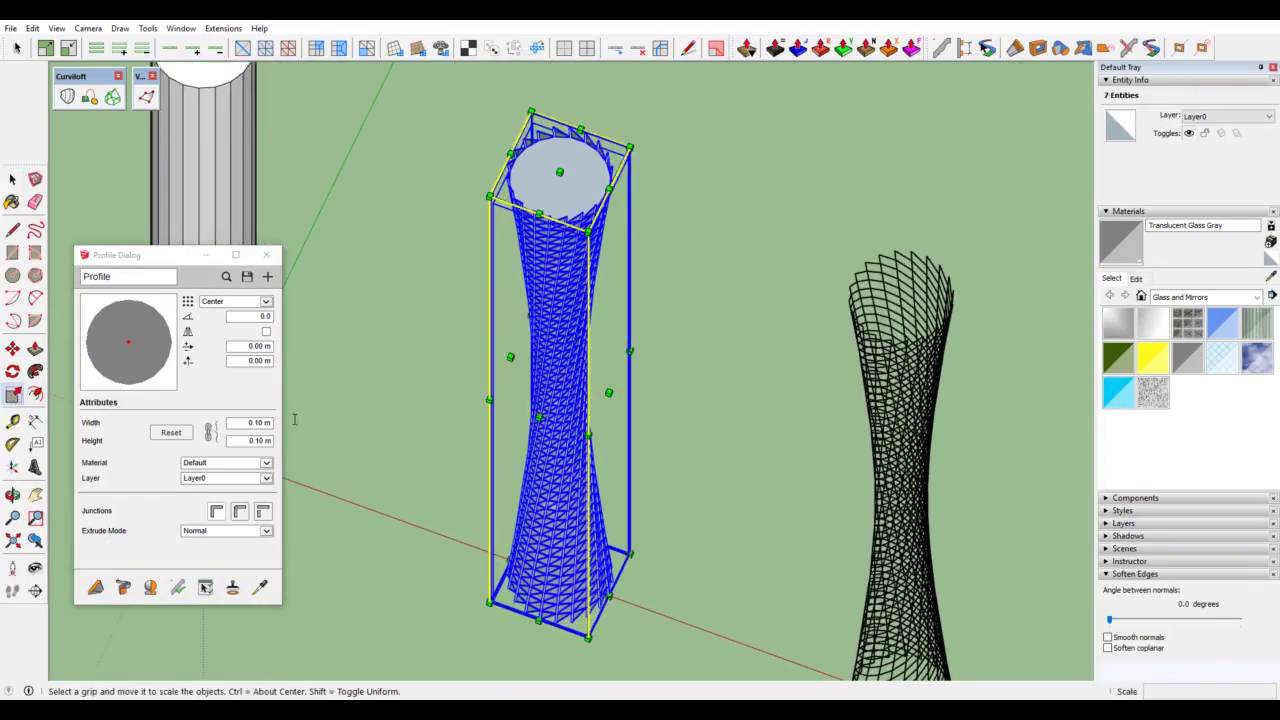
{"action": "middle_click_drag", "start_coordinate": [530, 425], "coordinate": [590, 410]}
{"action": "left_click", "coordinate": [608, 388]}
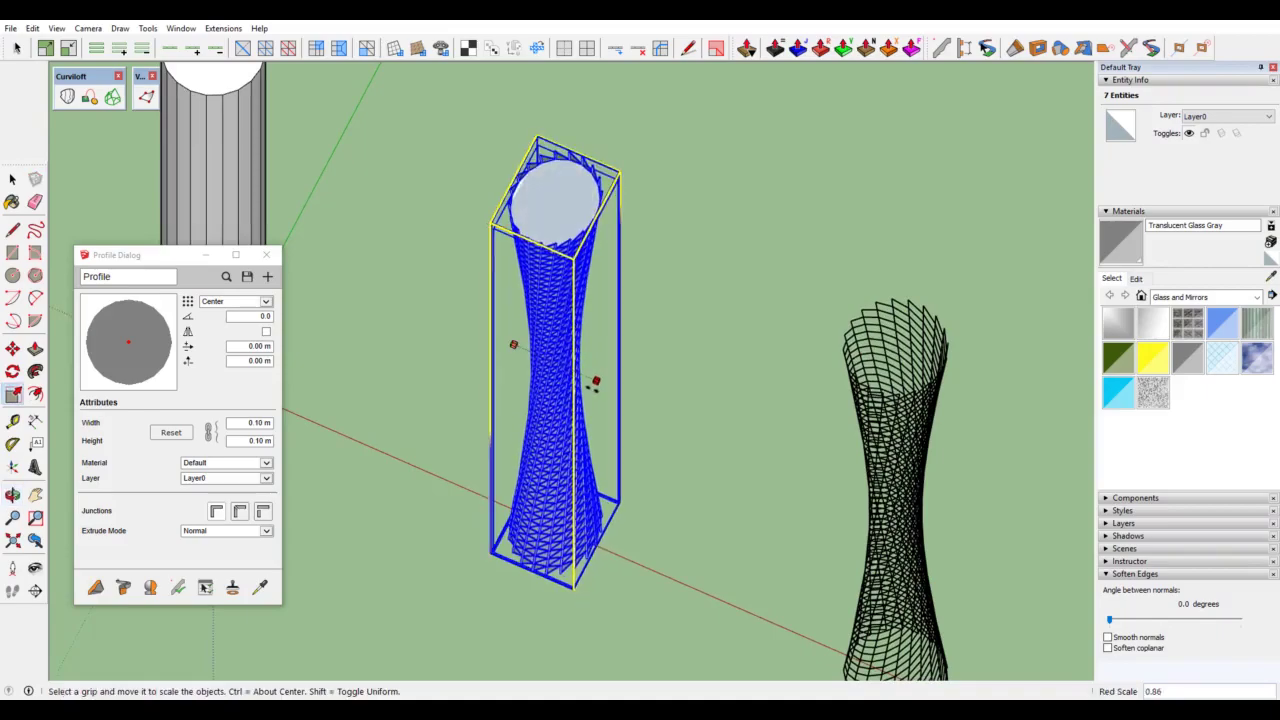
{"action": "left_click", "coordinate": [596, 383]}
{"action": "key", "text": "space"}
Step: Orbit around the rescaled tower to check it from a level angle
{"action": "scroll", "coordinate": [610, 350], "scroll_direction": "up", "scroll_amount": 3}
{"action": "middle_click_drag", "start_coordinate": [610, 350], "coordinate": [725, 234]}
{"action": "scroll", "coordinate": [560, 411], "scroll_direction": "down", "scroll_amount": 5}
{"action": "mouse_move", "coordinate": [537, 414]}
{"action": "middle_mouse_down"}
{"action": "mouse_move", "coordinate": [565, 258]}
{"action": "mouse_move", "coordinate": [617, 177]}
{"action": "middle_mouse_up"}
{"action": "scroll", "coordinate": [586, 366], "scroll_direction": "down", "scroll_amount": 3}
{"action": "mouse_move", "coordinate": [586, 366]}
{"action": "middle_mouse_down"}
{"action": "mouse_move", "coordinate": [543, 403]}
{"action": "mouse_move", "coordinate": [437, 430]}
{"action": "mouse_move", "coordinate": [423, 634]}
{"action": "mouse_move", "coordinate": [534, 366]}
{"action": "middle_mouse_up"}
{"action": "scroll", "coordinate": [534, 366], "scroll_direction": "up", "scroll_amount": 2}
{"action": "scroll", "coordinate": [546, 312], "scroll_direction": "up", "scroll_amount": 3}
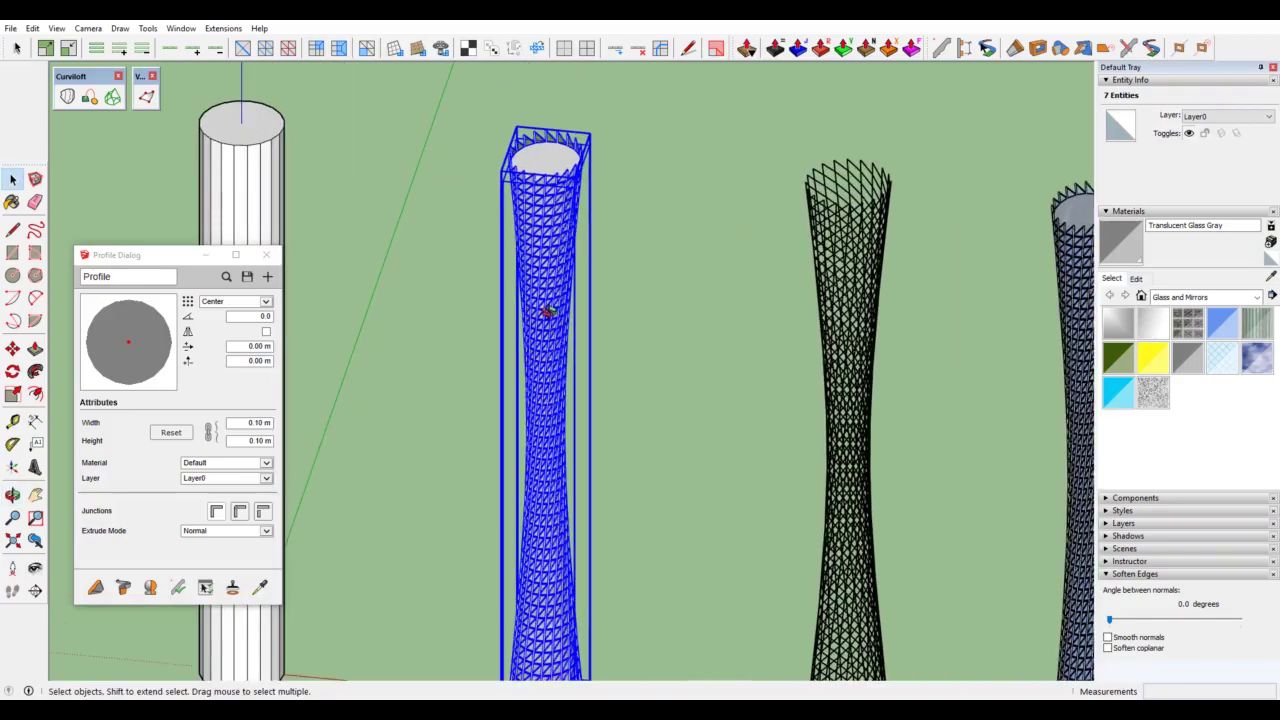
{"action": "mouse_move", "coordinate": [546, 312]}
{"action": "middle_mouse_down"}
{"action": "mouse_move", "coordinate": [323, 277]}
{"action": "mouse_move", "coordinate": [423, 331]}
{"action": "mouse_move", "coordinate": [452, 222]}
{"action": "middle_mouse_up"}
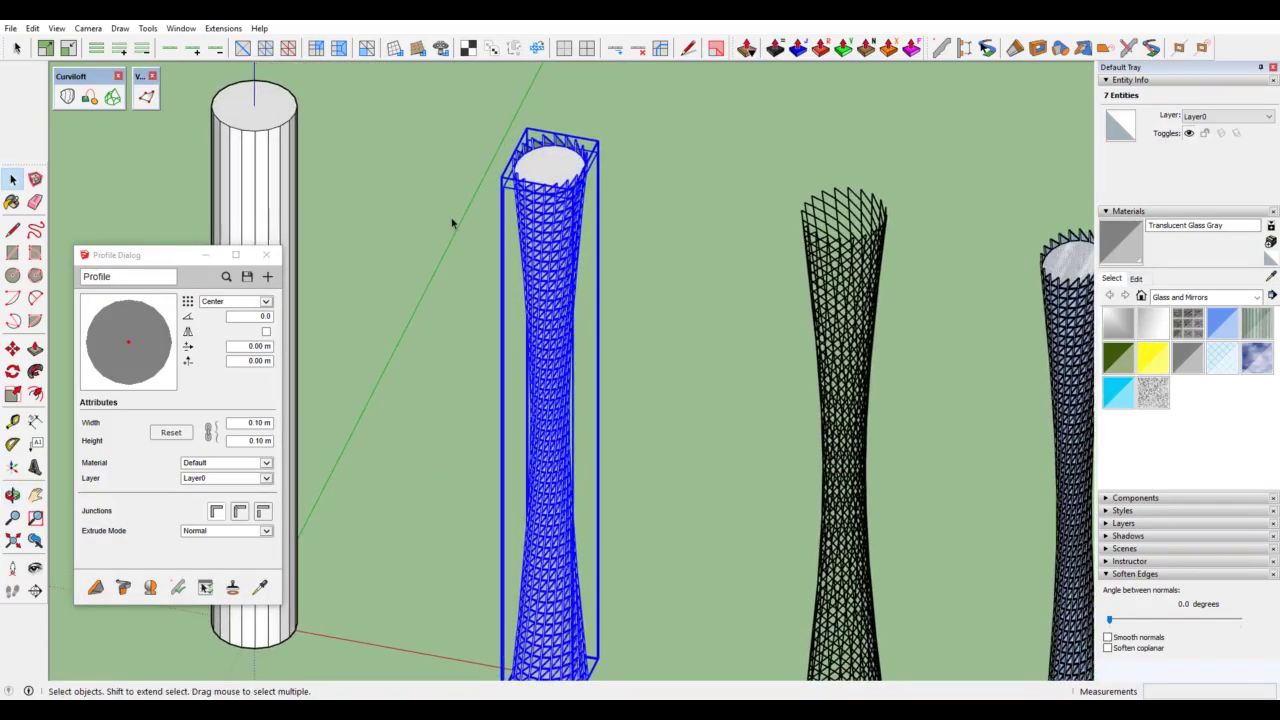